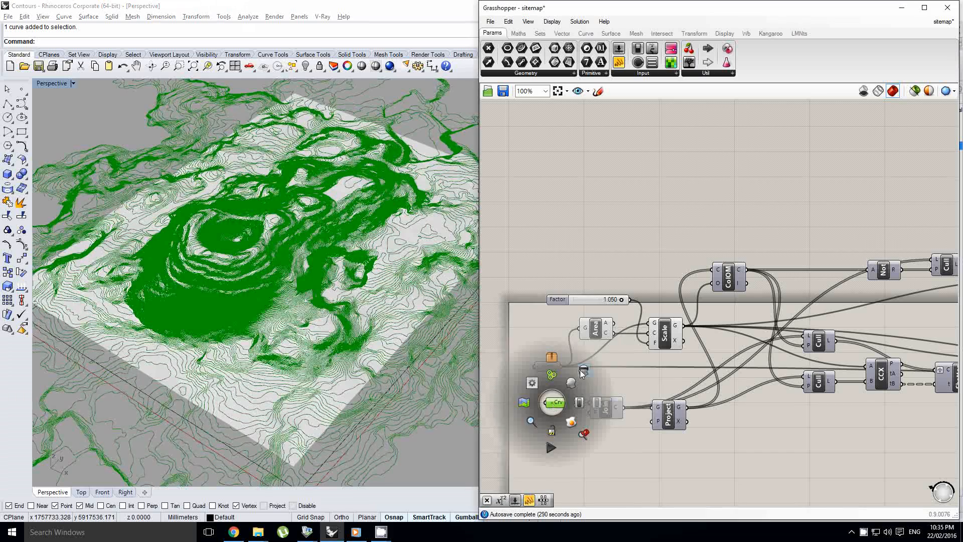
# - Examine the terrain mesh from several angles with the contour curves' preview switched off, then with it switched on again
pyautogui.click(557, 392)
pyautogui.scroll(5, 293, 249)
pyautogui.scroll(-5, 282, 227)
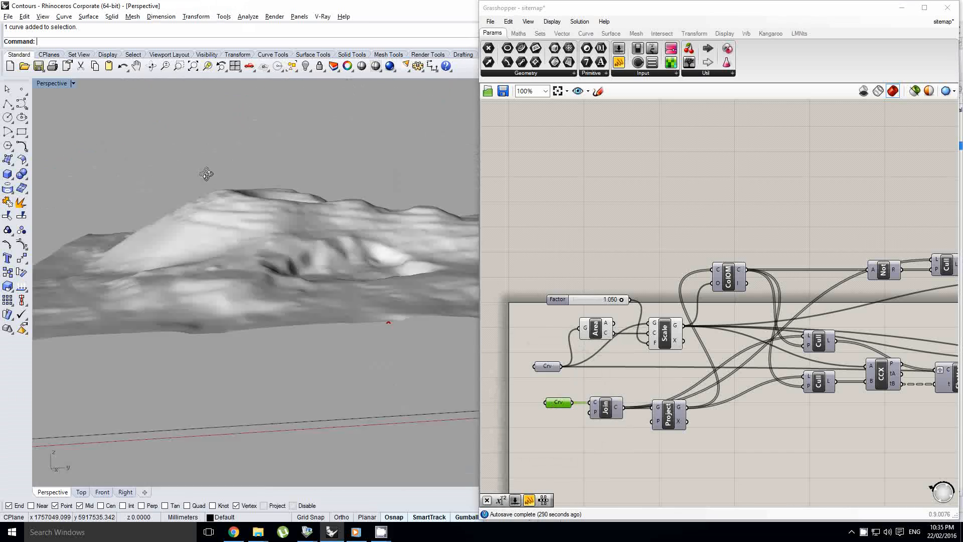
pyautogui.scroll(5, 246, 247)
pyautogui.moveTo(246, 247); pyautogui.dragTo(299, 233, button='right')
pyautogui.scroll(2, 299, 232)
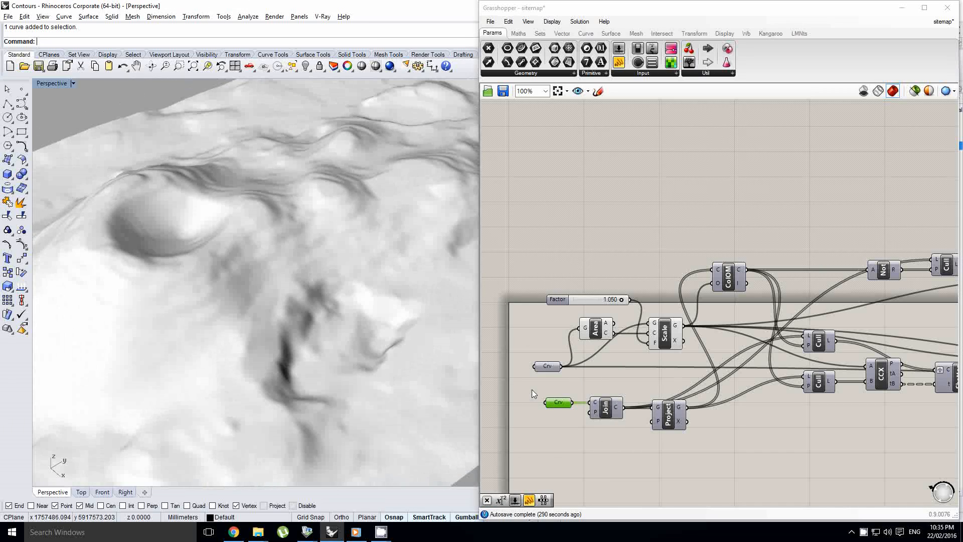
pyautogui.middleClick(559, 398)
pyautogui.click(558, 389)
pyautogui.scroll(-6, 285, 267)
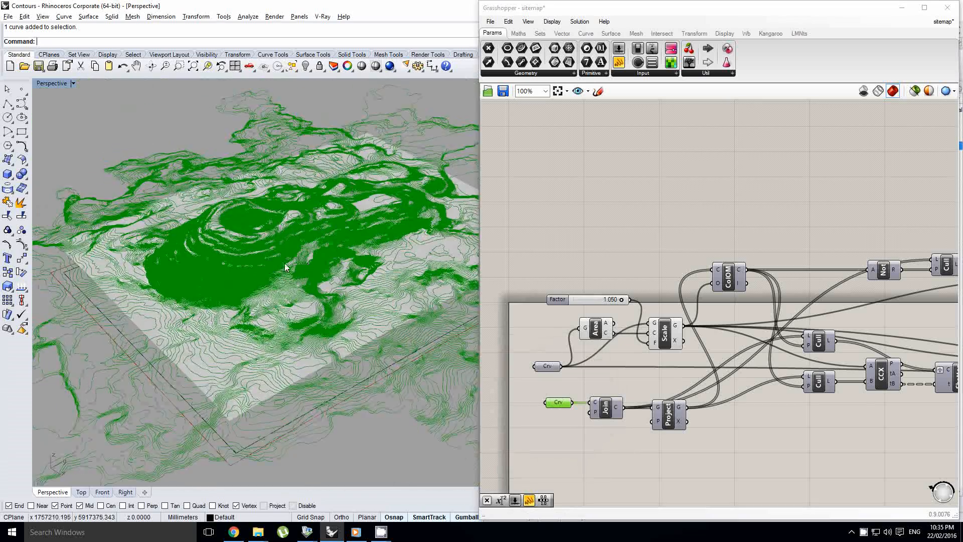
pyautogui.moveTo(285, 267); pyautogui.dragTo(326, 276, button='right')
# - Start a new, empty Grasshopper definition
pyautogui.click(585, 263)
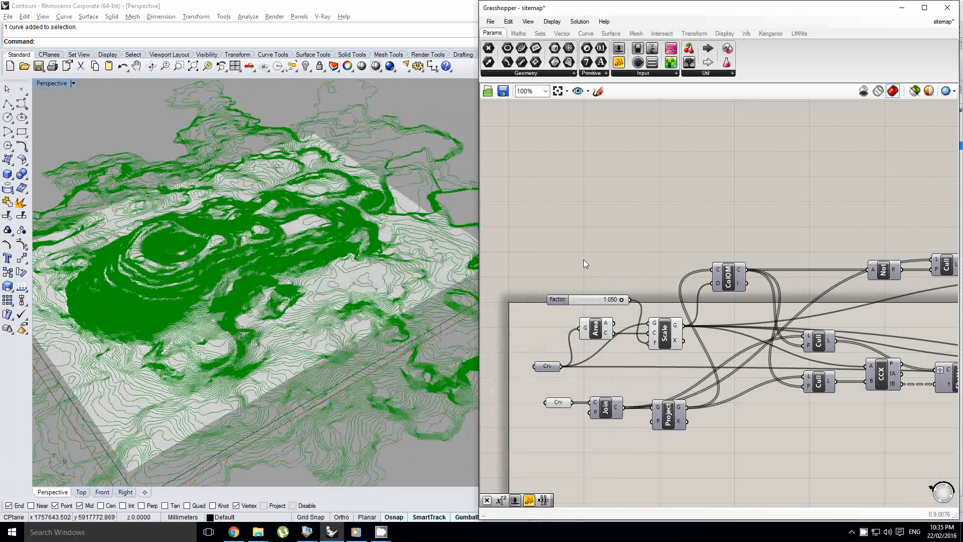
pyautogui.click(491, 21)
pyautogui.click(512, 29)
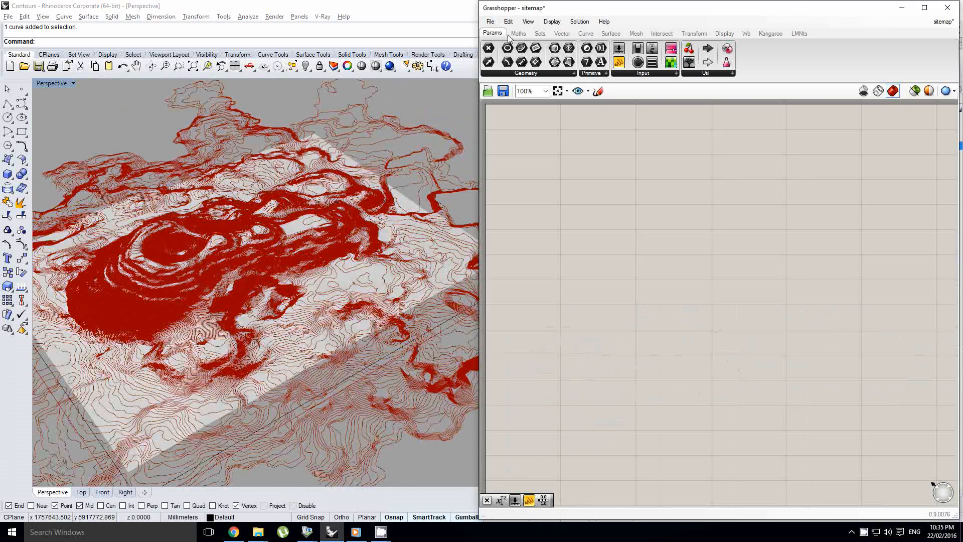
# - Delete the existing terrain mesh from the Rhino model
pyautogui.click(287, 223)
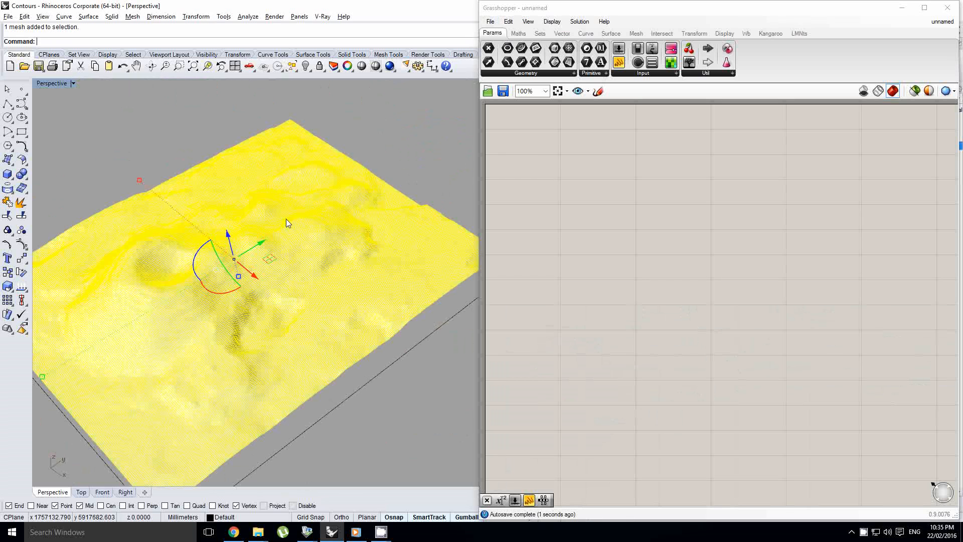
pyautogui.press('Delete')
pyautogui.moveTo(293, 281); pyautogui.dragTo(379, 198, button='right')
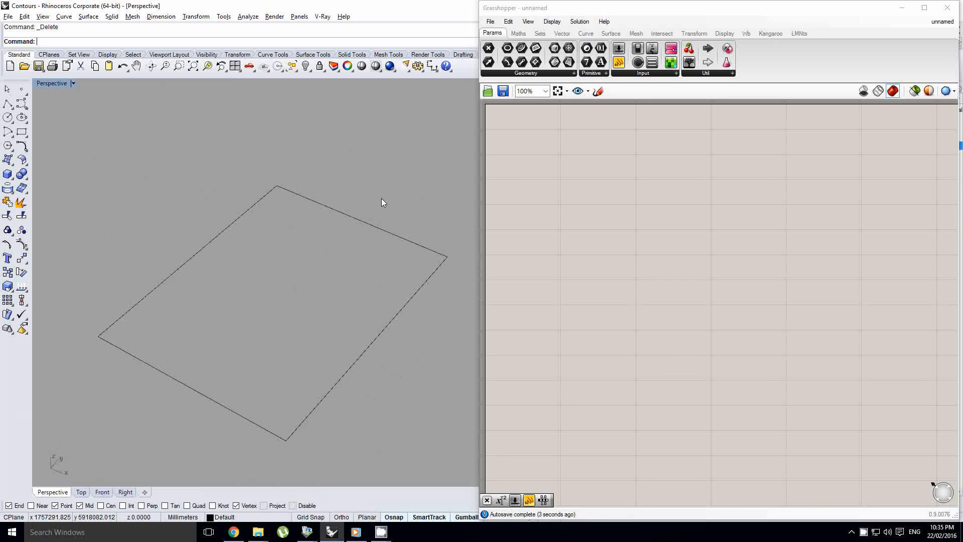
# - Collapse the Grasshopper window and turn on the CONTOURS layer in Rhino
pyautogui.doubleClick(525, 10)
pyautogui.click(784, 197)
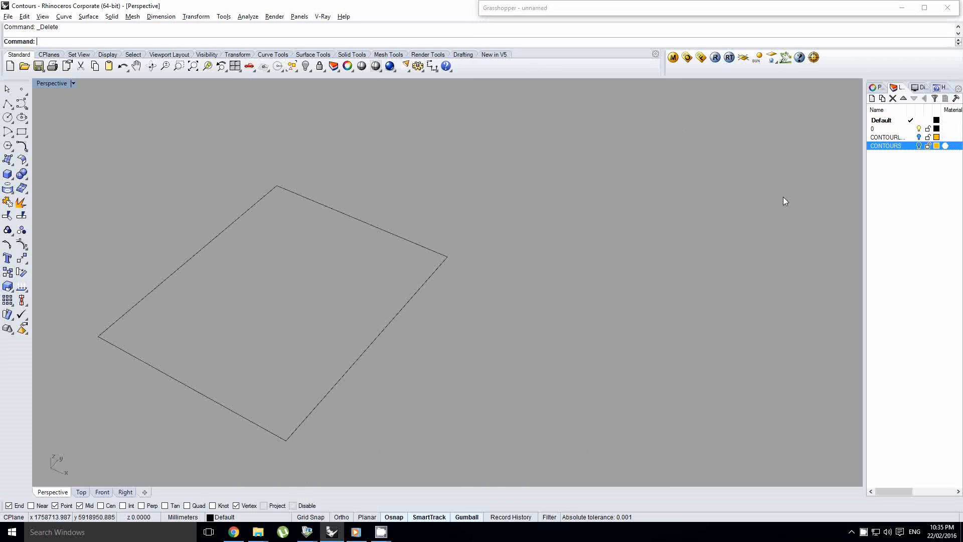
pyautogui.click(921, 139)
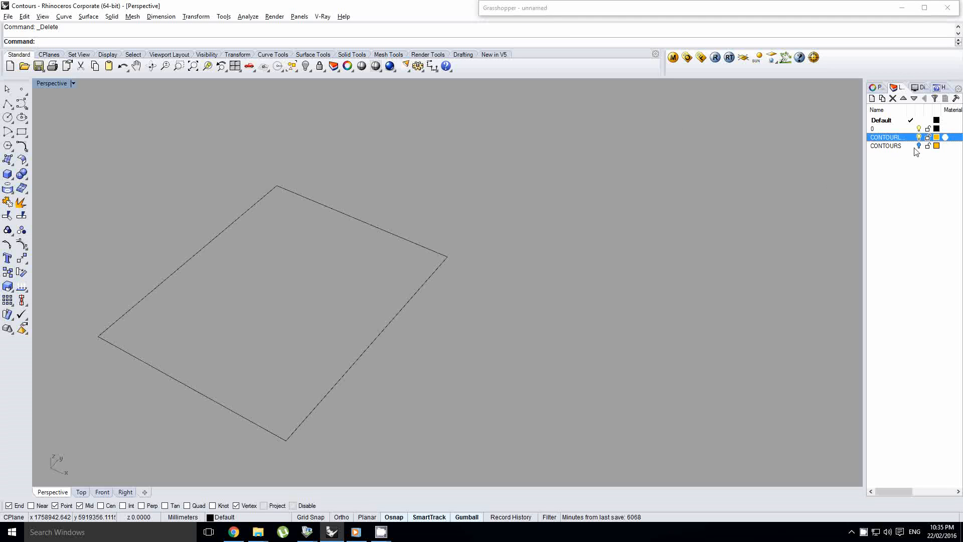
pyautogui.moveTo(599, 185); pyautogui.dragTo(618, 200, button='right')
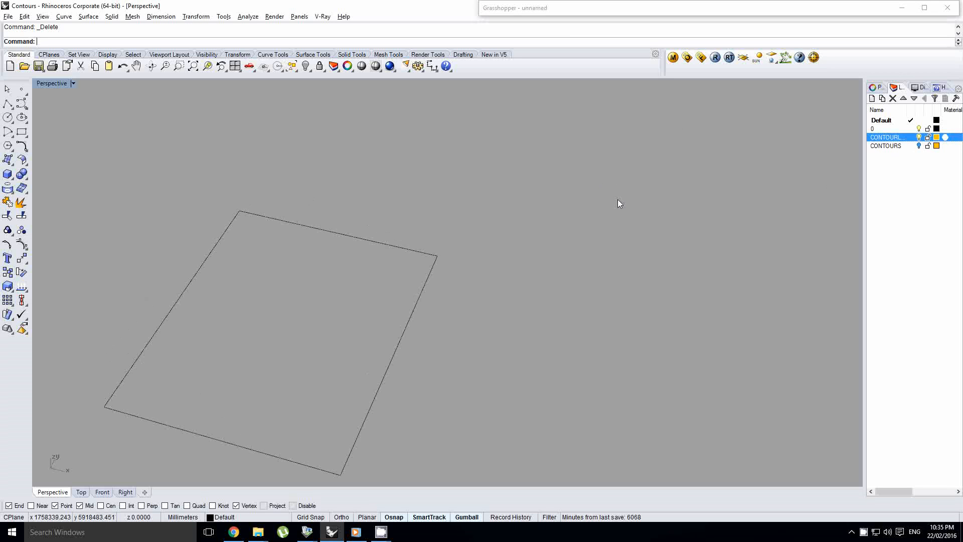
pyautogui.click(920, 147)
pyautogui.moveTo(512, 259); pyautogui.dragTo(504, 44, button='right')
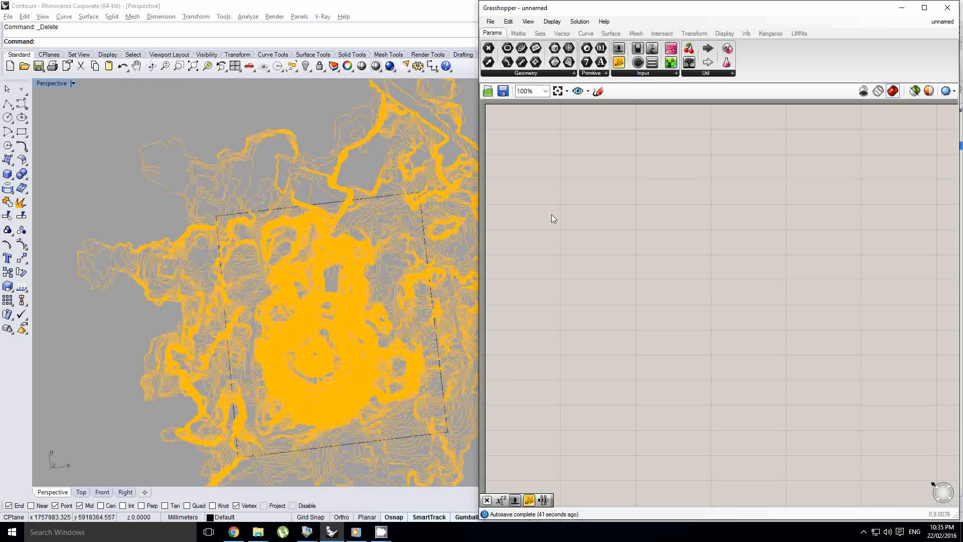
# - Place a Curve parameter on the Grasshopper canvas and duplicate it directly below
pyautogui.doubleClick(571, 171)
pyautogui.write('curve')
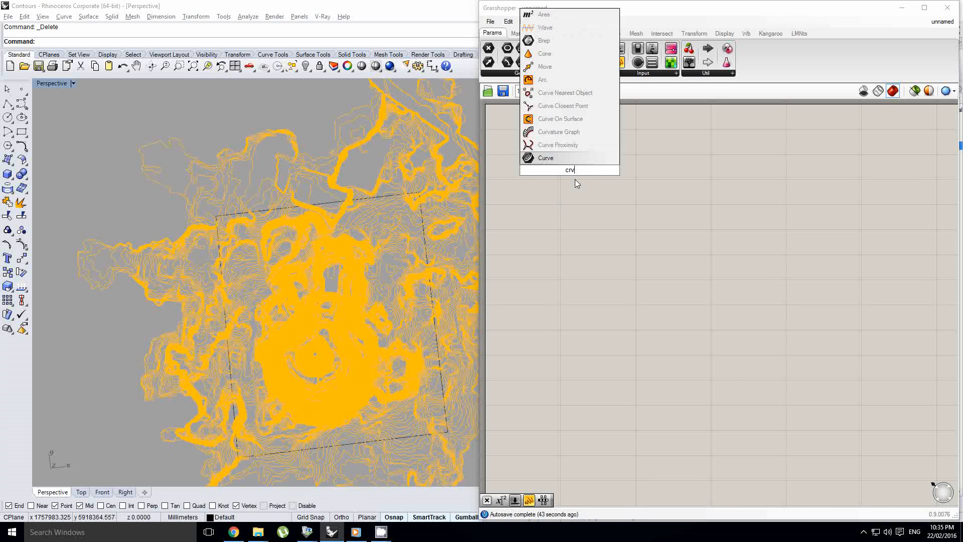
pyautogui.press('Return')
pyautogui.click(572, 171)
pyautogui.hotkey('ctrl', 'c')
pyautogui.hotkey('ctrl', 'v')
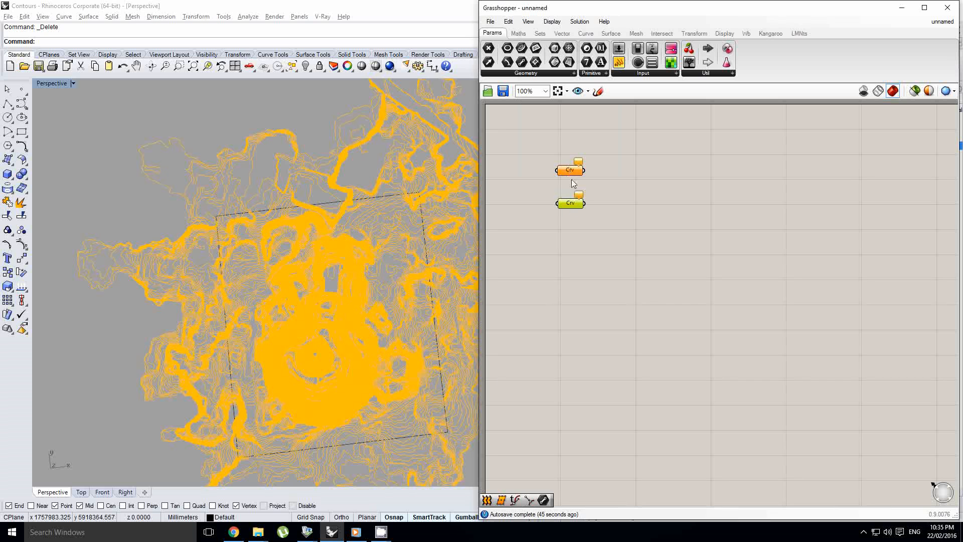
# - Reference the rectangular site boundary as the single curve of the upper Curve parameter
pyautogui.rightClick(575, 172)
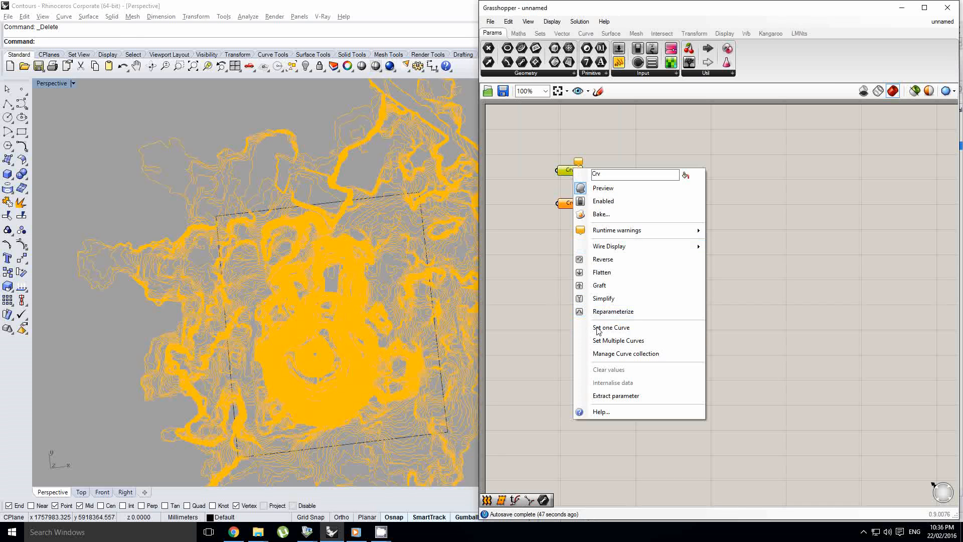
pyautogui.click(625, 325)
pyautogui.click(327, 207)
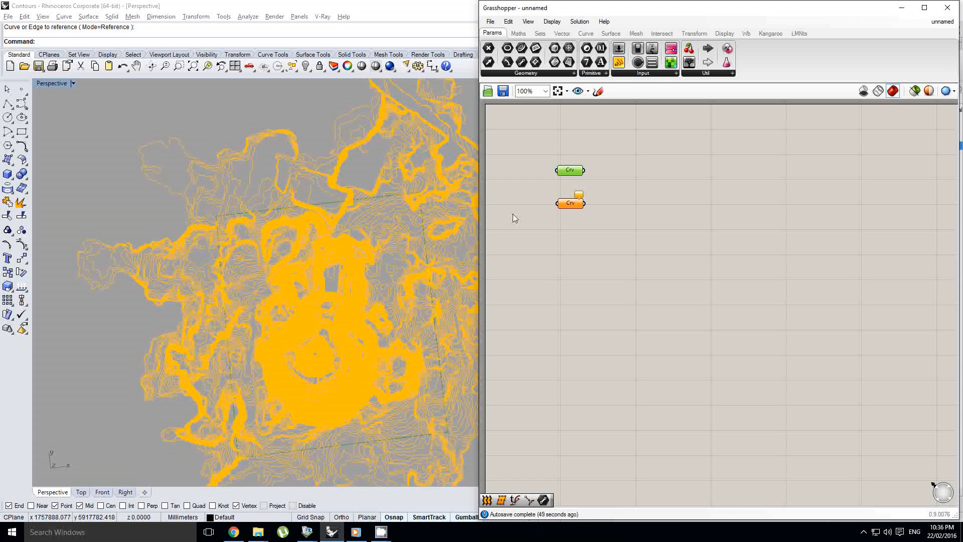
# - Reference multiple curves in the lower Curve parameter with a selection window enclosing all the contour lines
pyautogui.rightClick(574, 208)
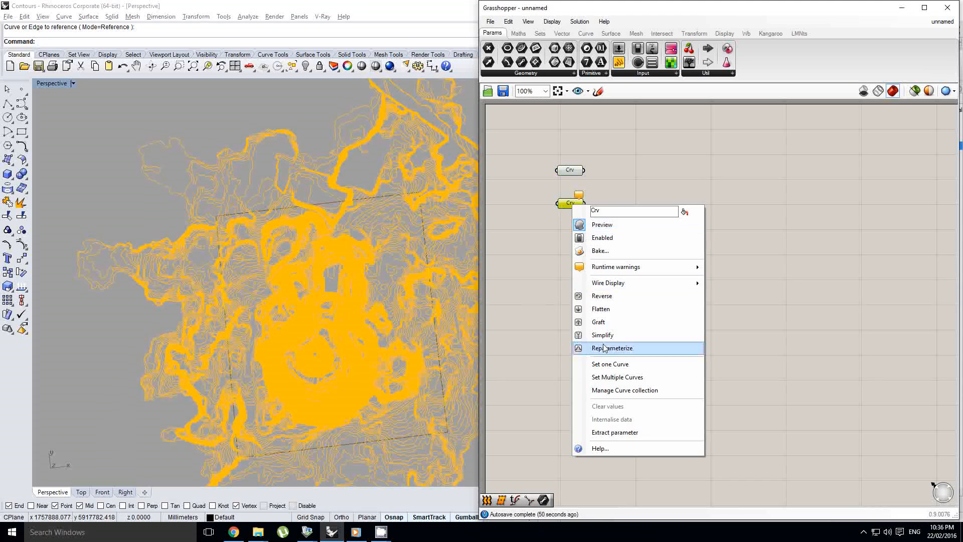
pyautogui.click(610, 377)
pyautogui.scroll(-8, 402, 313)
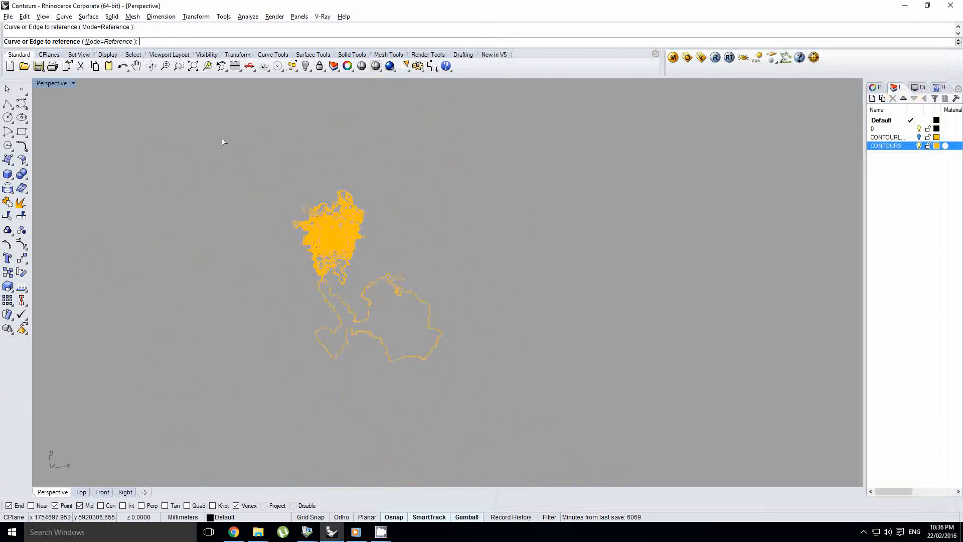
pyautogui.moveTo(221, 140); pyautogui.dragTo(490, 437)
pyautogui.scroll(10, 390, 240)
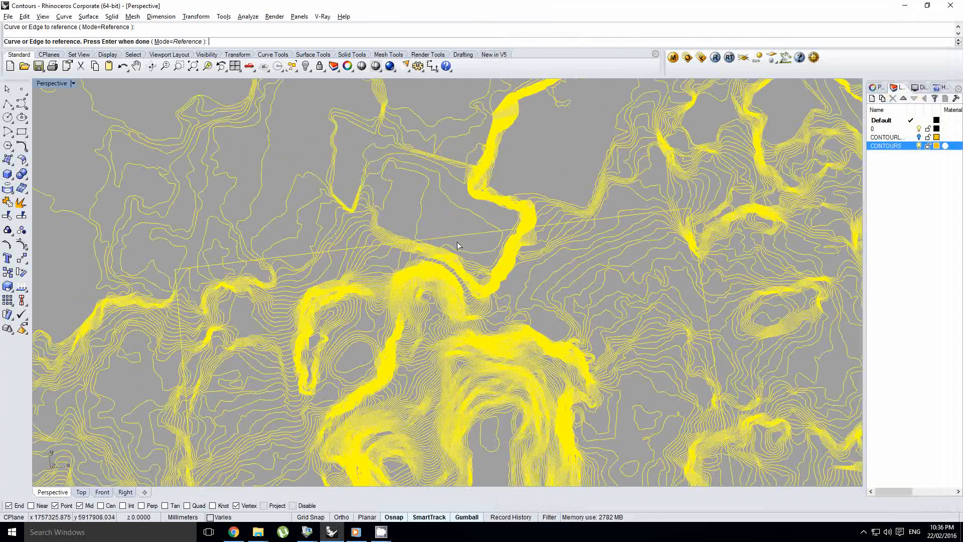
pyautogui.press('Return')
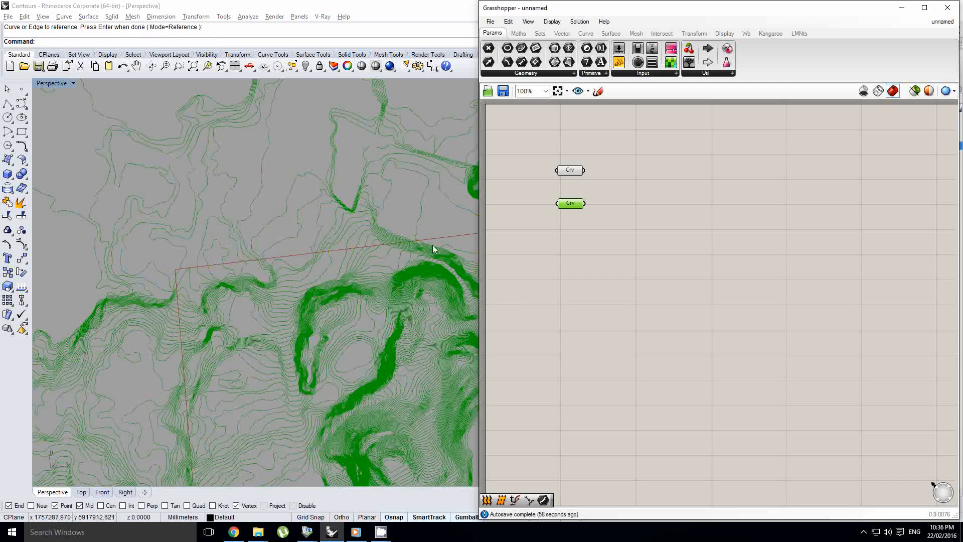
# - Add a Join Curves component to the canvas beside the lower Curve parameter
pyautogui.scroll(-10, 311, 218)
pyautogui.moveTo(321, 209); pyautogui.dragTo(380, 231, button='right')
pyautogui.scroll(5, 618, 202)
pyautogui.doubleClick(654, 198)
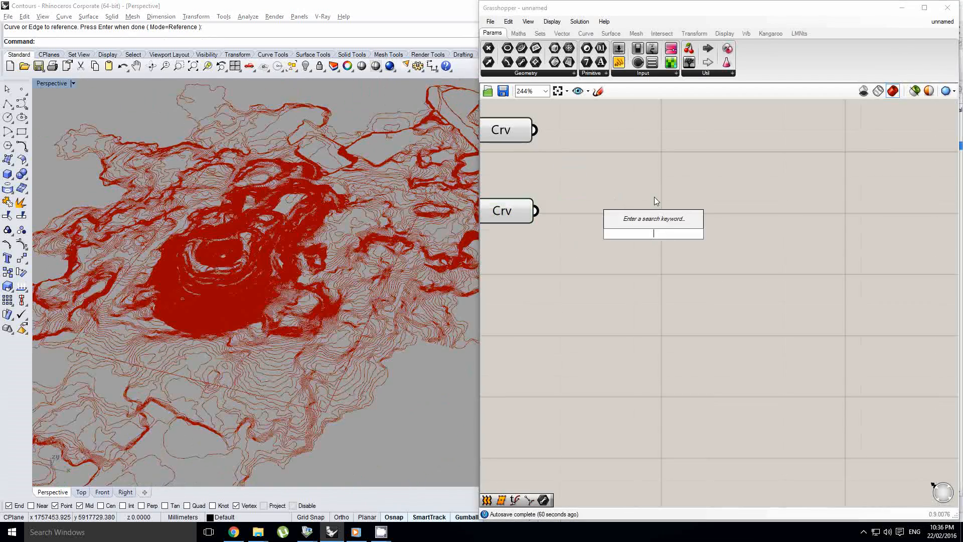
pyautogui.write('curv')
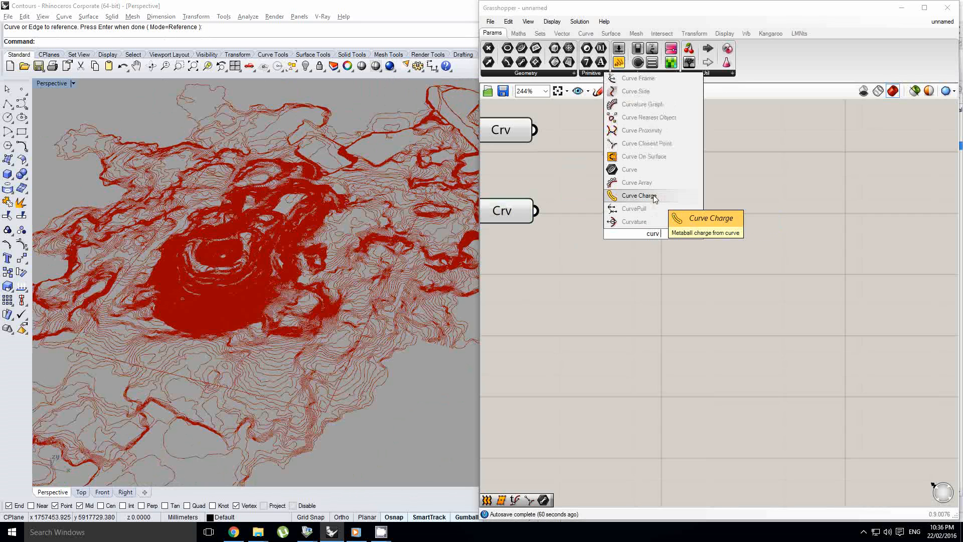
pyautogui.write('e joi')
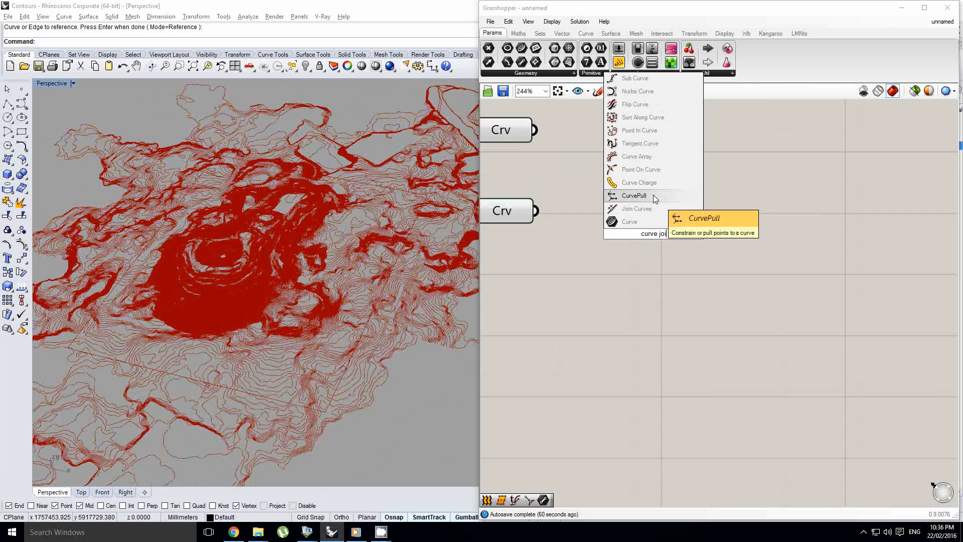
pyautogui.click(644, 209)
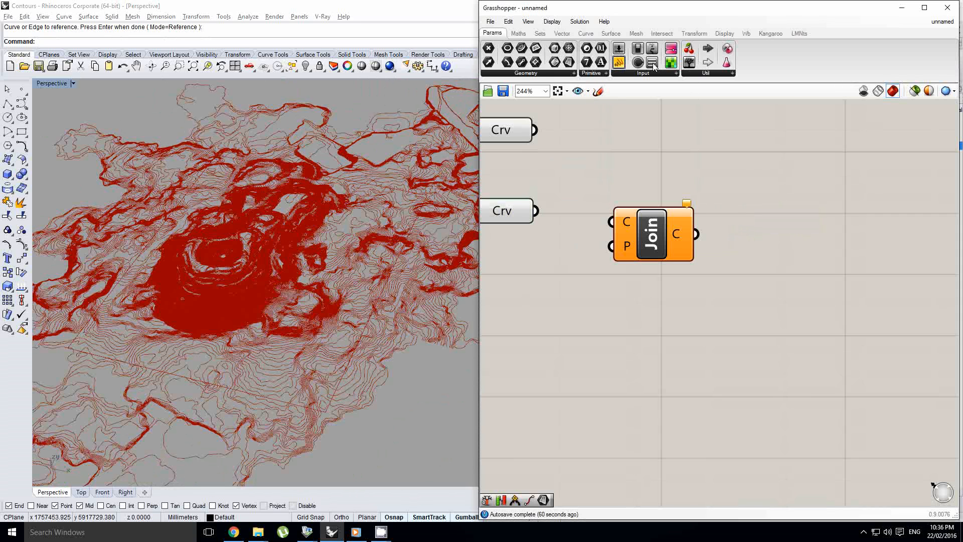
# - Place a parameter viewer and feed it from the lower Curve parameter to check how many curves it holds
pyautogui.moveTo(690, 63); pyautogui.dragTo(737, 200)
pyautogui.scroll(-2, 738, 200)
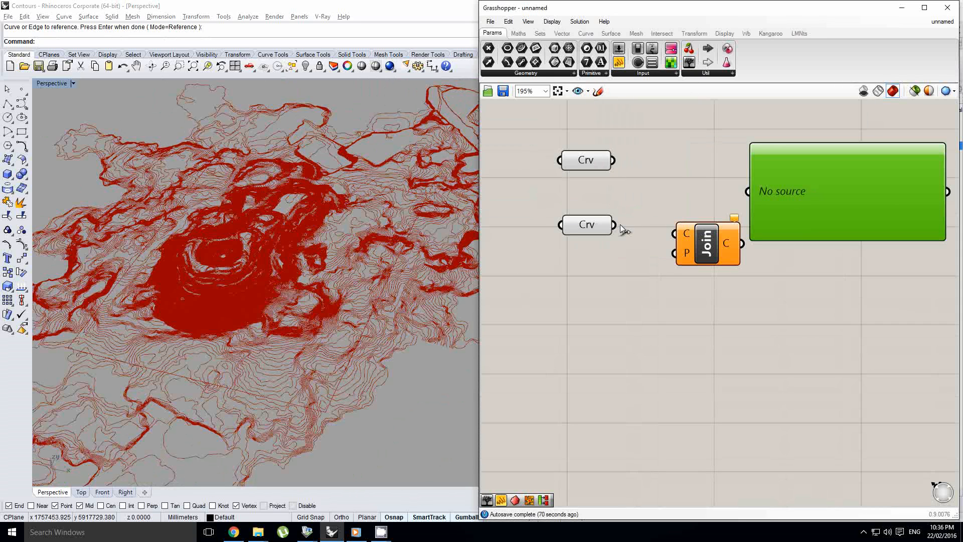
pyautogui.moveTo(622, 229); pyautogui.dragTo(811, 196)
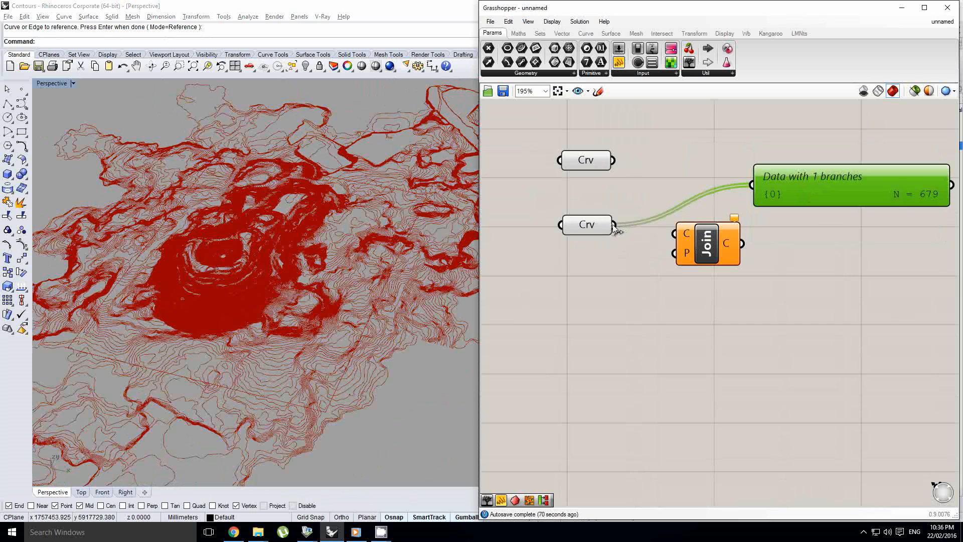
# - Connect the lower Curve parameter to the Join component's C input and delete the data viewer
pyautogui.moveTo(617, 229); pyautogui.dragTo(694, 257)
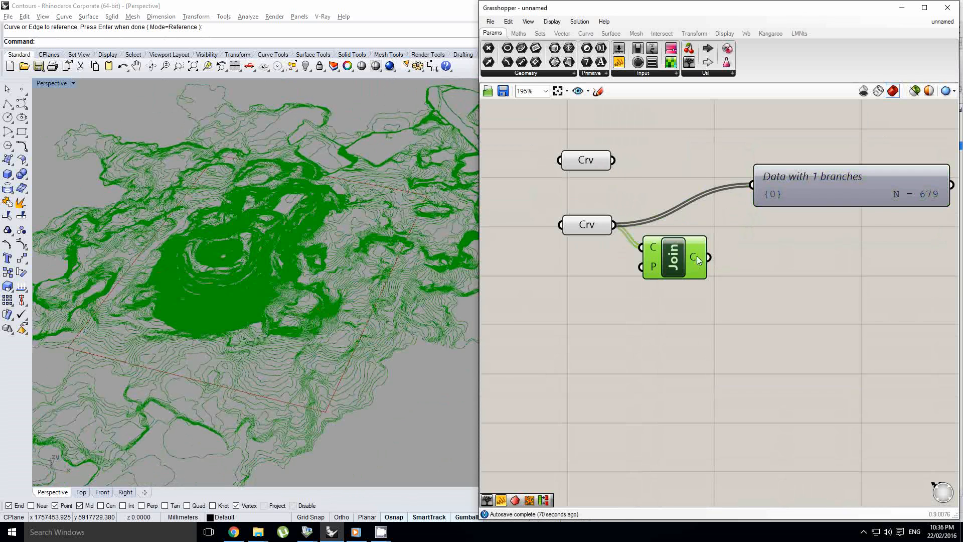
pyautogui.moveTo(810, 190); pyautogui.dragTo(736, 257, button='right')
pyautogui.click(735, 258)
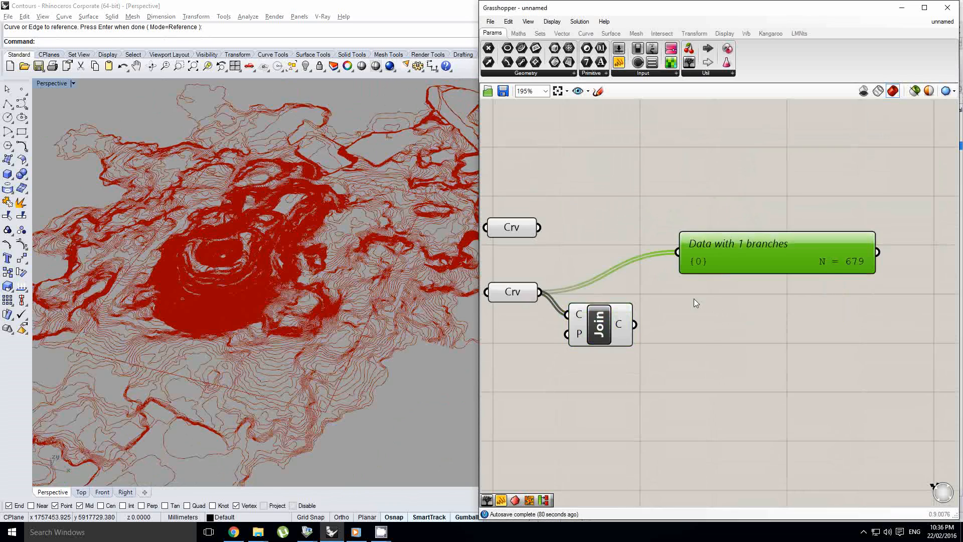
pyautogui.press('Delete')
# - Move the Join component level with the lower Curve parameter so the connecting wire runs straight
pyautogui.moveTo(652, 298); pyautogui.dragTo(673, 302, button='right')
pyautogui.moveTo(620, 324); pyautogui.dragTo(620, 304)
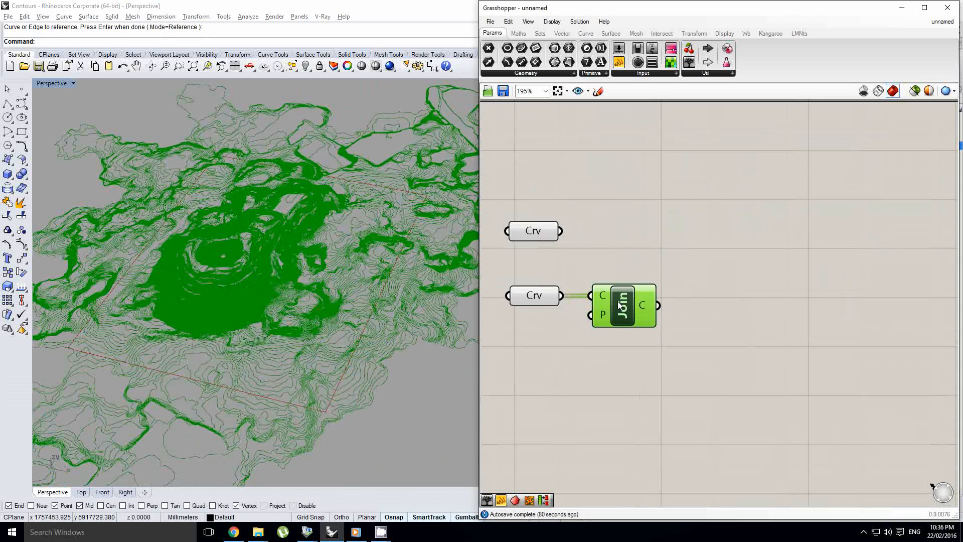
pyautogui.moveTo(598, 288); pyautogui.dragTo(625, 305, button='right')
pyautogui.click(640, 272)
pyautogui.scroll(4, 291, 260)
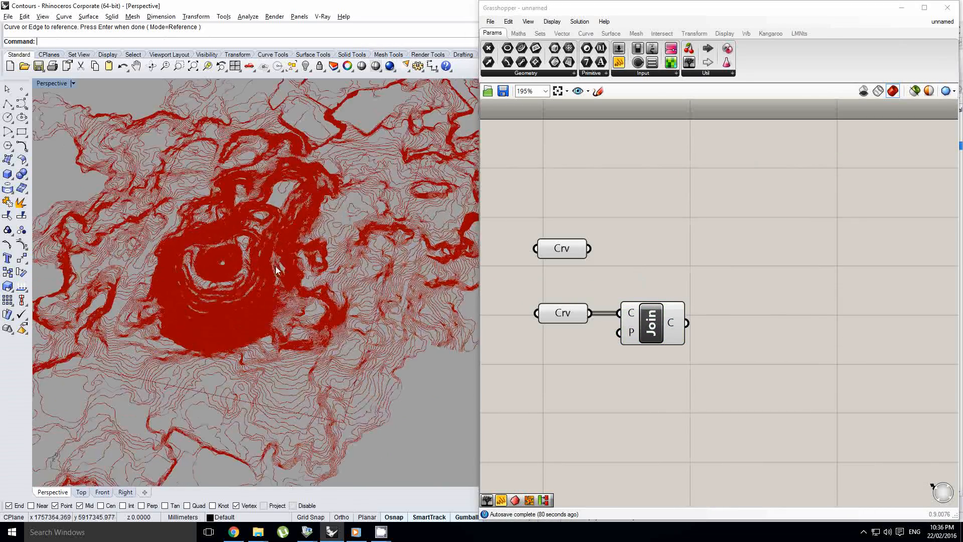
pyautogui.doubleClick(775, 279)
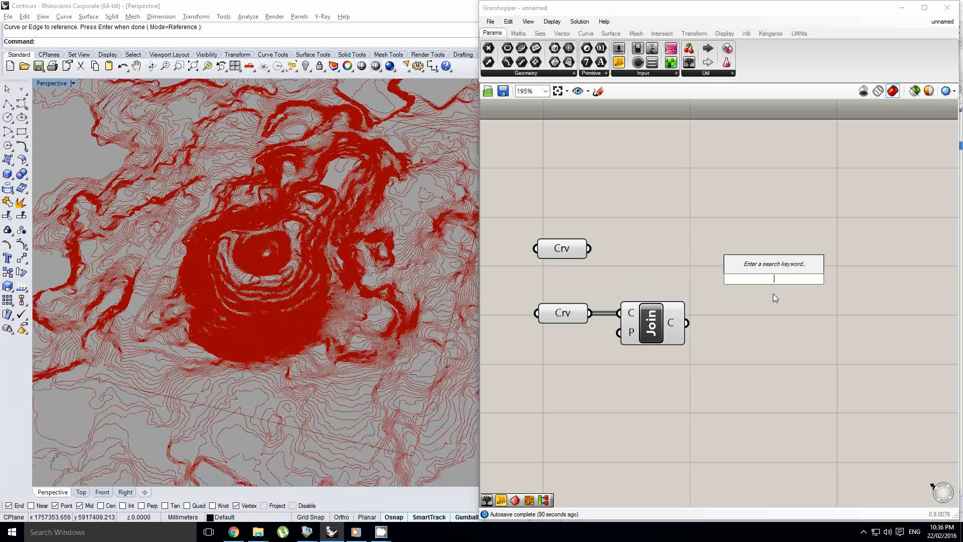
pyautogui.write('proje')
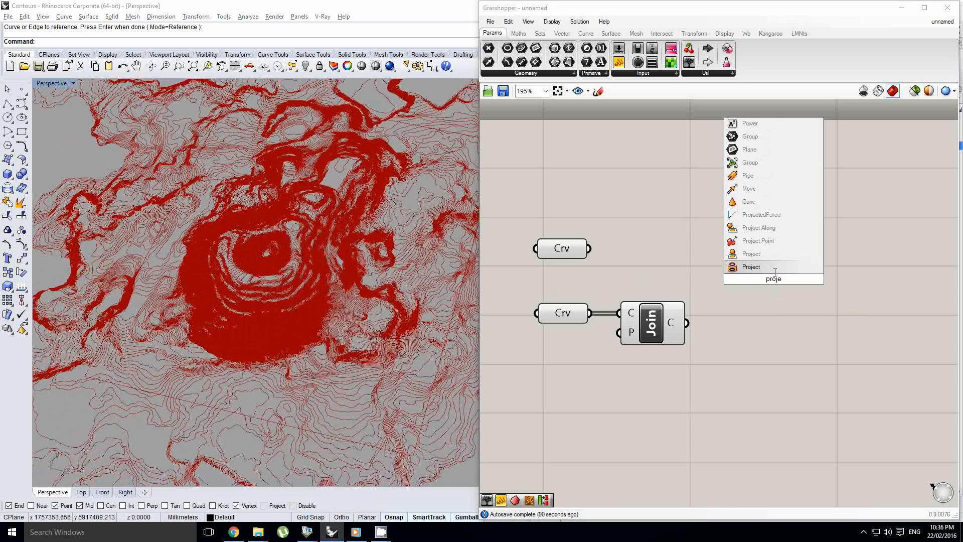
pyautogui.click(770, 264)
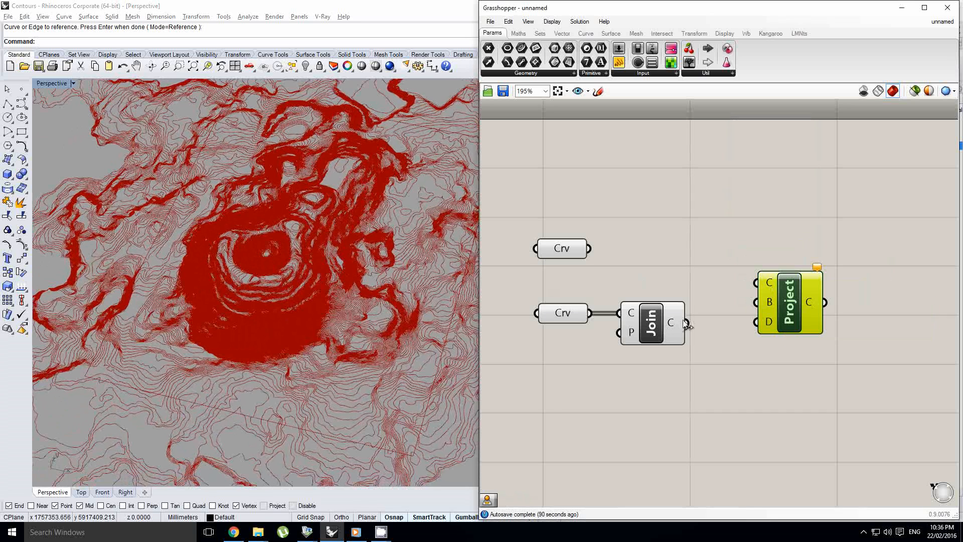
pyautogui.click(576, 320)
pyautogui.click(670, 327)
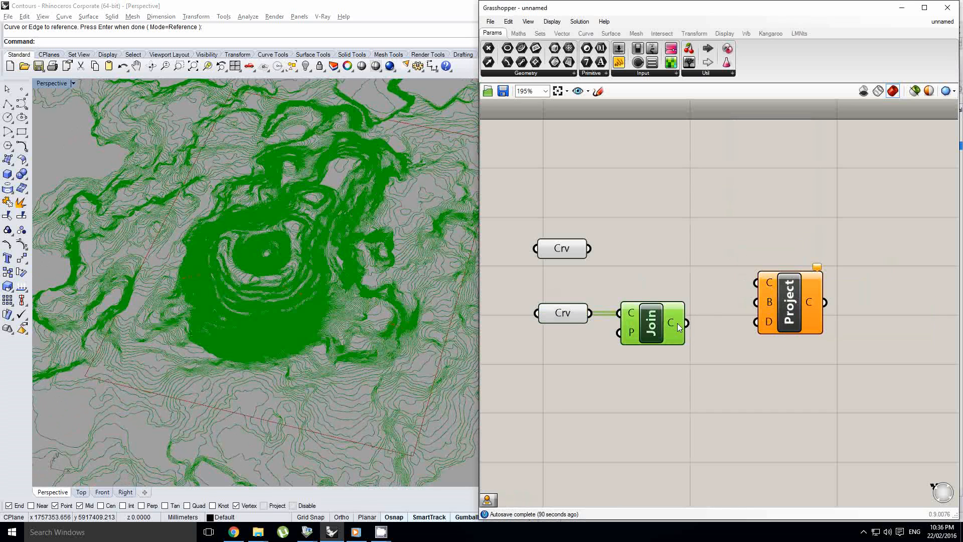
pyautogui.moveTo(686, 323); pyautogui.dragTo(803, 336)
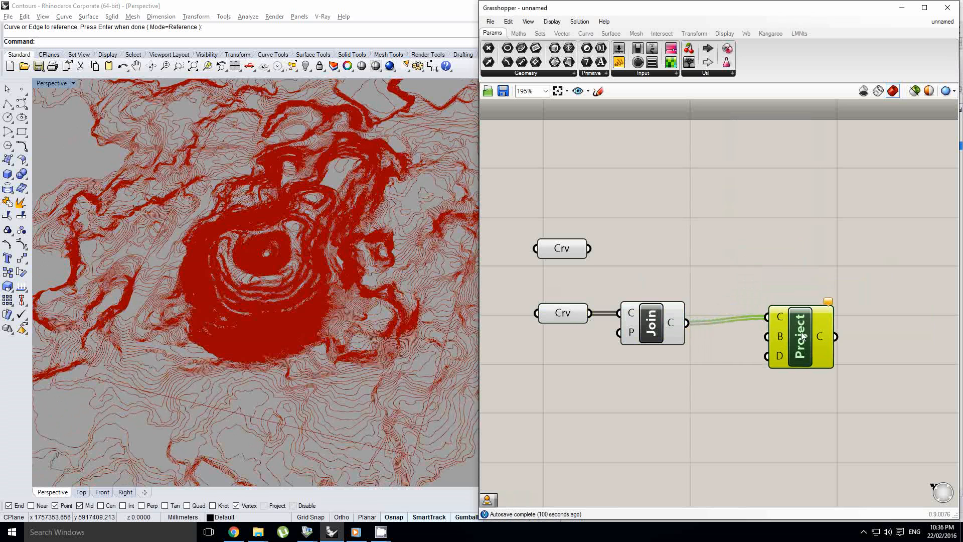
pyautogui.press('Delete')
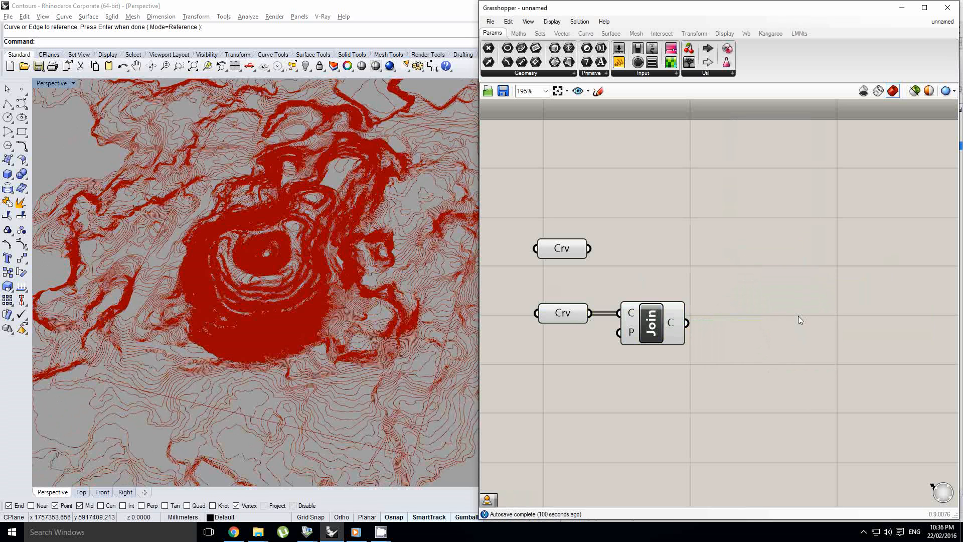
# - Add the plane-projection Project component beside Join and connect Join's C output to its G input
pyautogui.doubleClick(799, 317)
pyautogui.write('proje')
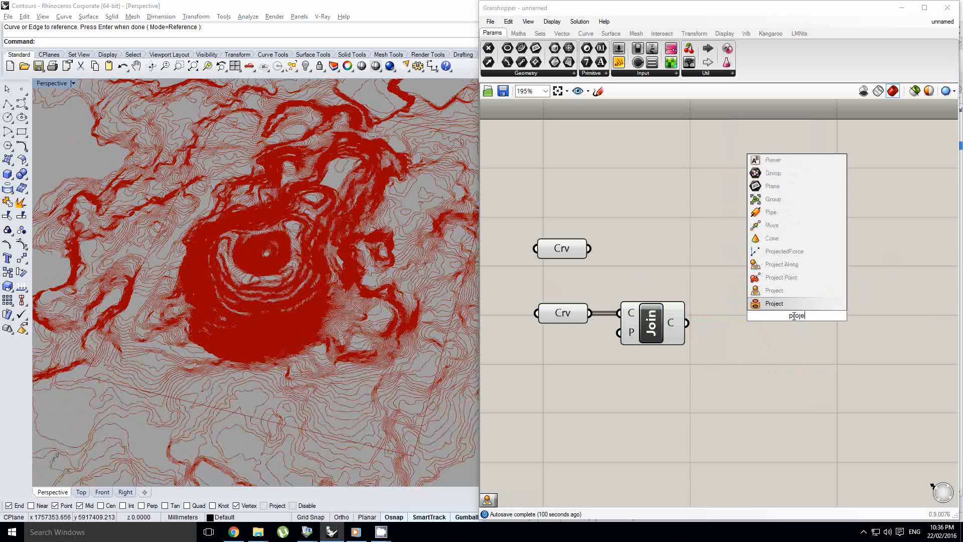
pyautogui.write('c')
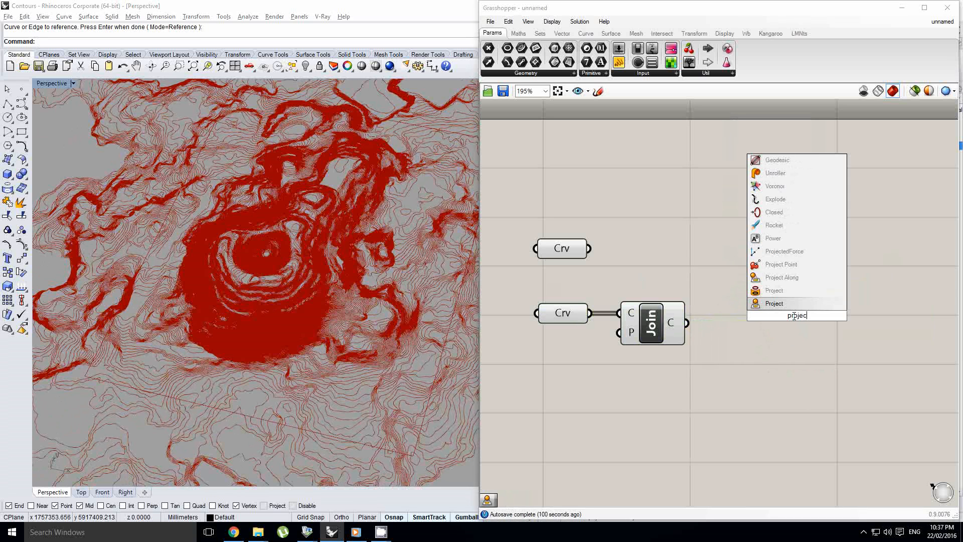
pyautogui.click(759, 305)
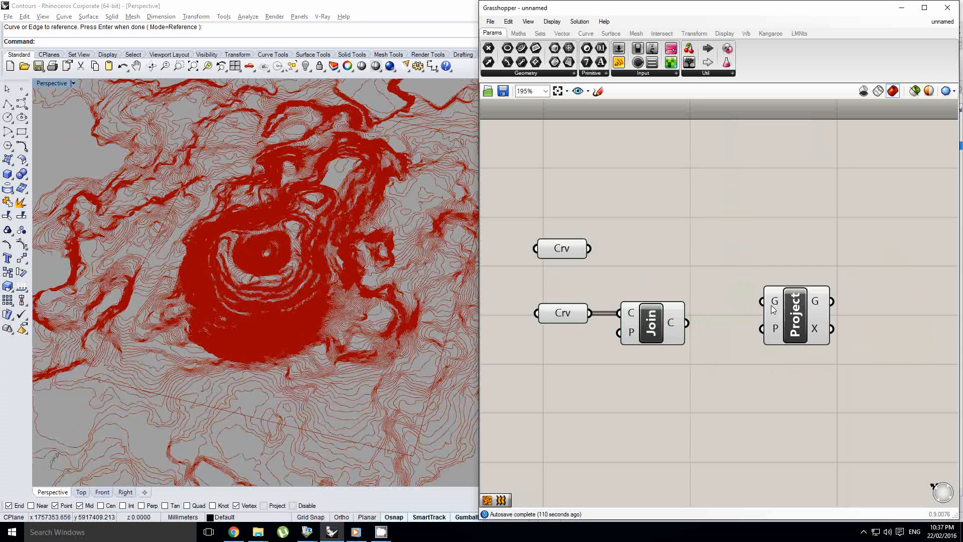
pyautogui.moveTo(688, 325); pyautogui.dragTo(801, 344)
pyautogui.moveTo(281, 293); pyautogui.dragTo(223, 273, button='right')
pyautogui.moveTo(374, 261); pyautogui.dragTo(328, 311, button='right')
pyautogui.moveTo(929, 284); pyautogui.dragTo(793, 308, button='right')
pyautogui.doubleClick(793, 307)
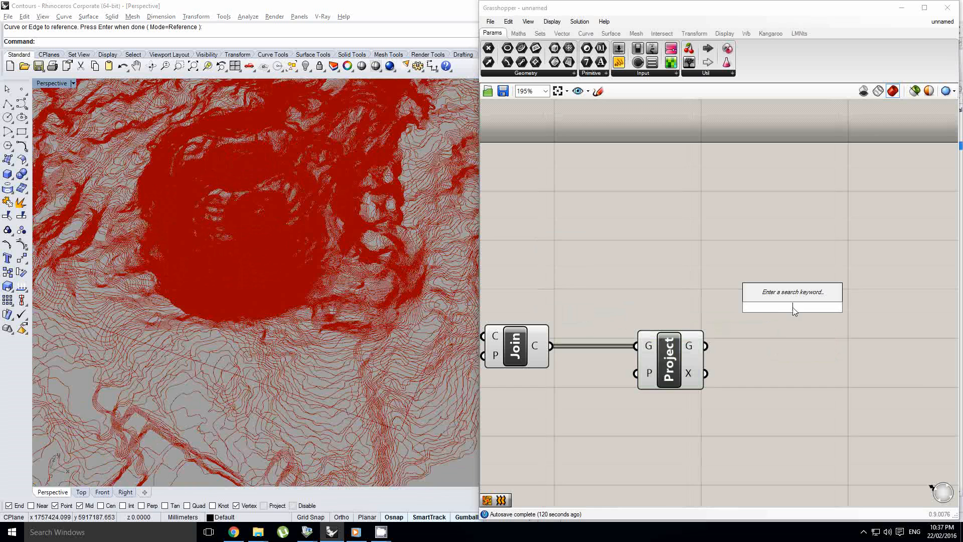
pyautogui.click(794, 272)
pyautogui.scroll(-2, 679, 254)
pyautogui.moveTo(684, 255); pyautogui.dragTo(762, 291, button='right')
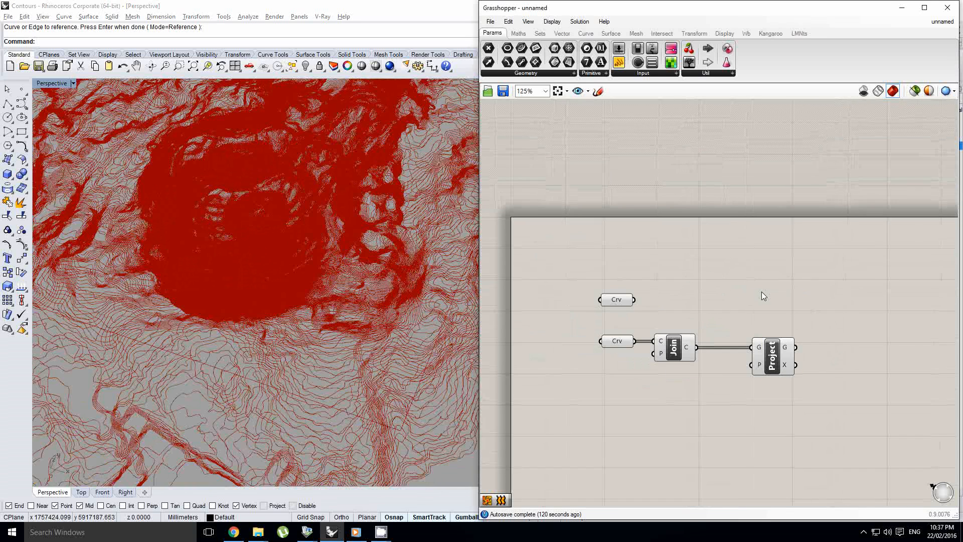
pyautogui.scroll(1, 761, 297)
pyautogui.doubleClick(769, 275)
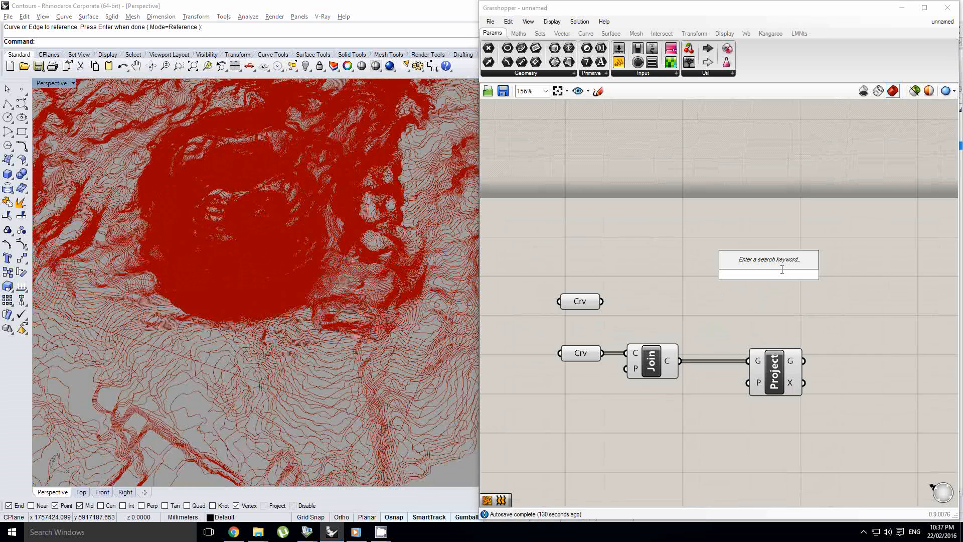
# - Switch the Rhino viewport to Top view and frame the contours together with the rectangular site boundary
pyautogui.moveTo(328, 167); pyautogui.dragTo(123, 333, button='right')
pyautogui.hotkey('ctrl', 'F1')
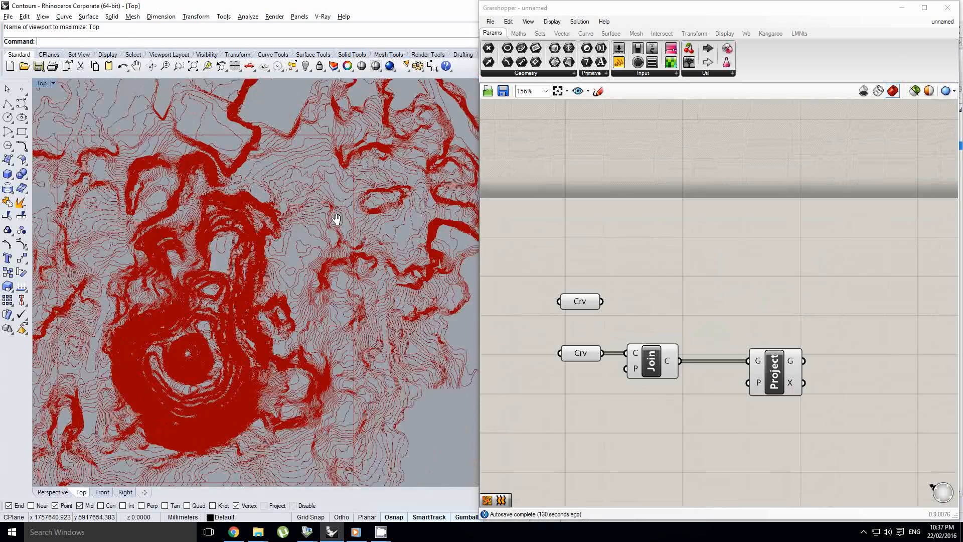
pyautogui.moveTo(336, 219); pyautogui.dragTo(375, 175, button='right')
pyautogui.scroll(-2, 293, 223)
pyautogui.moveTo(287, 236); pyautogui.dragTo(298, 250, button='right')
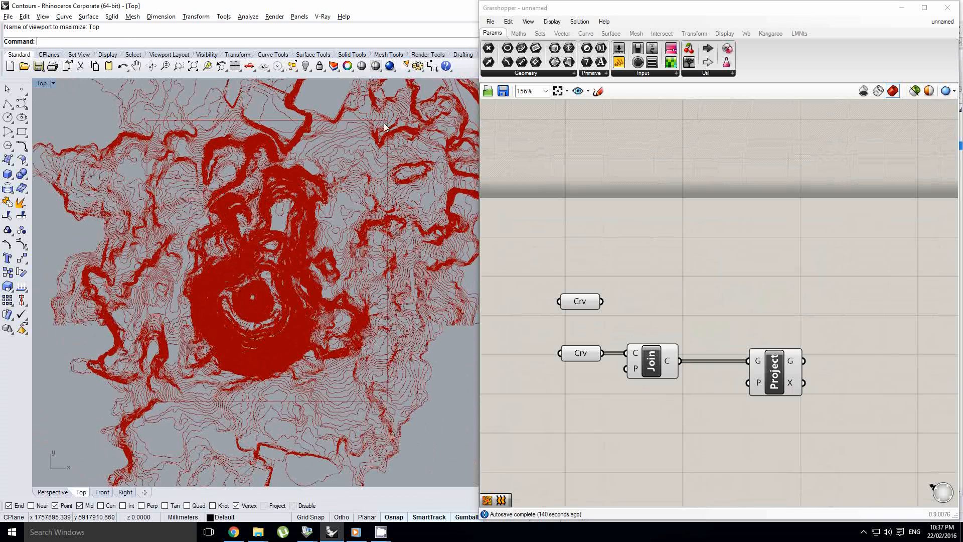
# - Add a Collision One|Many component to the canvas above the Project component
pyautogui.doubleClick(761, 282)
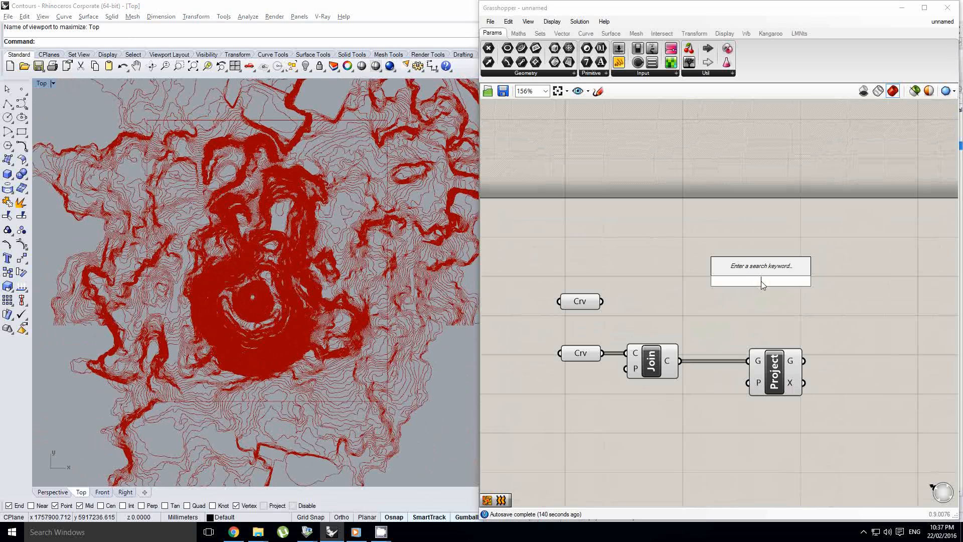
pyautogui.click(655, 36)
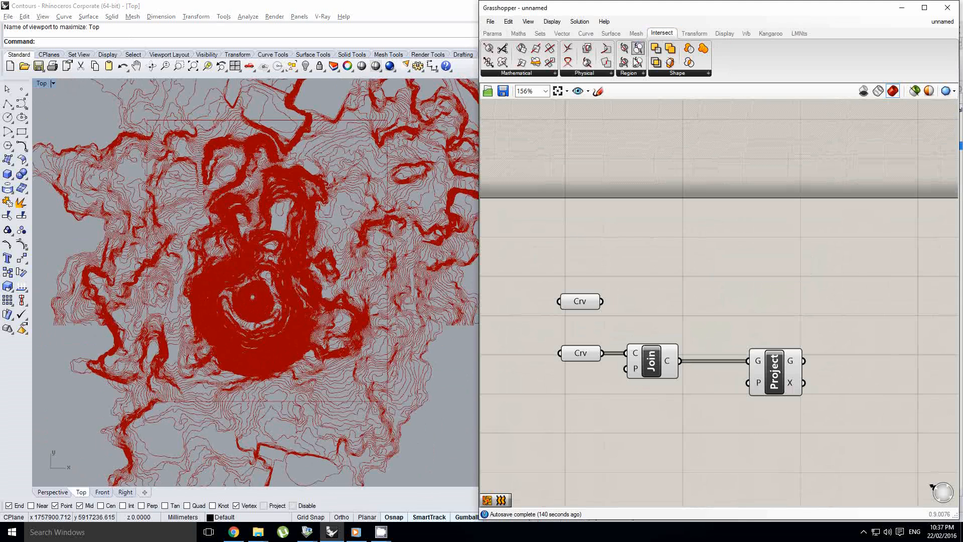
pyautogui.click(598, 73)
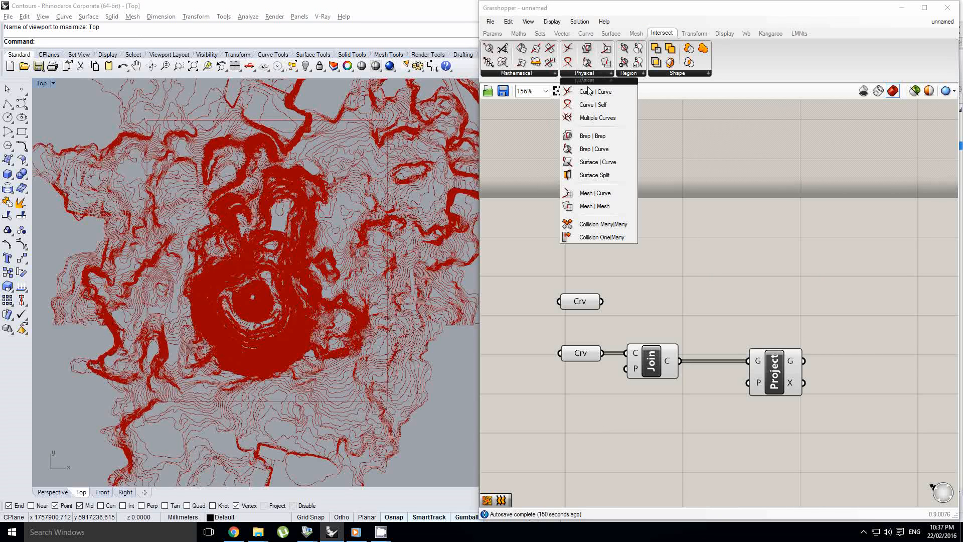
pyautogui.click(591, 238)
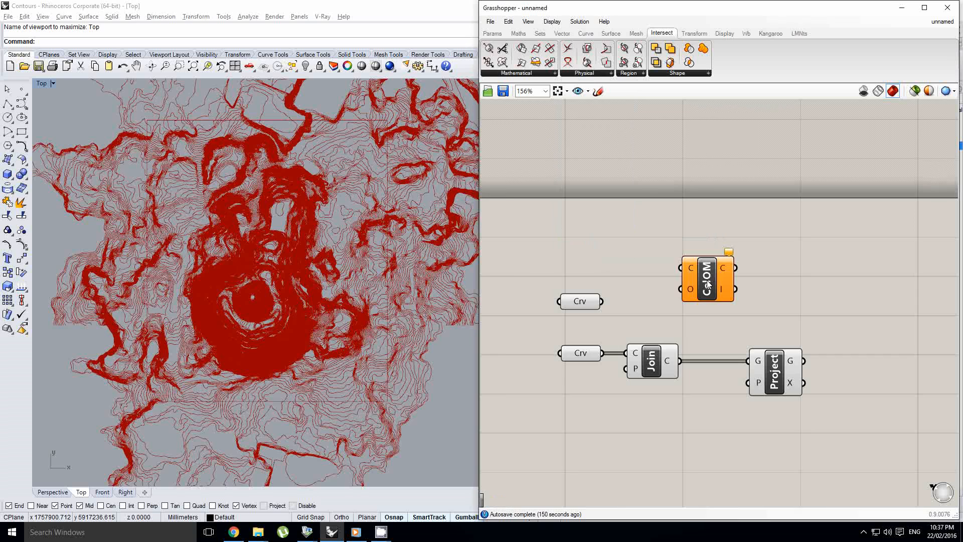
pyautogui.click(766, 269)
pyautogui.scroll(2, 748, 255)
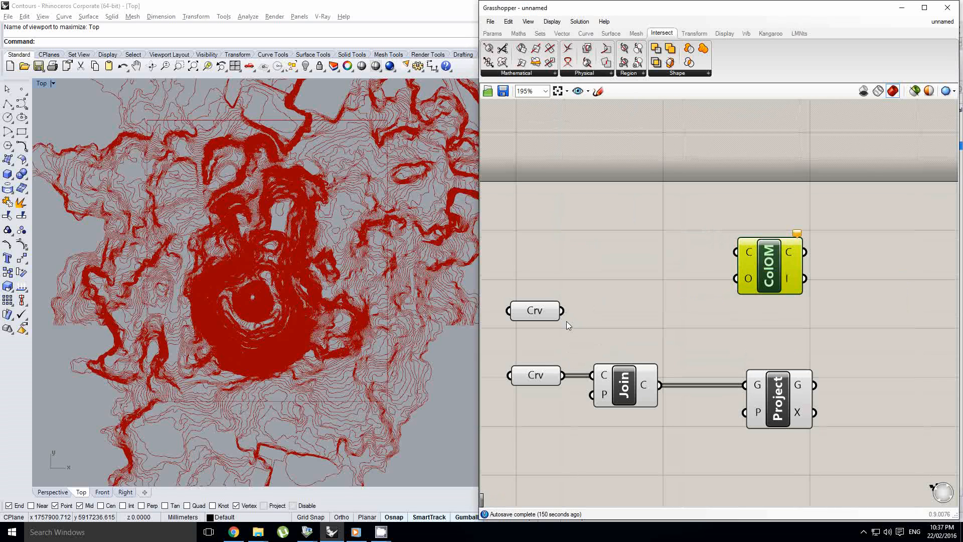
# - Connect the upper Curve parameter to the collision component's C input and the lower Curve parameter to its O input
pyautogui.moveTo(564, 379); pyautogui.dragTo(754, 242)
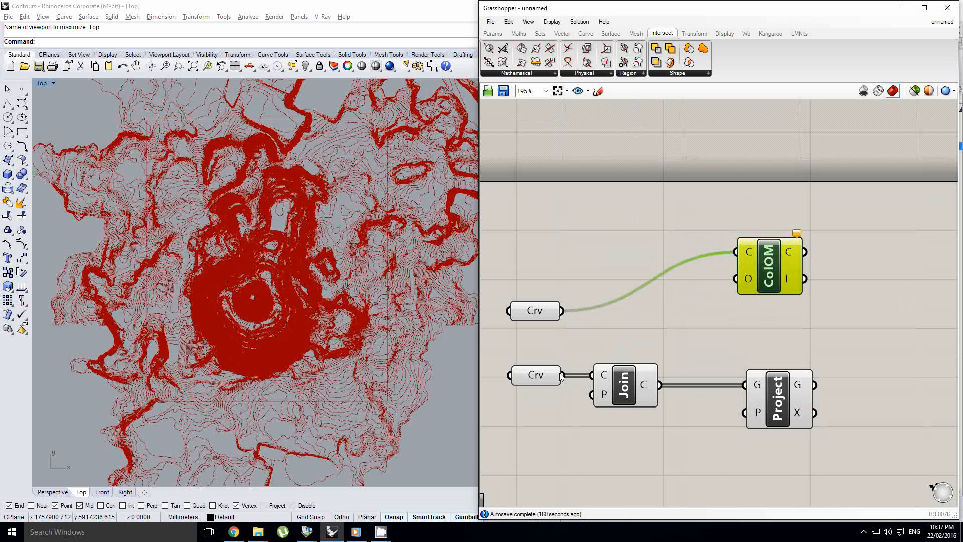
pyautogui.moveTo(563, 375); pyautogui.dragTo(742, 277)
pyautogui.moveTo(792, 296); pyautogui.dragTo(721, 315, button='right')
pyautogui.scroll(1, 728, 279)
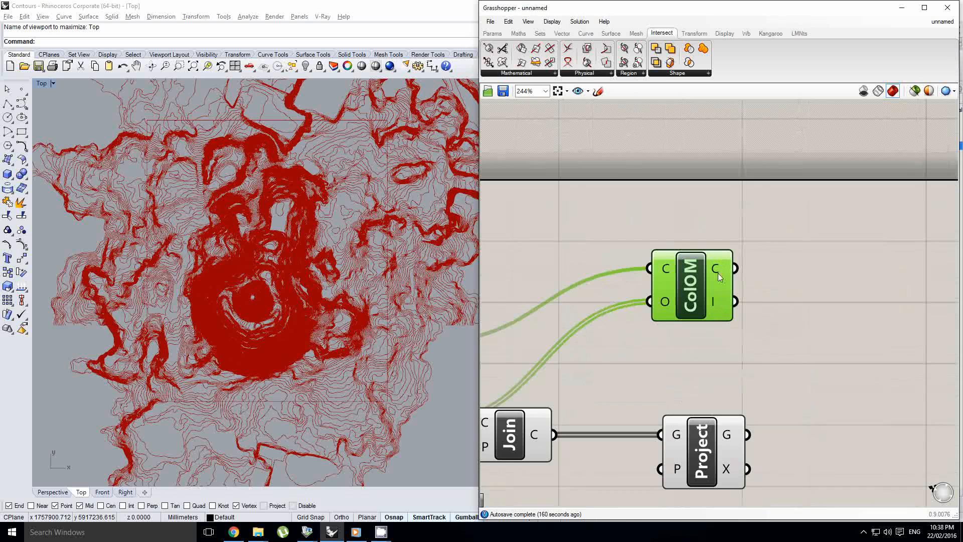
# - Examine which curves feed the collision component's C and O inputs and what its C output provides
pyautogui.scroll(-1, 687, 286)
pyautogui.moveTo(688, 286); pyautogui.dragTo(795, 263, button='right')
pyautogui.click(725, 270)
pyautogui.click(581, 311)
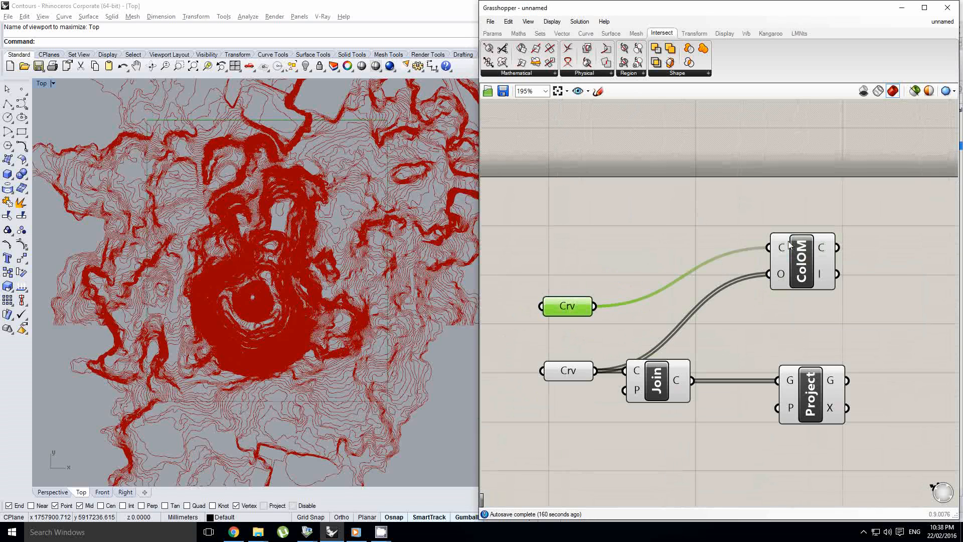
pyautogui.moveTo(843, 262); pyautogui.dragTo(765, 269, button='right')
pyautogui.click(765, 269)
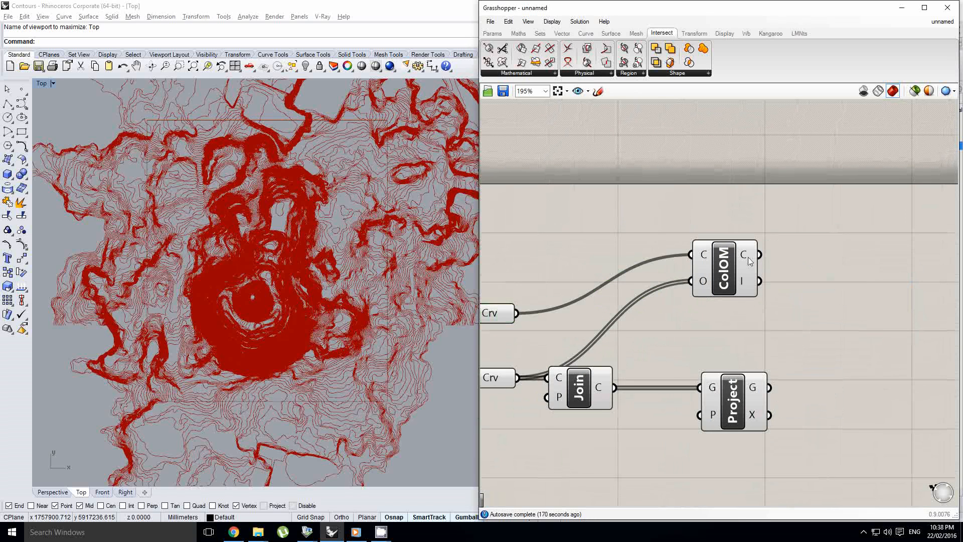
pyautogui.moveTo(743, 257)
pyautogui.moveTo(672, 285); pyautogui.dragTo(732, 278, button='right')
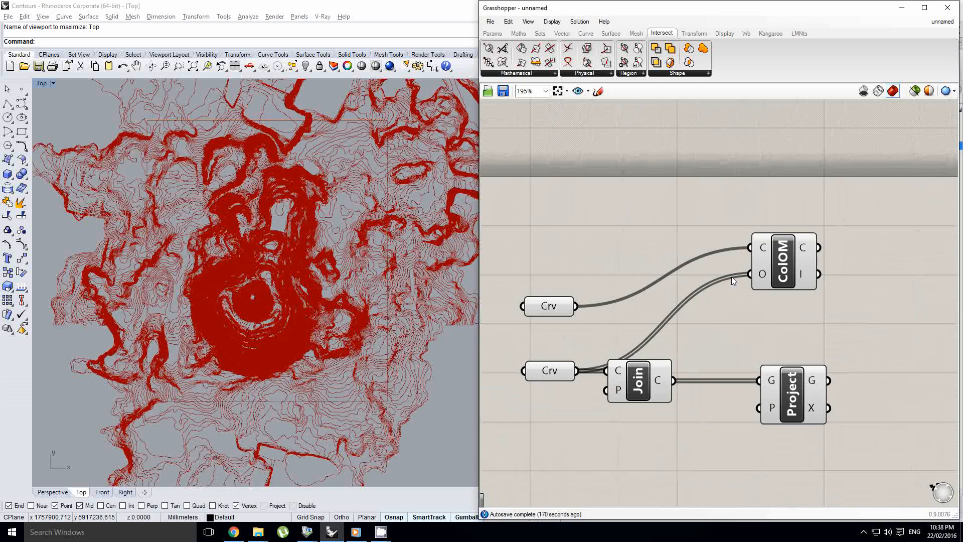
# - Swap the collision inputs so the lower Curve parameter feeds C and the upper Curve parameter feeds O
pyautogui.keyDown('shift'); pyautogui.moveTo(580, 373); pyautogui.dragTo(757, 240); pyautogui.keyUp('shift')
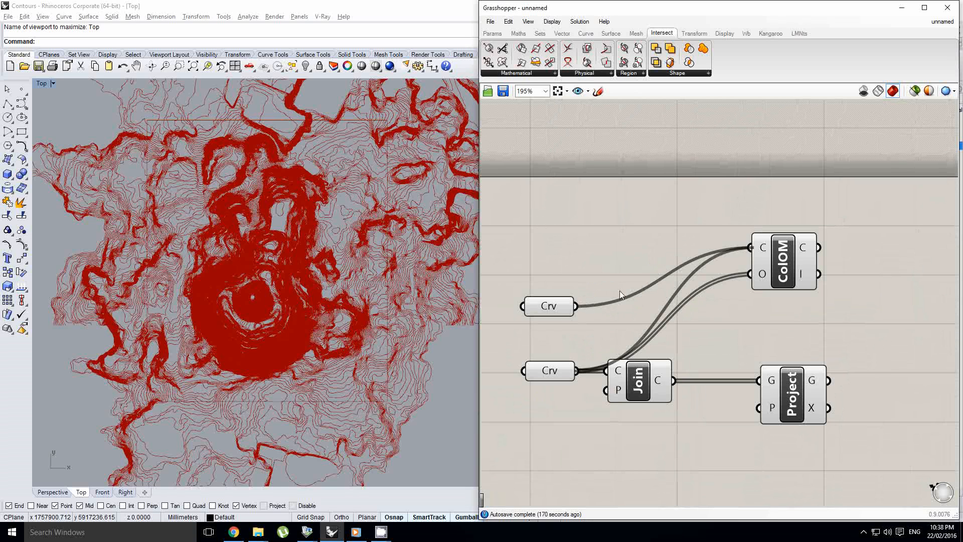
pyautogui.press('Escape')
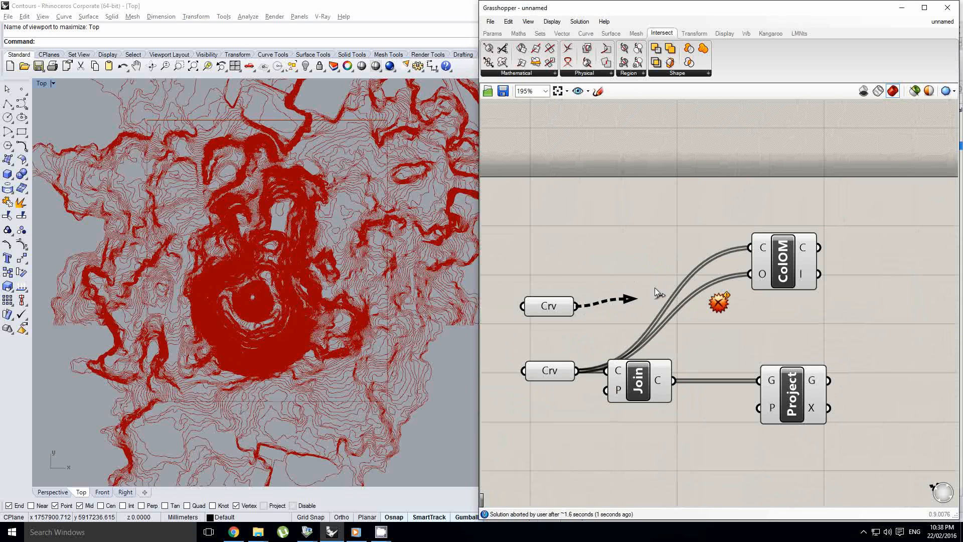
pyautogui.moveTo(655, 287); pyautogui.dragTo(750, 274)
pyautogui.moveTo(706, 226); pyautogui.dragTo(677, 254, button='right')
pyautogui.click(753, 291)
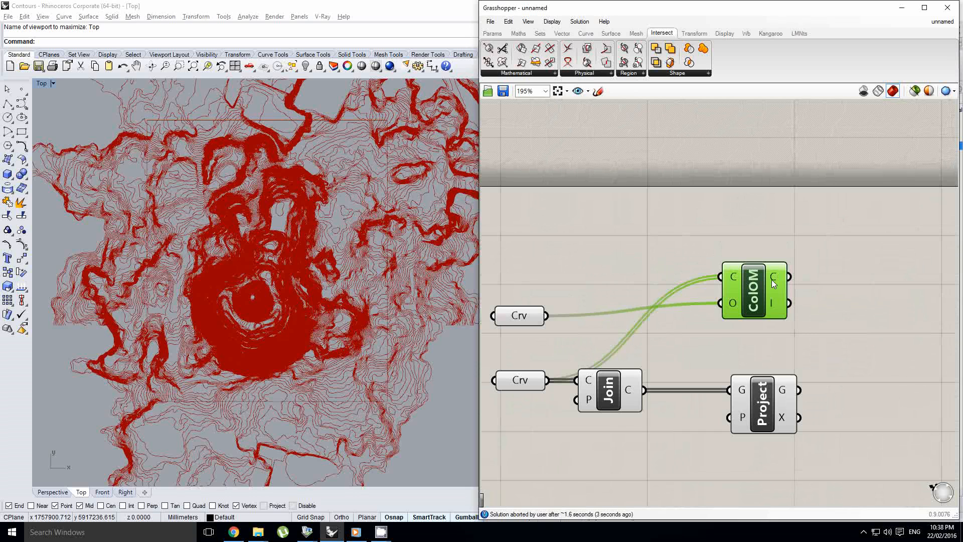
pyautogui.moveTo(772, 279)
pyautogui.moveTo(845, 267); pyautogui.dragTo(691, 272, button='right')
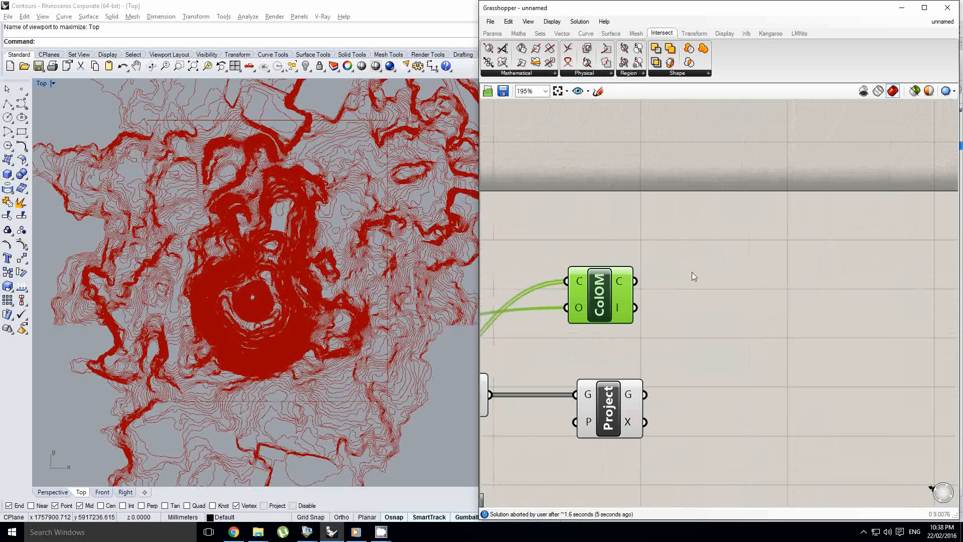
pyautogui.click(692, 272)
# - Move the collision component slightly up and add a Cull Pattern component beside it
pyautogui.moveTo(599, 296); pyautogui.dragTo(616, 270)
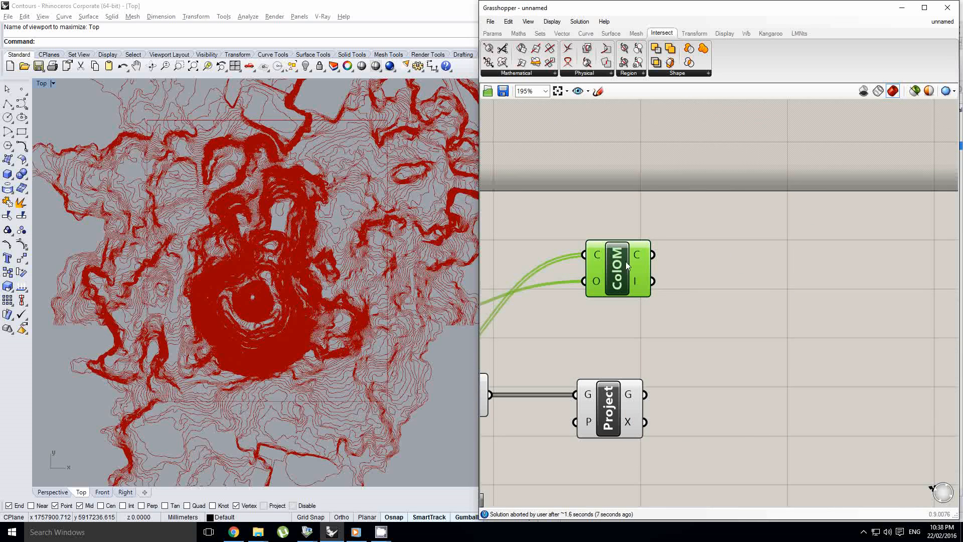
pyautogui.doubleClick(705, 247)
pyautogui.write('cy')
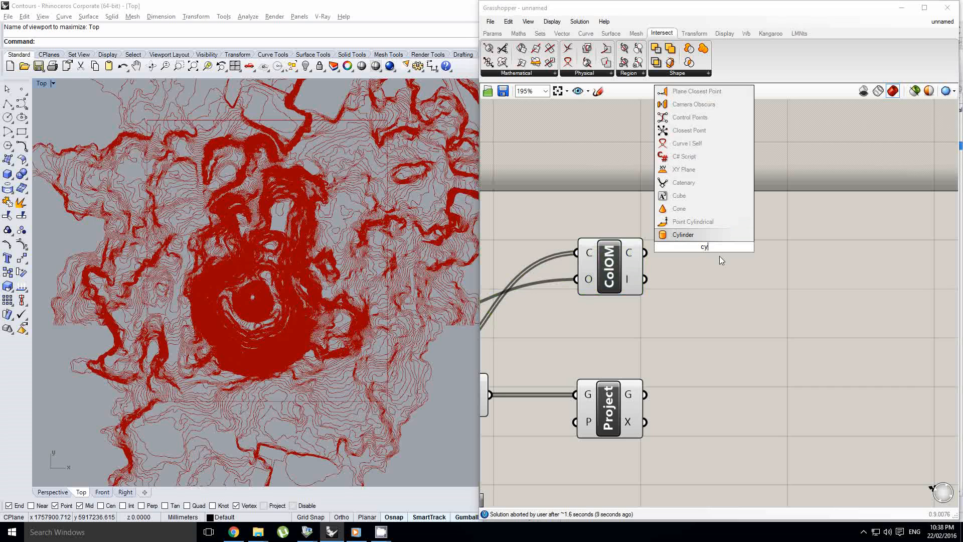
pyautogui.press('BackSpace')
pyautogui.write('ull')
pyautogui.press('Return')
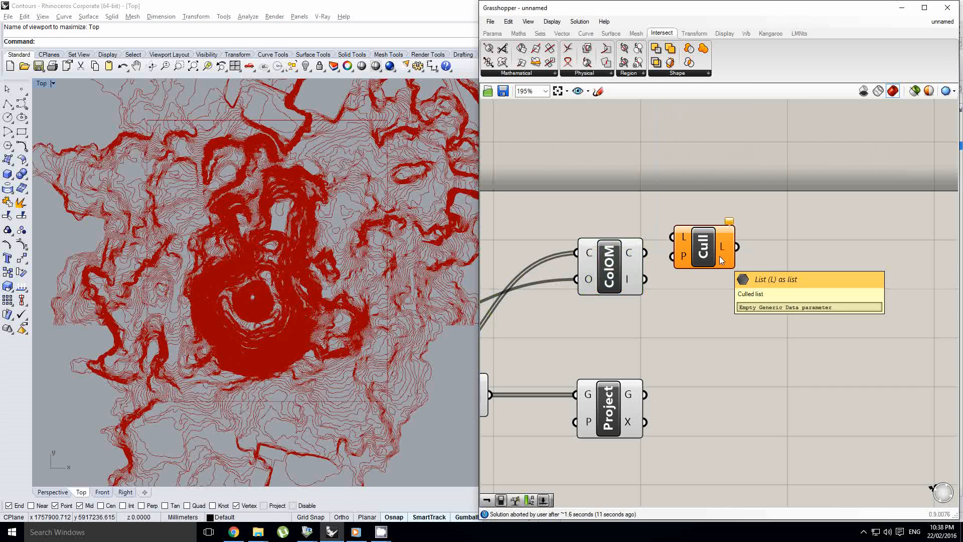
pyautogui.scroll(-3, 728, 333)
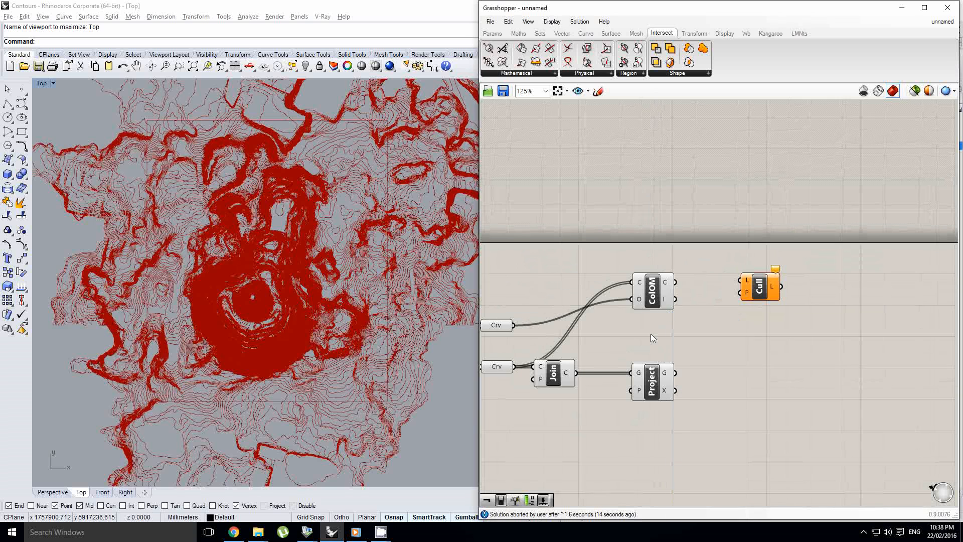
# - Rewire Project's G output into the collision component's C input and shift the Cull and collision components rightward
pyautogui.click(652, 296)
pyautogui.scroll(1, 625, 324)
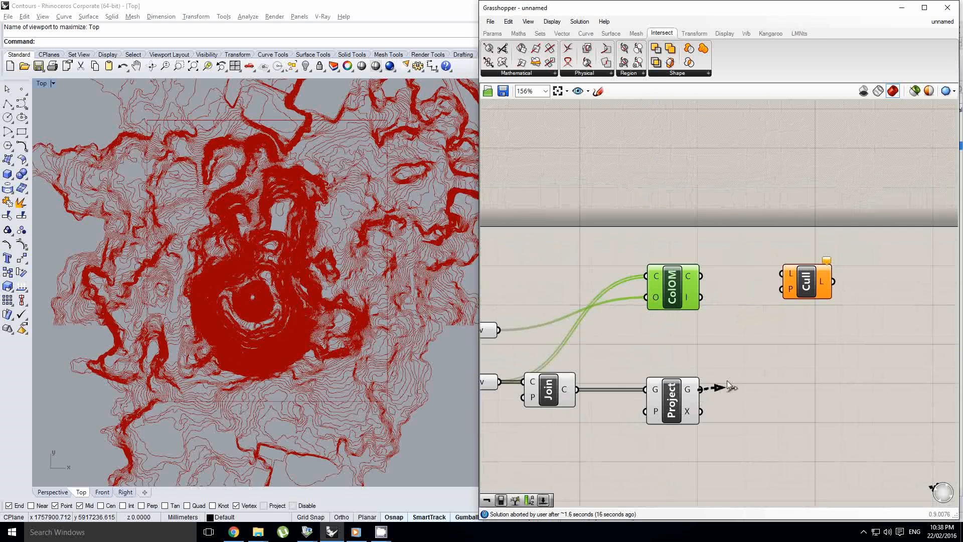
pyautogui.moveTo(727, 384); pyautogui.dragTo(732, 290)
pyautogui.moveTo(806, 284); pyautogui.dragTo(850, 283)
pyautogui.moveTo(502, 352); pyautogui.dragTo(590, 327, button='right')
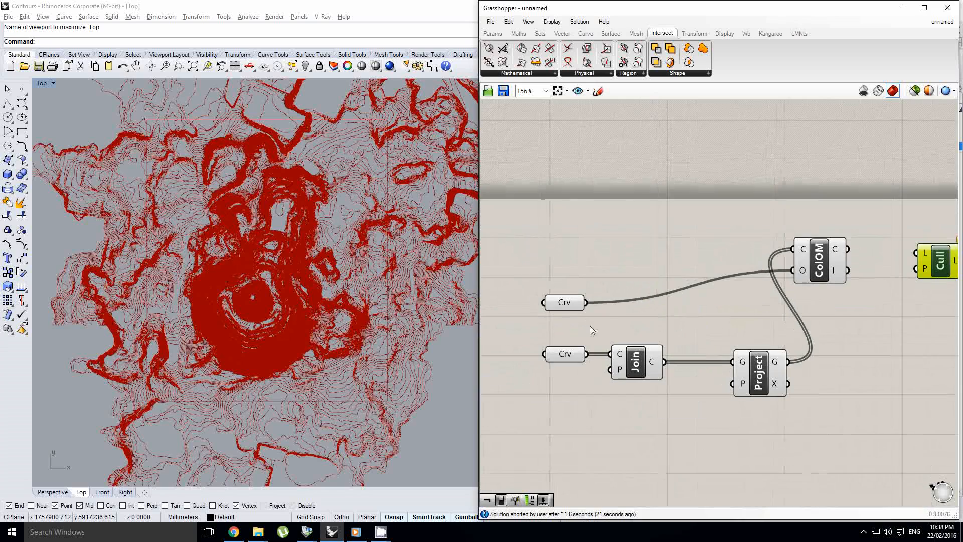
pyautogui.moveTo(821, 273); pyautogui.dragTo(846, 275)
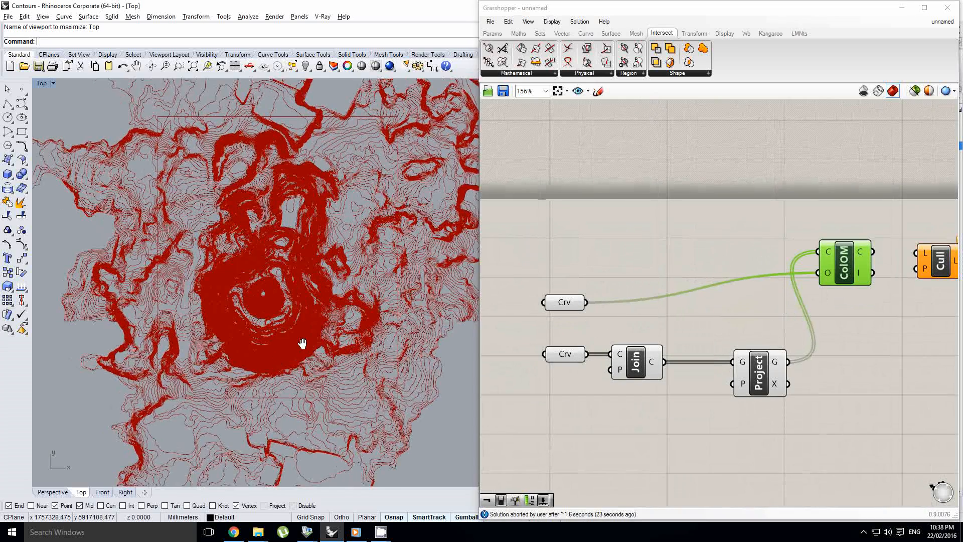
# - Adjust the spacing between the collision and Cull components and connect the collision C output to Cull's P input
pyautogui.moveTo(306, 344)
pyautogui.mouseDown(button='right')
pyautogui.moveTo(312, 258)
pyautogui.moveTo(318, 273)
pyautogui.moveTo(303, 344)
pyautogui.mouseUp(button='right')
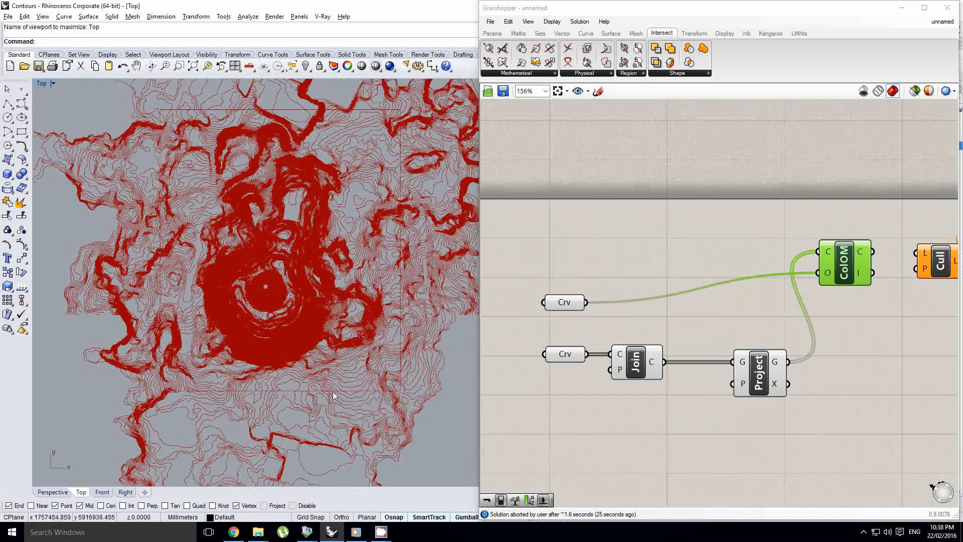
pyautogui.moveTo(809, 269); pyautogui.dragTo(738, 282, button='right')
pyautogui.moveTo(781, 279); pyautogui.dragTo(783, 280)
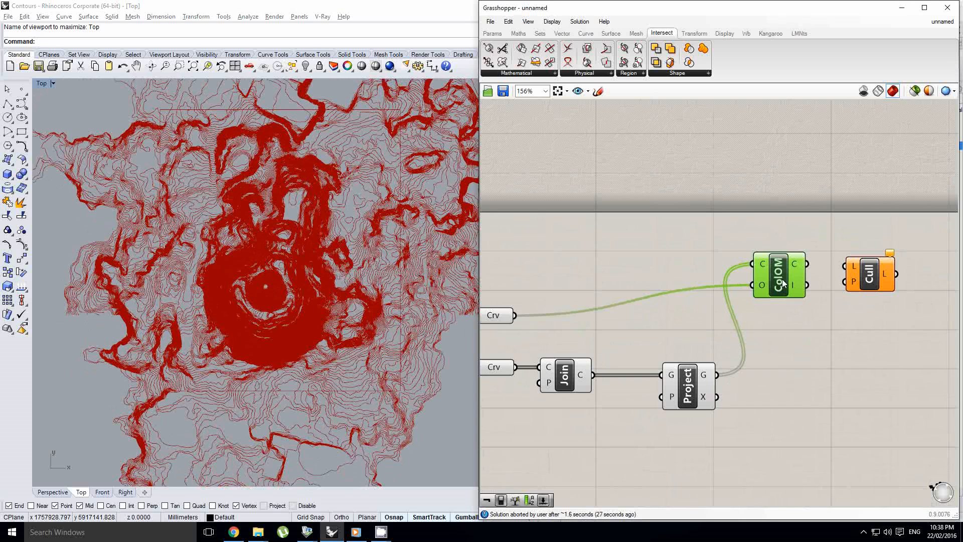
pyautogui.moveTo(734, 268); pyautogui.dragTo(567, 286, button='right')
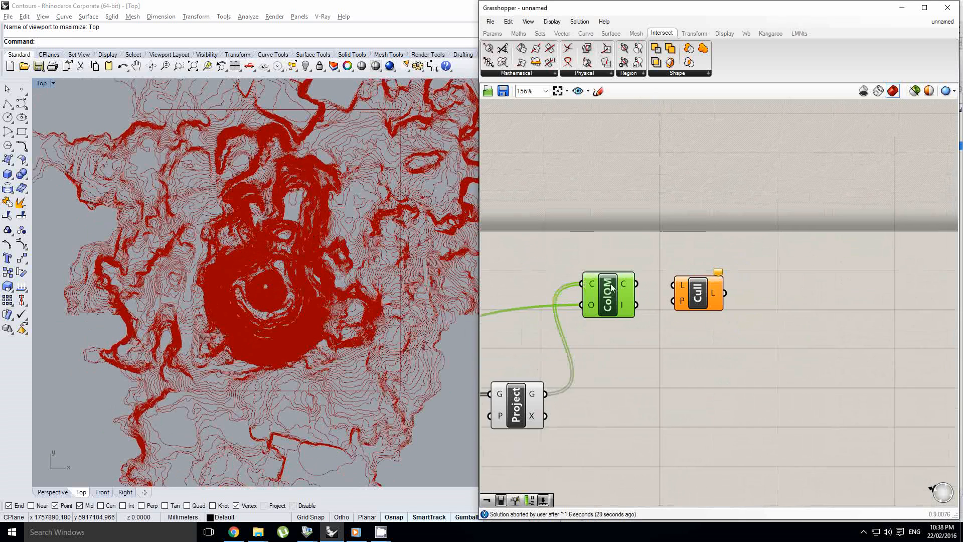
pyautogui.scroll(1, 625, 284)
pyautogui.moveTo(626, 284)
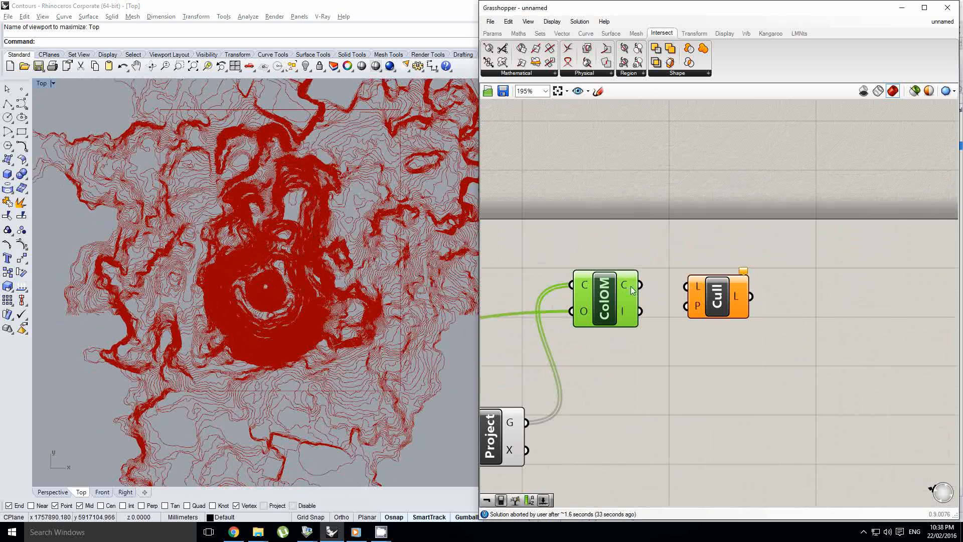
pyautogui.moveTo(607, 304); pyautogui.dragTo(619, 304)
pyautogui.scroll(-1, 631, 292)
pyautogui.moveTo(700, 299); pyautogui.dragTo(713, 299)
pyautogui.scroll(1, 701, 304)
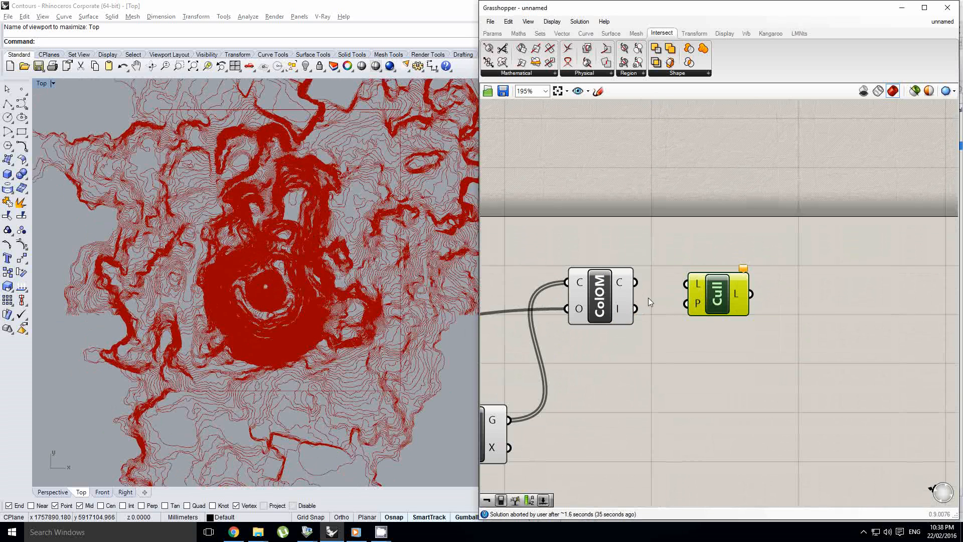
pyautogui.moveTo(637, 283); pyautogui.dragTo(686, 284)
pyautogui.scroll(-3, 744, 282)
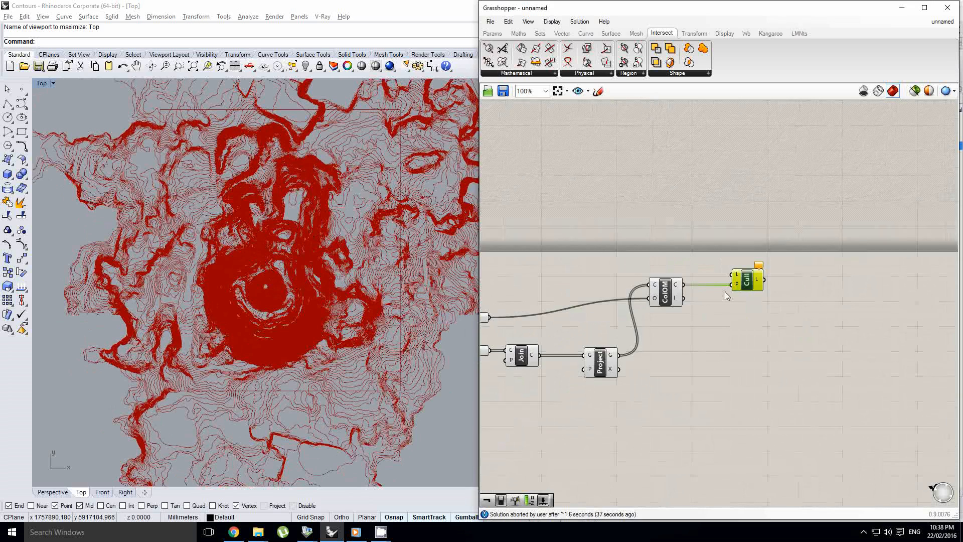
# - Connect Project's G output to the Cull component's L input
pyautogui.moveTo(608, 310); pyautogui.dragTo(690, 338, button='right')
pyautogui.click(690, 339)
pyautogui.scroll(1, 672, 351)
pyautogui.moveTo(718, 372); pyautogui.dragTo(859, 284)
pyautogui.moveTo(856, 301); pyautogui.dragTo(714, 345, button='right')
pyautogui.scroll(1, 714, 345)
pyautogui.click(732, 295)
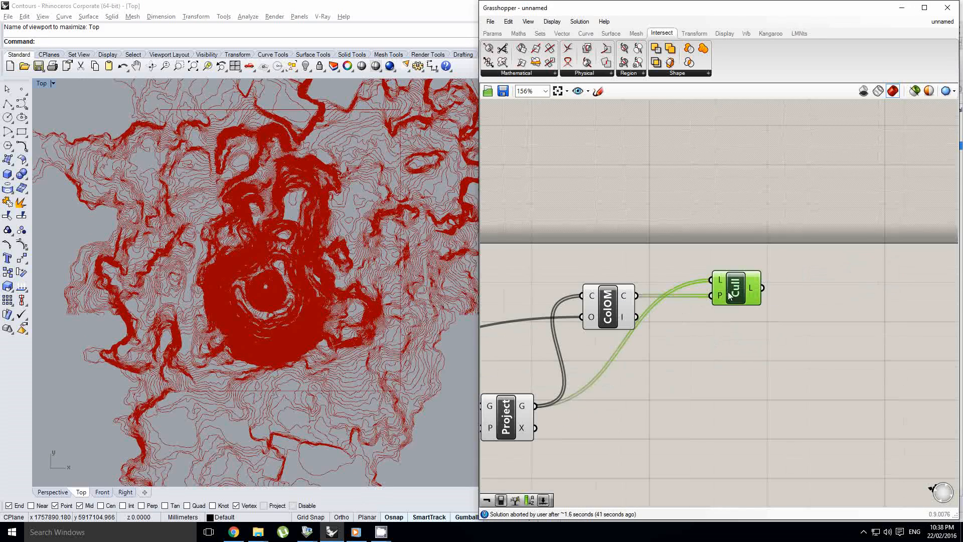
pyautogui.scroll(1, 248, 348)
# - Show the perspective view and turn off the preview of both Curve parameters, Join and Project
pyautogui.rightClick(249, 349)
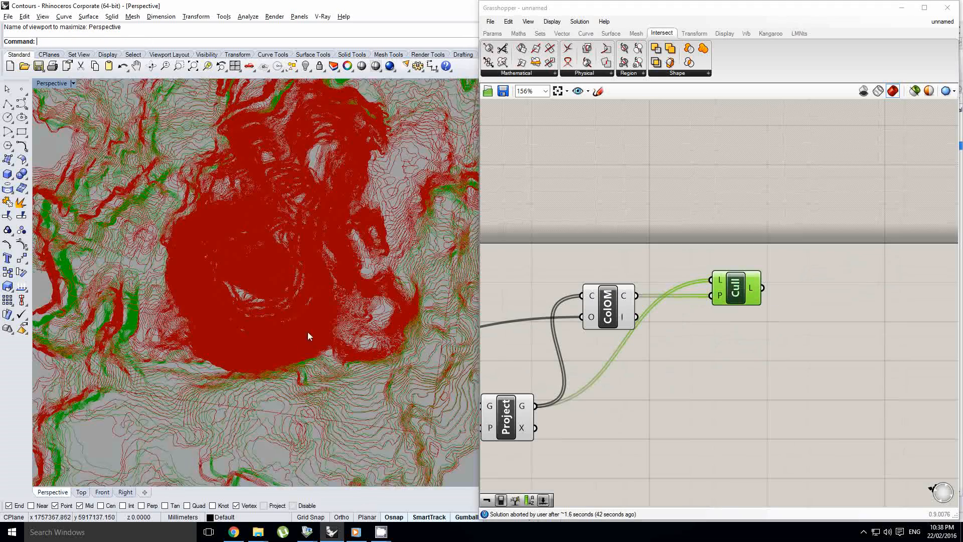
pyautogui.moveTo(308, 332); pyautogui.dragTo(360, 317, button='right')
pyautogui.scroll(-3, 719, 376)
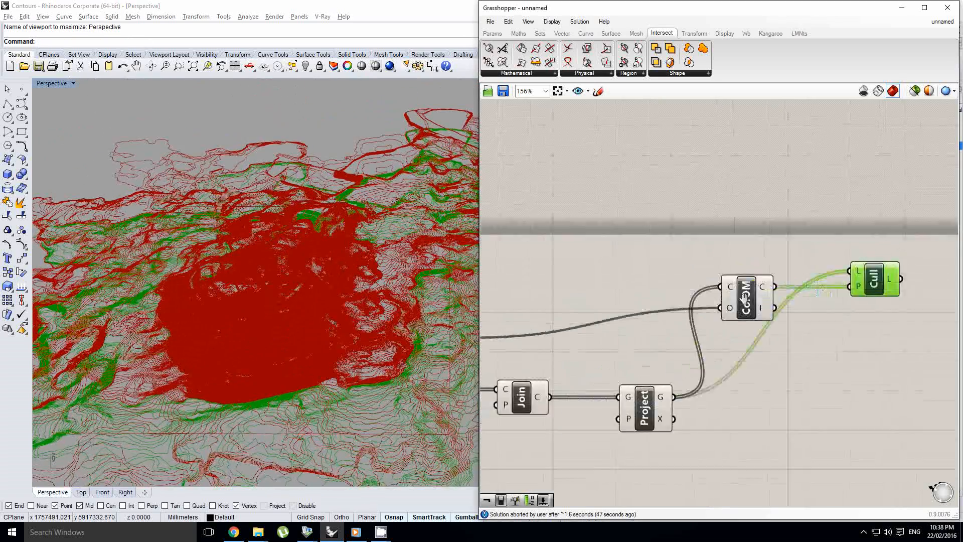
pyautogui.moveTo(757, 448); pyautogui.dragTo(548, 327)
pyautogui.press('space')
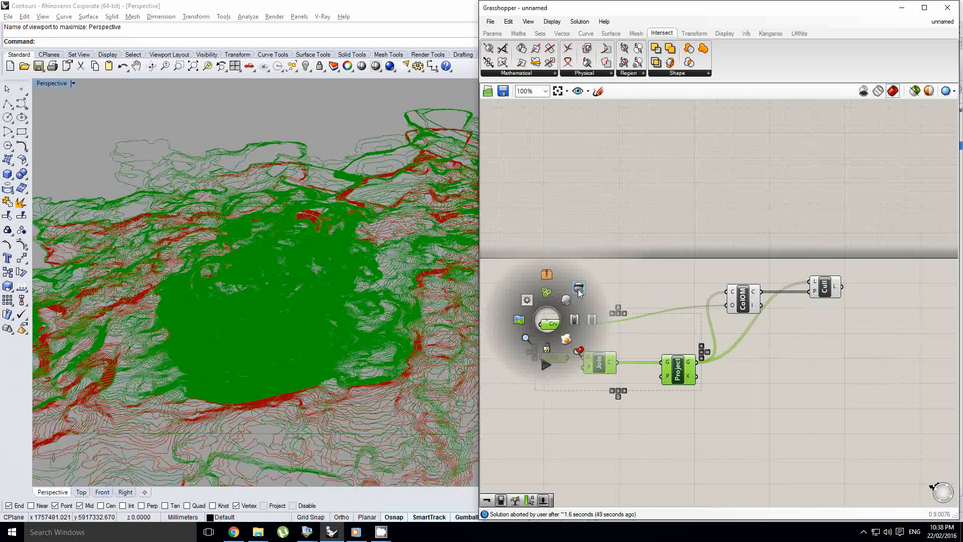
pyautogui.click(563, 318)
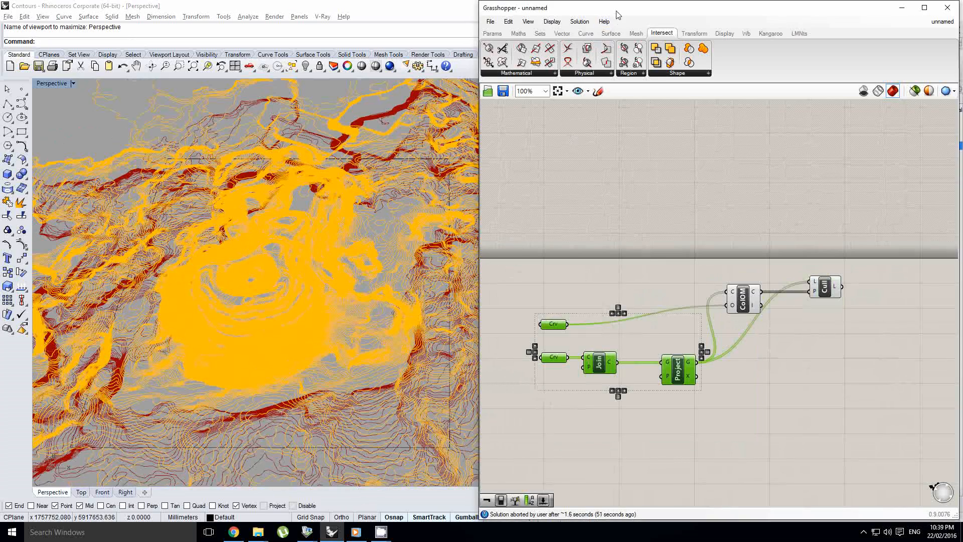
# - Hide the CONTOURS layer in Rhino and return to the maximized Top view around the site boundary
pyautogui.doubleClick(617, 10)
pyautogui.click(919, 146)
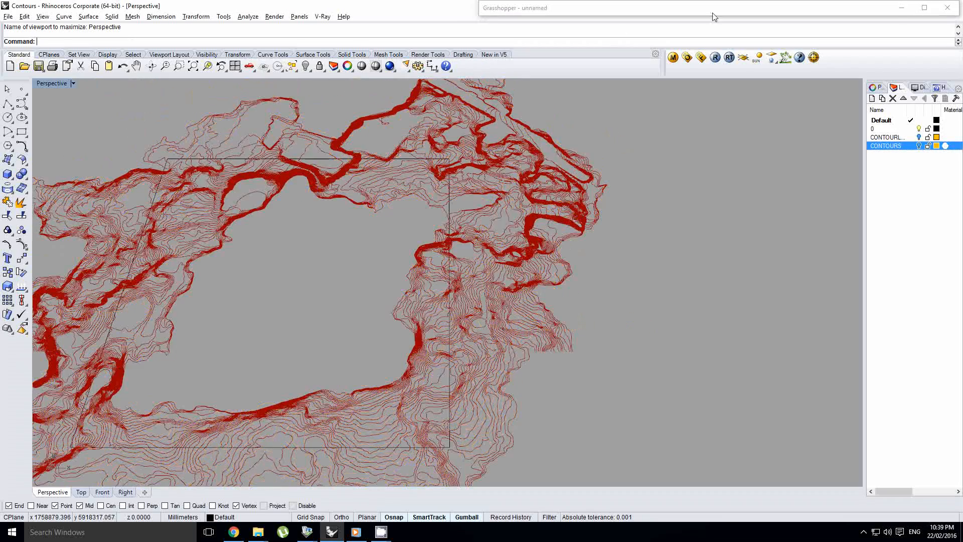
pyautogui.doubleClick(617, 8)
pyautogui.click(307, 215)
pyautogui.hotkey('ctrl', 'Tab')
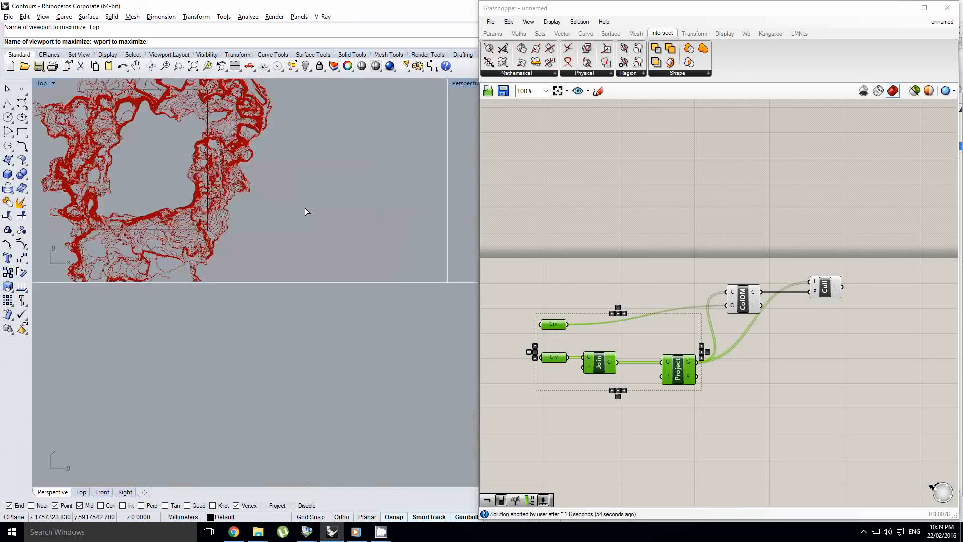
pyautogui.scroll(2, 324, 175)
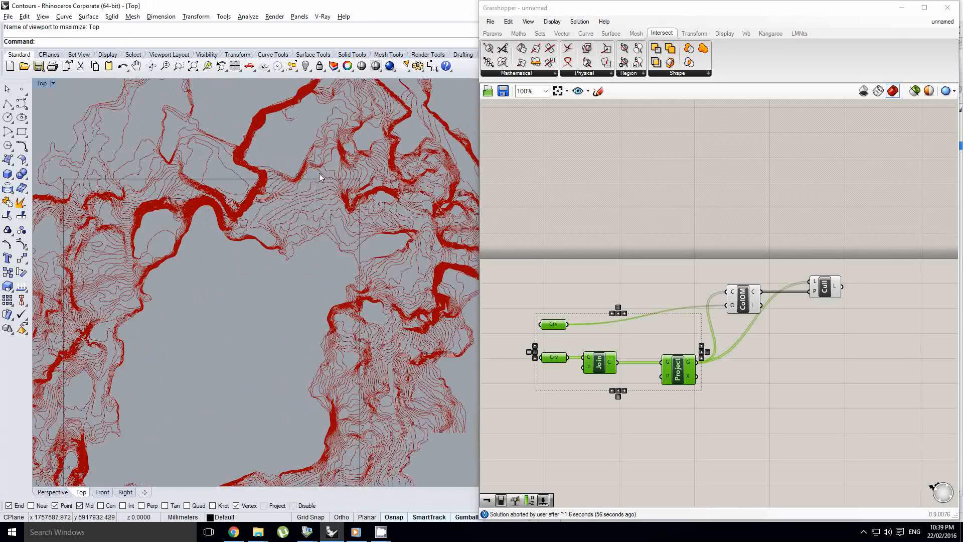
pyautogui.scroll(3, 216, 196)
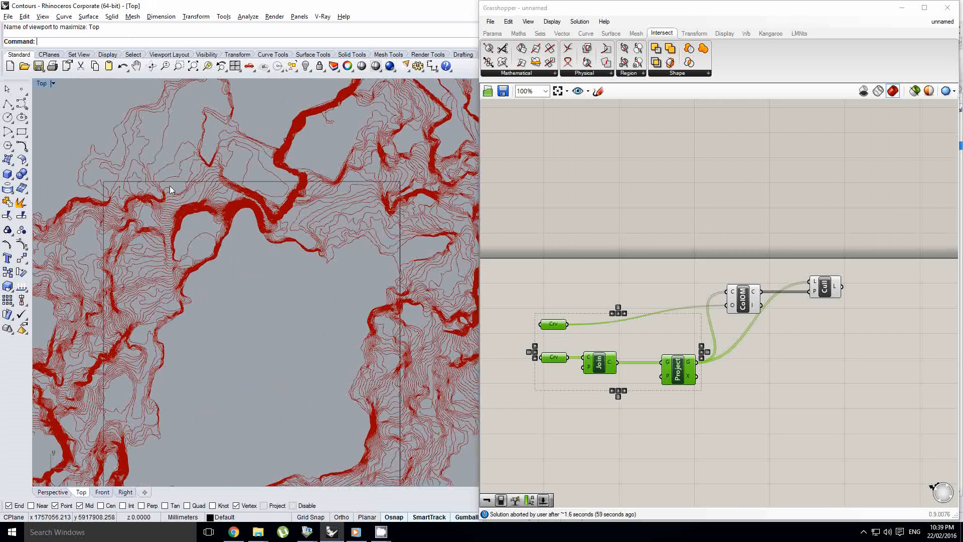
# - Move the Cull component down, level with the Project component
pyautogui.scroll(1, 753, 301)
pyautogui.click(706, 301)
pyautogui.moveTo(707, 304); pyautogui.dragTo(703, 396)
# - Add a Curve | Curve intersection component beyond the Cull component
pyautogui.doubleClick(824, 405)
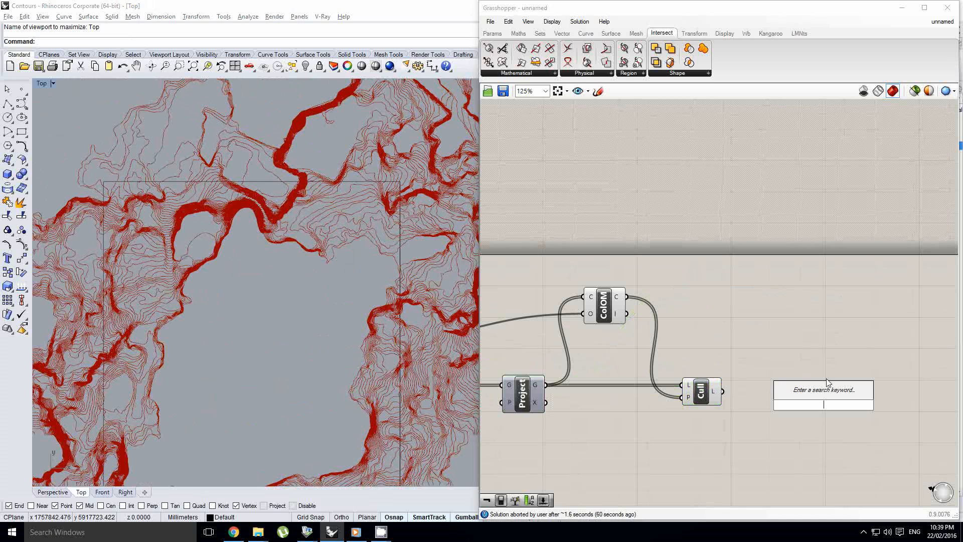
pyautogui.click(588, 75)
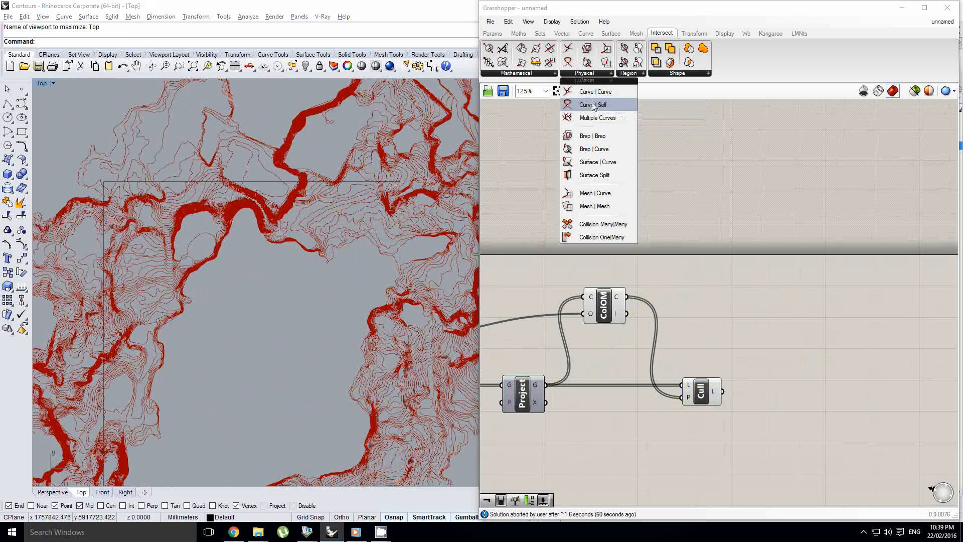
pyautogui.moveTo(592, 92); pyautogui.dragTo(787, 345)
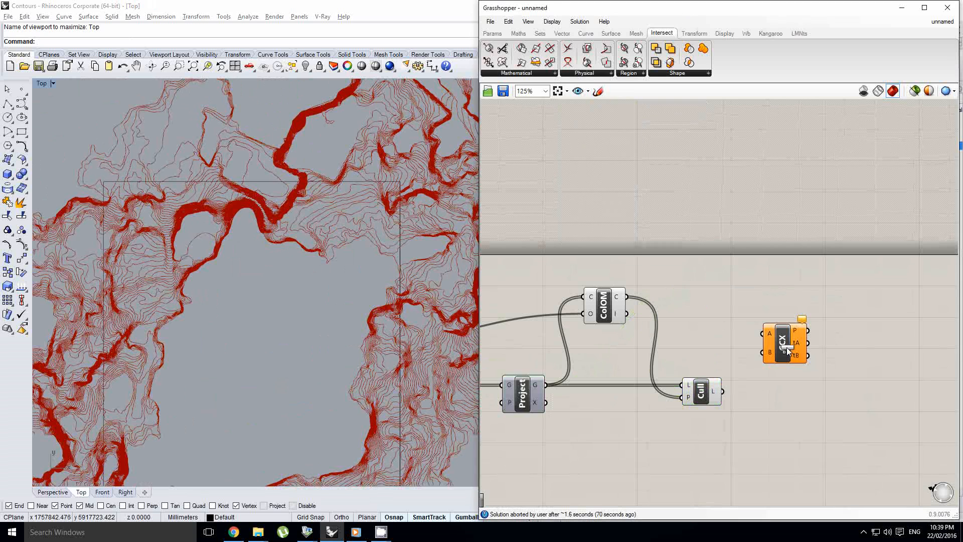
pyautogui.scroll(1, 793, 366)
# - Wire the upper Curve parameter into the intersection component's A input and Cull's L output into its B input
pyautogui.scroll(-4, 727, 349)
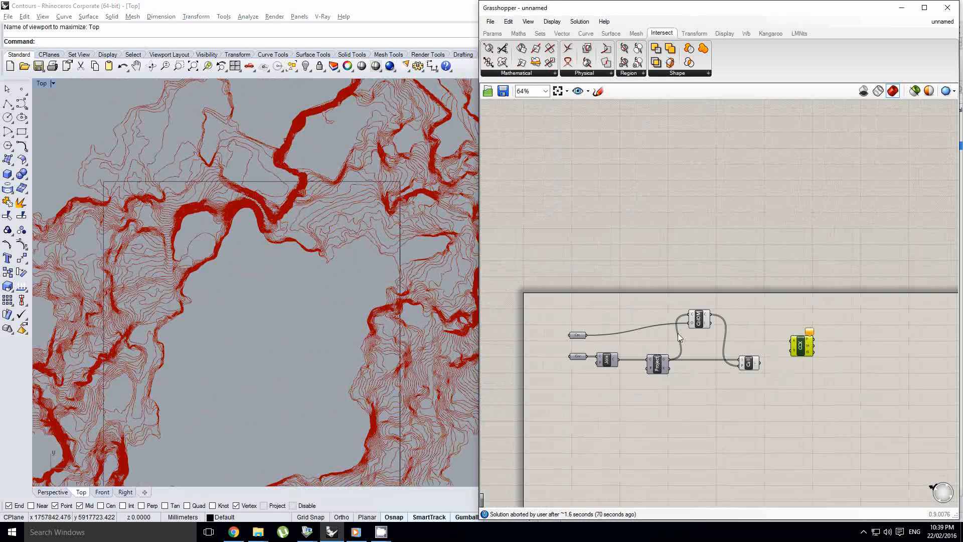
pyautogui.scroll(1, 678, 333)
pyautogui.moveTo(619, 334); pyautogui.dragTo(876, 342)
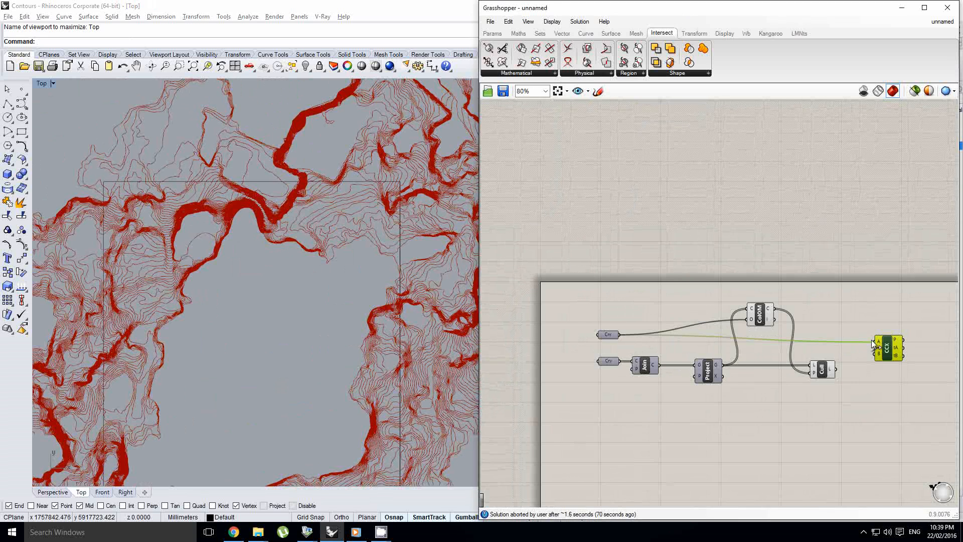
pyautogui.scroll(3, 752, 311)
pyautogui.rightClick(752, 284)
pyautogui.moveTo(697, 400); pyautogui.dragTo(799, 391)
pyautogui.scroll(1, 702, 402)
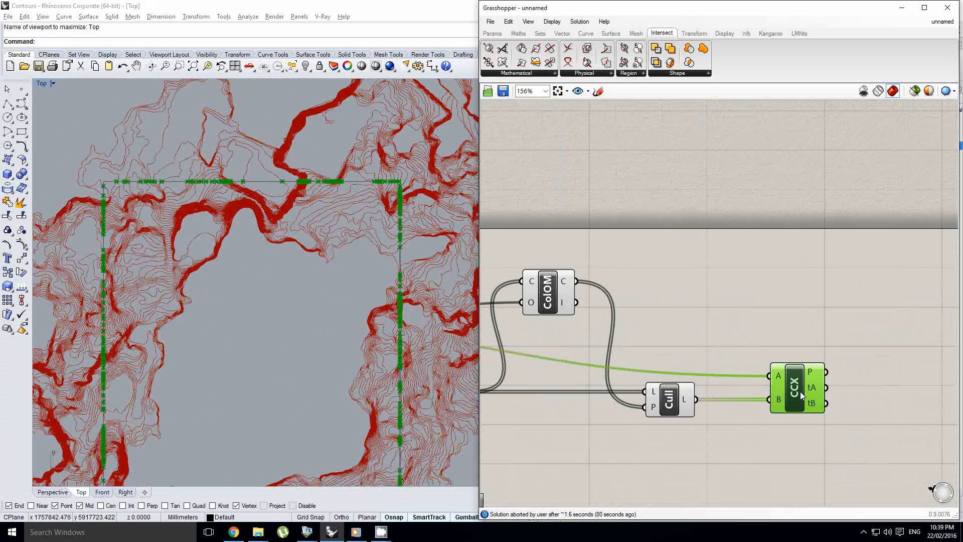
# - Examine the intersection points along the rectangular boundary and highlight the culled contours in the Top view
pyautogui.scroll(3, 344, 216)
pyautogui.scroll(-3, 205, 201)
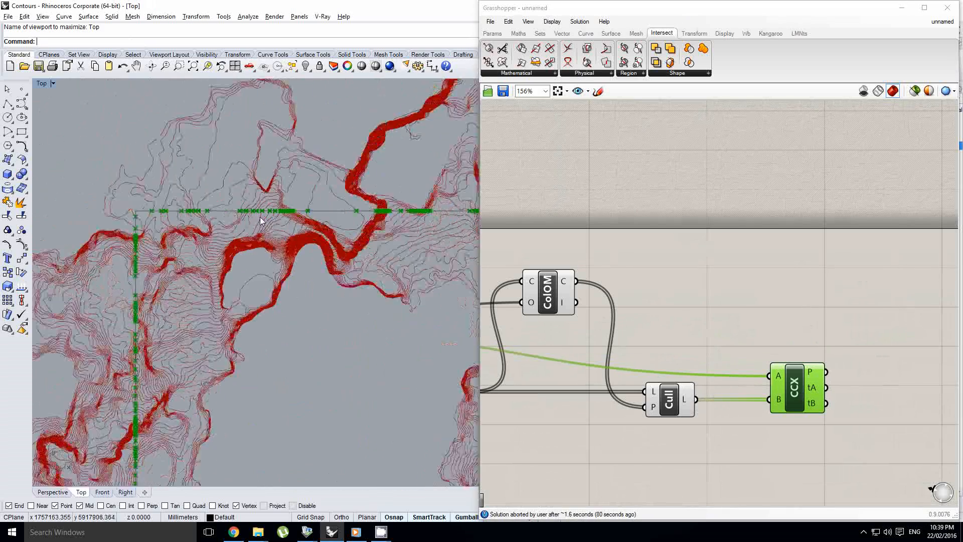
pyautogui.moveTo(160, 315); pyautogui.dragTo(161, 207, button='right')
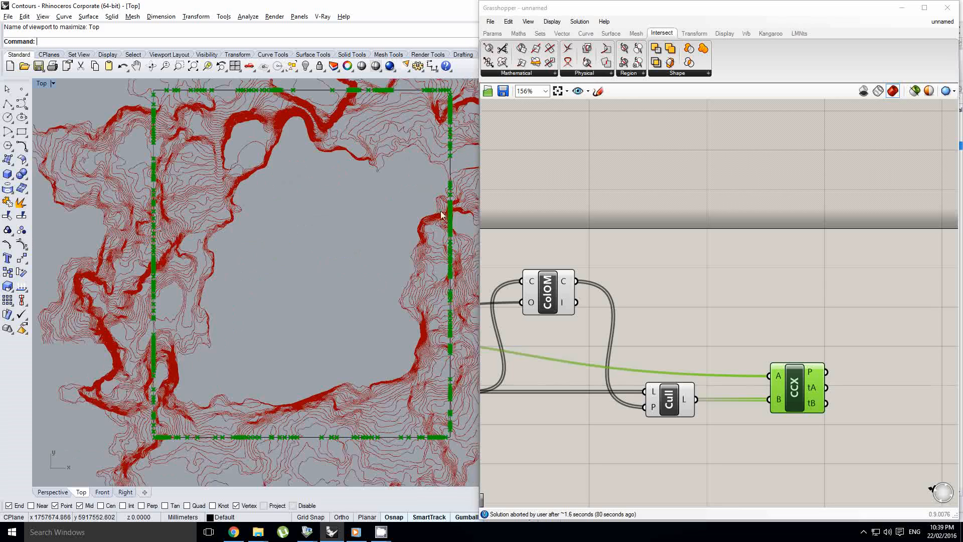
pyautogui.moveTo(456, 186); pyautogui.dragTo(427, 194, button='right')
pyautogui.moveTo(839, 385); pyautogui.dragTo(716, 396, button='right')
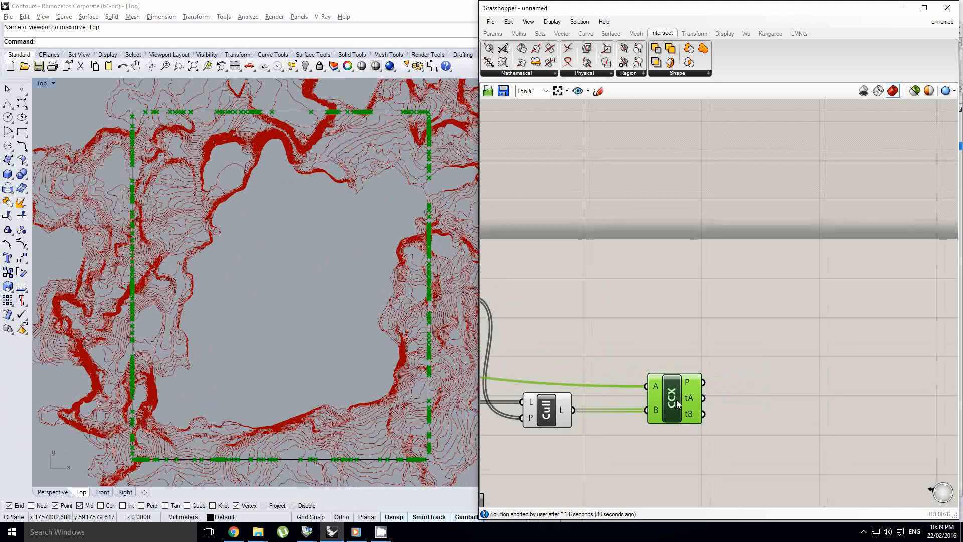
pyautogui.scroll(-3, 705, 368)
pyautogui.click(685, 371)
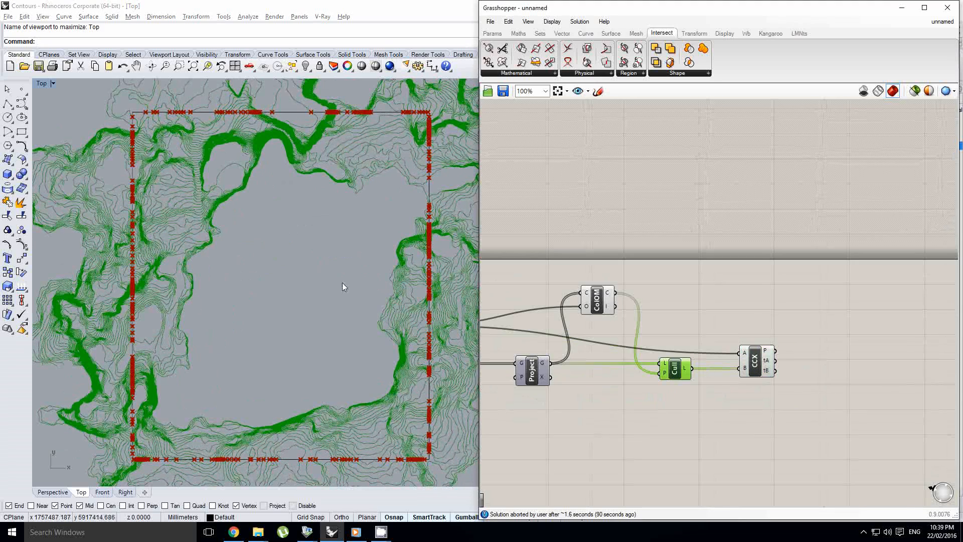
pyautogui.moveTo(342, 282); pyautogui.dragTo(325, 296, button='right')
pyautogui.moveTo(379, 167); pyautogui.dragTo(352, 176, button='right')
pyautogui.scroll(2, 760, 348)
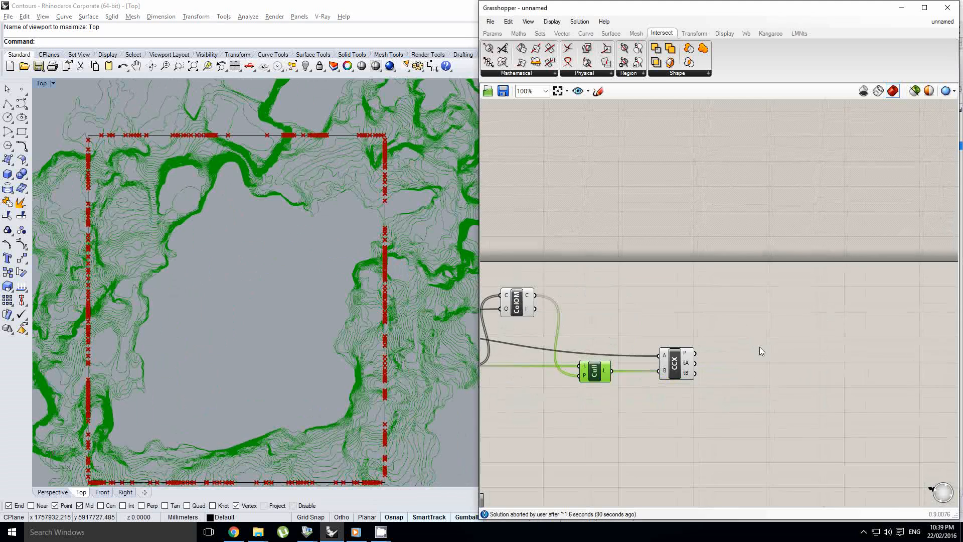
# - Add a Shatter component beyond the Curve | Curve intersection component
pyautogui.doubleClick(760, 349)
pyautogui.write('sha')
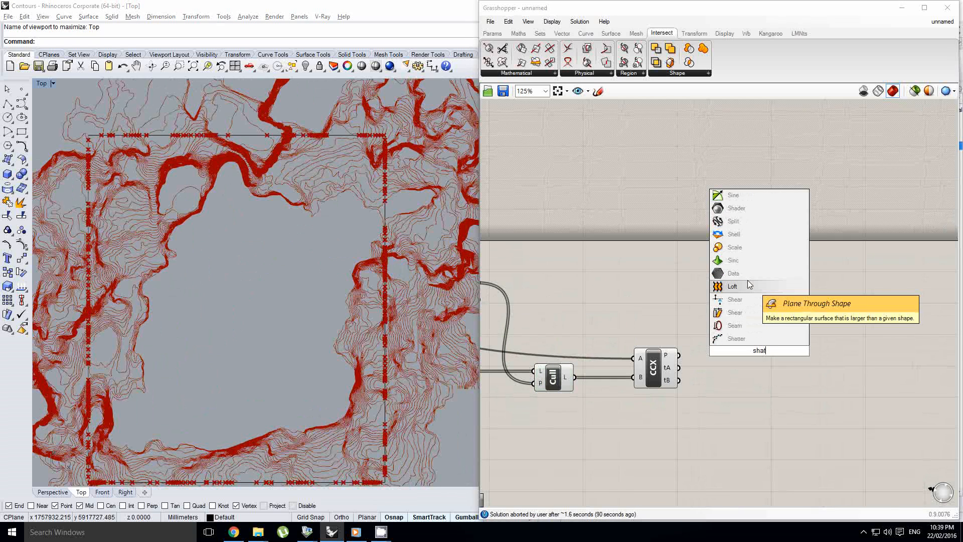
pyautogui.click(750, 338)
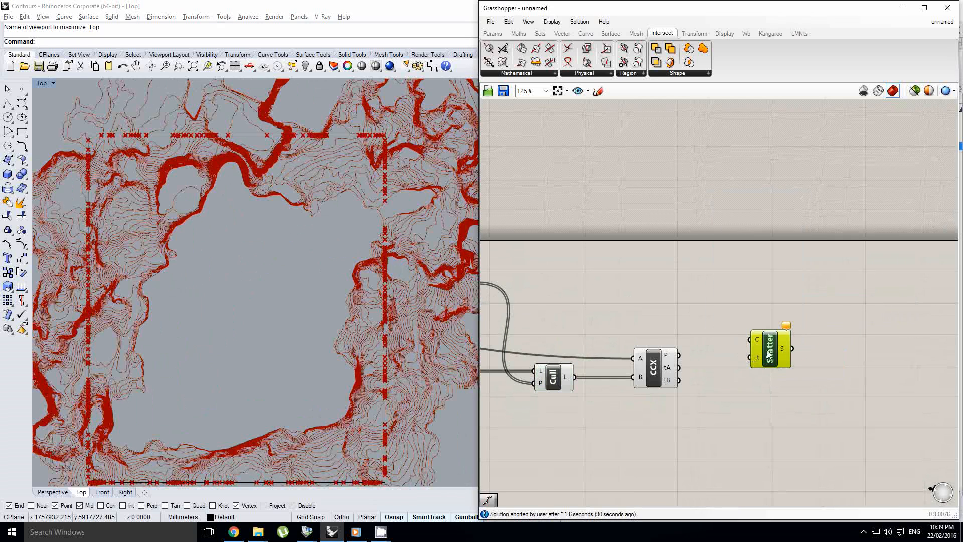
pyautogui.scroll(2, 708, 337)
pyautogui.click(738, 329)
pyautogui.moveTo(739, 329); pyautogui.dragTo(699, 330, button='right')
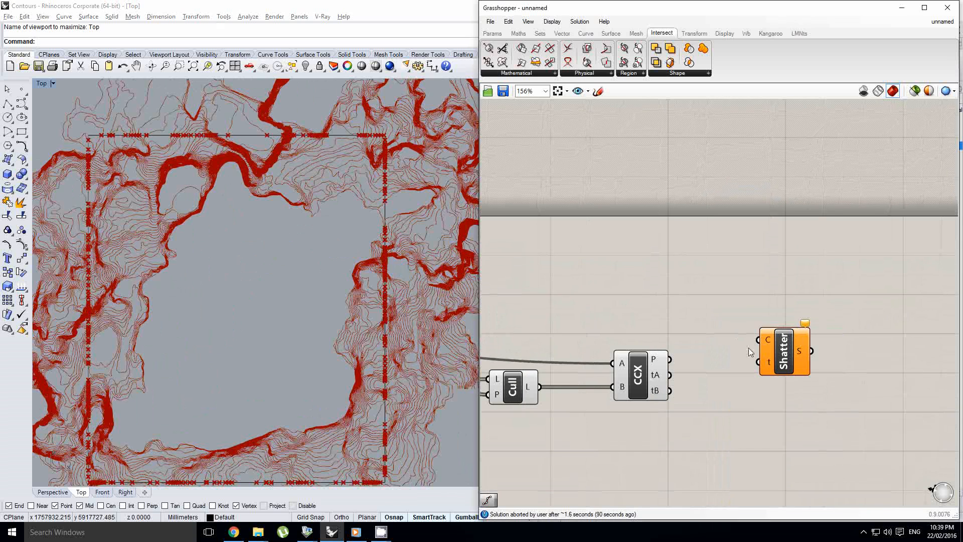
# - Connect Project's G output to the Shatter component's C input
pyautogui.scroll(-3, 770, 343)
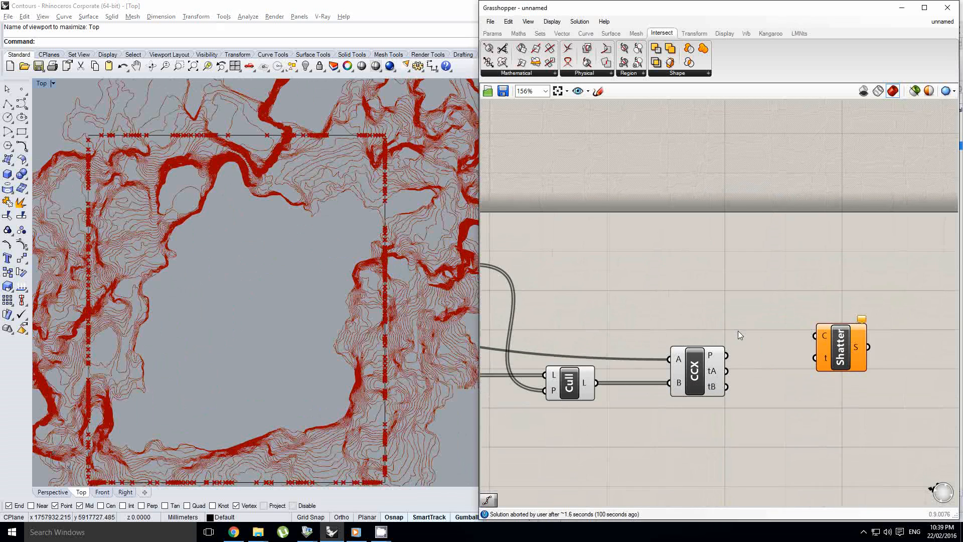
pyautogui.moveTo(577, 368); pyautogui.dragTo(663, 368, button='right')
pyautogui.rightClick(664, 368)
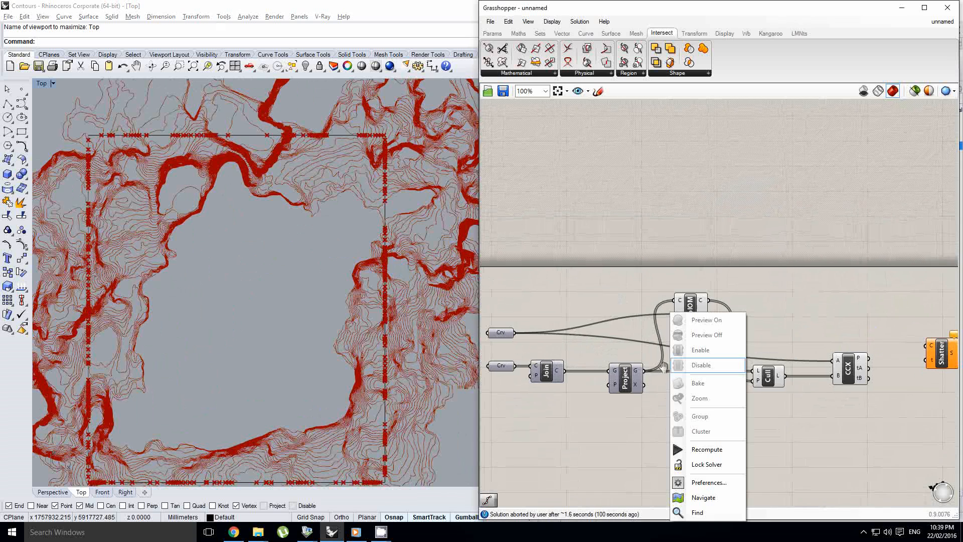
pyautogui.click(633, 380)
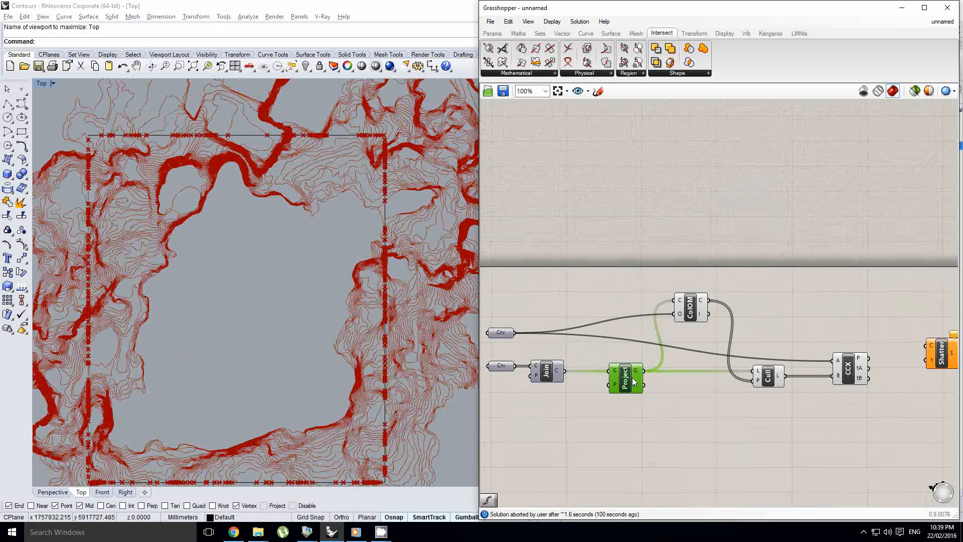
pyautogui.moveTo(913, 372); pyautogui.dragTo(890, 373, button='right')
pyautogui.click(917, 355)
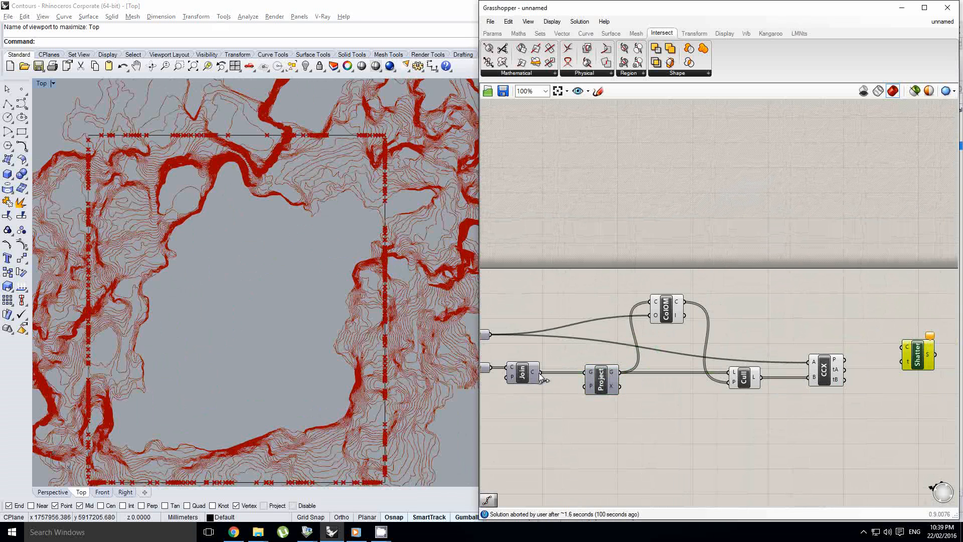
pyautogui.moveTo(620, 372); pyautogui.dragTo(901, 348)
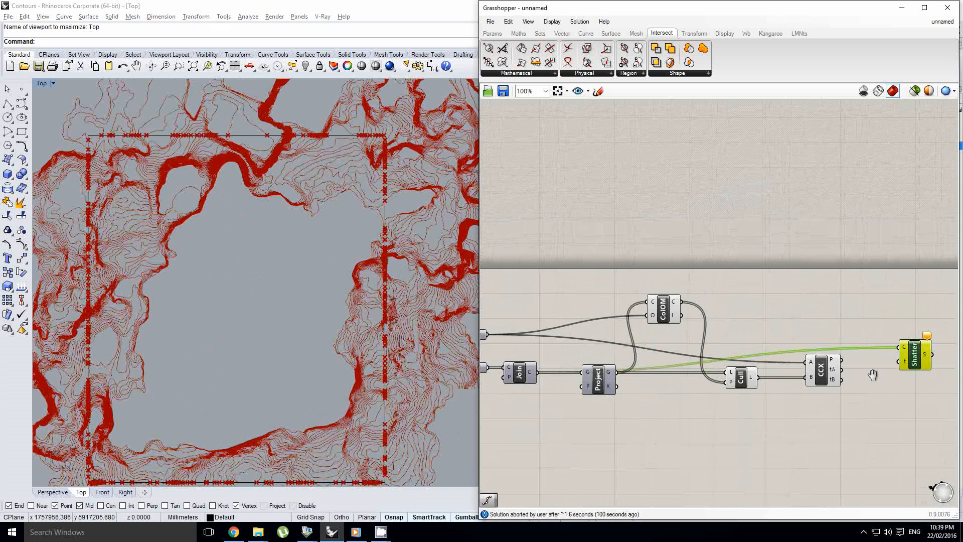
# - Connect the intersection component's tB output to Shatter's t input and abort the running solution
pyautogui.scroll(1, 871, 371)
pyautogui.rightClick(781, 370)
pyautogui.click(738, 361)
pyautogui.scroll(1, 723, 374)
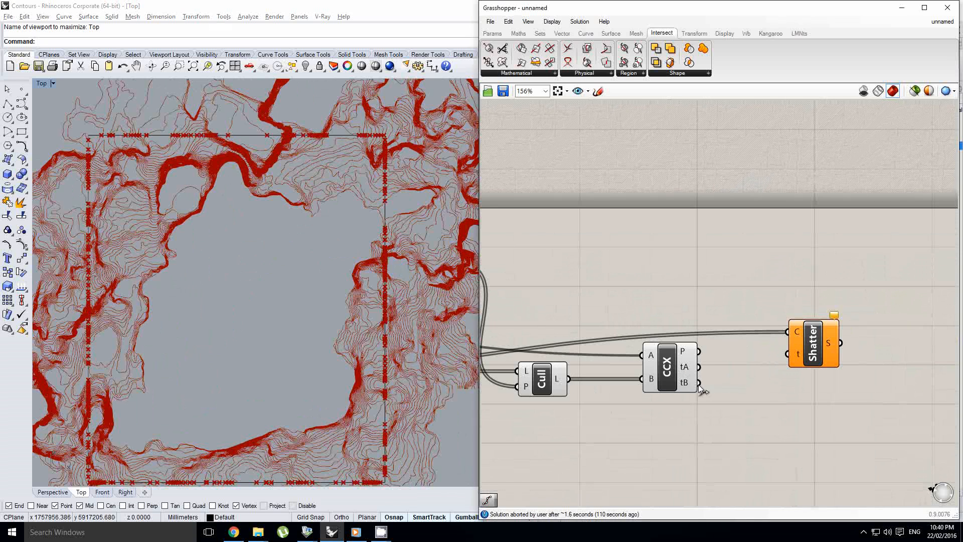
pyautogui.moveTo(699, 384)
pyautogui.mouseDown()
pyautogui.moveTo(798, 357)
pyautogui.moveTo(696, 387)
pyautogui.mouseUp()
pyautogui.scroll(1, 687, 386)
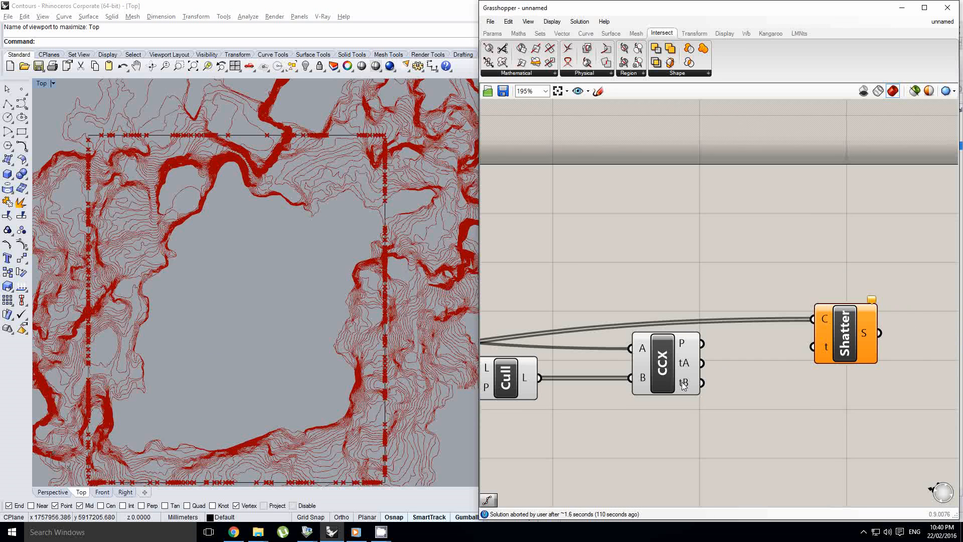
pyautogui.moveTo(682, 385)
pyautogui.moveTo(590, 361); pyautogui.dragTo(825, 350)
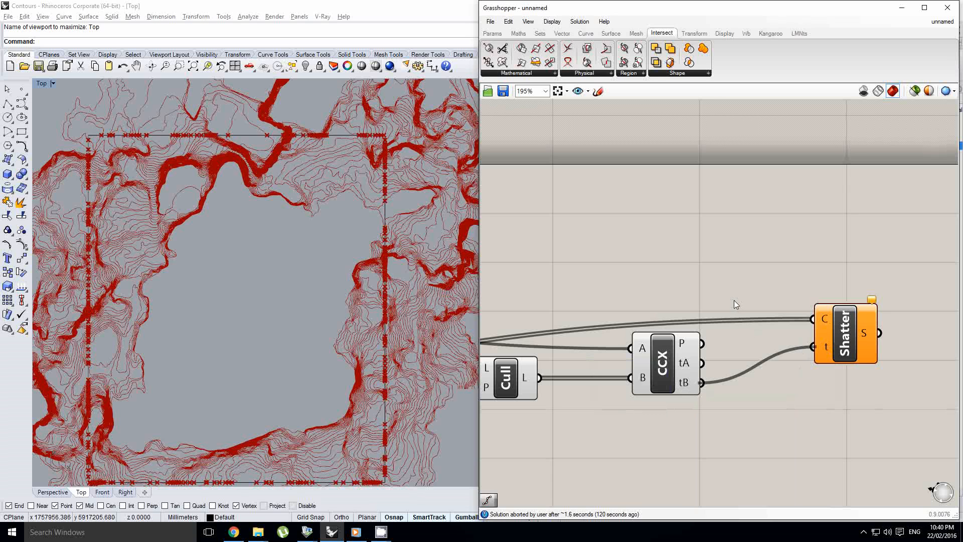
pyautogui.press('Escape')
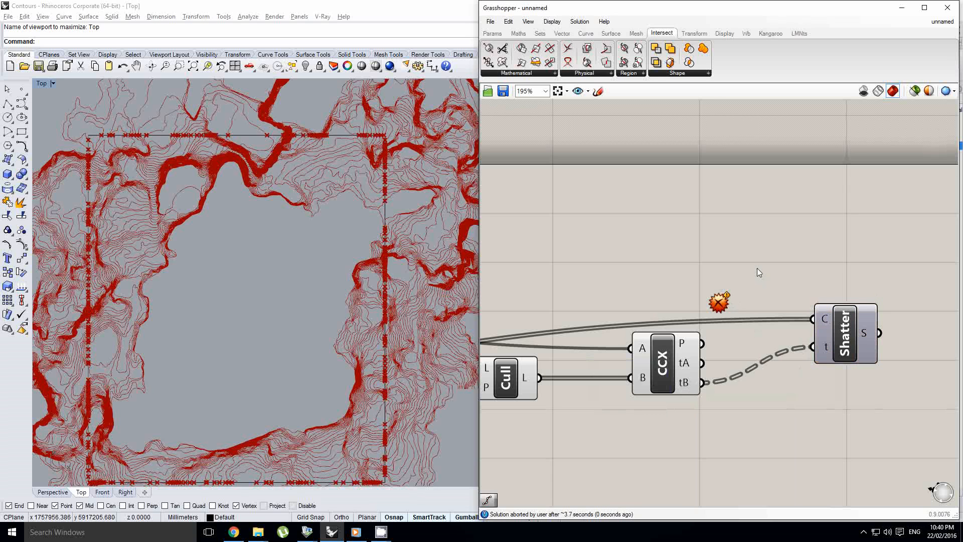
# - Graft the C input of the Shatter component
pyautogui.moveTo(665, 399)
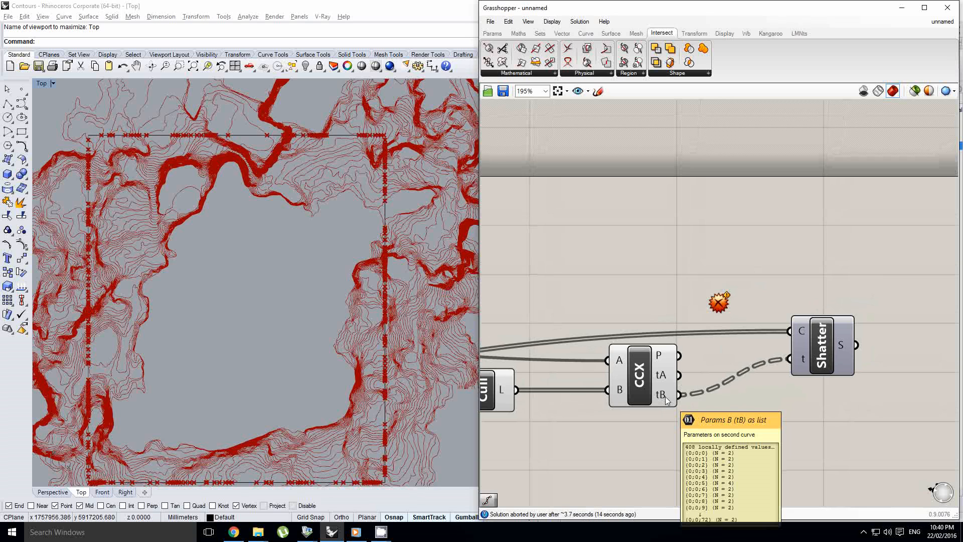
pyautogui.moveTo(666, 396); pyautogui.dragTo(670, 378, button='right')
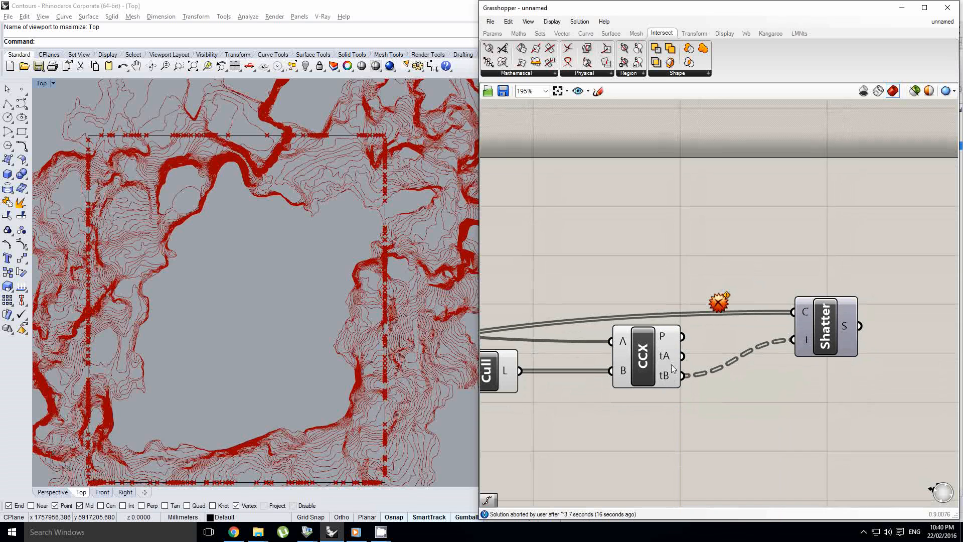
pyautogui.moveTo(666, 379)
pyautogui.rightClick(806, 310)
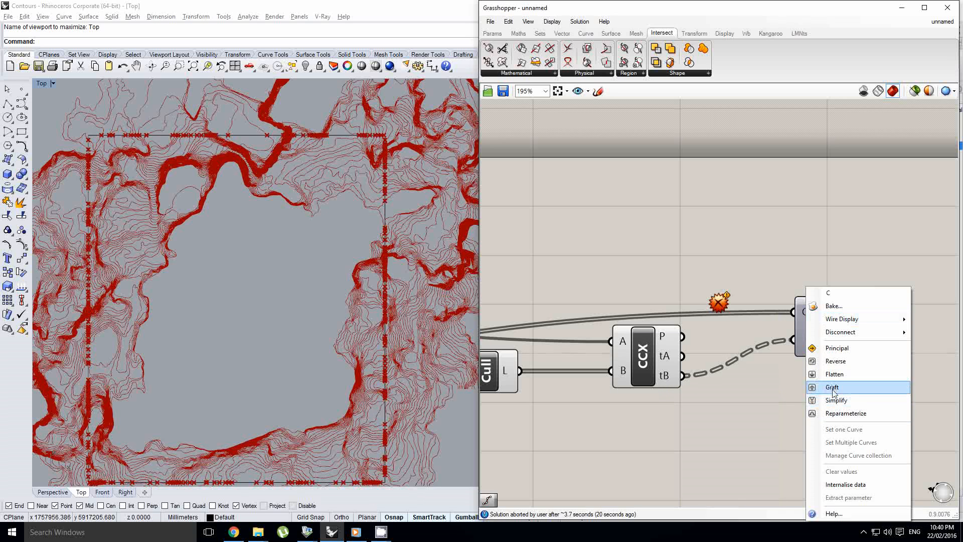
pyautogui.click(833, 388)
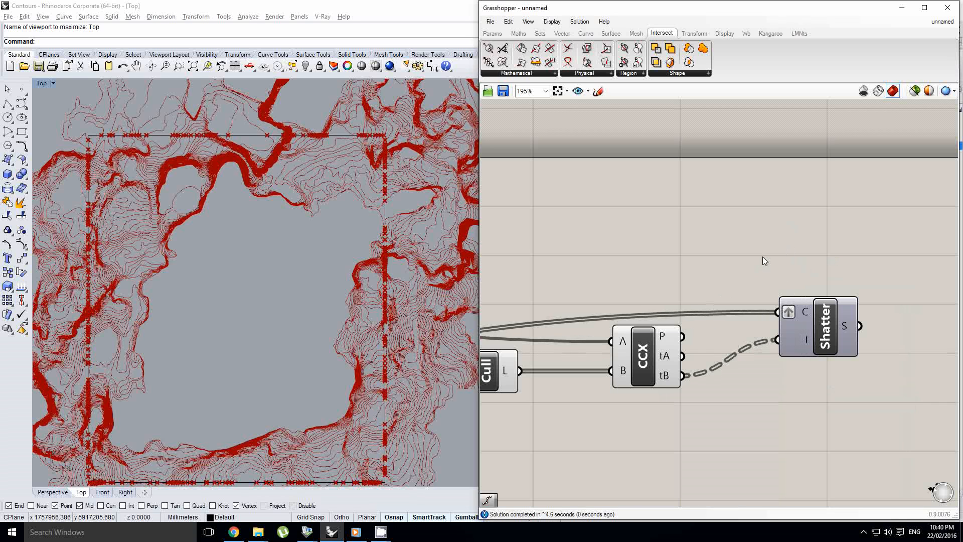
# - Move the Shatter component down so its inputs line up with the outputs of the Curve | Curve intersection component
pyautogui.scroll(1, 755, 274)
pyautogui.moveTo(747, 315); pyautogui.dragTo(769, 360)
pyautogui.scroll(-2, 708, 363)
pyautogui.moveTo(696, 336); pyautogui.dragTo(723, 329, button='right')
pyautogui.click(723, 328)
pyautogui.scroll(2, 830, 341)
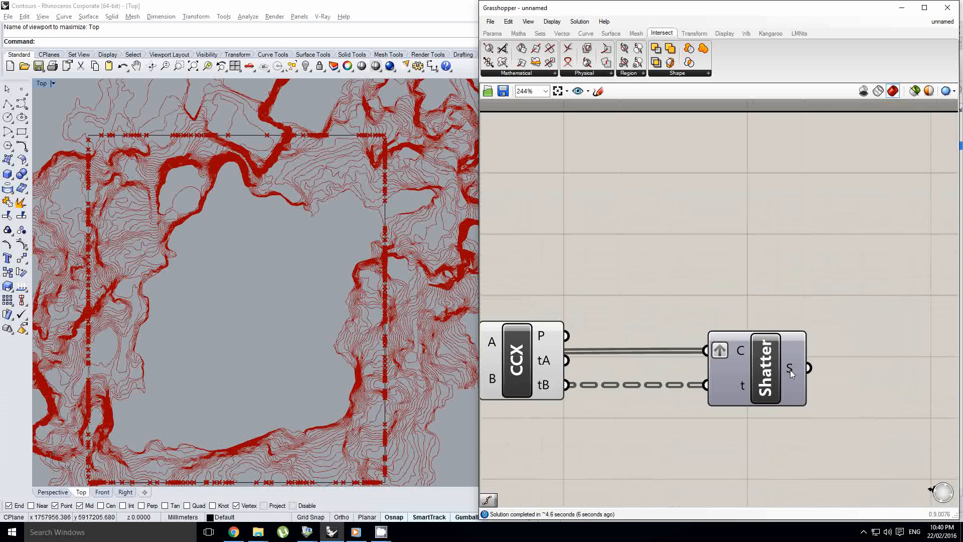
pyautogui.moveTo(791, 371)
pyautogui.moveTo(791, 371); pyautogui.dragTo(770, 373, button='right')
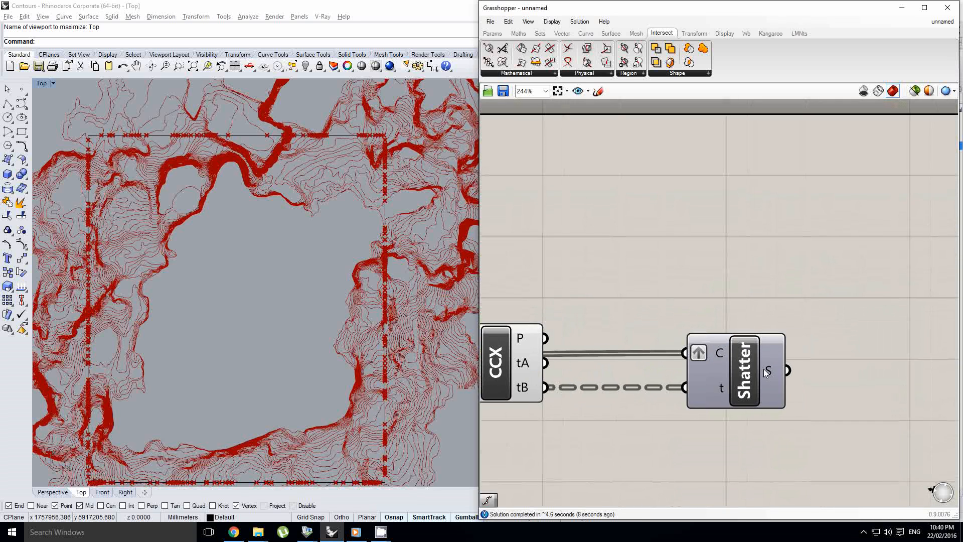
# - Turn on the Profiler canvas widget and check the computation time of the Shatter component
pyautogui.click(558, 22)
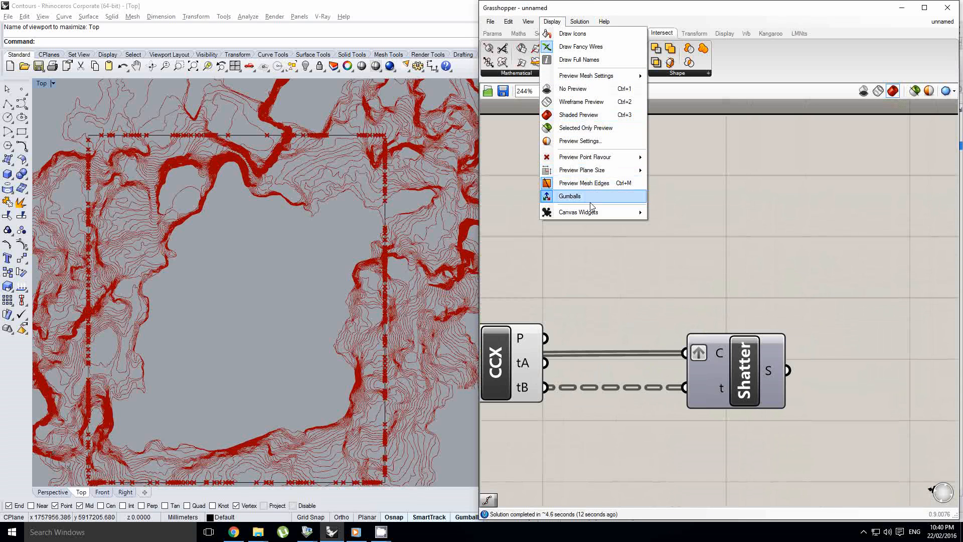
pyautogui.moveTo(638, 212)
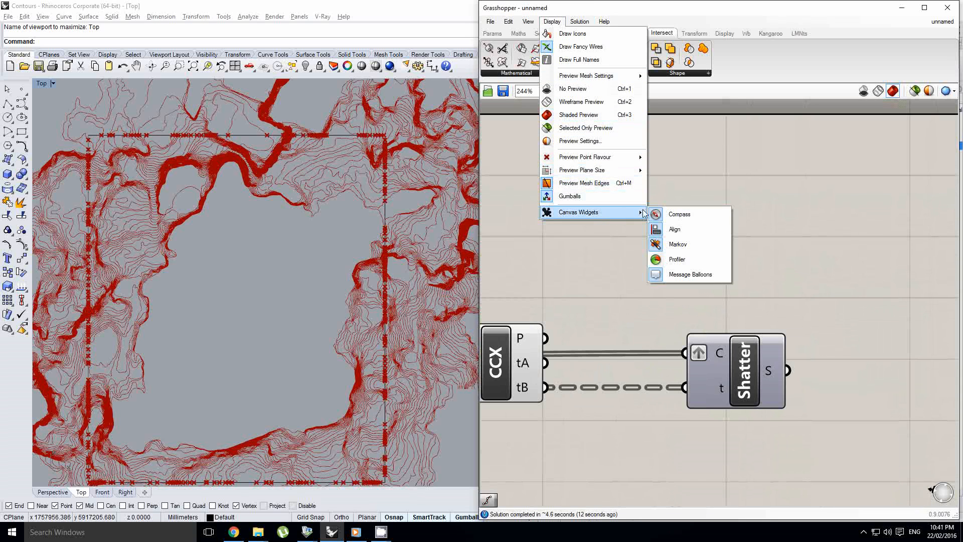
pyautogui.click(676, 264)
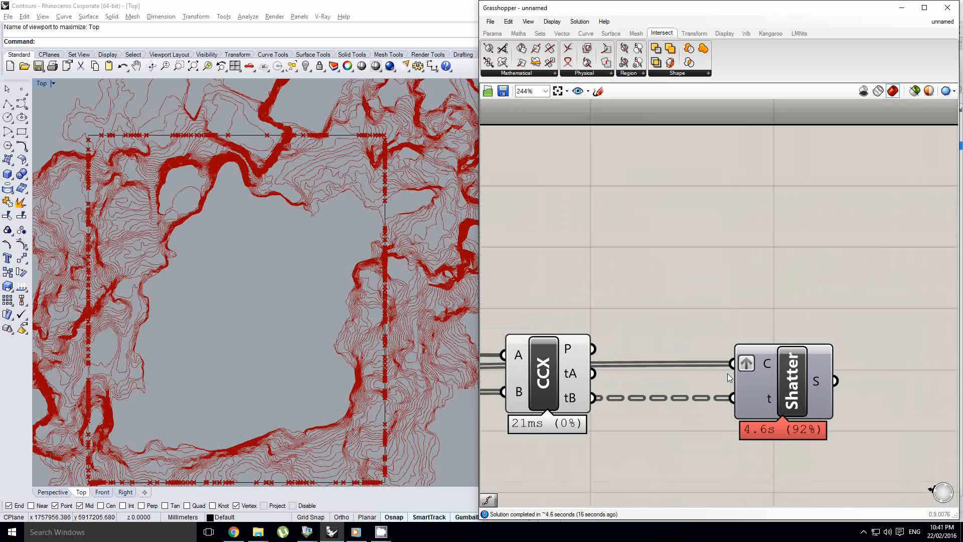
pyautogui.scroll(-1, 767, 402)
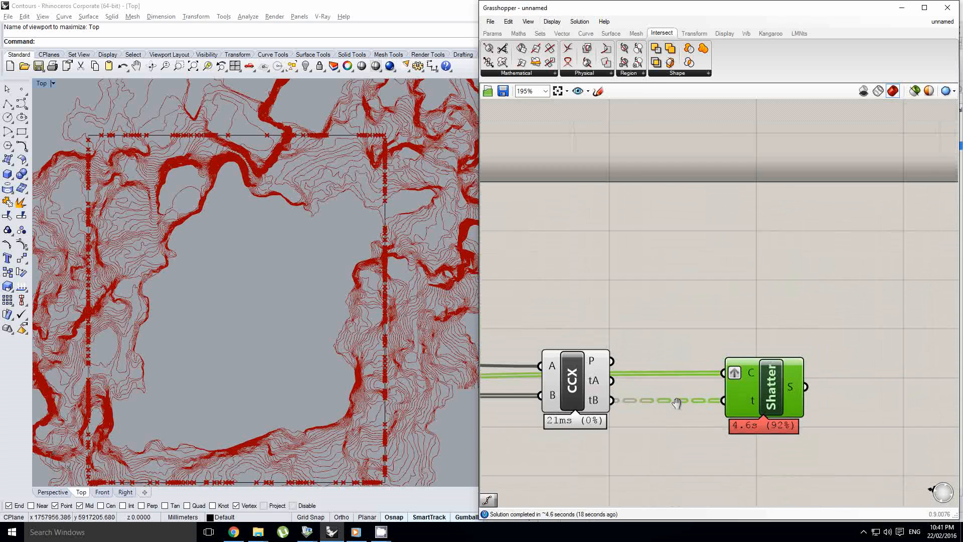
pyautogui.moveTo(676, 403); pyautogui.dragTo(699, 387, button='right')
pyautogui.click(700, 339)
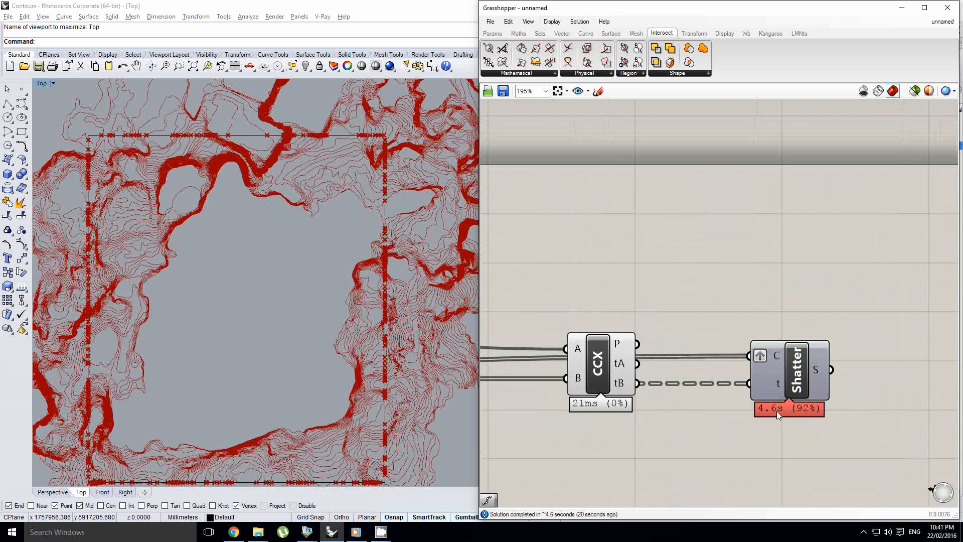
pyautogui.moveTo(777, 411); pyautogui.dragTo(729, 411, button='right')
# - Examine Shatter's segment output and its wiring, and look over the contours around the rectangular boundary in the Top view
pyautogui.click(763, 378)
pyautogui.scroll(1, 763, 378)
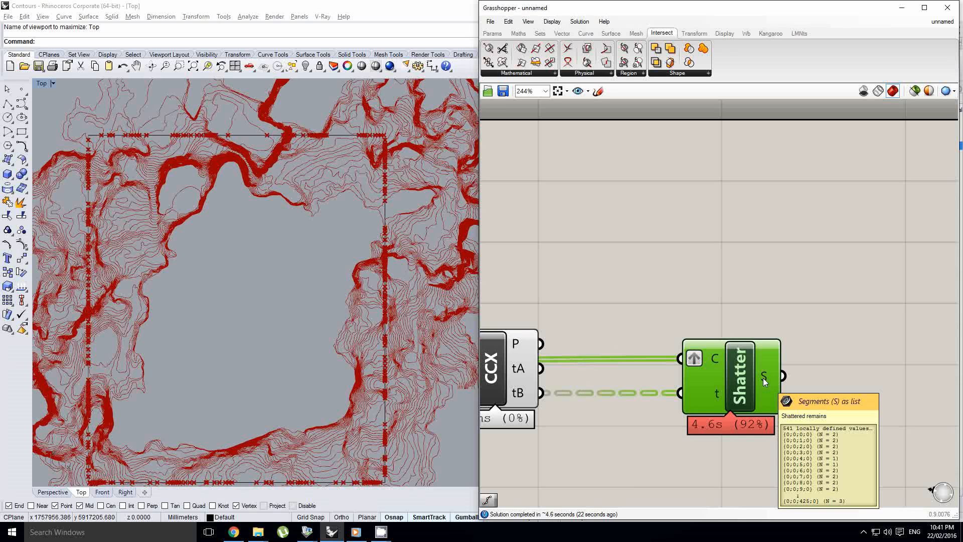
pyautogui.scroll(-3, 763, 378)
pyautogui.moveTo(771, 375); pyautogui.dragTo(817, 376, button='right')
pyautogui.click(817, 376)
pyautogui.click(797, 384)
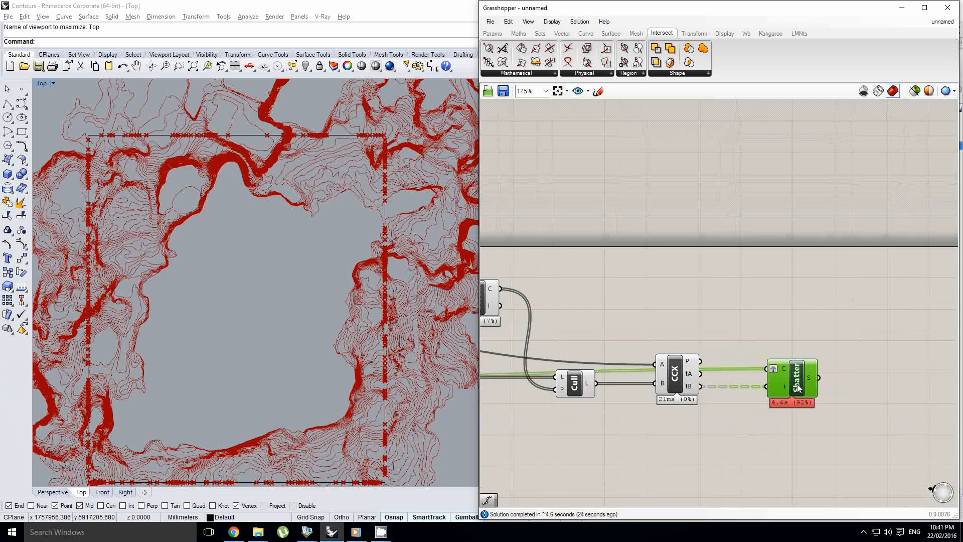
pyautogui.moveTo(756, 362); pyautogui.dragTo(683, 368, button='right')
pyautogui.click(809, 340)
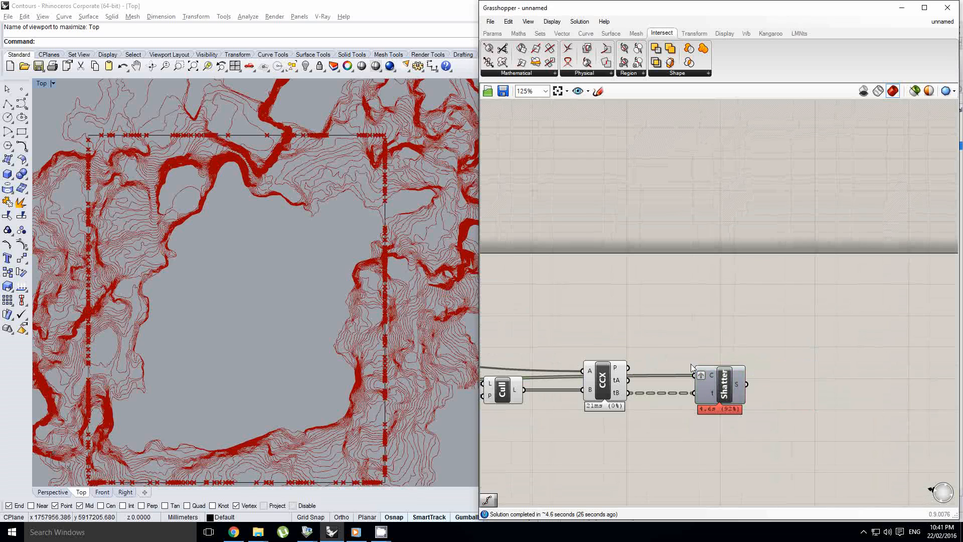
pyautogui.moveTo(818, 359); pyautogui.dragTo(850, 355, button='right')
pyautogui.scroll(-4, 286, 197)
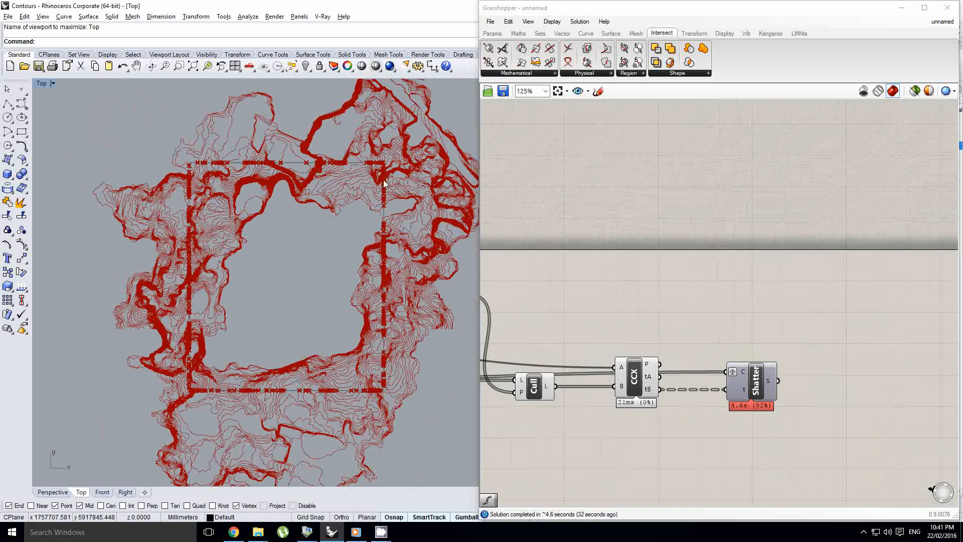
pyautogui.moveTo(332, 242); pyautogui.dragTo(315, 253, button='right')
# - Add a Point In Curve component beyond the Shatter component
pyautogui.moveTo(755, 355); pyautogui.dragTo(696, 365, button='right')
pyautogui.click(817, 364)
pyautogui.click(586, 33)
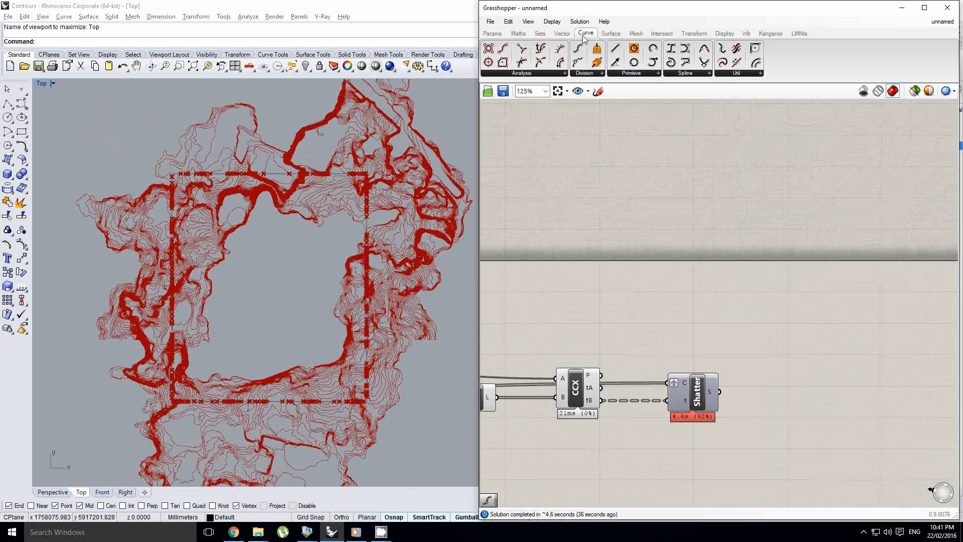
pyautogui.click(610, 33)
pyautogui.click(586, 33)
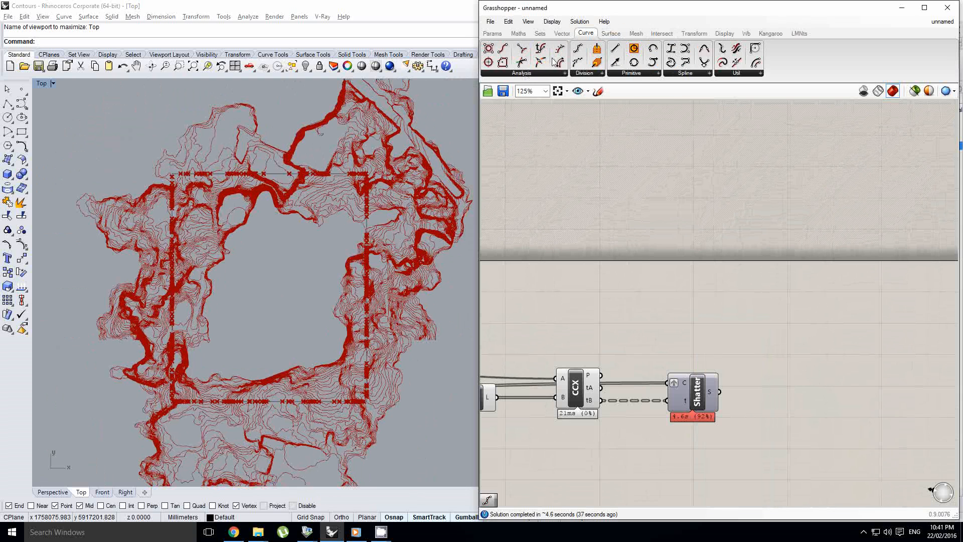
pyautogui.click(522, 73)
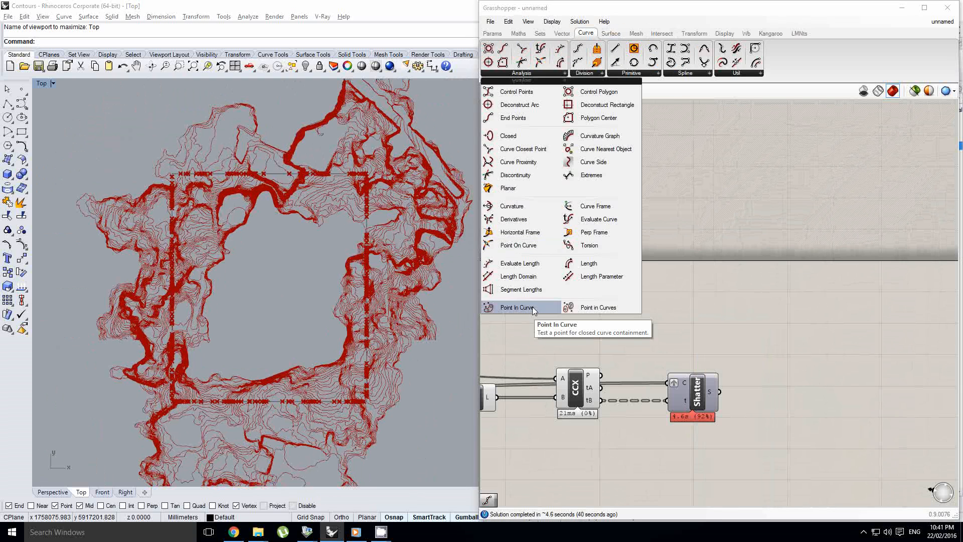
pyautogui.click(522, 307)
pyautogui.click(818, 379)
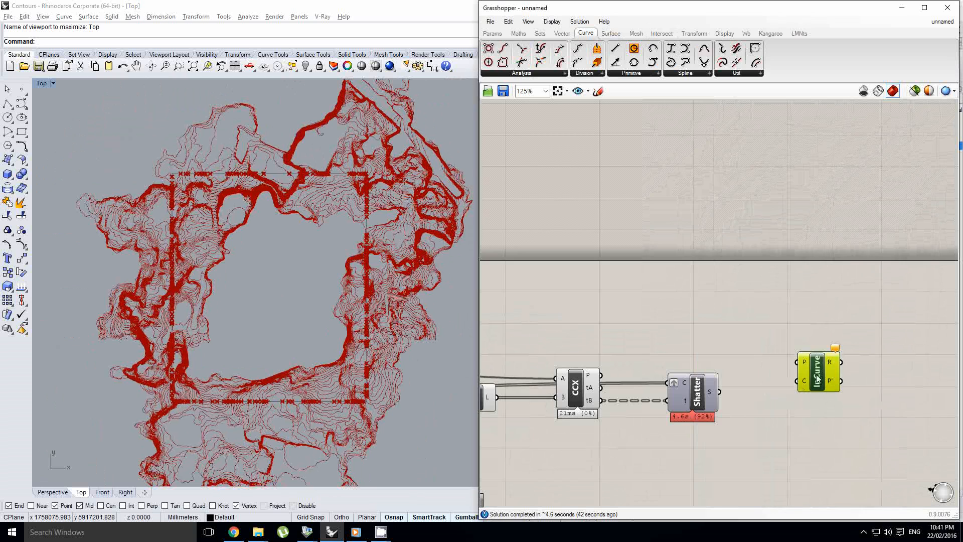
pyautogui.scroll(3, 789, 387)
pyautogui.doubleClick(746, 312)
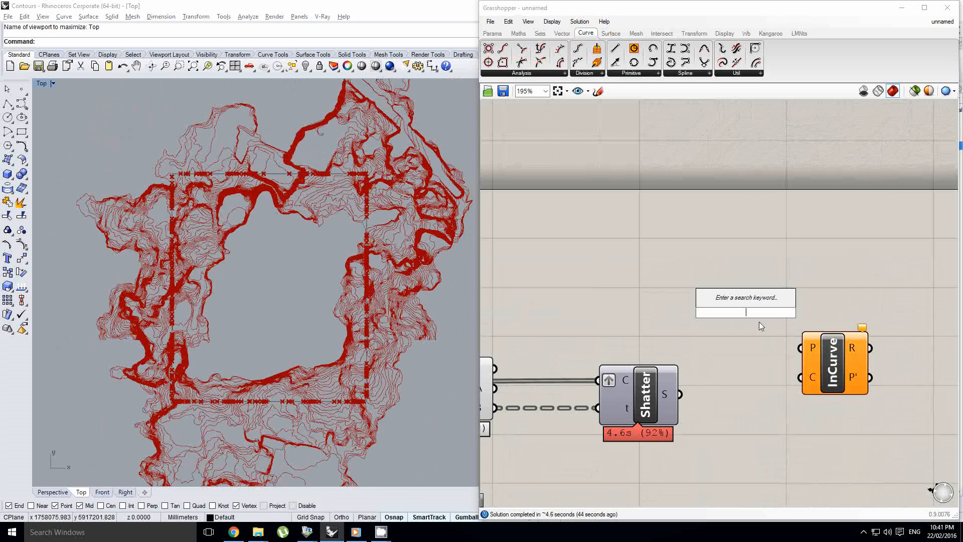
pyautogui.write('evlau')
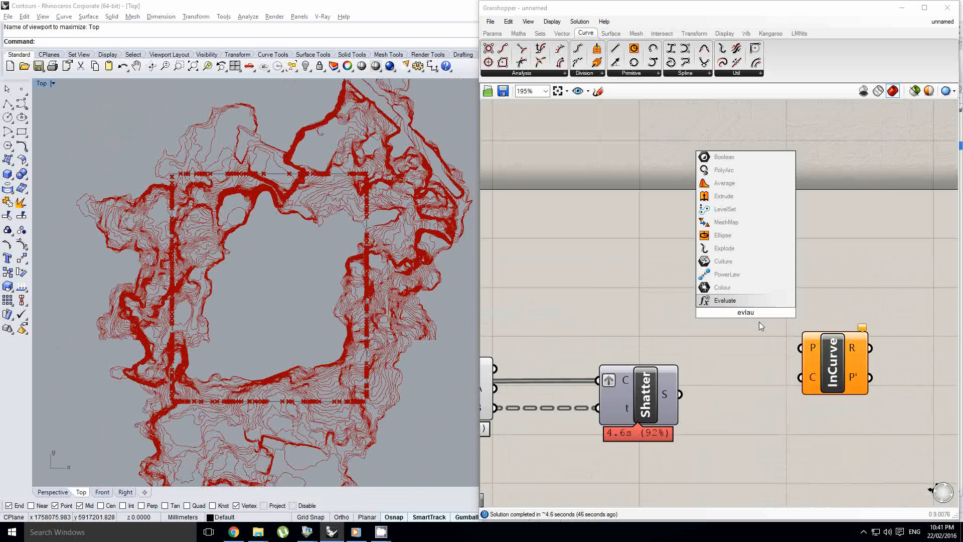
pyautogui.press('BackSpace')
pyautogui.press('BackSpace')
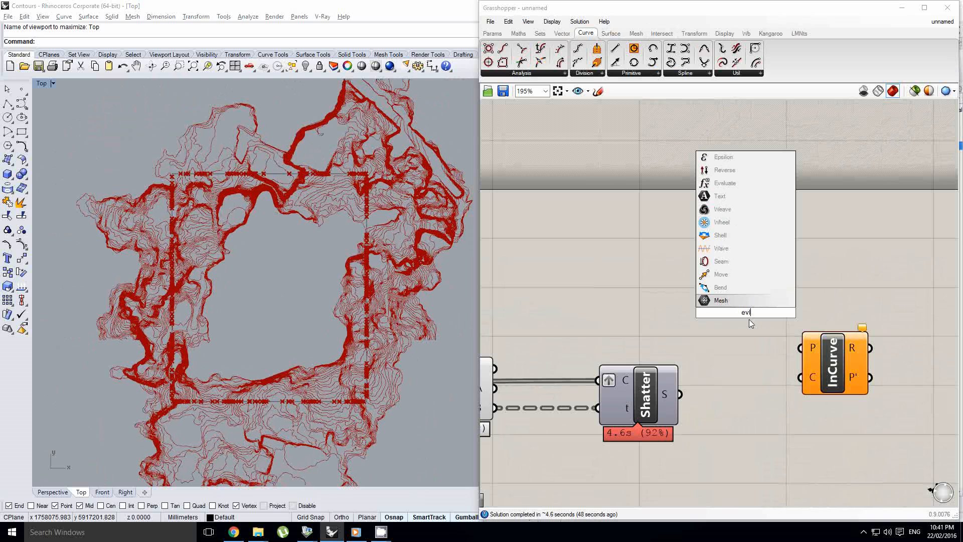
pyautogui.write('uate c u')
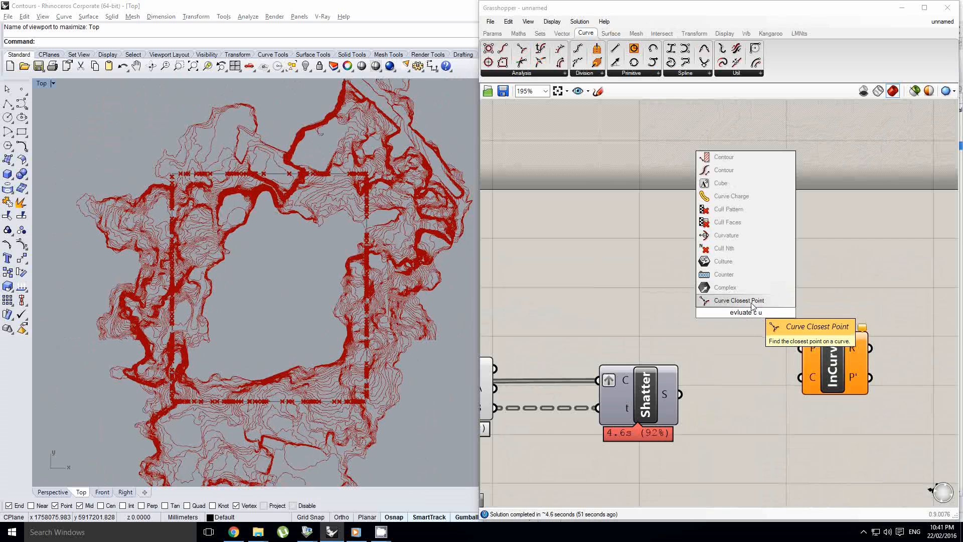
pyautogui.press('BackSpace')
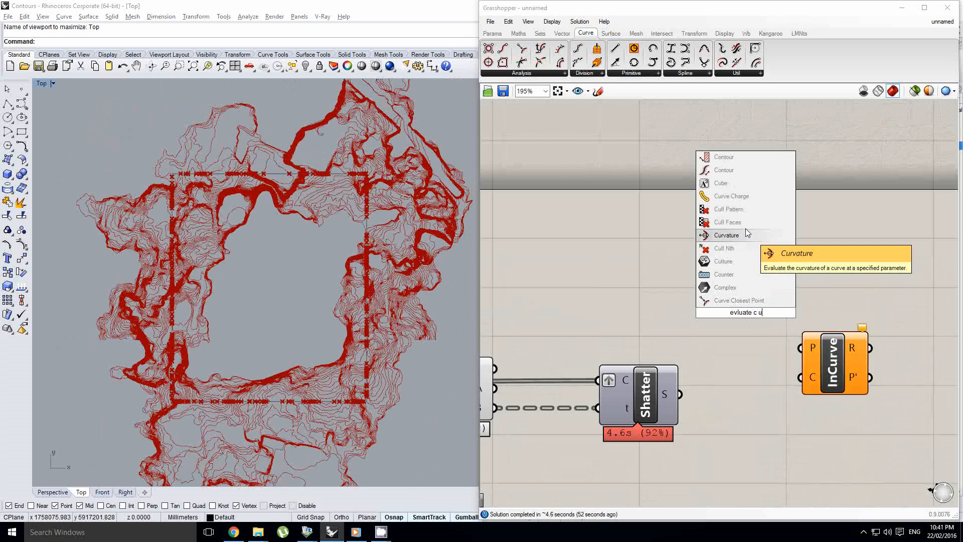
pyautogui.press('BackSpace')
pyautogui.write('ur')
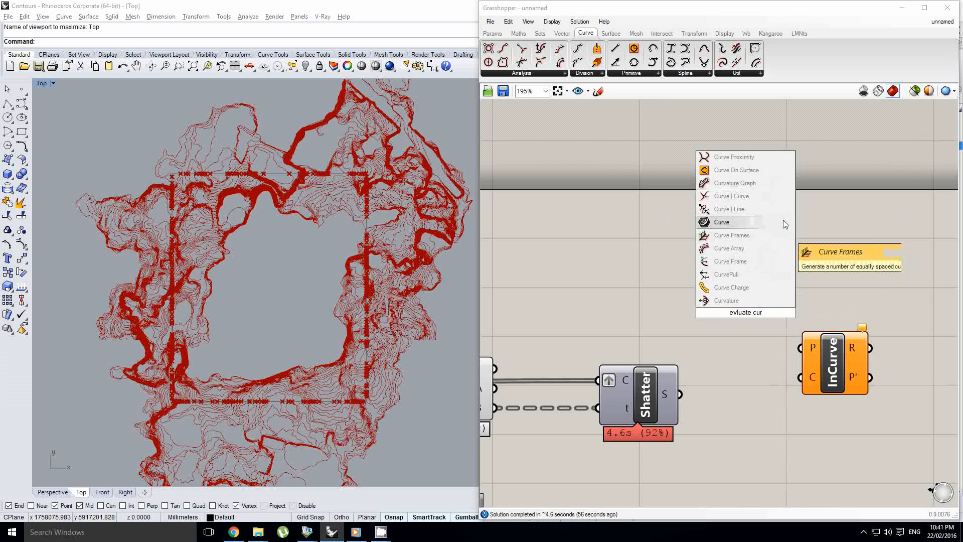
# - Add an Evaluate Curve component between Shatter and Point In Curve and connect Shatter's S output to its C input
pyautogui.click(533, 72)
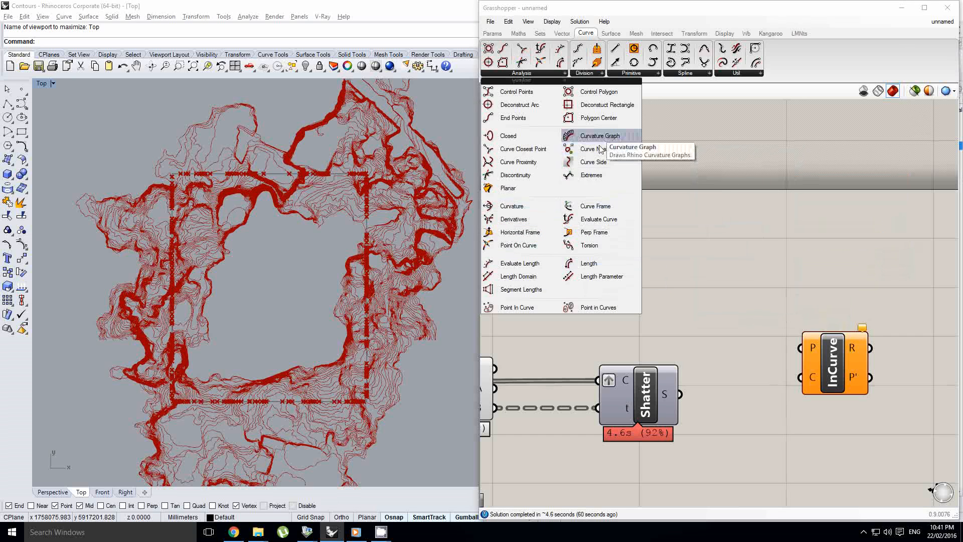
pyautogui.moveTo(602, 218); pyautogui.dragTo(731, 353)
pyautogui.click(731, 353)
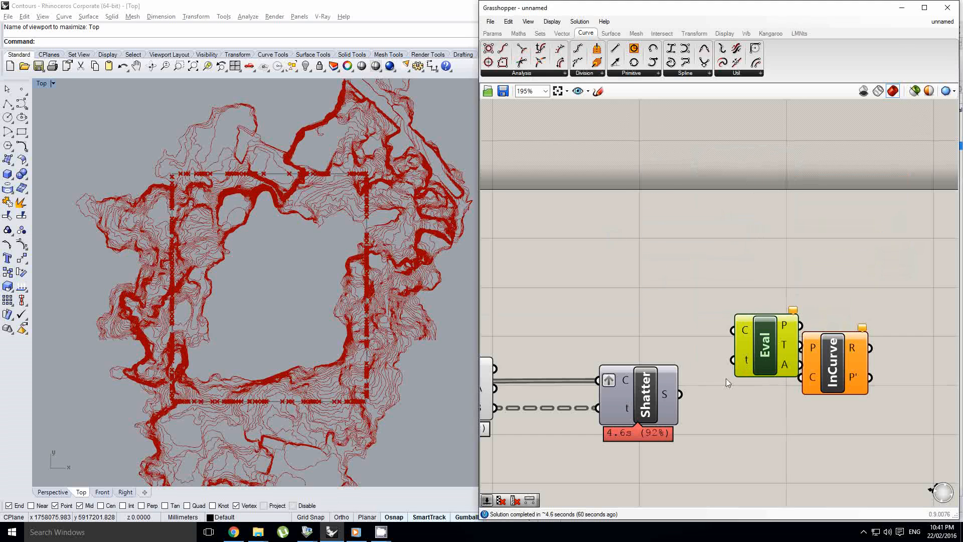
pyautogui.moveTo(680, 394); pyautogui.dragTo(748, 412)
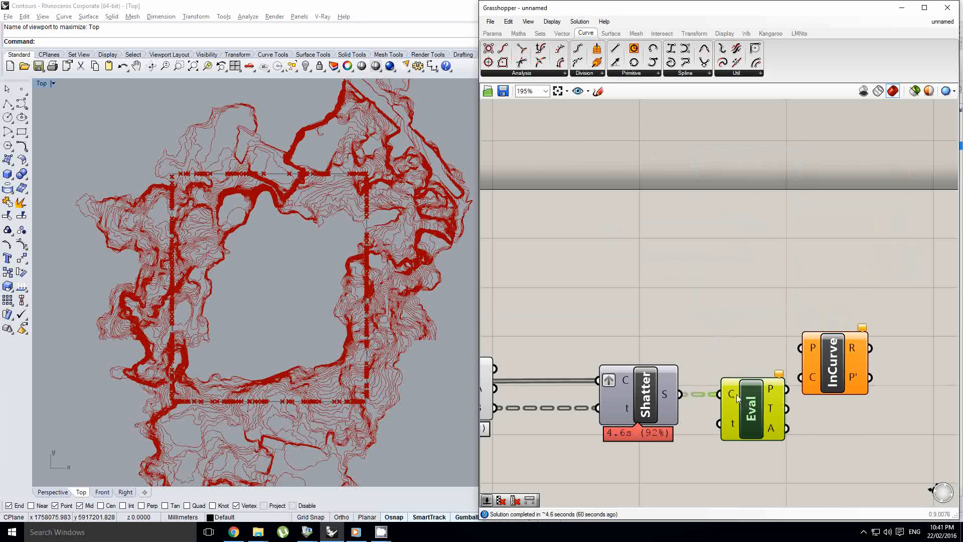
# - Reparameterize Evaluate Curve's C input and assign a fixed number to its t input
pyautogui.rightClick(736, 394)
pyautogui.moveTo(648, 478); pyautogui.dragTo(700, 427, button='right')
pyautogui.click(699, 426)
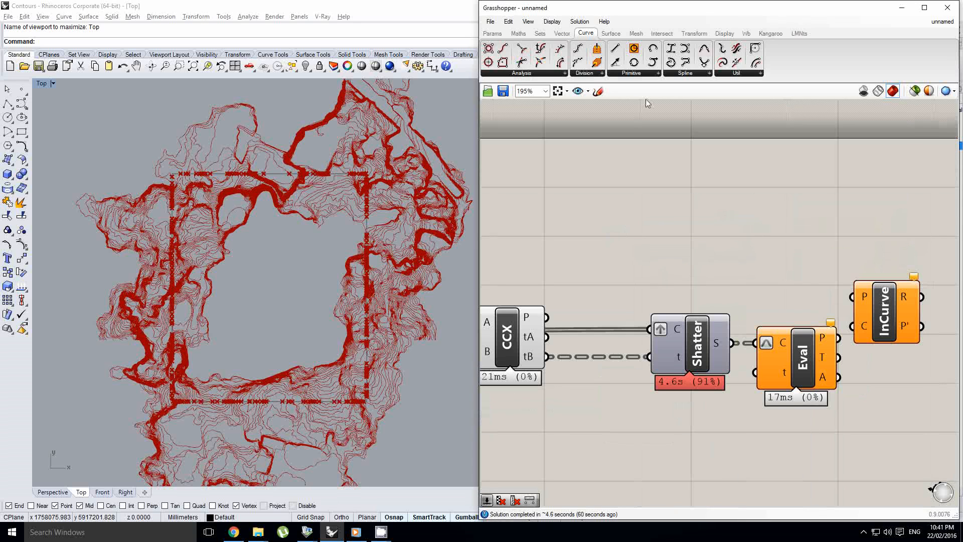
pyautogui.rightClick(782, 374)
pyautogui.moveTo(823, 429)
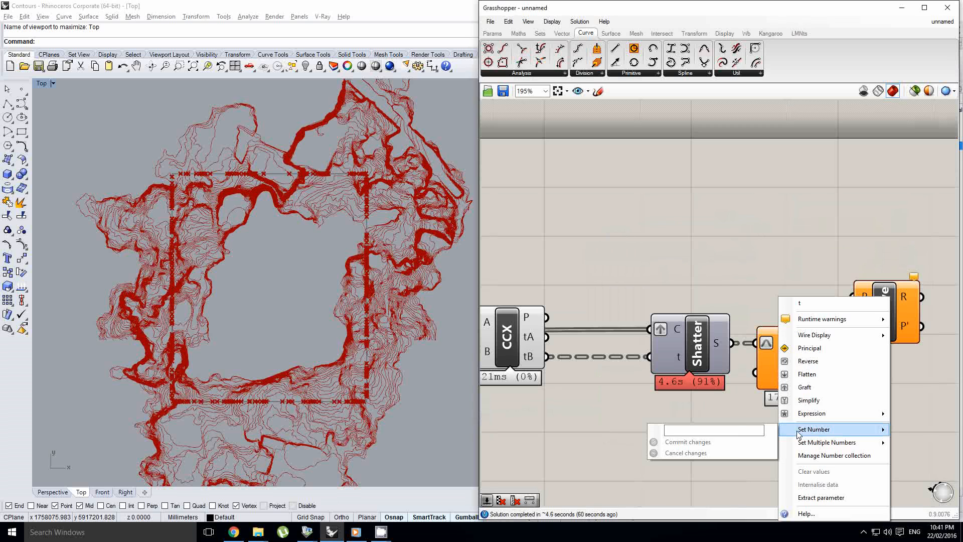
pyautogui.click(730, 441)
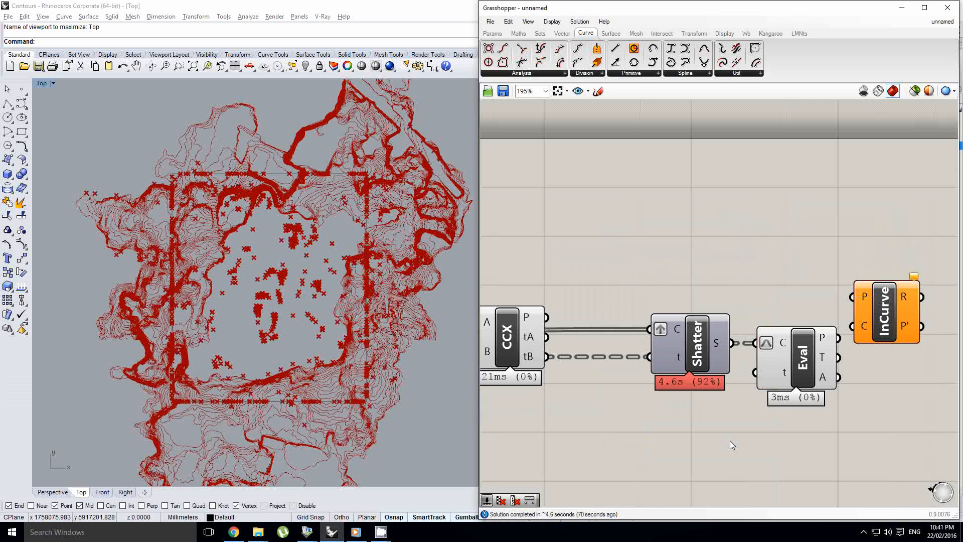
# - Examine the evaluated points on the shattered contours in the Top view and highlight the Shatter segments for comparison
pyautogui.scroll(2, 765, 362)
pyautogui.moveTo(668, 354); pyautogui.dragTo(702, 353, button='right')
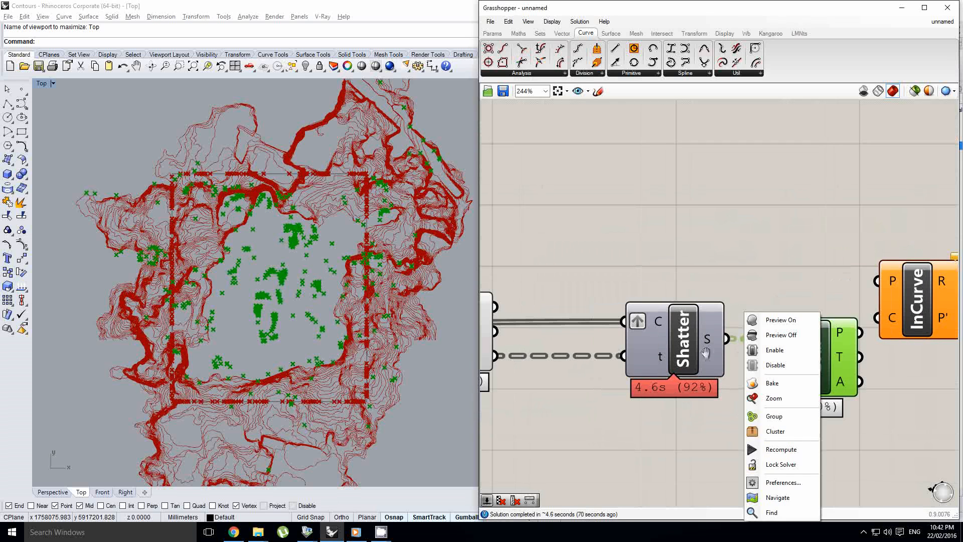
pyautogui.scroll(5, 282, 285)
pyautogui.scroll(-5, 282, 285)
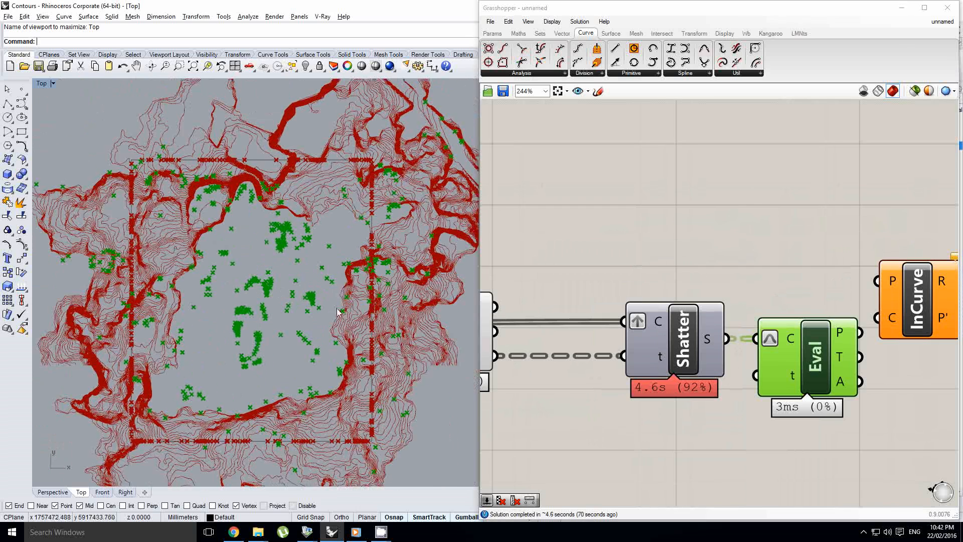
pyautogui.scroll(-2, 737, 350)
pyautogui.click(737, 350)
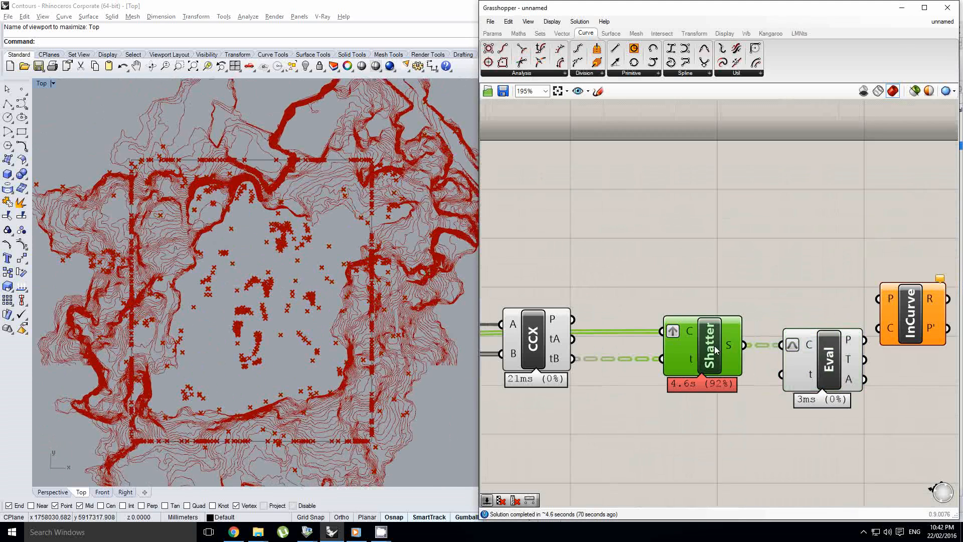
pyautogui.scroll(-2, 730, 336)
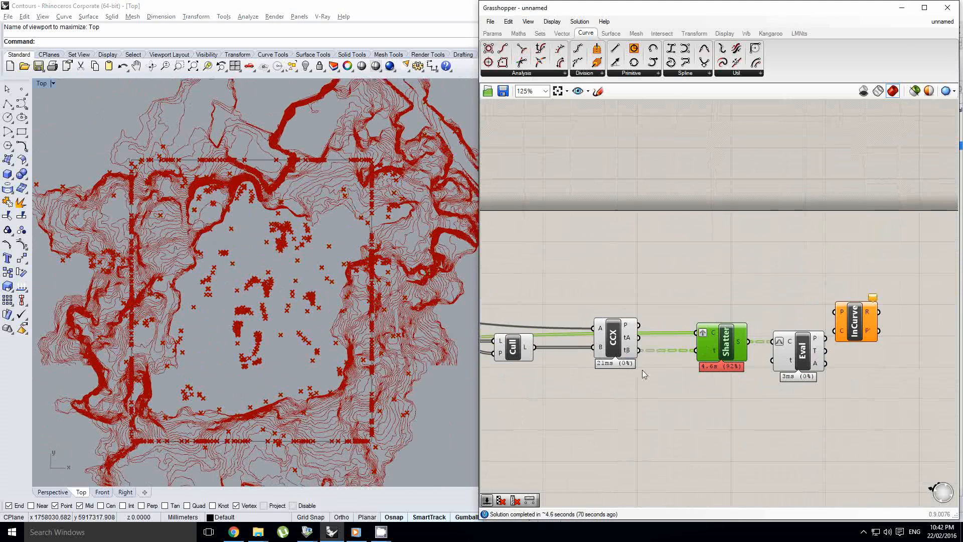
# - Review the wiring from CCX through Shatter to Evaluate Curve and highlight the evaluated points in the Top view
pyautogui.click(613, 346)
pyautogui.click(706, 288)
pyautogui.scroll(-2, 706, 288)
pyautogui.rightClick(750, 315)
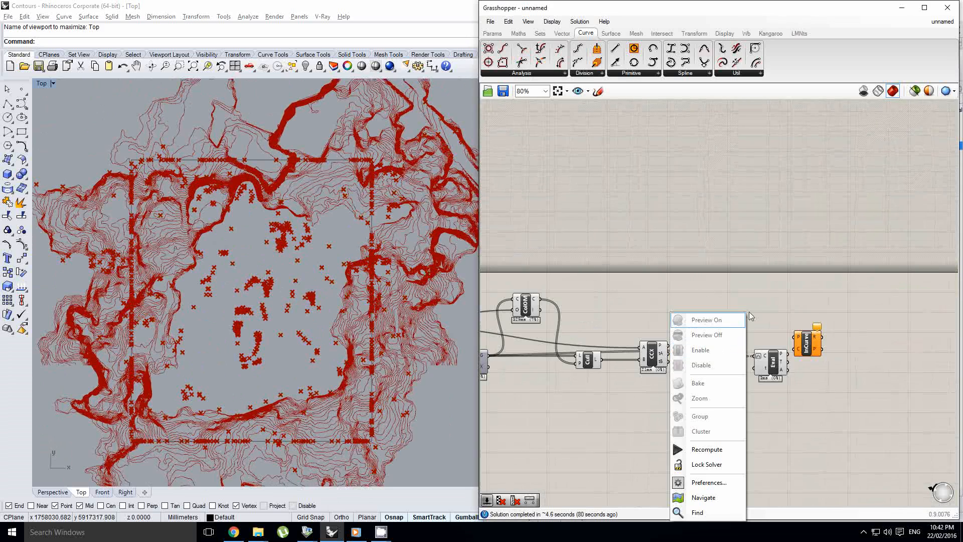
pyautogui.click(751, 315)
pyautogui.scroll(1, 711, 351)
pyautogui.click(712, 351)
pyautogui.scroll(2, 712, 344)
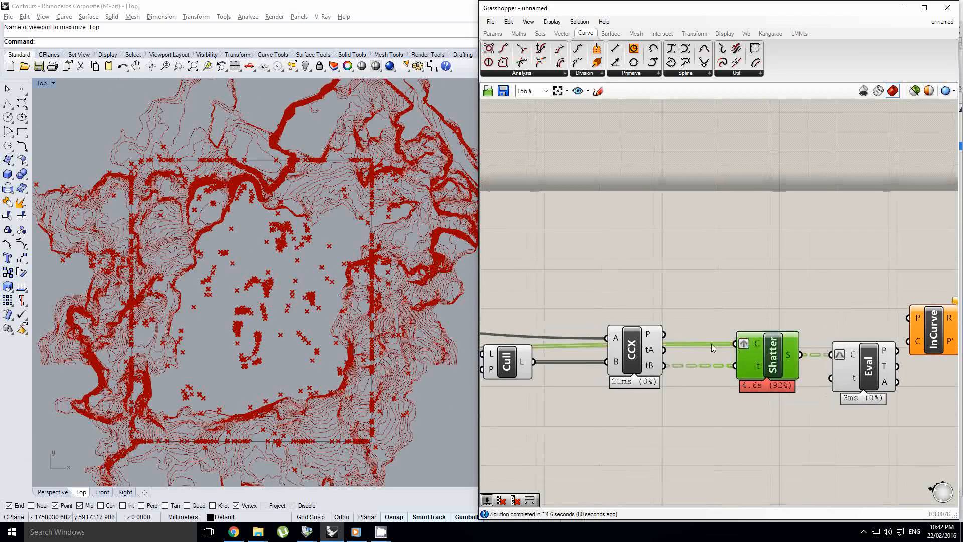
pyautogui.click(711, 344)
pyautogui.scroll(-2, 727, 334)
pyautogui.rightClick(715, 312)
pyautogui.click(816, 314)
pyautogui.moveTo(816, 314); pyautogui.dragTo(647, 309, button='right')
pyautogui.click(736, 360)
pyautogui.scroll(2, 736, 360)
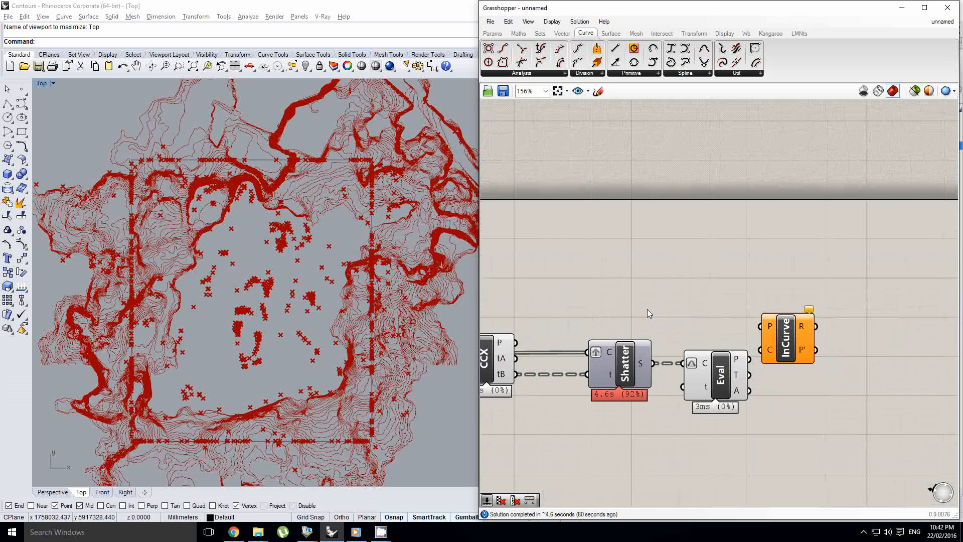
pyautogui.click(721, 378)
pyautogui.moveTo(721, 377); pyautogui.dragTo(720, 378)
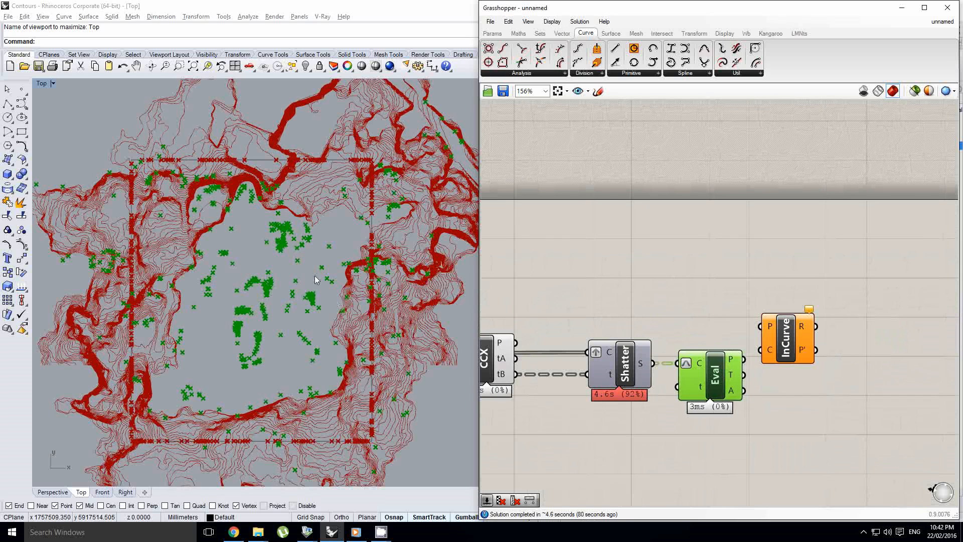
pyautogui.scroll(5, 315, 238)
pyautogui.moveTo(703, 372); pyautogui.dragTo(707, 363, button='right')
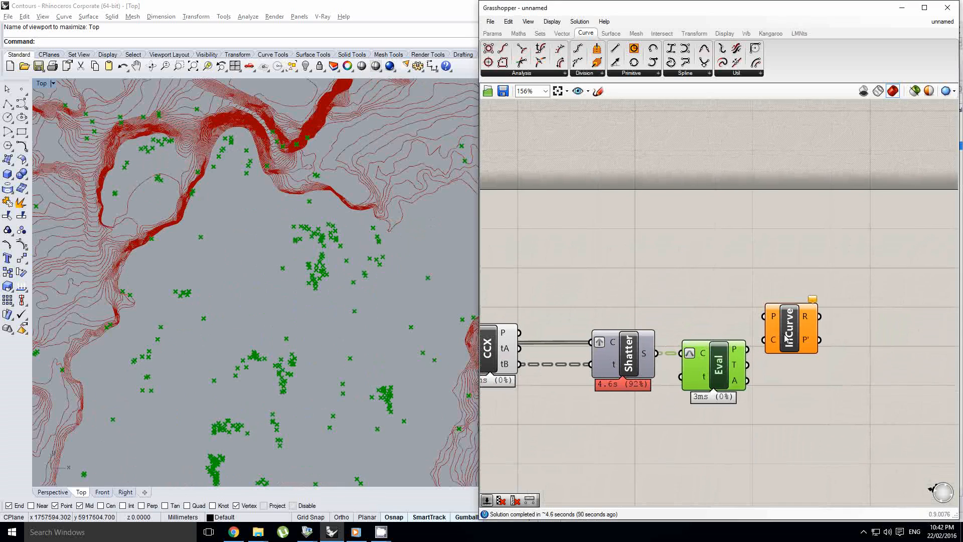
# - Connect Evaluate Curve's P output to Point In Curve's P input and the site boundary curve to its C input, and inspect the relationship output
pyautogui.moveTo(786, 338); pyautogui.dragTo(839, 348)
pyautogui.scroll(1, 763, 346)
pyautogui.moveTo(743, 348); pyautogui.dragTo(855, 357)
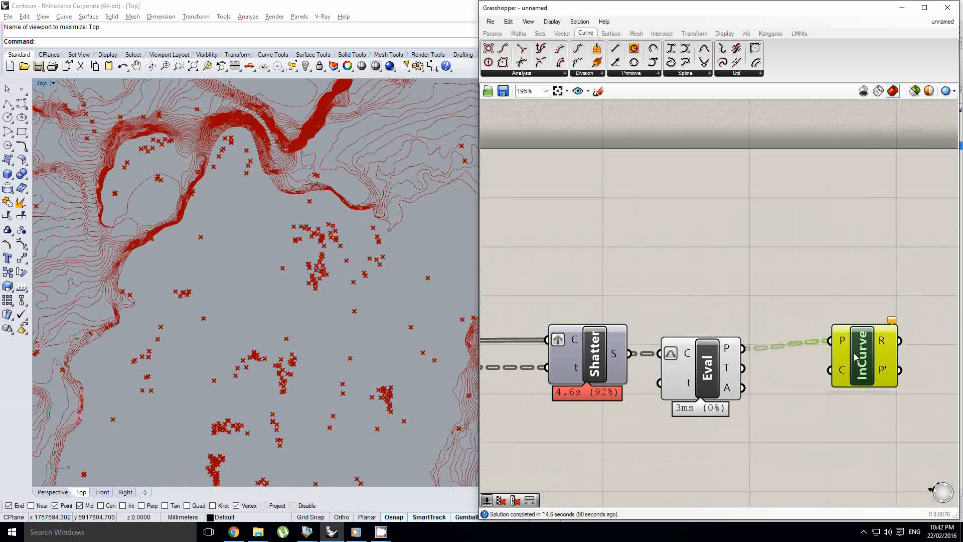
pyautogui.scroll(-5, 818, 338)
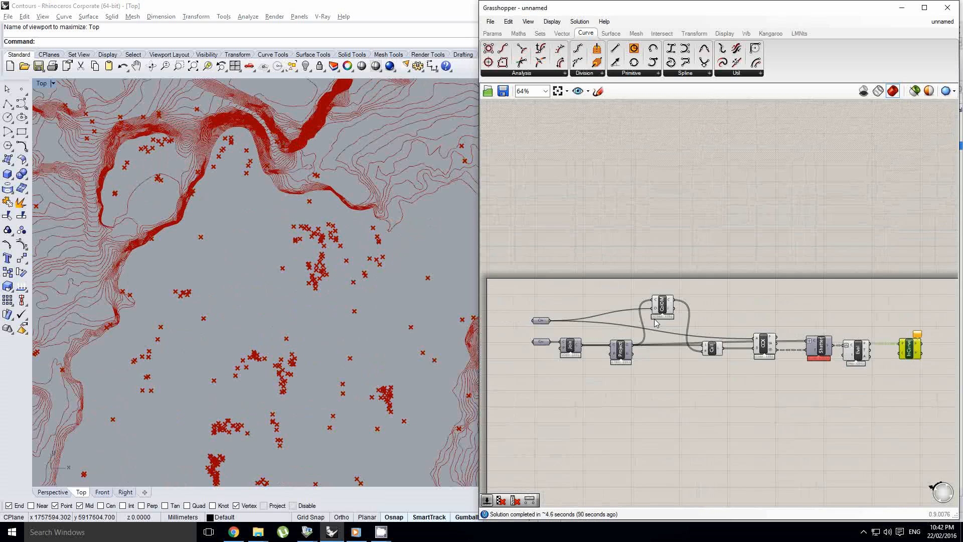
pyautogui.scroll(2, 656, 323)
pyautogui.moveTo(622, 327); pyautogui.dragTo(911, 372)
pyautogui.scroll(-4, 555, 280)
pyautogui.scroll(4, 871, 346)
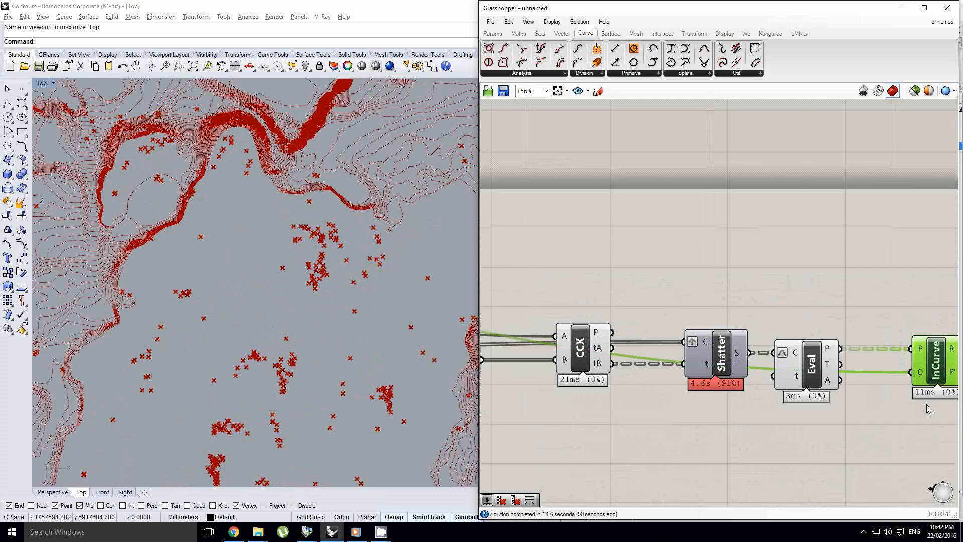
pyautogui.moveTo(929, 408); pyautogui.dragTo(733, 396, button='right')
pyautogui.moveTo(758, 340)
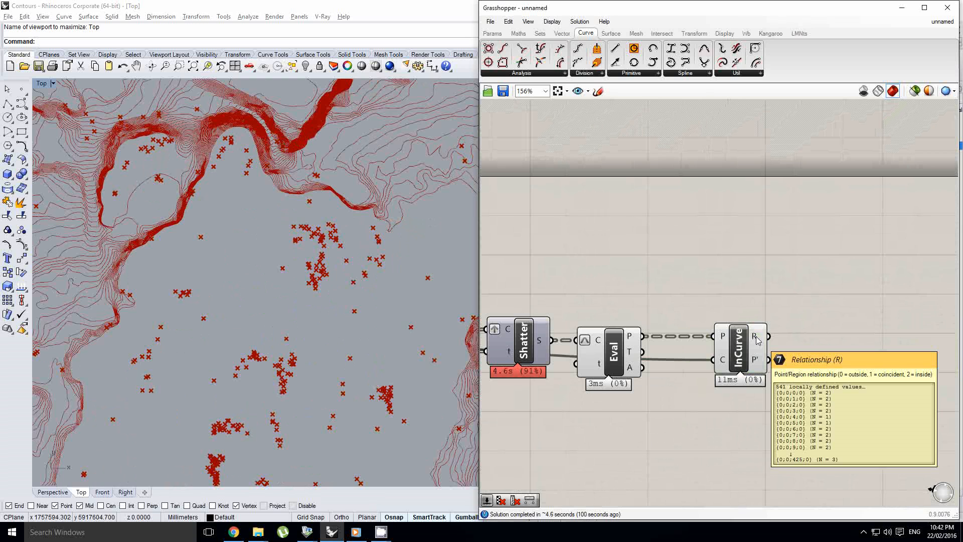
# - Add an Expression component beyond Point In Curve and set its expression to if(x=2,True,False)
pyautogui.moveTo(758, 340); pyautogui.dragTo(723, 351, button='right')
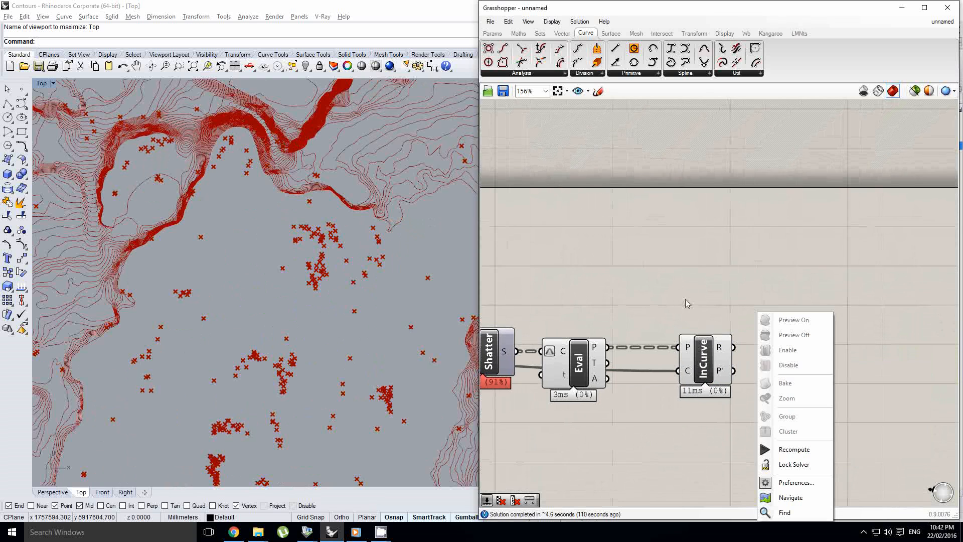
pyautogui.click(518, 33)
pyautogui.moveTo(670, 63); pyautogui.dragTo(859, 326)
pyautogui.doubleClick(856, 323)
pyautogui.hotkey('ctrl', 'a')
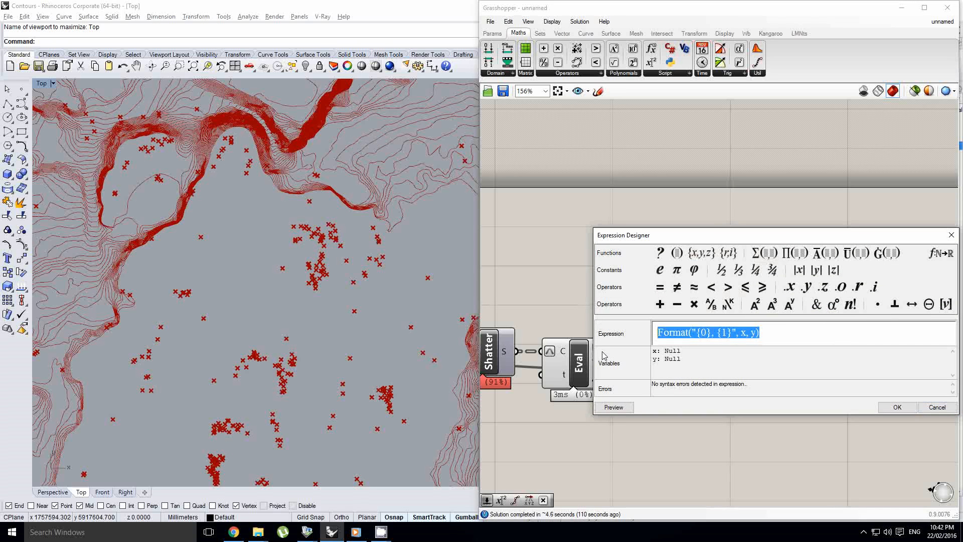
pyautogui.write('if(x=2,True,False')
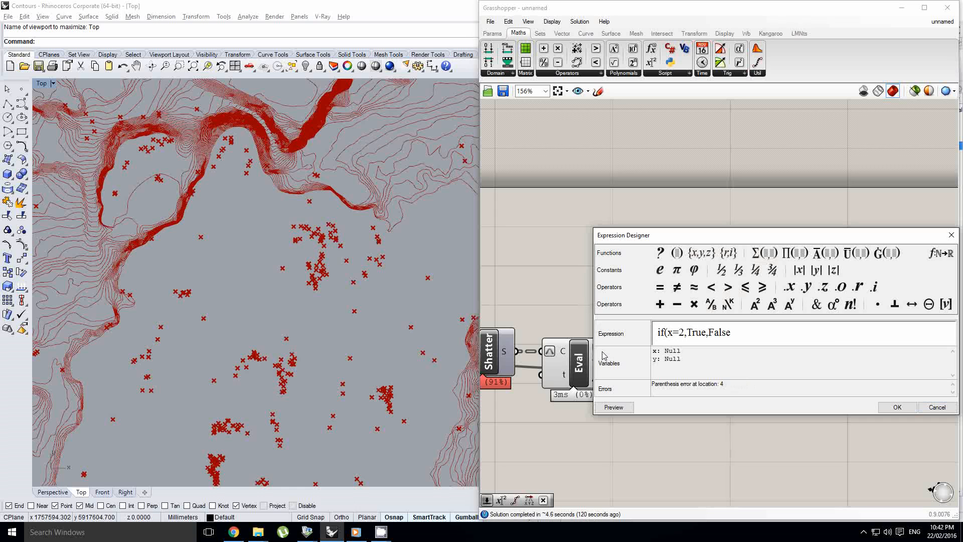
pyautogui.write(')')
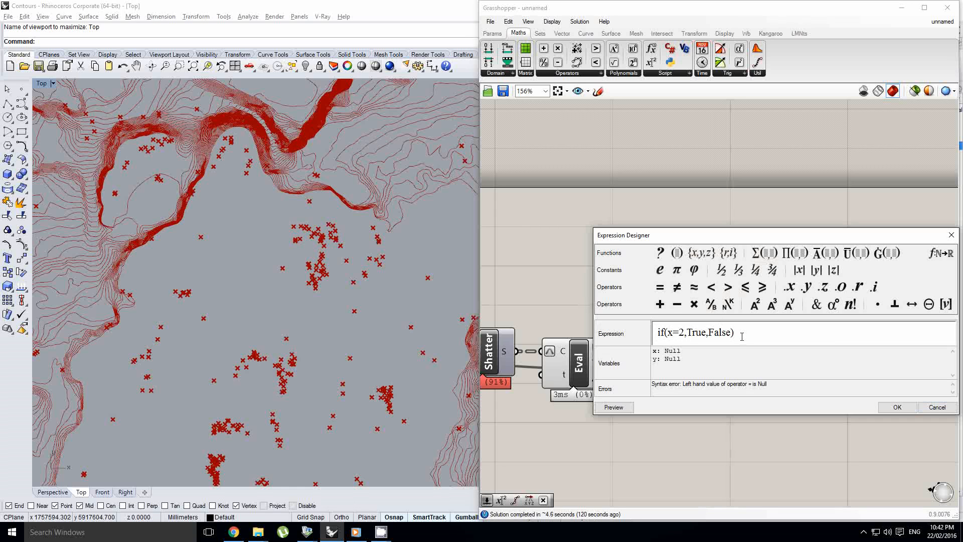
pyautogui.doubleClick(661, 332)
pyautogui.moveTo(666, 333); pyautogui.dragTo(685, 334)
pyautogui.click(688, 334)
pyautogui.moveTo(688, 334); pyautogui.dragTo(735, 334)
pyautogui.click(898, 408)
# - Connect Point In Curve's R output to the expression's x input and remove the unused y input
pyautogui.scroll(1, 624, 354)
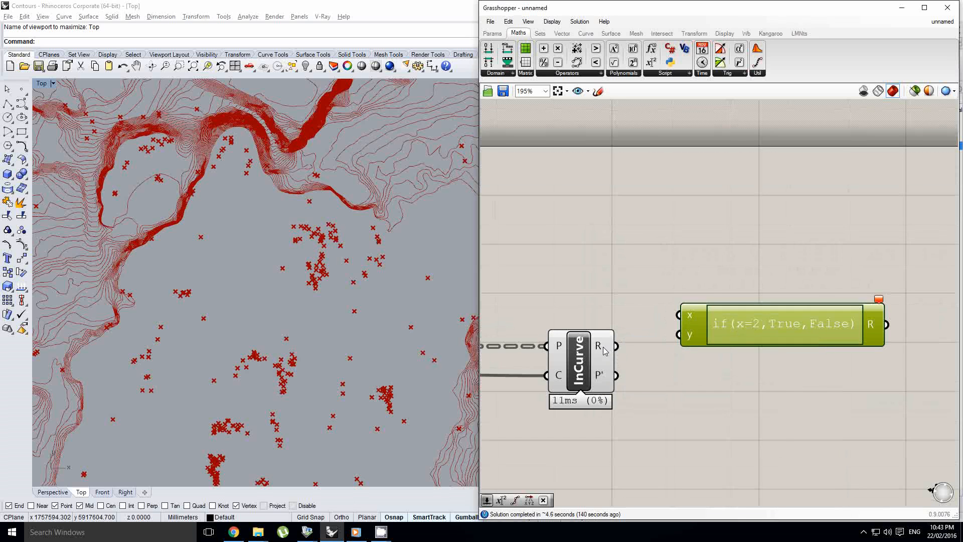
pyautogui.moveTo(616, 346); pyautogui.dragTo(678, 324)
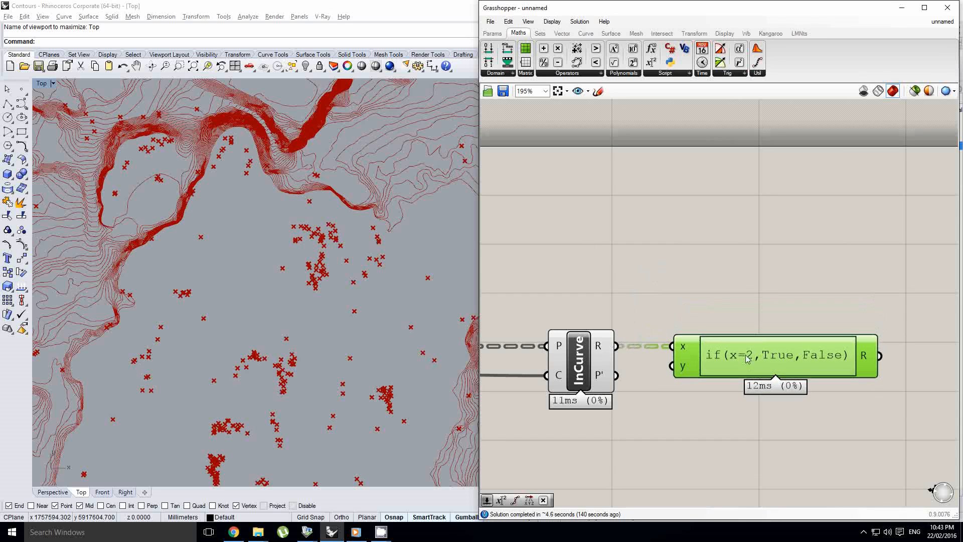
pyautogui.scroll(3, 753, 344)
pyautogui.click(694, 374)
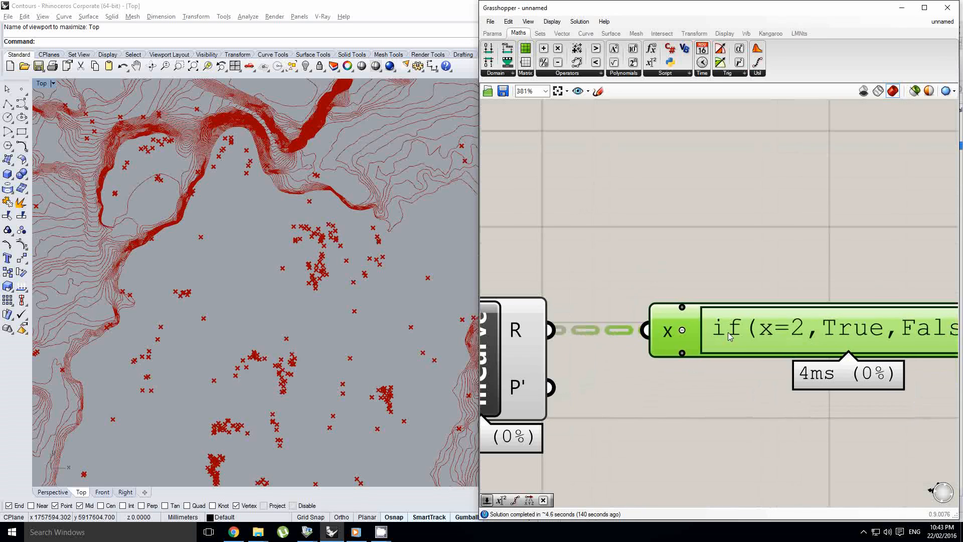
pyautogui.scroll(-3, 532, 372)
pyautogui.rightClick(660, 357)
pyautogui.click(770, 369)
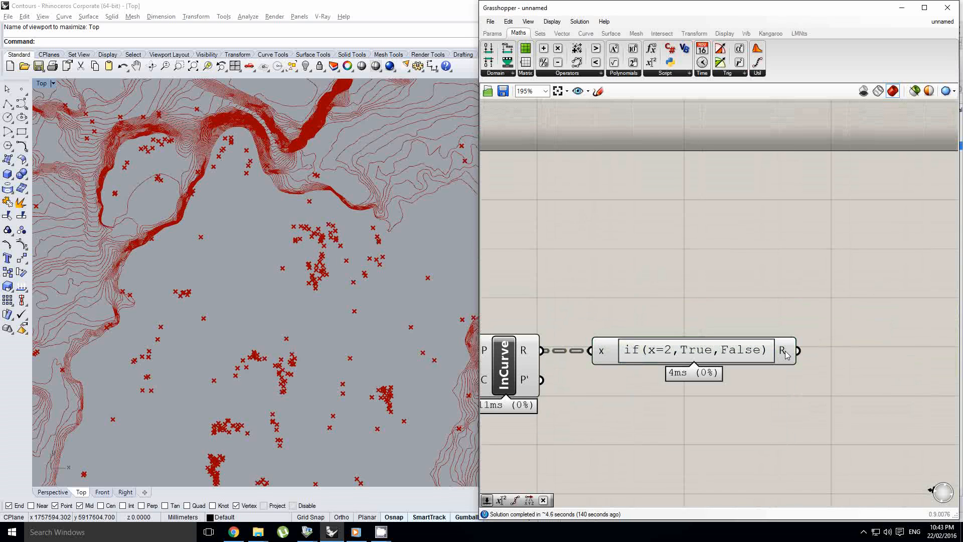
pyautogui.moveTo(786, 356)
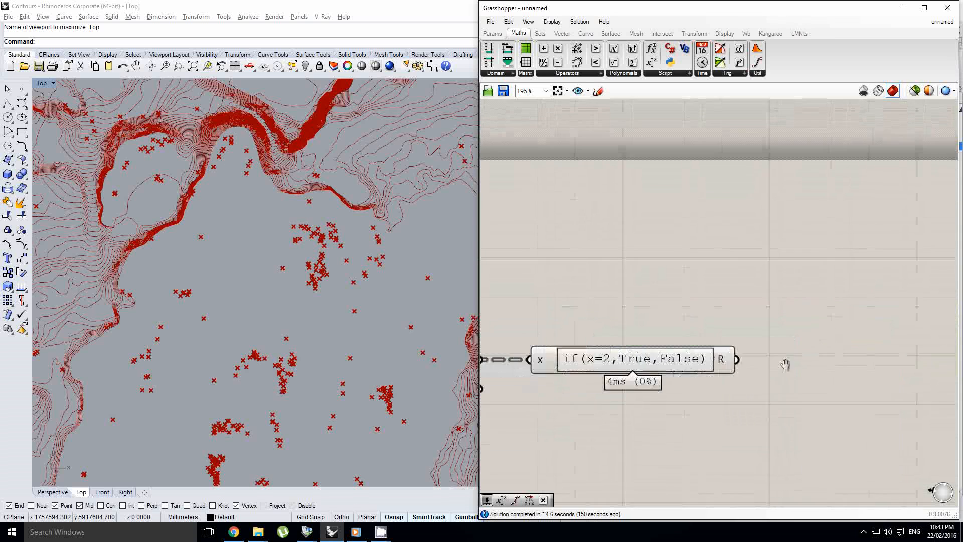
# - Add a Cull Pattern component beyond the expression
pyautogui.doubleClick(776, 359)
pyautogui.write('cull')
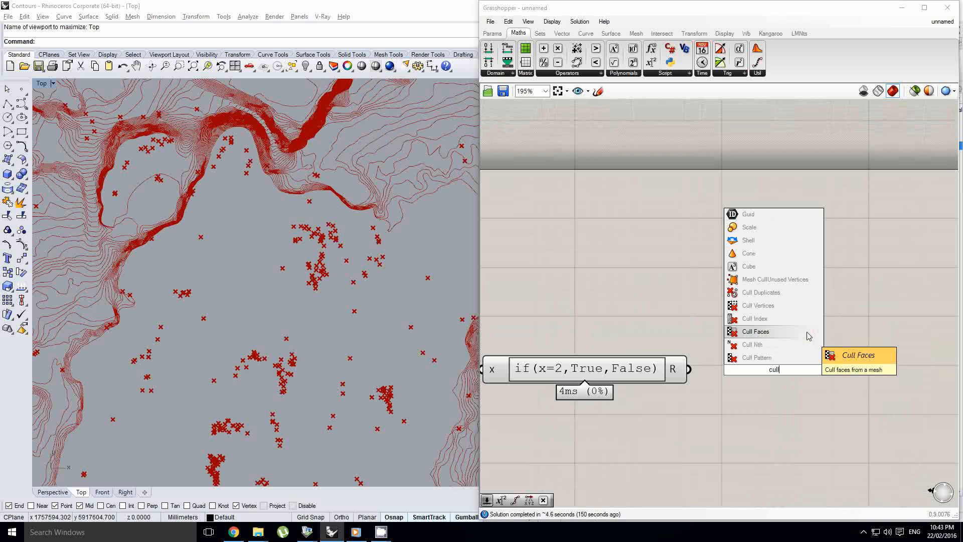
pyautogui.click(760, 318)
# - Connect Shatter's S output to the new Cull Pattern's L input and the expression's R output to its P input
pyautogui.scroll(-5, 819, 328)
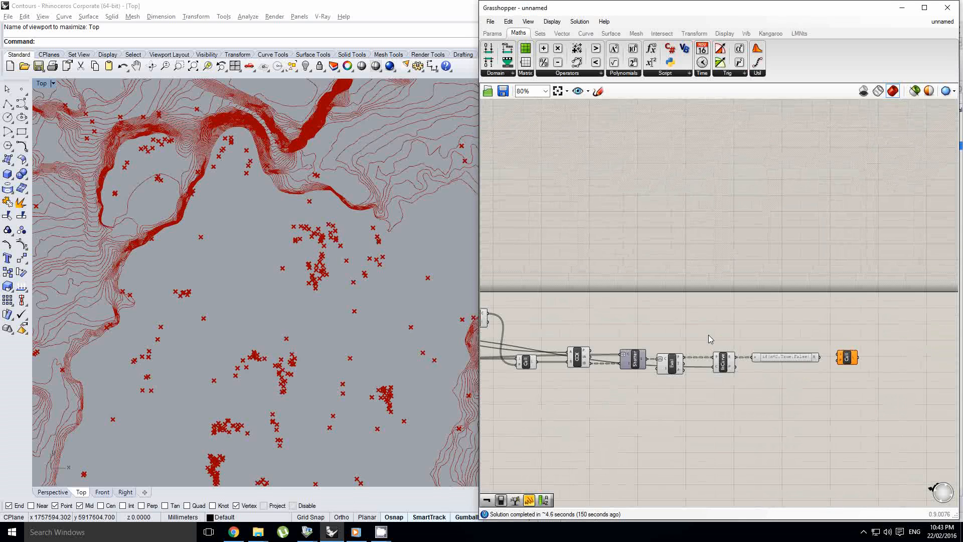
pyautogui.scroll(1, 818, 332)
pyautogui.scroll(1, 528, 352)
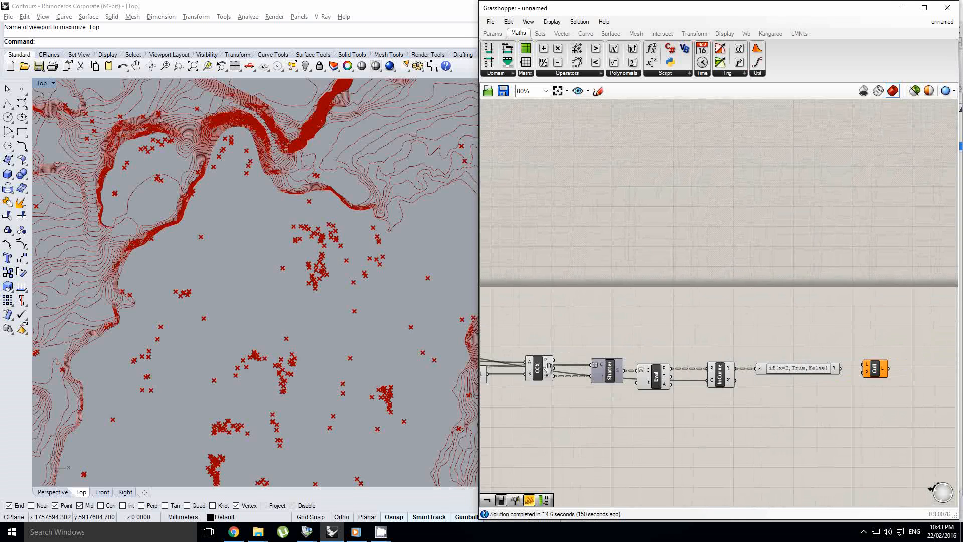
pyautogui.moveTo(617, 372); pyautogui.dragTo(916, 363)
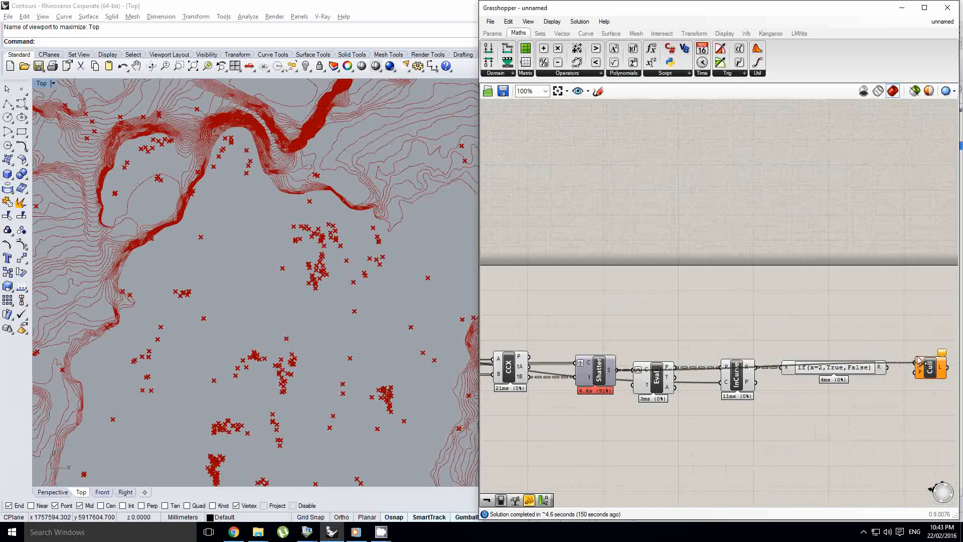
pyautogui.moveTo(916, 365); pyautogui.dragTo(742, 367, button='right')
pyautogui.scroll(2, 743, 367)
pyautogui.moveTo(701, 371); pyautogui.dragTo(765, 370)
# - Examine the segments kept by the new Cull Pattern against the site boundary in the Top view
pyautogui.scroll(-5, 315, 314)
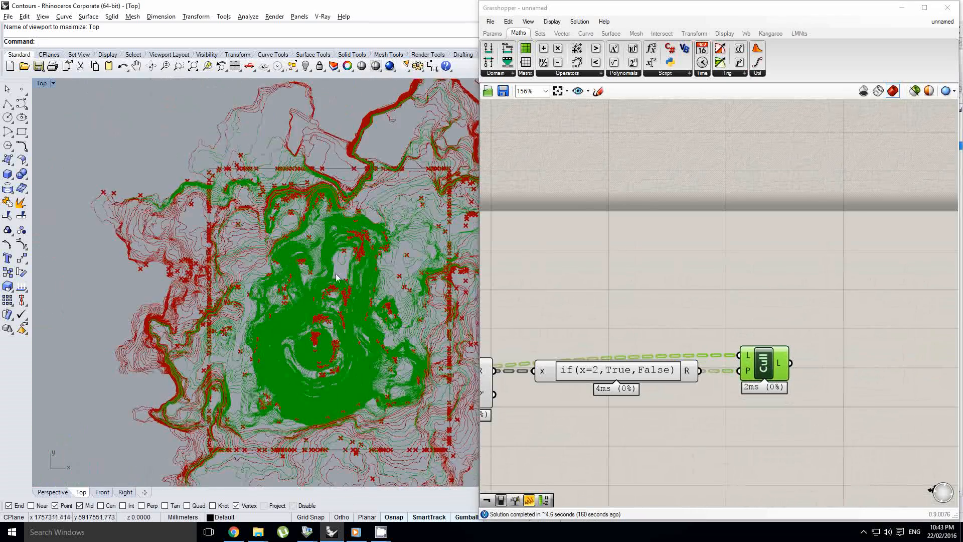
pyautogui.moveTo(278, 320); pyautogui.dragTo(288, 260, button='right')
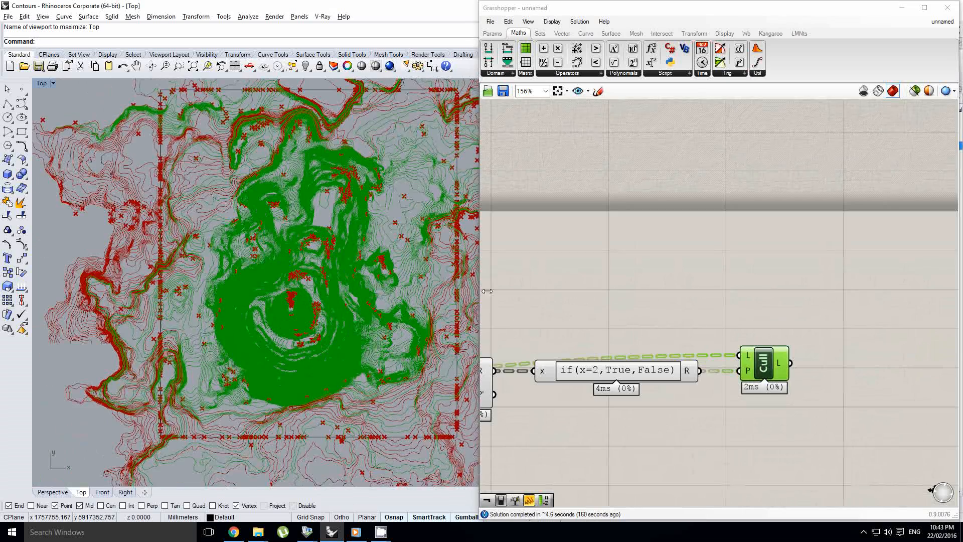
pyautogui.moveTo(500, 297); pyautogui.dragTo(802, 318, button='right')
pyautogui.click(802, 318)
pyautogui.moveTo(669, 328); pyautogui.dragTo(767, 324, button='right')
pyautogui.scroll(-3, 710, 335)
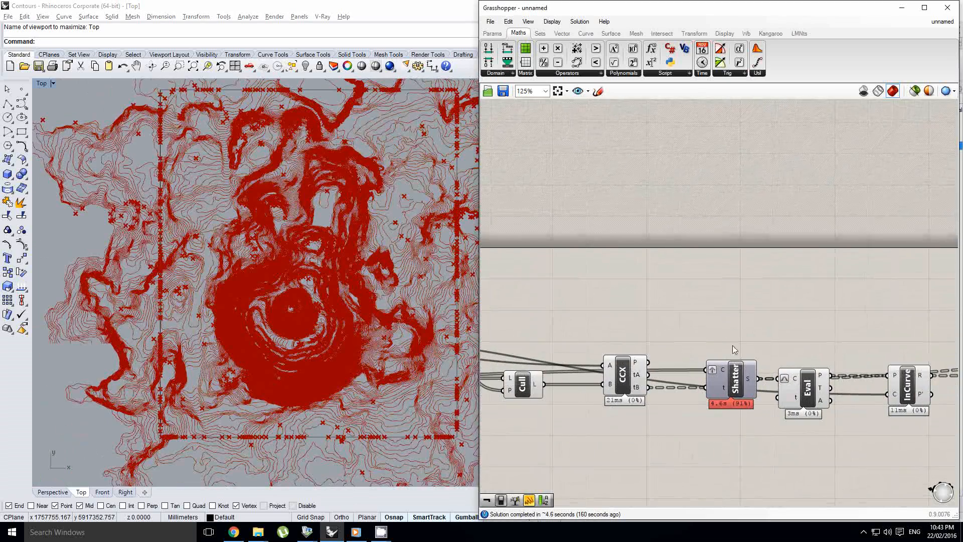
# - Trace the curves feeding Shatter and connect Project's G output to Shatter's C input
pyautogui.click(736, 371)
pyautogui.scroll(1, 716, 363)
pyautogui.moveTo(735, 366); pyautogui.dragTo(805, 349, button='right')
pyautogui.scroll(-3, 805, 348)
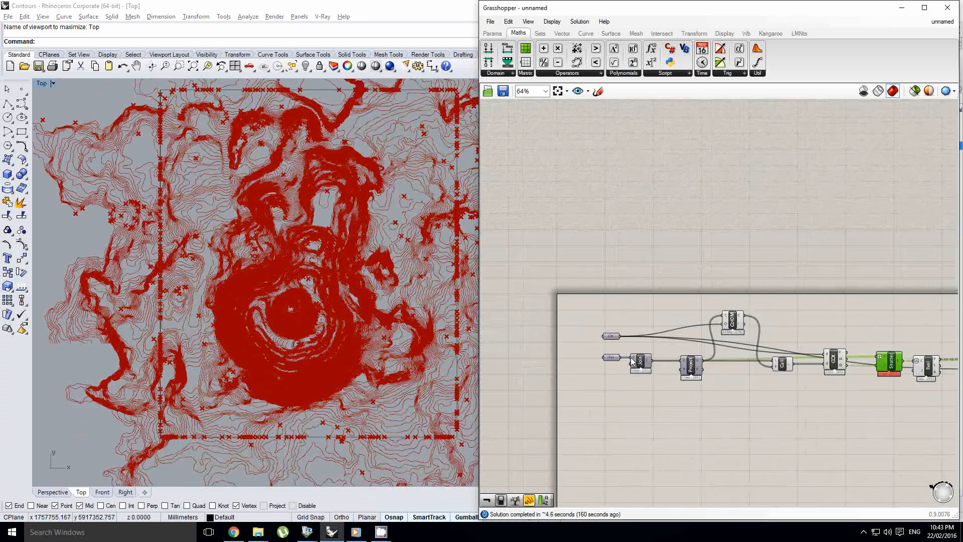
pyautogui.moveTo(631, 357); pyautogui.dragTo(577, 366, button='right')
pyautogui.scroll(4, 703, 364)
pyautogui.click(652, 380)
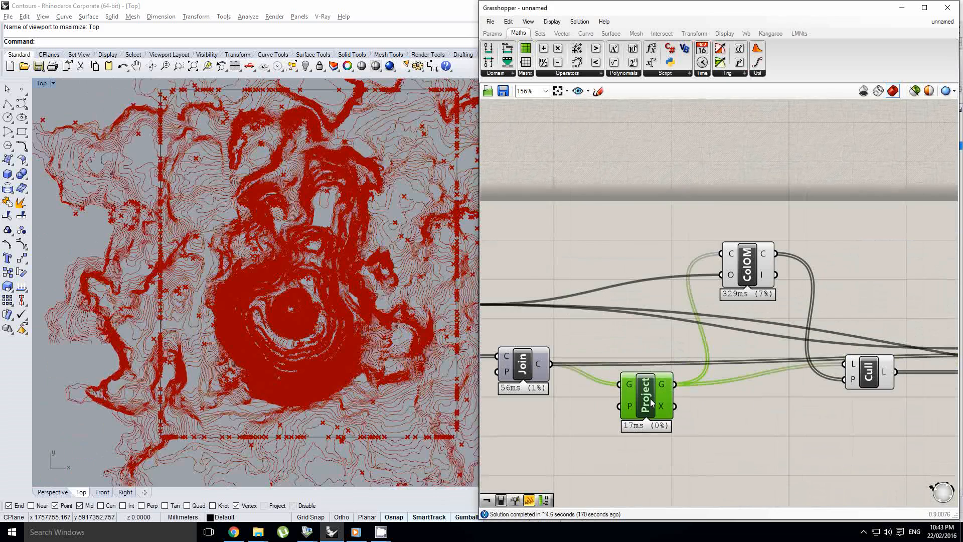
pyautogui.scroll(-1, 653, 366)
pyautogui.moveTo(742, 361); pyautogui.dragTo(572, 364, button='right')
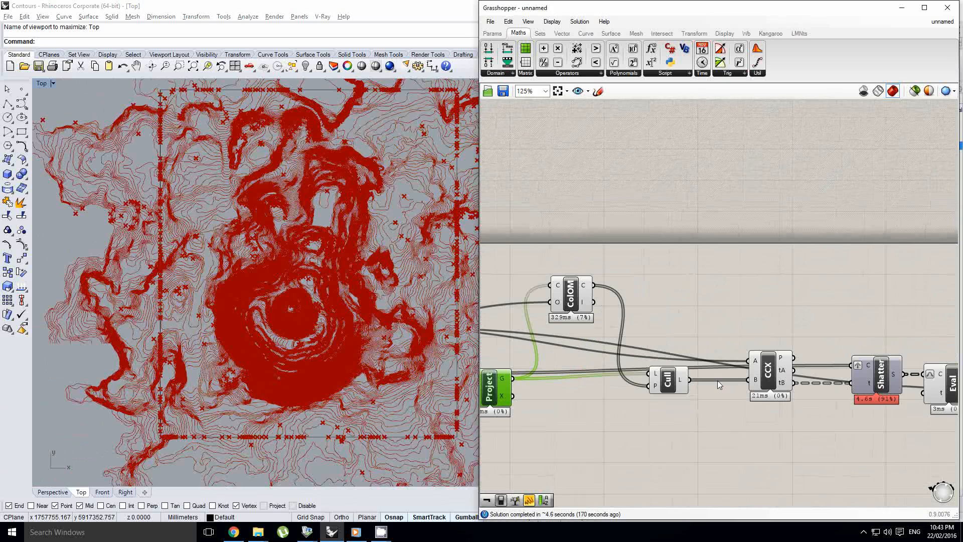
pyautogui.click(871, 372)
pyautogui.scroll(-1, 871, 371)
pyautogui.moveTo(483, 371); pyautogui.dragTo(521, 371, button='right')
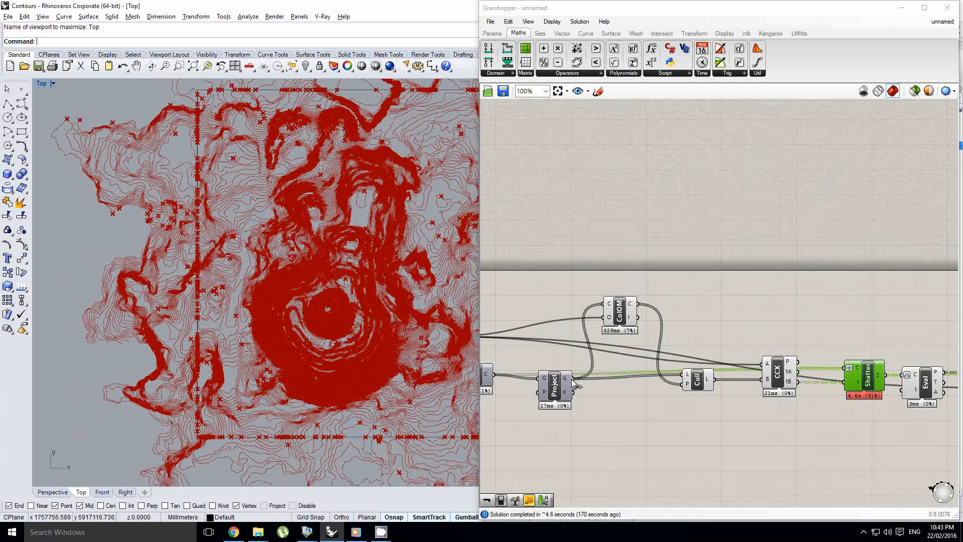
pyautogui.moveTo(578, 386); pyautogui.dragTo(851, 370)
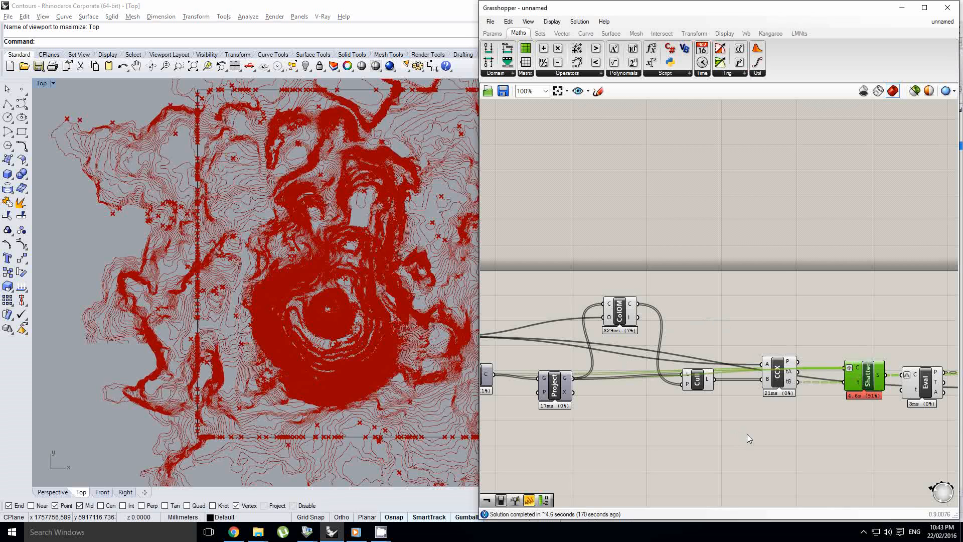
# - Check the wiring between Project, the first Cull Pattern, CCX and Shatter to see which curves are being shattered
pyautogui.scroll(2, 828, 425)
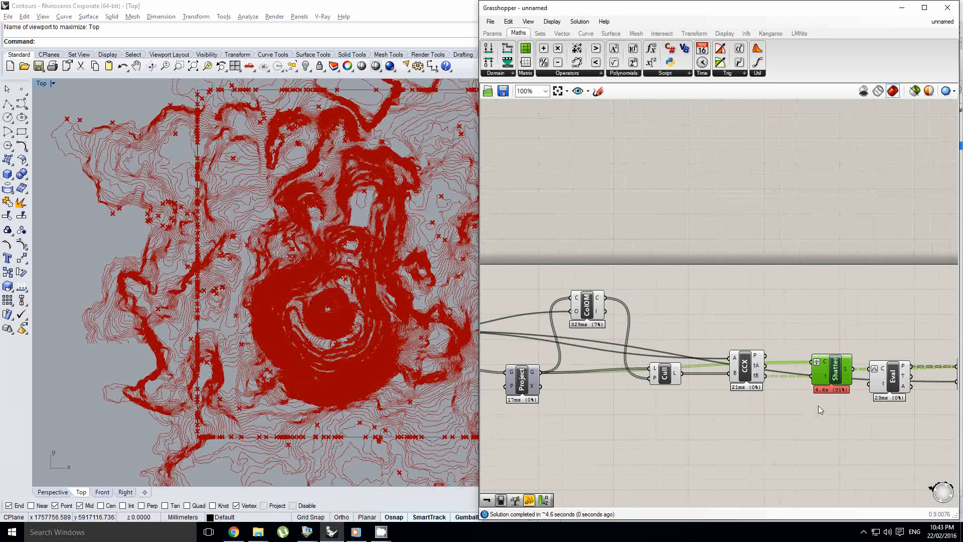
pyautogui.moveTo(553, 388); pyautogui.dragTo(551, 384)
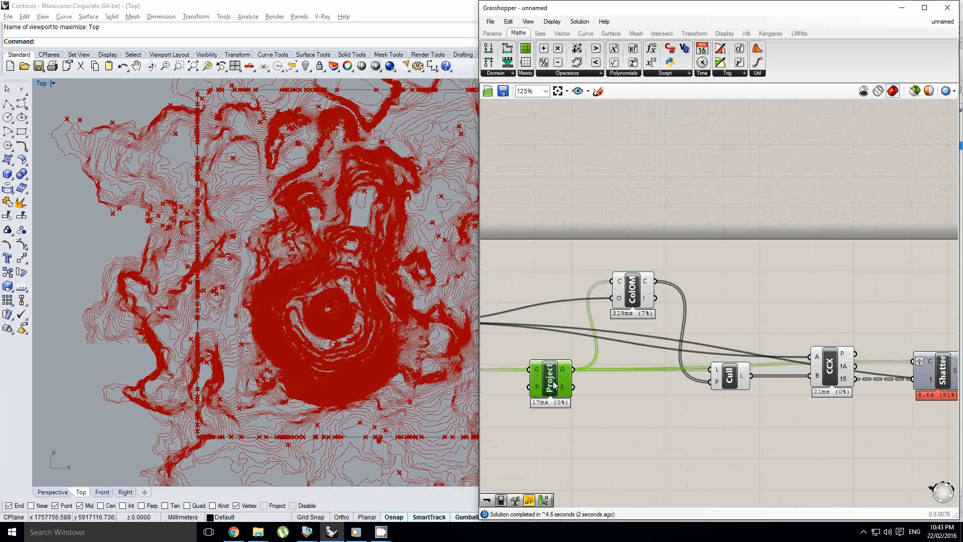
pyautogui.scroll(-1, 725, 385)
pyautogui.moveTo(725, 385); pyautogui.dragTo(594, 377, button='right')
pyautogui.moveTo(692, 379); pyautogui.dragTo(688, 387, button='right')
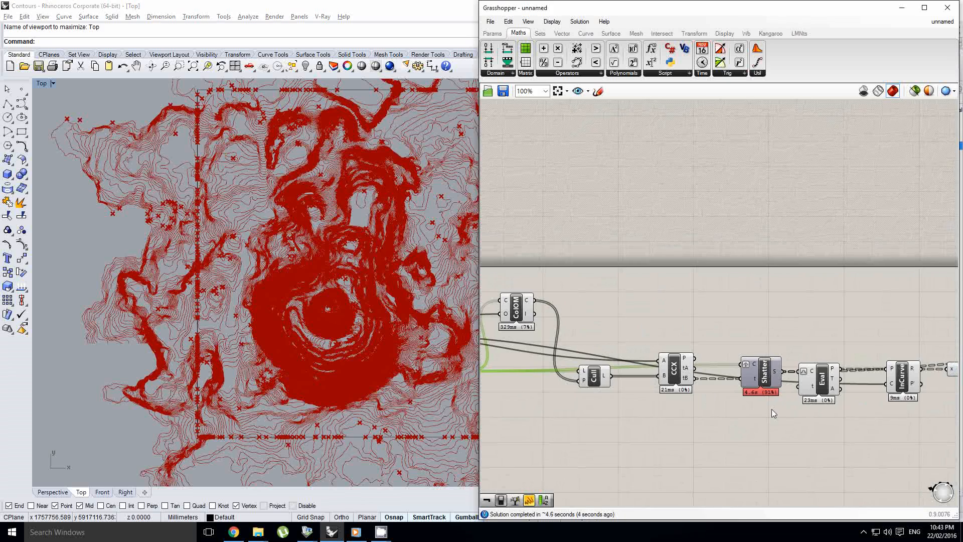
pyautogui.click(758, 380)
pyautogui.moveTo(602, 383); pyautogui.dragTo(745, 385, button='right')
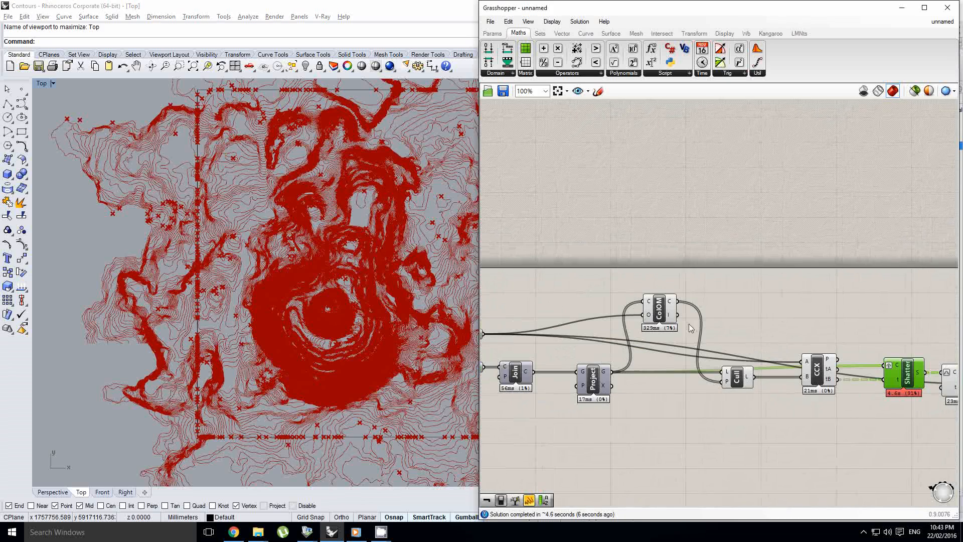
pyautogui.moveTo(689, 325); pyautogui.dragTo(623, 329, button='right')
pyautogui.click(678, 377)
pyautogui.moveTo(699, 384); pyautogui.dragTo(612, 386, button='right')
pyautogui.scroll(1, 612, 386)
pyautogui.click(604, 403)
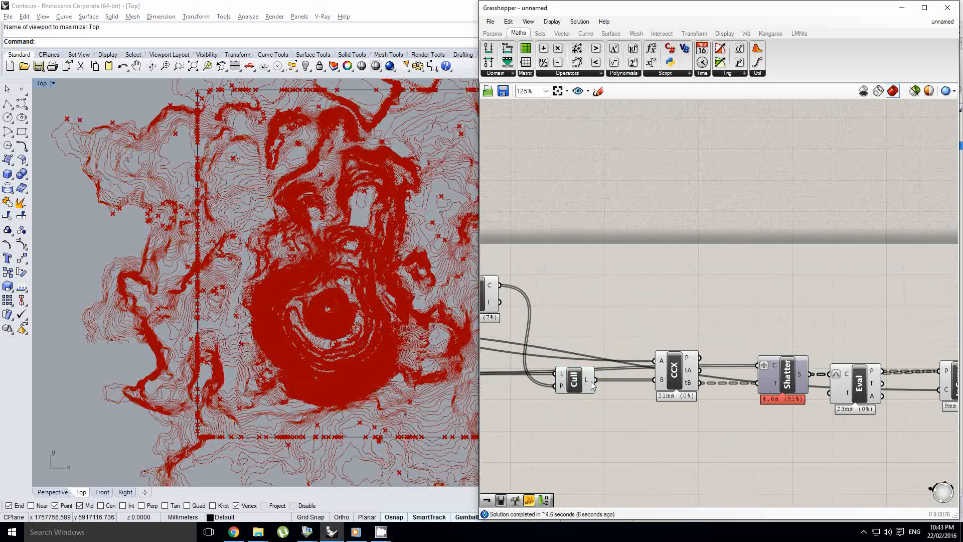
# - Check which curves the first Cull Pattern keeps and trace its inputs back to Project and the collision component
pyautogui.click(591, 381)
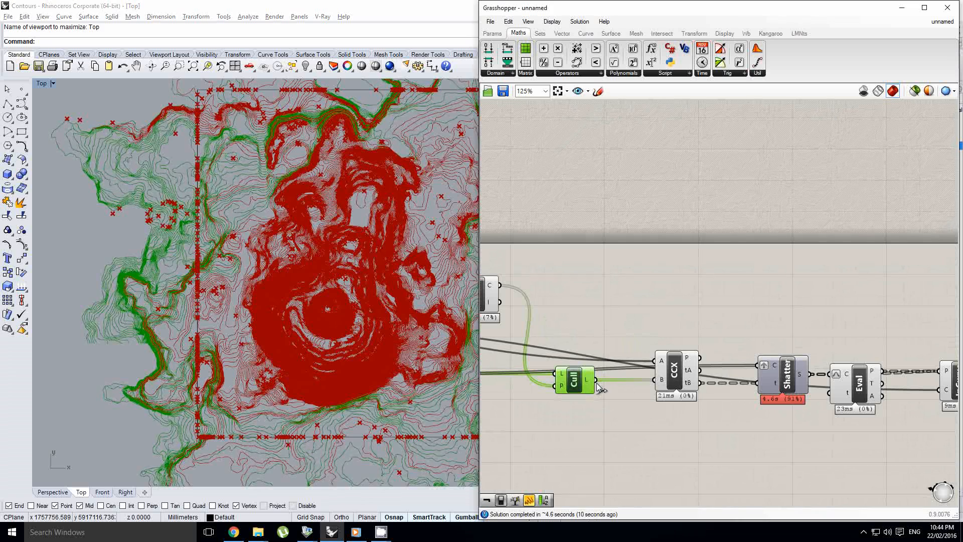
pyautogui.scroll(-1, 630, 342)
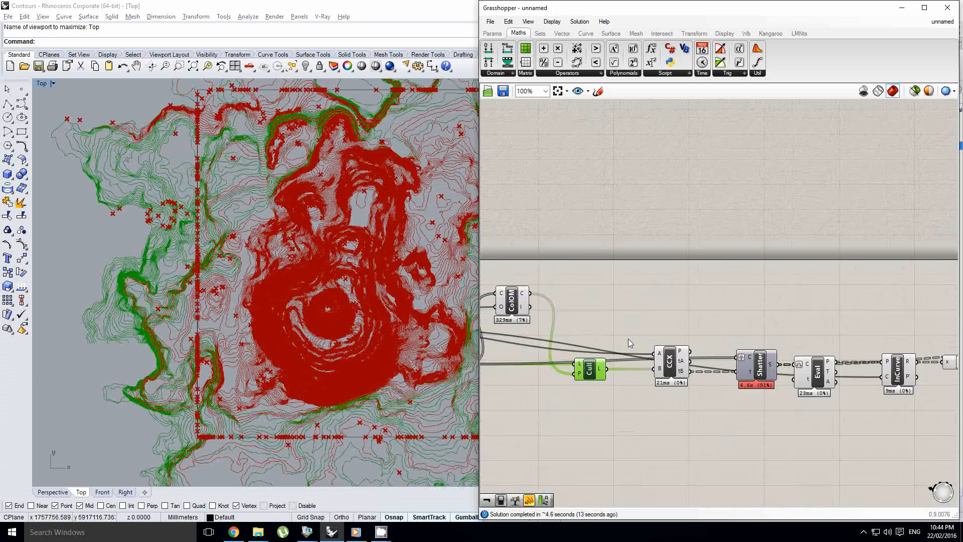
pyautogui.scroll(1, 630, 341)
pyautogui.moveTo(637, 342); pyautogui.dragTo(755, 349, button='right')
pyautogui.click(692, 330)
pyautogui.moveTo(662, 323); pyautogui.dragTo(756, 320, button='right')
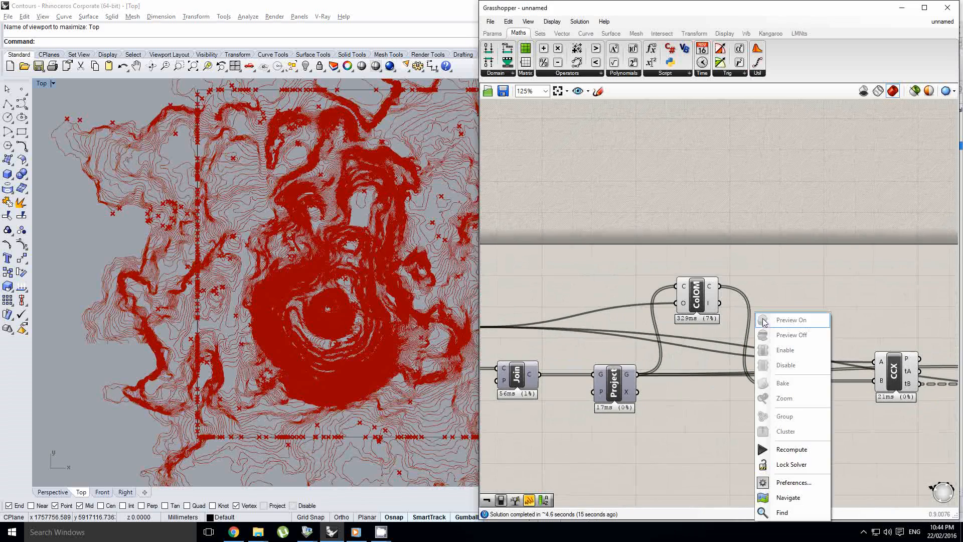
pyautogui.click(745, 308)
pyautogui.scroll(-1, 621, 328)
pyautogui.scroll(1, 731, 357)
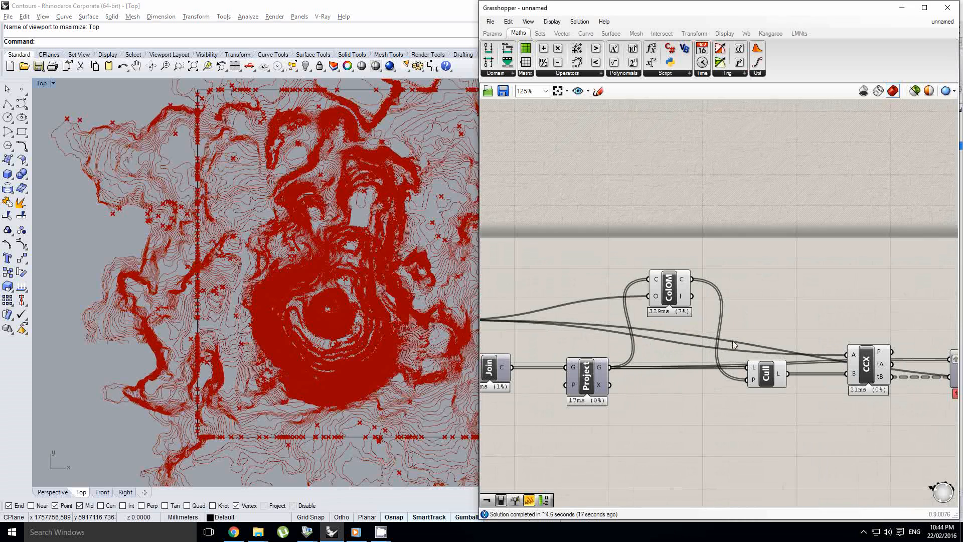
# - Duplicate the first Cull Pattern below the original and connect Join's C output to the copy's L input
pyautogui.moveTo(778, 379); pyautogui.dragTo(774, 413)
pyautogui.moveTo(643, 385); pyautogui.dragTo(700, 374, button='right')
pyautogui.click(701, 374)
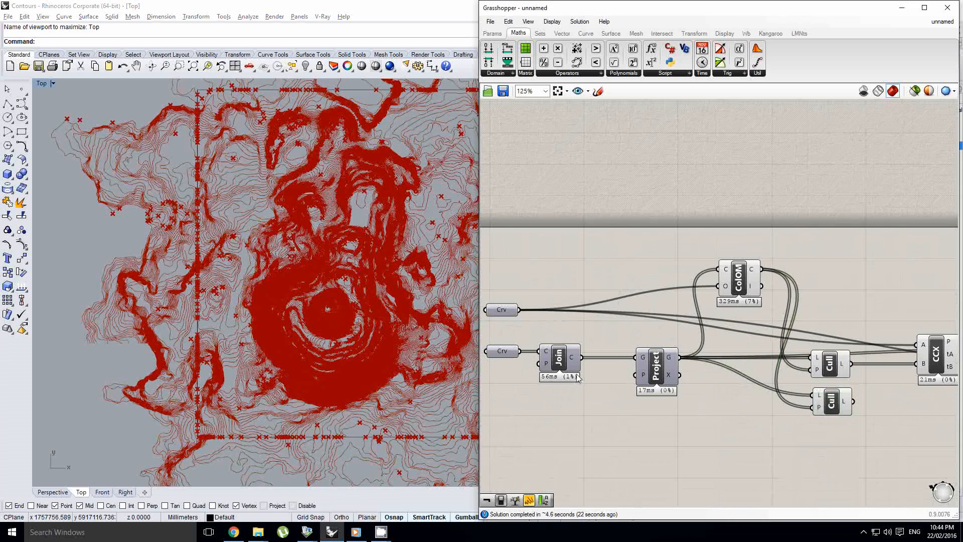
pyautogui.moveTo(582, 357); pyautogui.dragTo(814, 395)
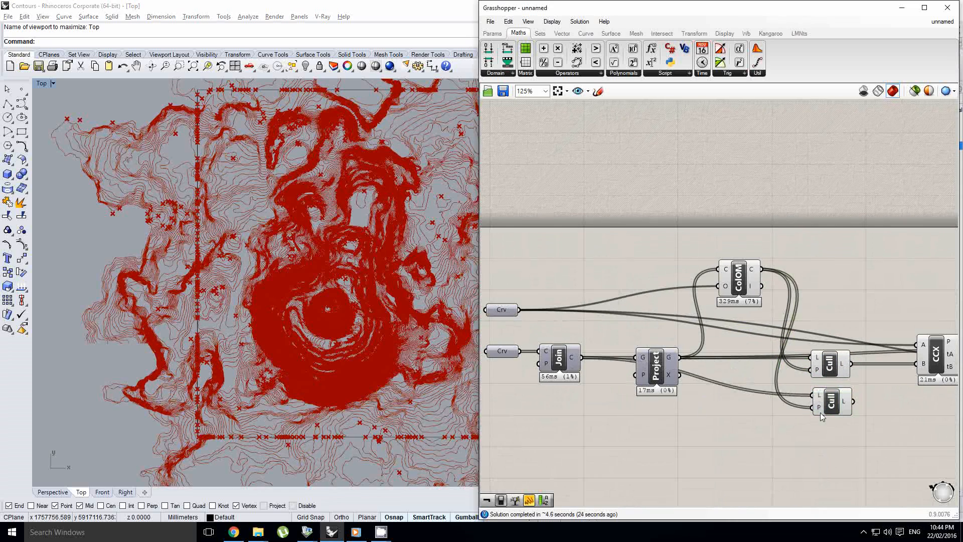
# - Align the duplicated Cull Pattern under the original and connect its L output to Shatter's C input
pyautogui.moveTo(820, 400); pyautogui.dragTo(633, 389, button='right')
pyautogui.click(652, 390)
pyautogui.moveTo(643, 391); pyautogui.dragTo(651, 402)
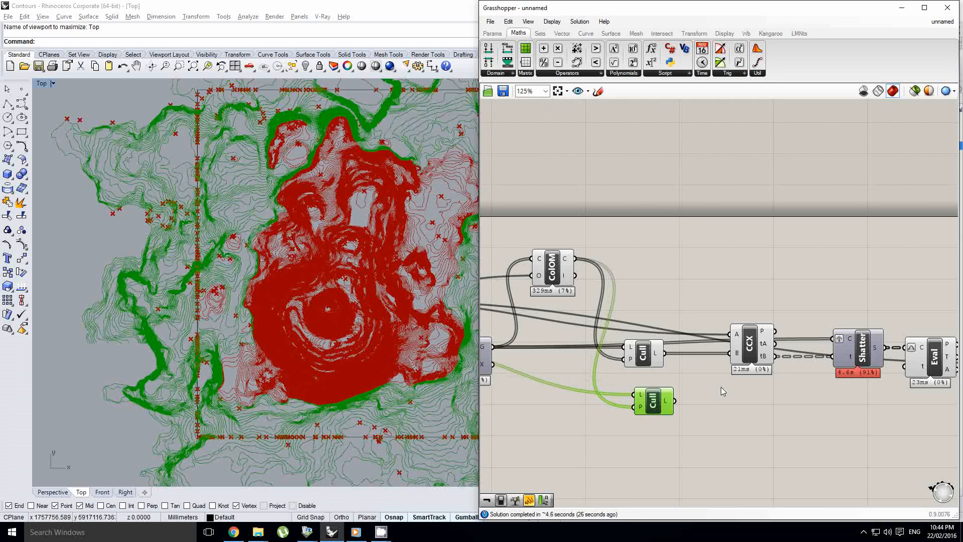
pyautogui.moveTo(713, 388); pyautogui.dragTo(630, 374, button='right')
pyautogui.click(607, 388)
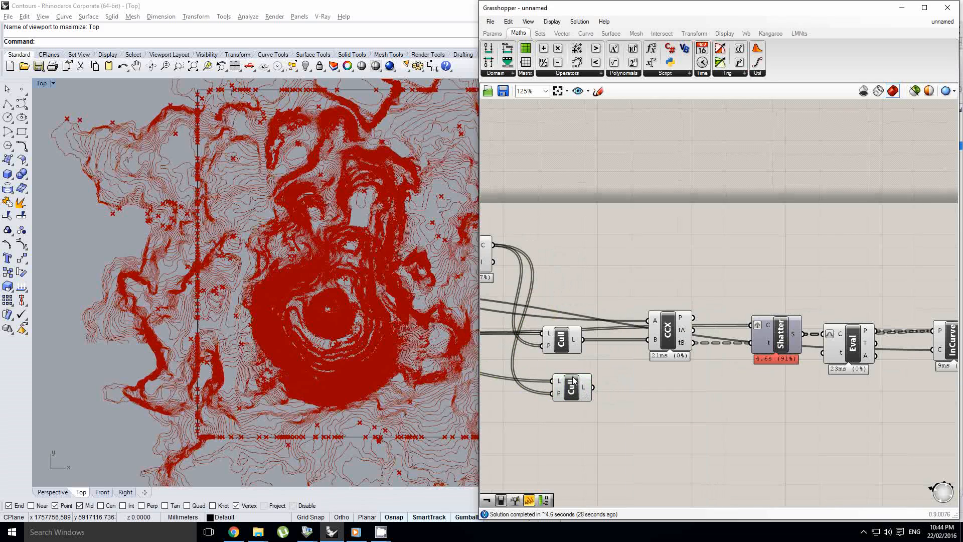
pyautogui.moveTo(575, 382); pyautogui.dragTo(756, 331)
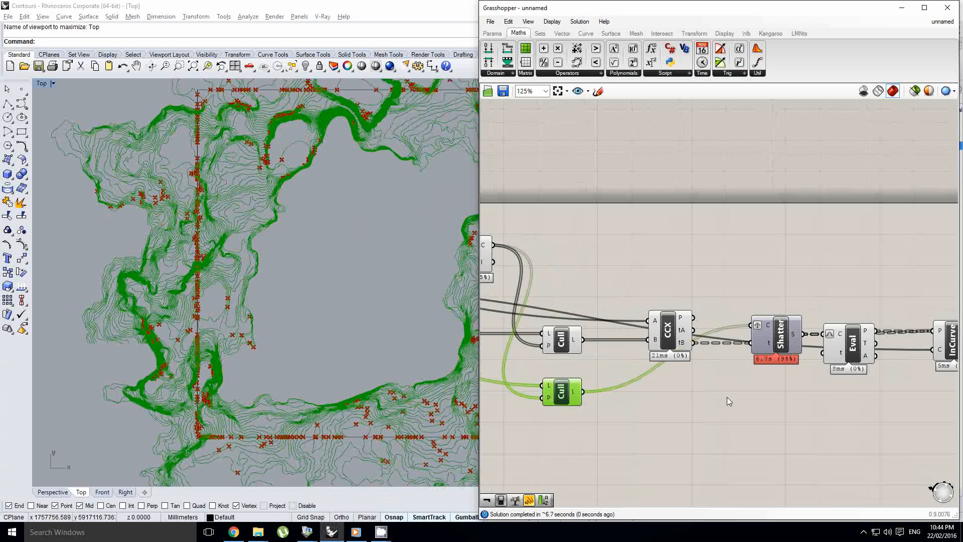
# - Turn off the preview of all components from the collision component through the if(x=2,True,False) expression, leaving the final Cull Pattern displayed
pyautogui.scroll(-3, 716, 396)
pyautogui.moveTo(791, 451); pyautogui.dragTo(785, 447, button='right')
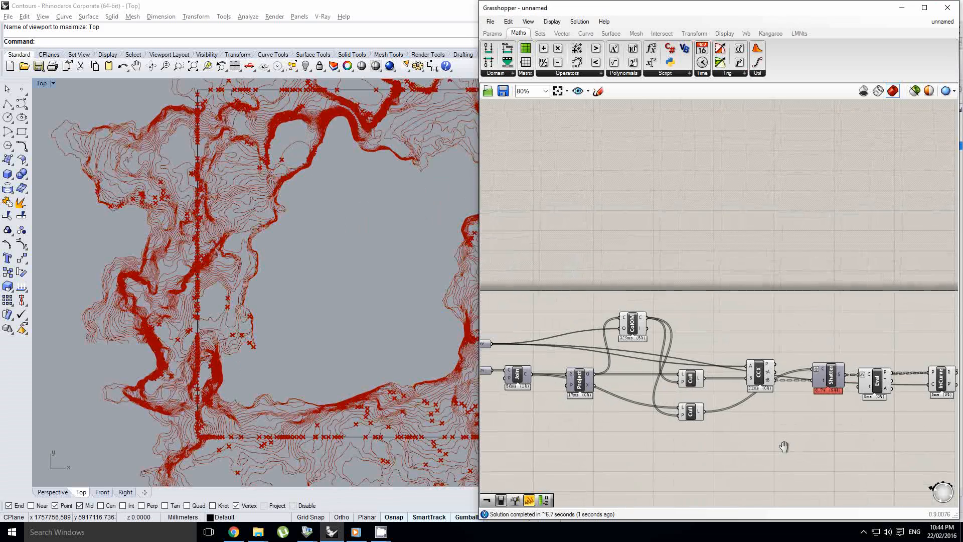
pyautogui.moveTo(374, 234); pyautogui.dragTo(333, 235, button='right')
pyautogui.scroll(-1, 865, 408)
pyautogui.moveTo(890, 445); pyautogui.dragTo(774, 416, button='right')
pyautogui.moveTo(839, 433); pyautogui.dragTo(532, 271)
pyautogui.middleClick(533, 271)
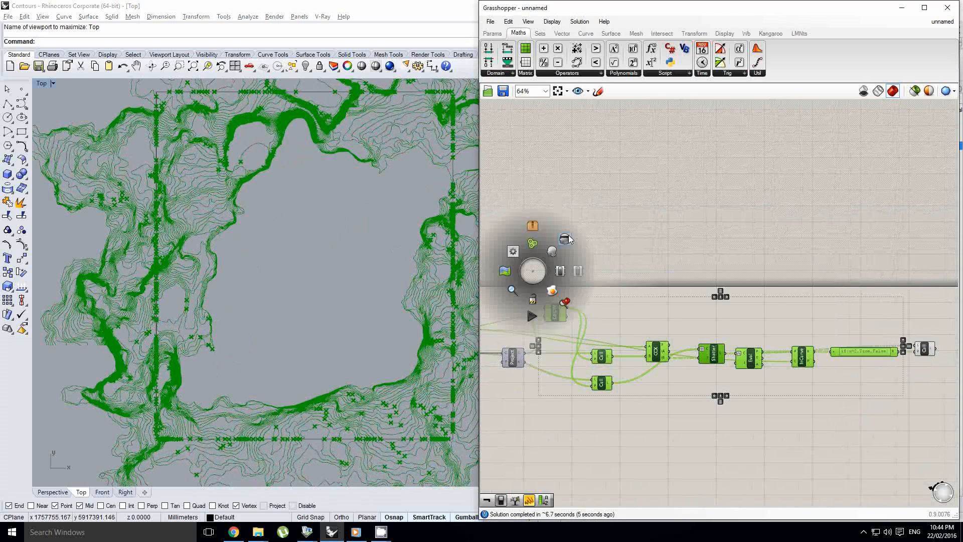
pyautogui.click(567, 242)
pyautogui.click(936, 313)
# - Examine the segments kept by the final Cull Pattern against the site boundary in the Top view
pyautogui.moveTo(940, 316); pyautogui.dragTo(835, 316, button='right')
pyautogui.scroll(2, 831, 332)
pyautogui.click(813, 356)
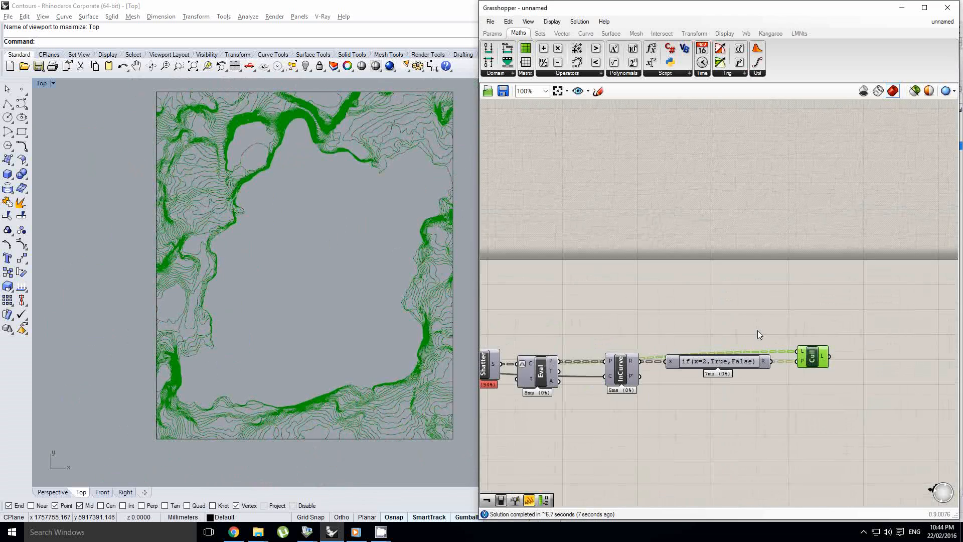
pyautogui.scroll(6, 361, 267)
pyautogui.scroll(-6, 354, 169)
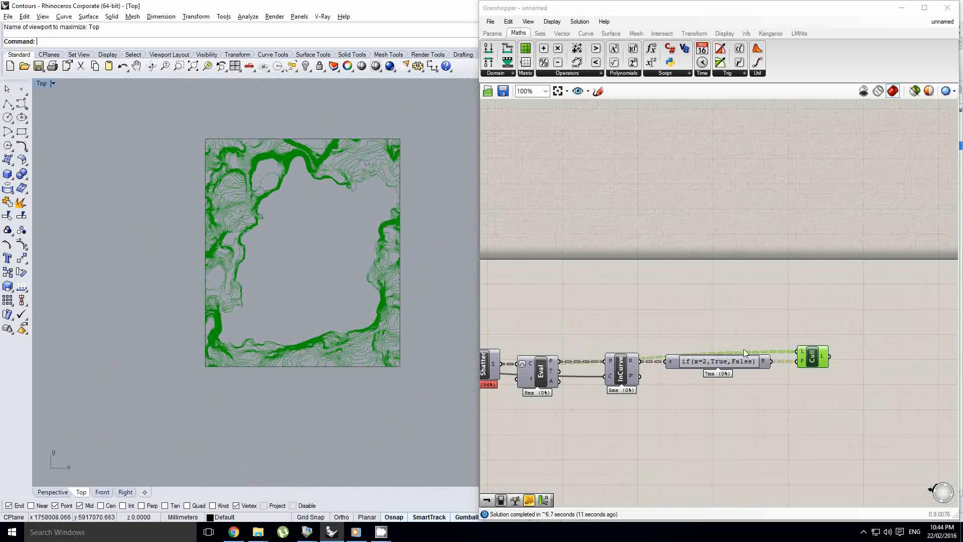
# - Trace the definition back to the collision component that feeds both Cull Patterns and compare it with the empty middle of the site
pyautogui.moveTo(721, 326); pyautogui.dragTo(748, 332, button='right')
pyautogui.moveTo(674, 302); pyautogui.dragTo(846, 312, button='right')
pyautogui.click(846, 312)
pyautogui.rightClick(846, 312)
pyautogui.scroll(1, 665, 339)
pyautogui.click(670, 336)
pyautogui.moveTo(673, 336); pyautogui.dragTo(783, 343, button='right')
pyautogui.scroll(-2, 791, 344)
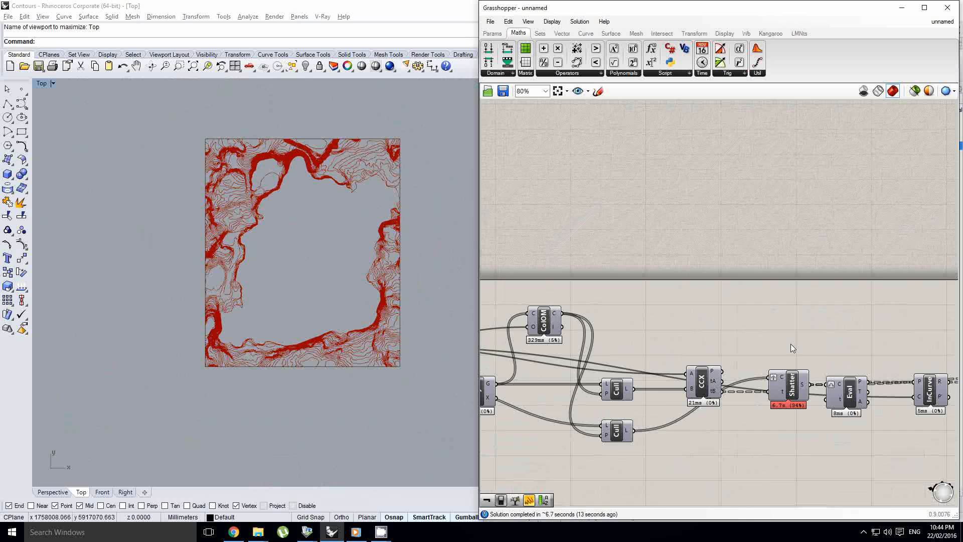
pyautogui.click(594, 327)
pyautogui.moveTo(624, 321); pyautogui.dragTo(705, 326, button='right')
pyautogui.scroll(1, 693, 326)
pyautogui.click(693, 327)
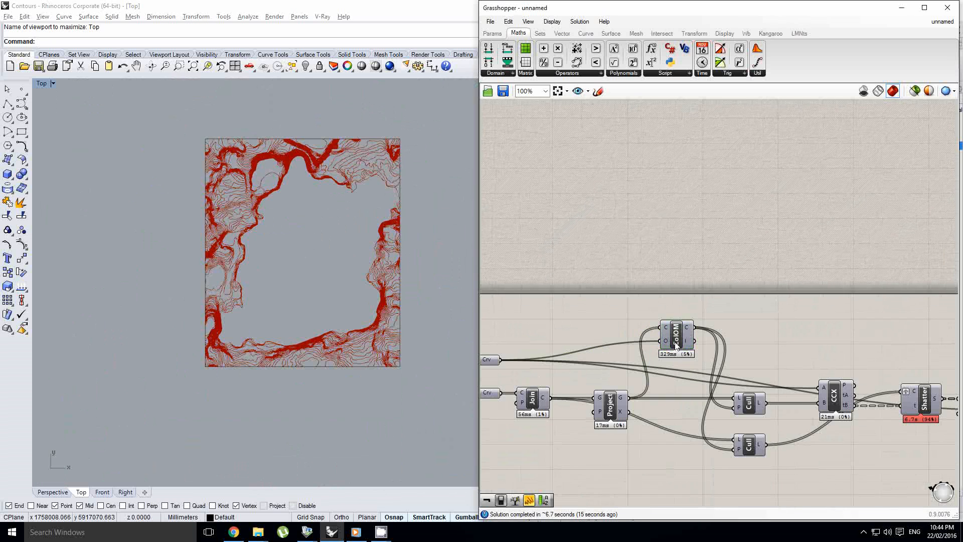
pyautogui.scroll(1, 688, 331)
pyautogui.click(678, 336)
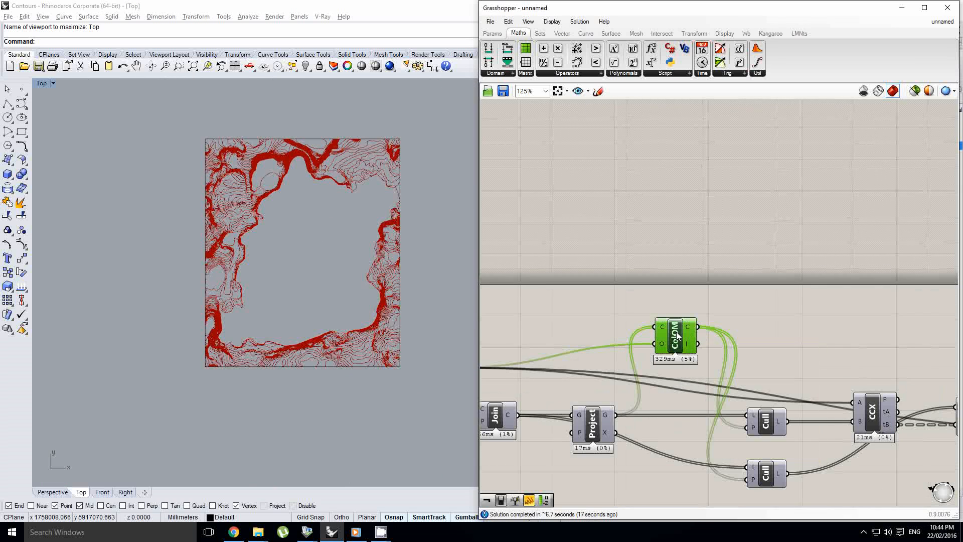
pyautogui.moveTo(337, 274); pyautogui.dragTo(323, 277, button='right')
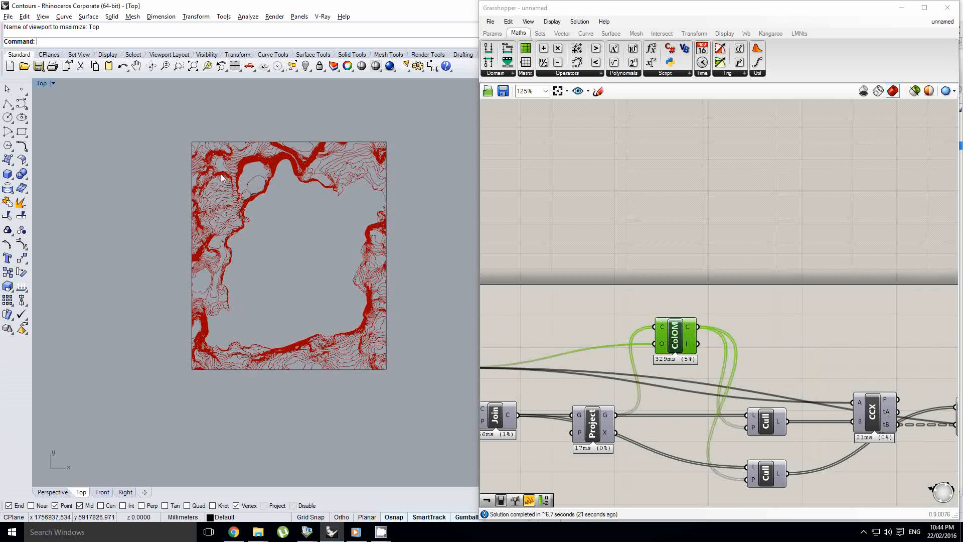
# - Add a Not gate component near the collision component
pyautogui.click(772, 298)
pyautogui.moveTo(772, 298); pyautogui.dragTo(718, 299, button='right')
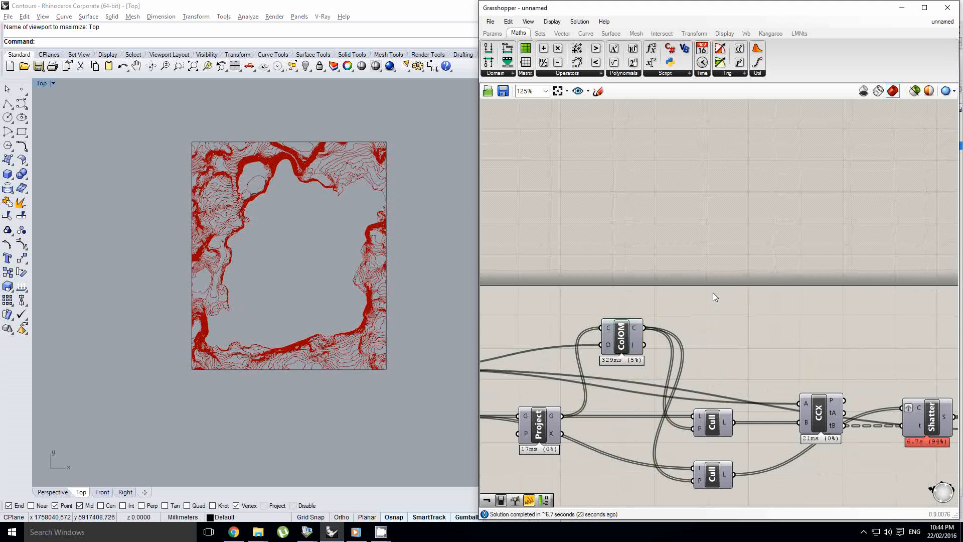
pyautogui.doubleClick(715, 293)
pyautogui.write('ncit')
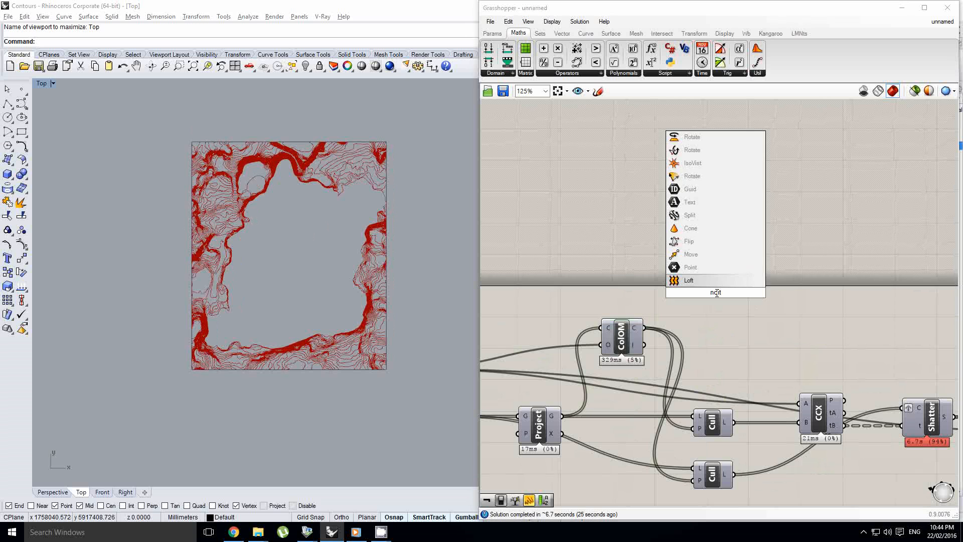
pyautogui.click(715, 282)
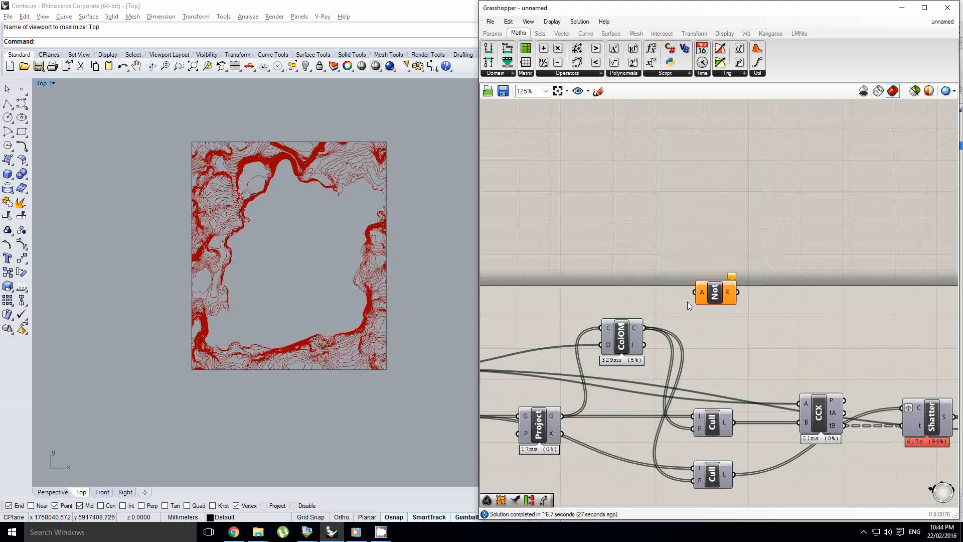
# - Connect the collision component's C output to the Not gate's A input and place the gate beside it
pyautogui.scroll(1, 687, 303)
pyautogui.moveTo(622, 331); pyautogui.dragTo(687, 330)
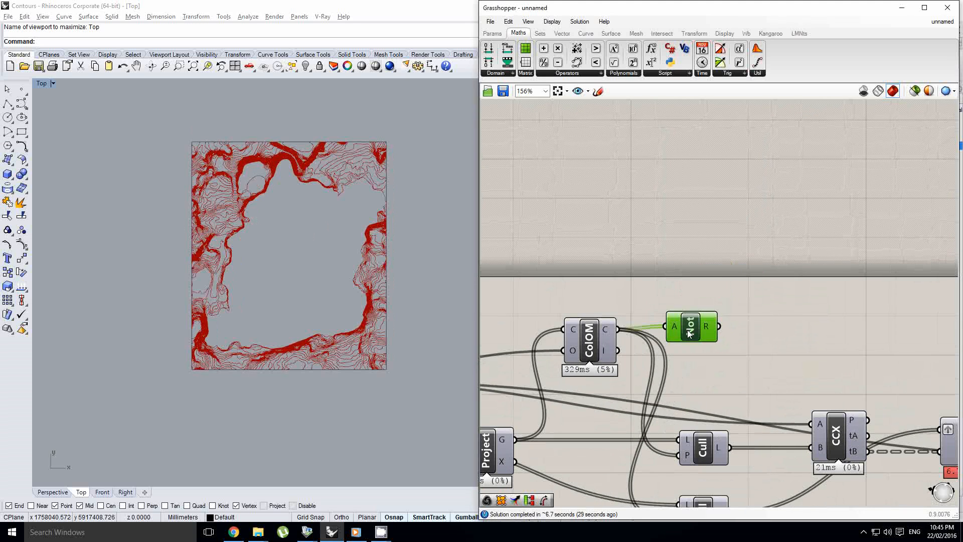
pyautogui.moveTo(570, 322); pyautogui.dragTo(565, 322, button='right')
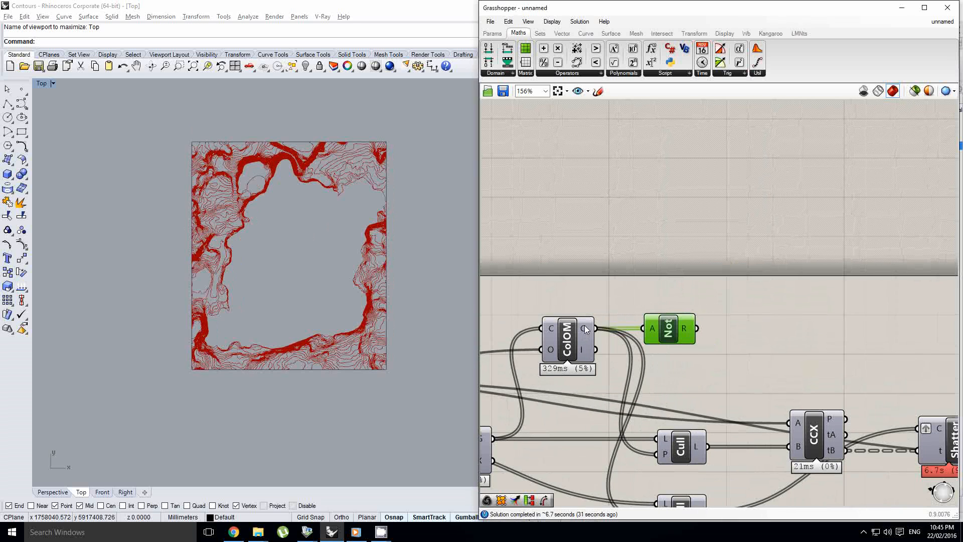
pyautogui.scroll(2, 582, 324)
pyautogui.moveTo(548, 300); pyautogui.dragTo(560, 330)
pyautogui.moveTo(560, 328)
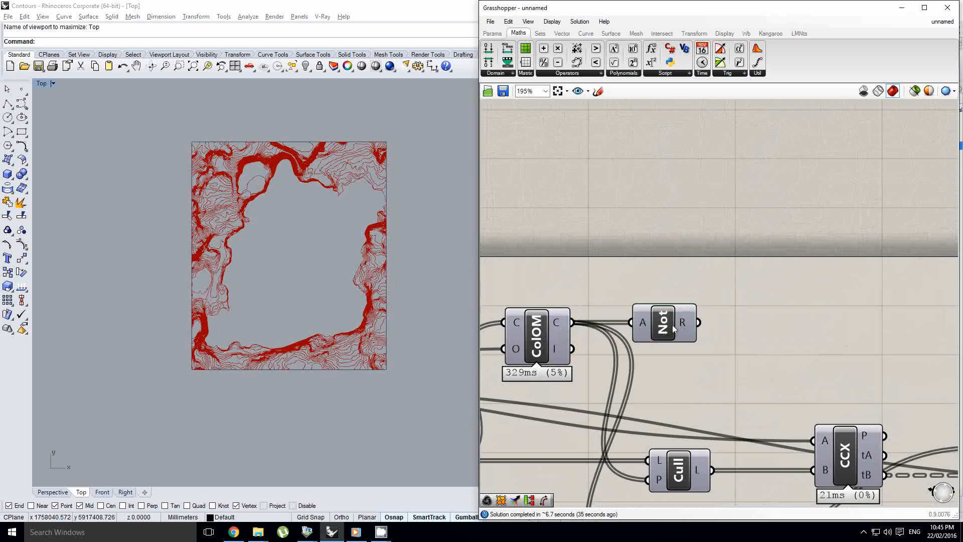
pyautogui.moveTo(672, 324); pyautogui.dragTo(680, 323)
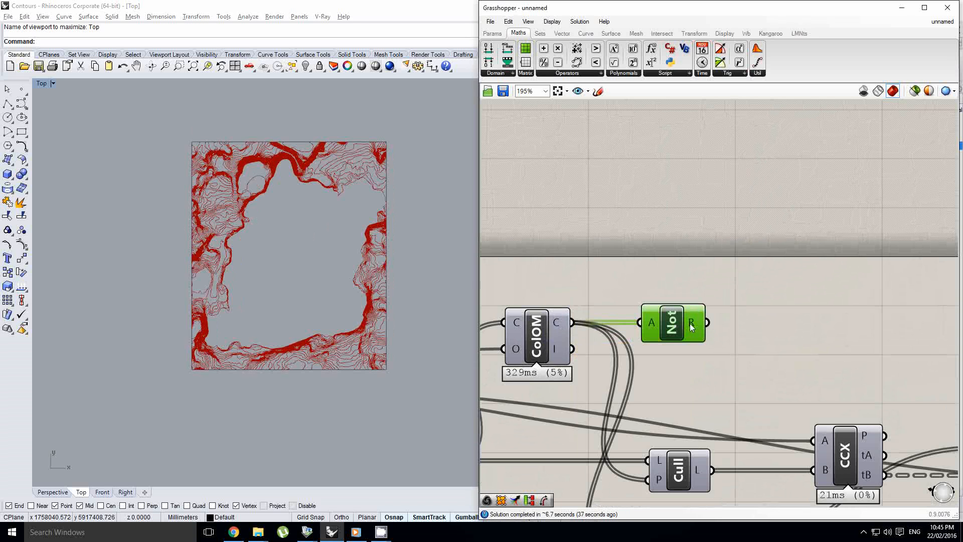
# - Add a Cull Pattern component up beyond the Not gate
pyautogui.moveTo(691, 326); pyautogui.dragTo(652, 316, button='right')
pyautogui.doubleClick(690, 281)
pyautogui.write('c')
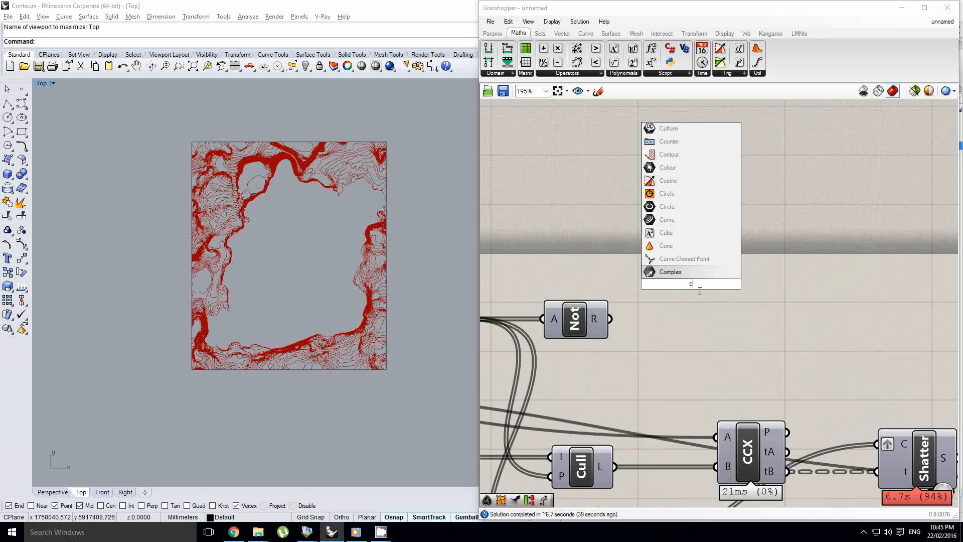
pyautogui.write('ull p')
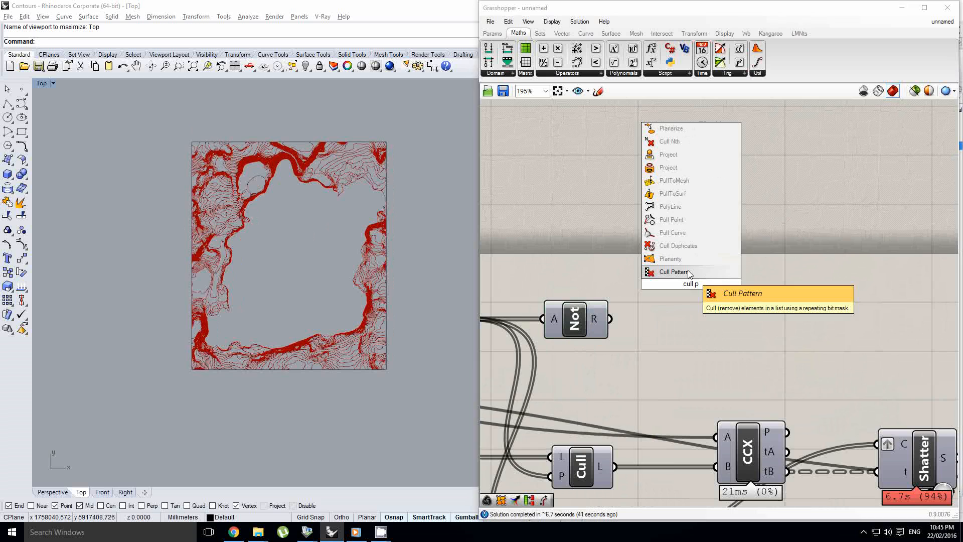
pyautogui.click(688, 271)
# - Connect Join's C output to the new Cull Pattern's L input and the Not gate's R output to its P input
pyautogui.scroll(-5, 756, 285)
pyautogui.scroll(3, 712, 341)
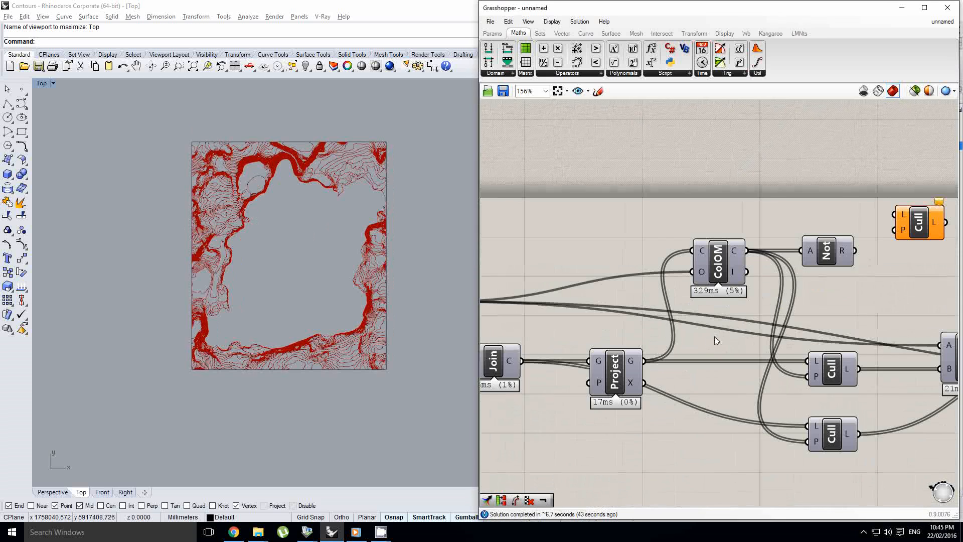
pyautogui.scroll(-1, 593, 331)
pyautogui.moveTo(516, 358); pyautogui.dragTo(818, 241)
pyautogui.scroll(1, 783, 256)
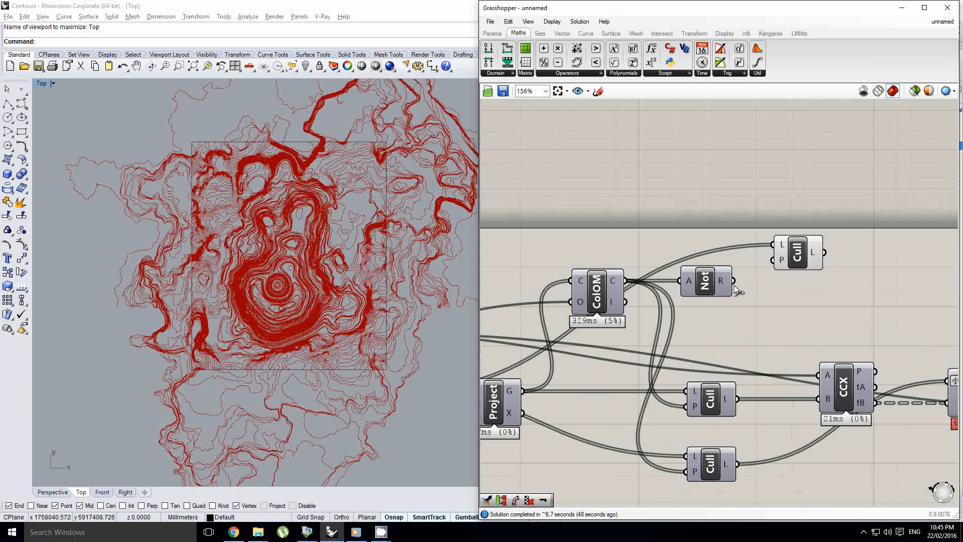
pyautogui.moveTo(733, 281); pyautogui.dragTo(775, 262)
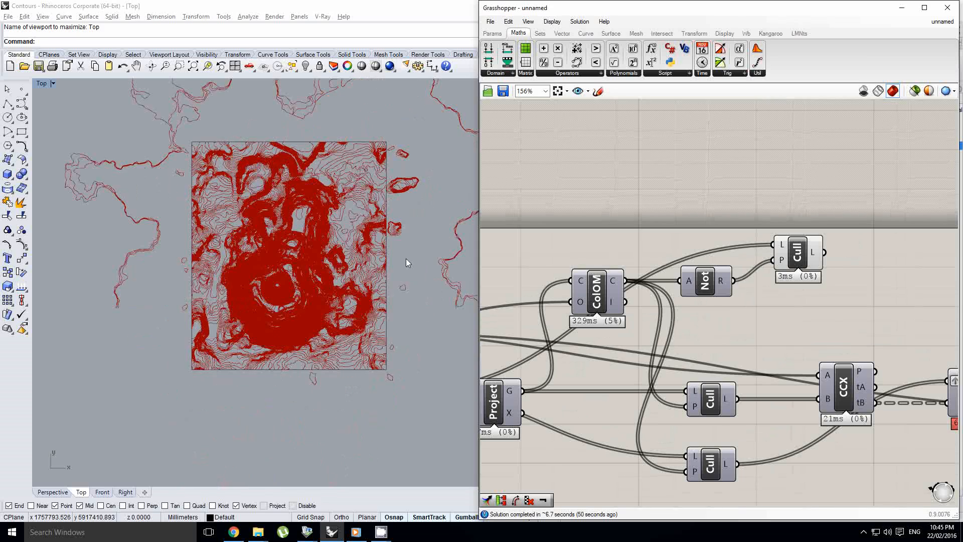
# - Examine the non-intersecting curves kept by the new Cull Pattern inside and outside the site boundary in the Top view
pyautogui.moveTo(368, 226); pyautogui.dragTo(339, 244, button='right')
pyautogui.scroll(5, 323, 179)
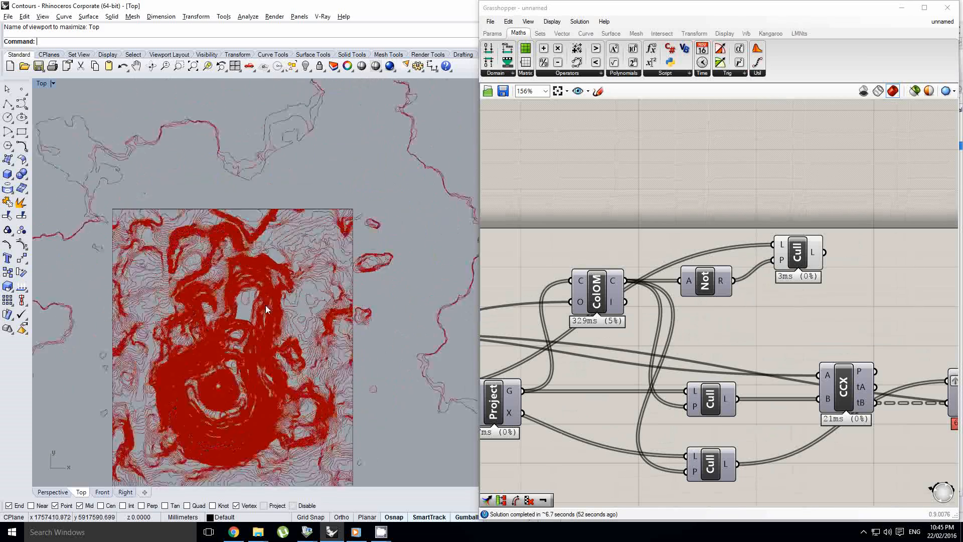
pyautogui.scroll(-4, 233, 336)
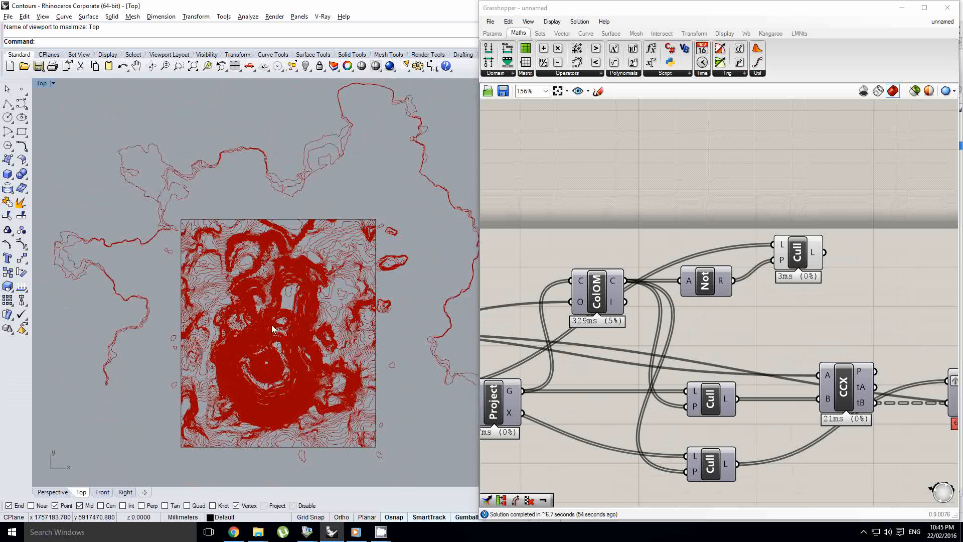
pyautogui.click(810, 253)
pyautogui.scroll(4, 286, 202)
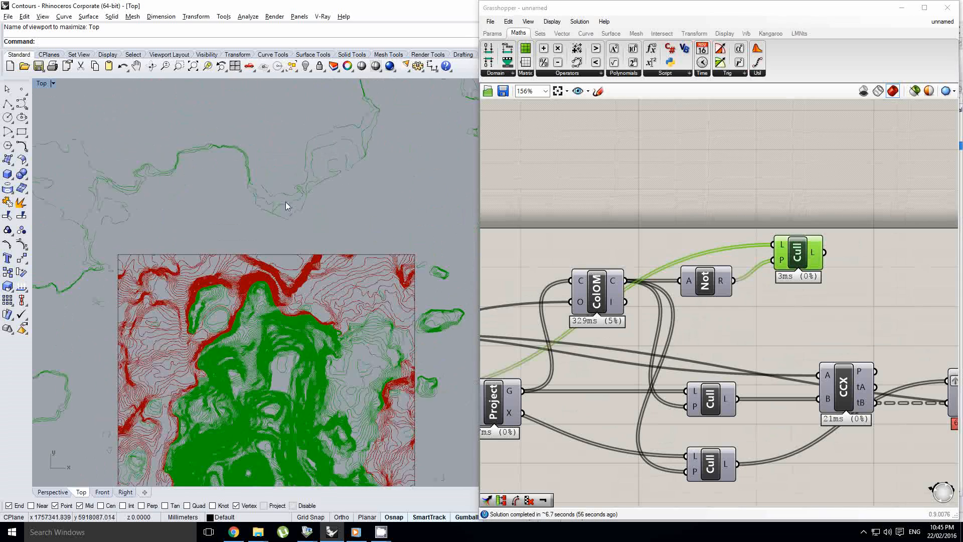
pyautogui.scroll(-5, 275, 215)
pyautogui.scroll(4, 176, 237)
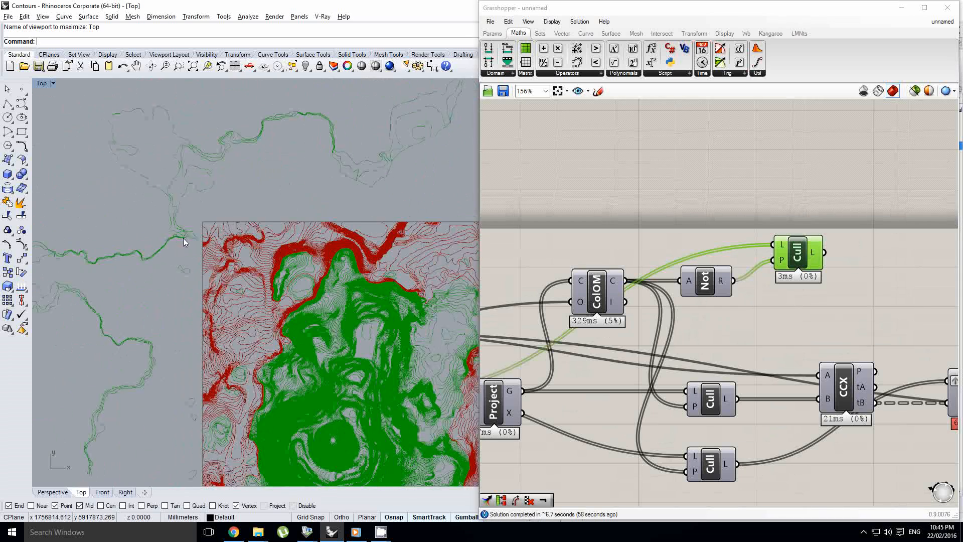
pyautogui.moveTo(194, 246); pyautogui.dragTo(174, 219, button='right')
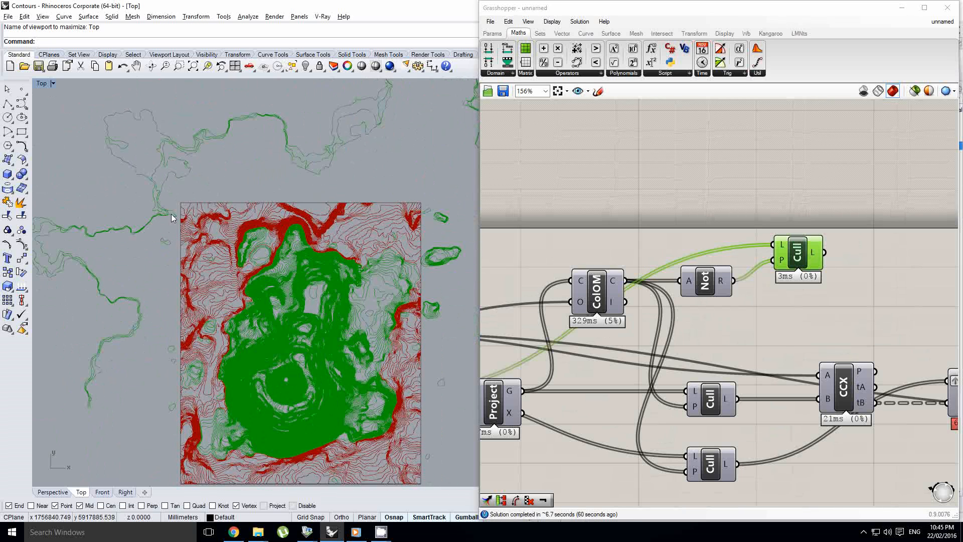
pyautogui.moveTo(426, 269); pyautogui.dragTo(381, 237, button='right')
pyautogui.moveTo(852, 276); pyautogui.dragTo(667, 283, button='right')
pyautogui.click(667, 283)
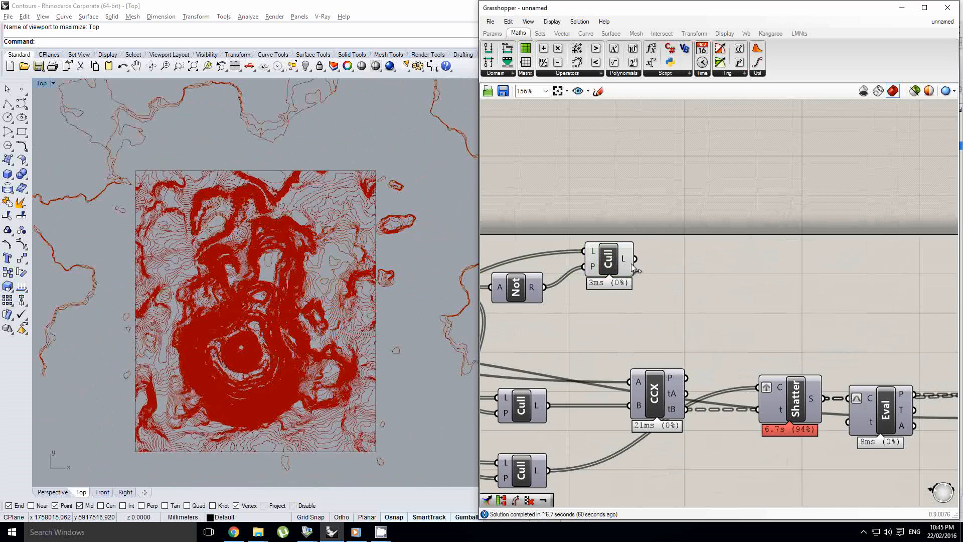
# - Copy the Eval, InCurve, if(x=2,True,False) expression and final Cull components as a group directly above the originals
pyautogui.click(635, 270)
pyautogui.scroll(-2, 634, 270)
pyautogui.rightClick(666, 285)
pyautogui.click(802, 307)
pyautogui.moveTo(802, 307); pyautogui.dragTo(651, 292, button='right')
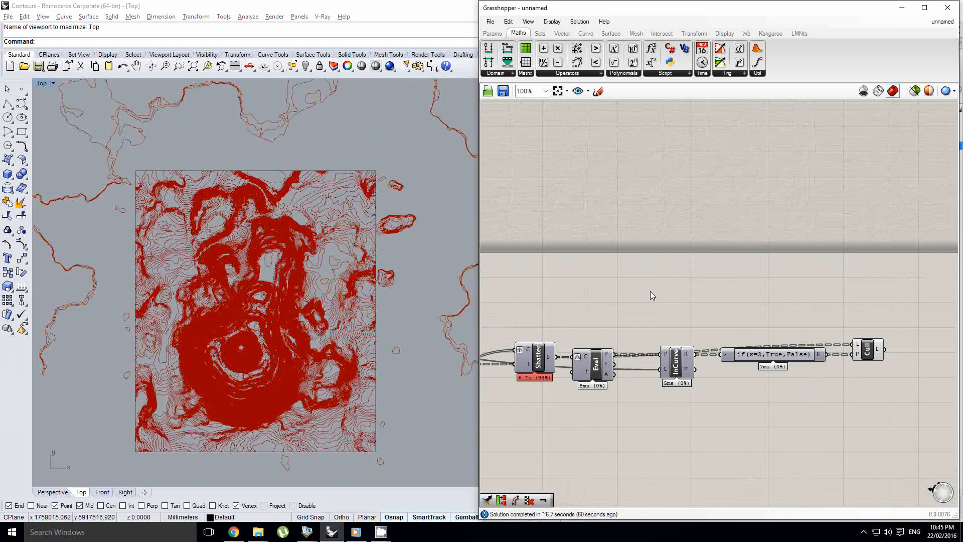
pyautogui.moveTo(895, 437); pyautogui.dragTo(595, 321)
pyautogui.moveTo(595, 321); pyautogui.dragTo(715, 346, button='right')
pyautogui.rightClick(694, 372)
pyautogui.click(720, 381)
pyautogui.moveTo(781, 399); pyautogui.dragTo(741, 398, button='right')
pyautogui.moveTo(923, 449); pyautogui.dragTo(619, 316)
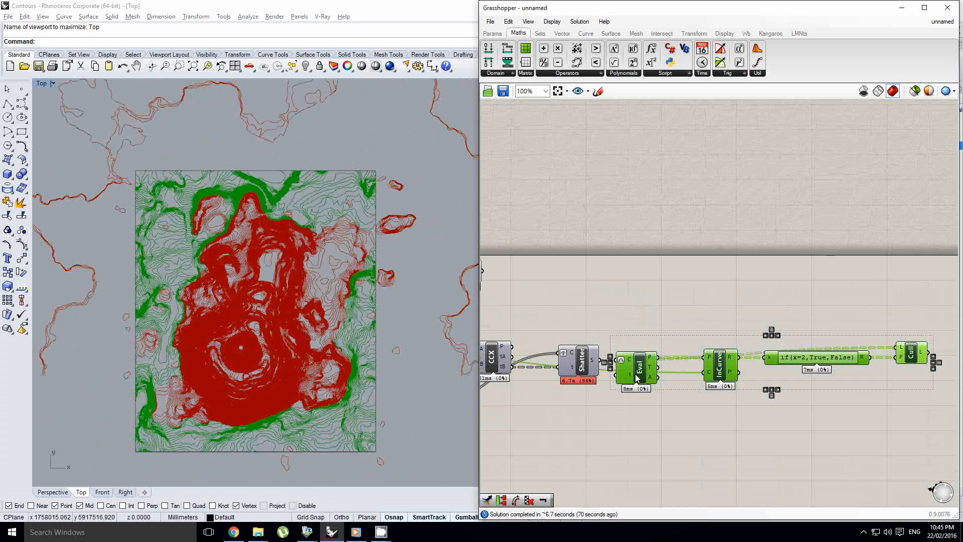
pyautogui.moveTo(638, 377); pyautogui.dragTo(635, 290)
# - Lock the solver and connect the L output of the Cull beside the Not gate to the copied Eval's C input
pyautogui.moveTo(518, 273); pyautogui.dragTo(617, 295, button='right')
pyautogui.click(616, 295)
pyautogui.middleClick(645, 294)
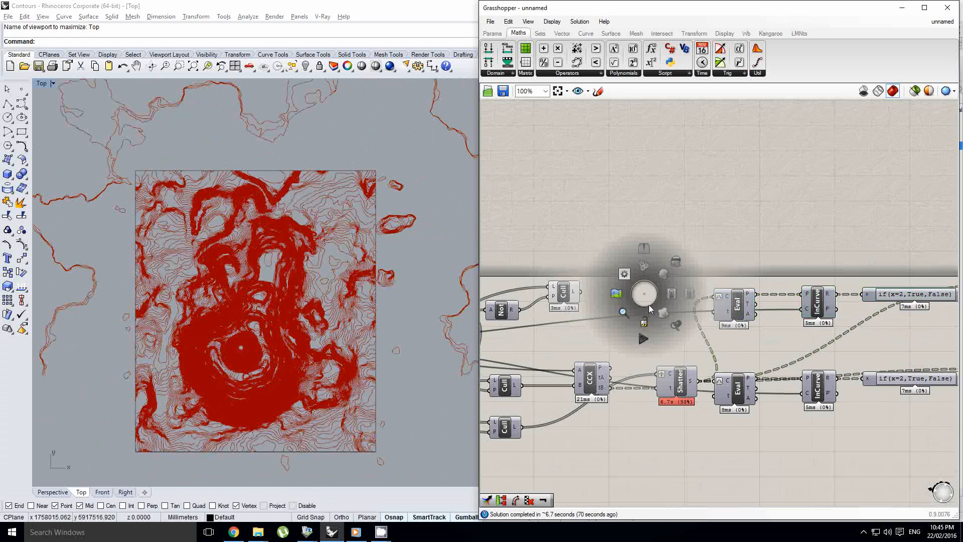
pyautogui.click(645, 322)
pyautogui.scroll(1, 661, 306)
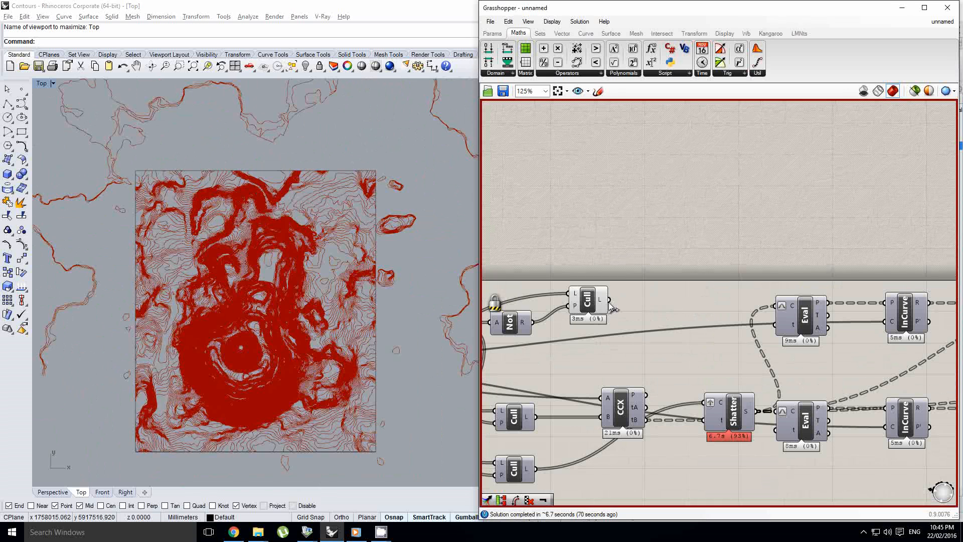
pyautogui.moveTo(609, 300); pyautogui.dragTo(777, 305)
# - Connect the non-intersecting Cull's L output to the copied Cull's L input as well, and unlock the solver
pyautogui.scroll(-1, 708, 310)
pyautogui.click(547, 301)
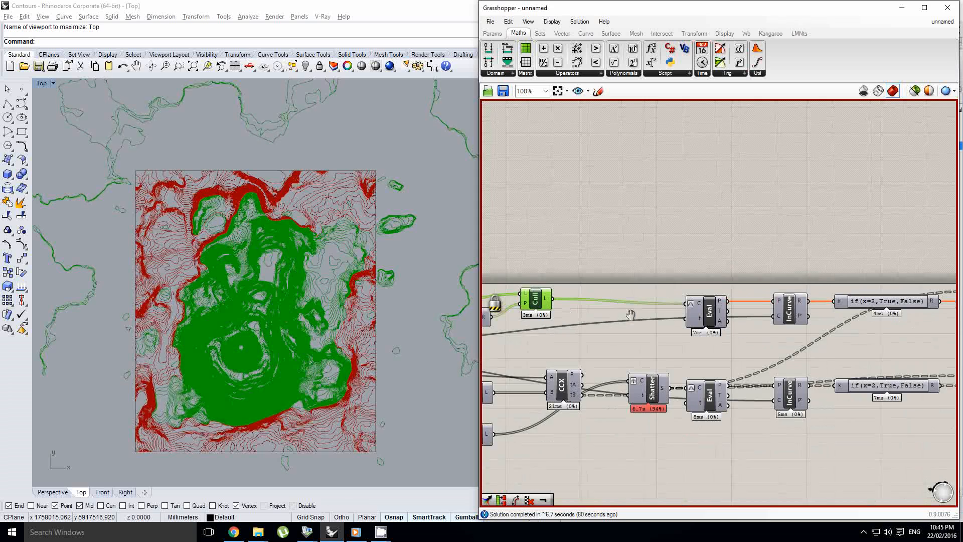
pyautogui.moveTo(631, 315); pyautogui.dragTo(628, 331, button='right')
pyautogui.scroll(-1, 552, 327)
pyautogui.moveTo(484, 316); pyautogui.dragTo(610, 321, button='right')
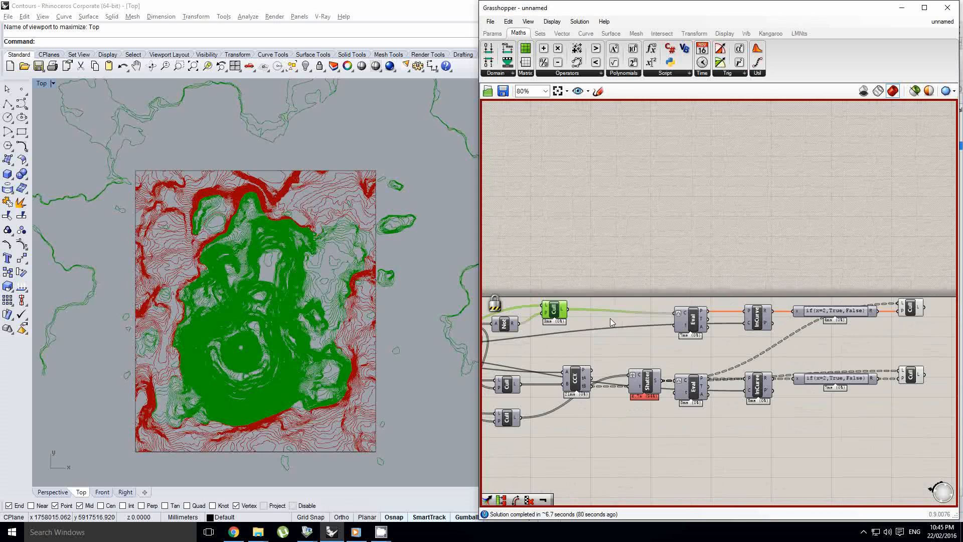
pyautogui.moveTo(572, 316); pyautogui.dragTo(900, 308)
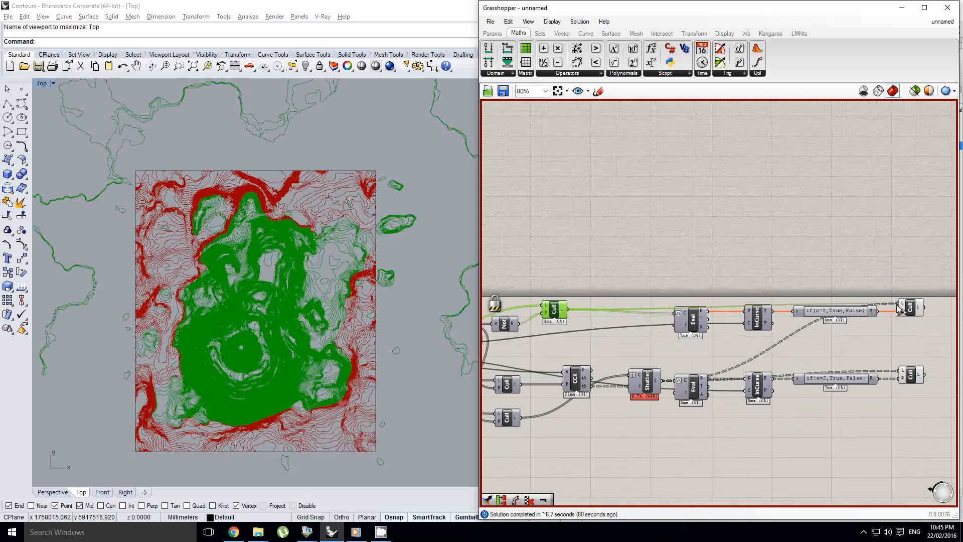
pyautogui.scroll(1, 802, 347)
pyautogui.moveTo(802, 347)
pyautogui.mouseDown(button='right')
pyautogui.moveTo(742, 338)
pyautogui.moveTo(802, 346)
pyautogui.mouseUp(button='right')
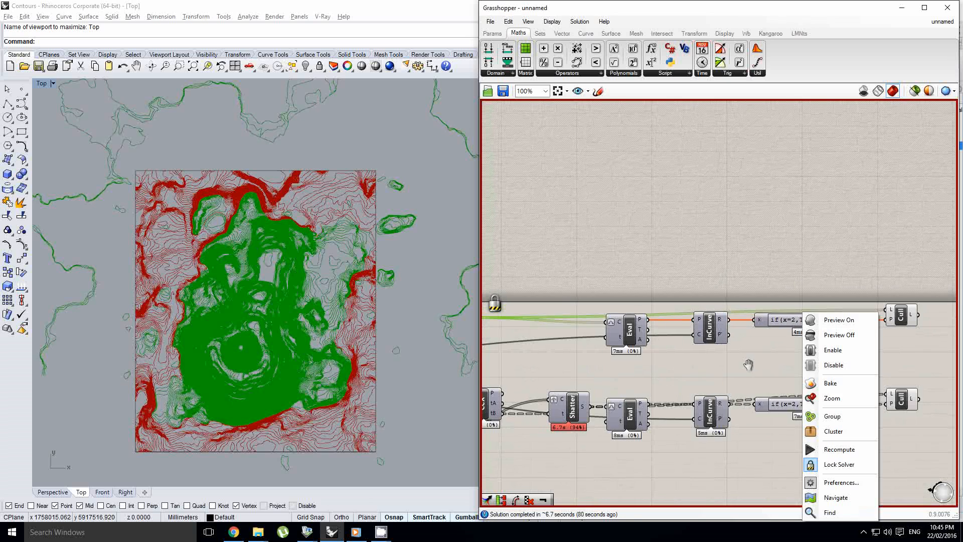
pyautogui.click(746, 374)
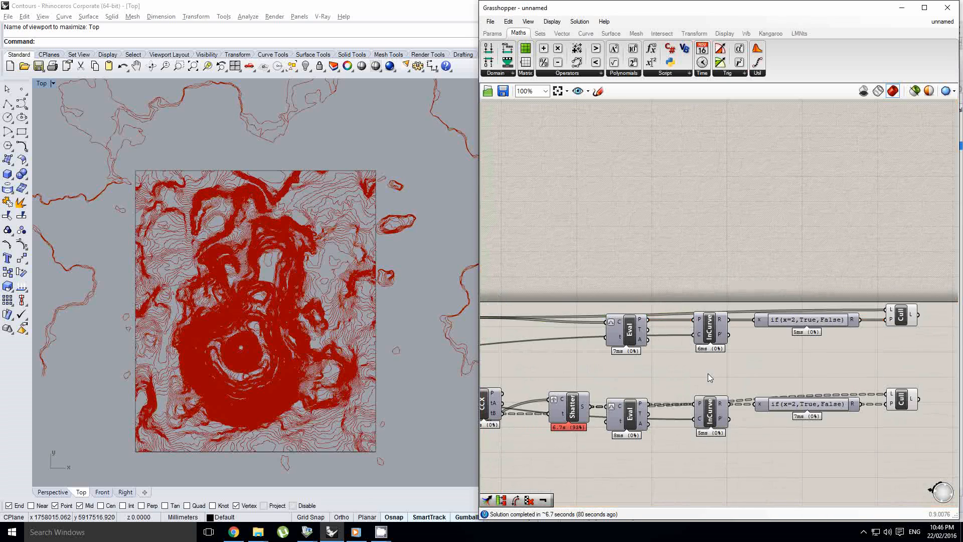
# - Turn off the preview of the Cull component fed by the Not gate
pyautogui.moveTo(709, 377); pyautogui.dragTo(861, 376, button='right')
pyautogui.click(606, 320)
pyautogui.middleClick(606, 319)
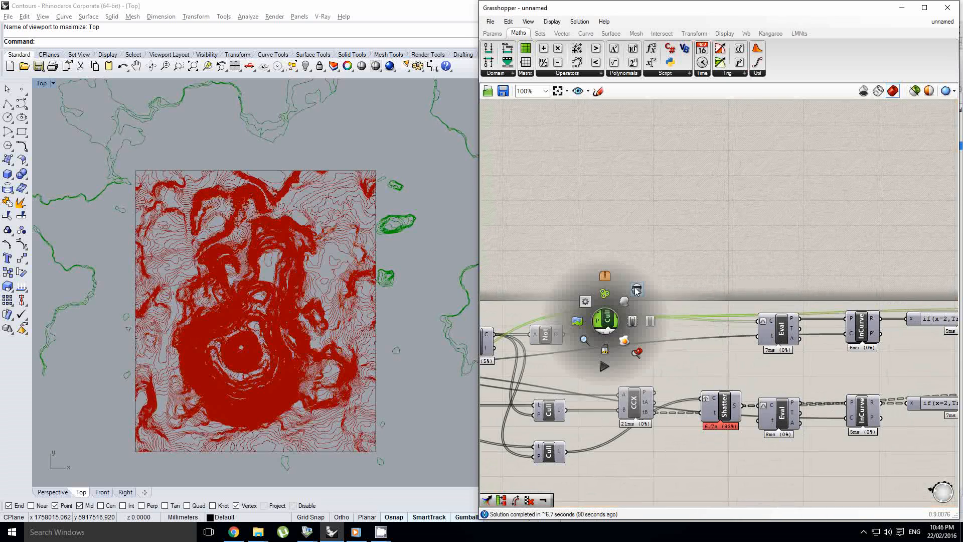
pyautogui.click(636, 291)
# - Examine the curves output by the two final Cull components, separately and together, within the site boundary in the Top view
pyautogui.moveTo(274, 273); pyautogui.dragTo(233, 257, button='right')
pyautogui.moveTo(715, 277); pyautogui.dragTo(359, 271, button='right')
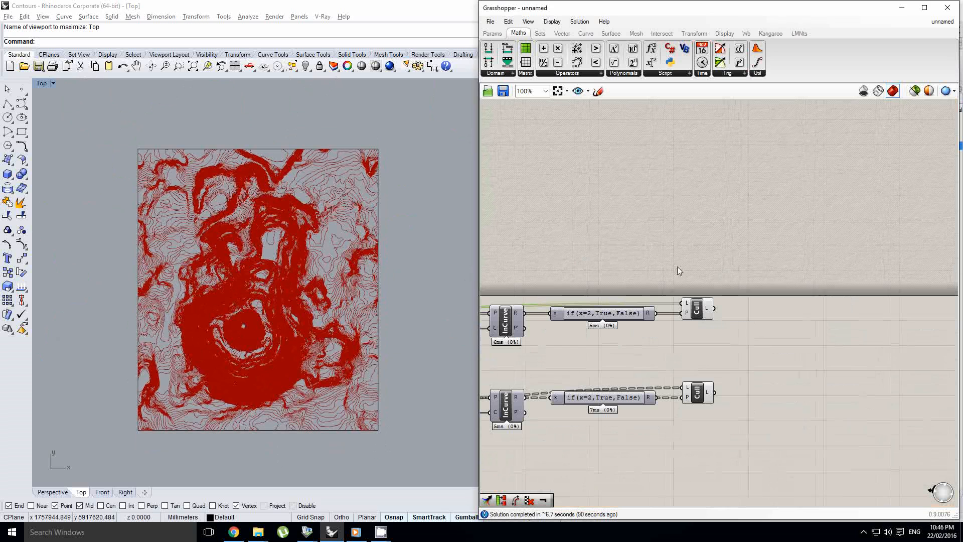
pyautogui.click(697, 308)
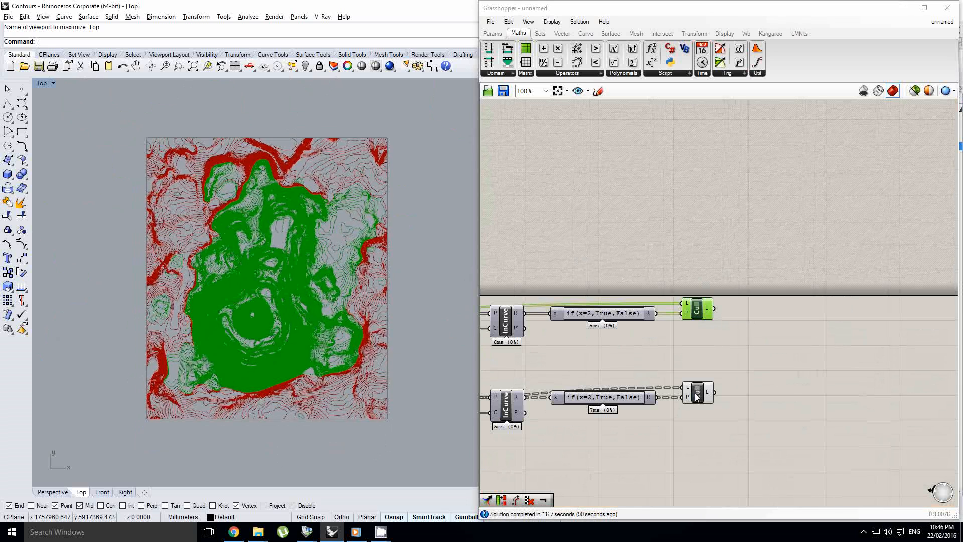
pyautogui.click(696, 398)
pyautogui.moveTo(744, 429)
pyautogui.mouseDown()
pyautogui.moveTo(703, 338)
pyautogui.moveTo(662, 281)
pyautogui.moveTo(687, 287)
pyautogui.moveTo(745, 424)
pyautogui.mouseUp()
pyautogui.click(697, 279)
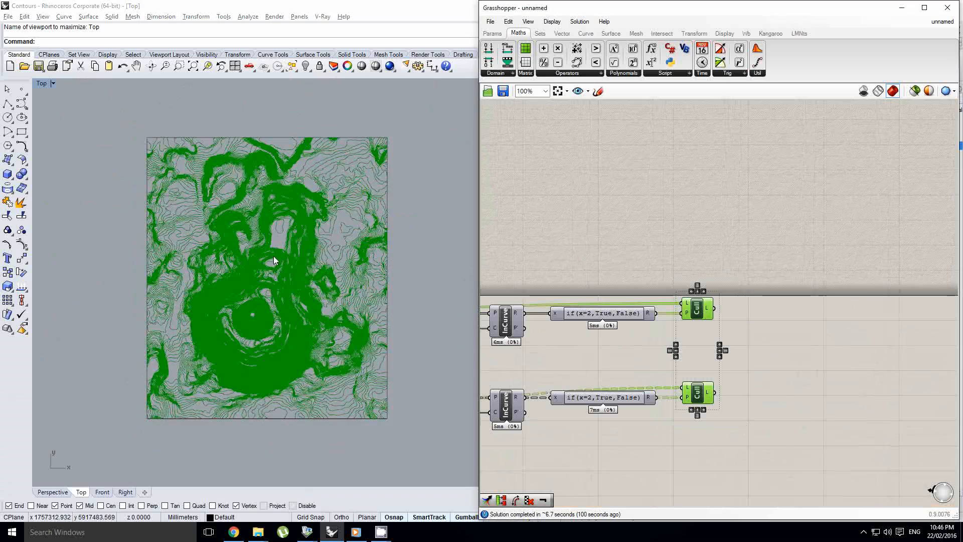
pyautogui.scroll(2, 363, 236)
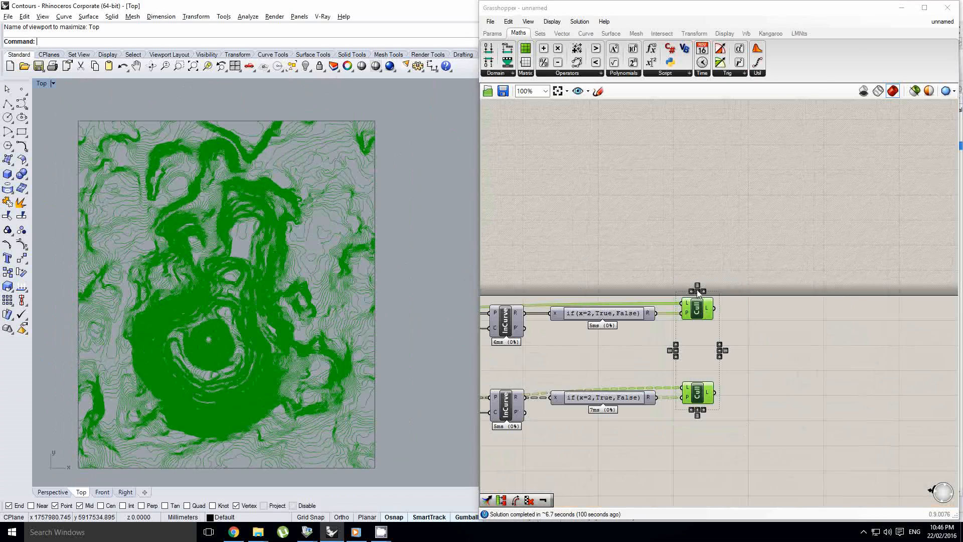
pyautogui.click(798, 328)
pyautogui.moveTo(279, 301); pyautogui.dragTo(328, 297, button='right')
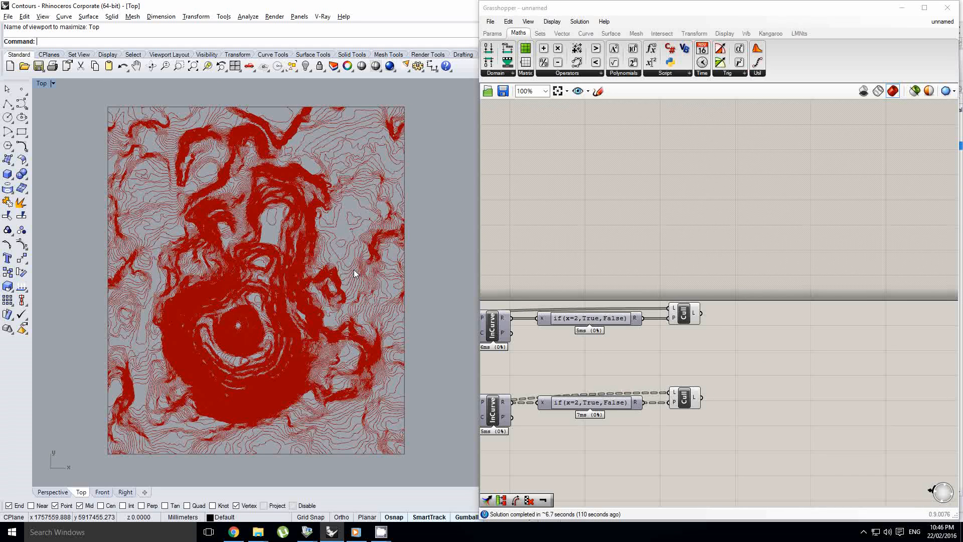
pyautogui.moveTo(354, 274); pyautogui.dragTo(364, 274, button='right')
# - Add a Delaunay Mesh component beyond the two final Cull components
pyautogui.moveTo(757, 343); pyautogui.dragTo(724, 345, button='right')
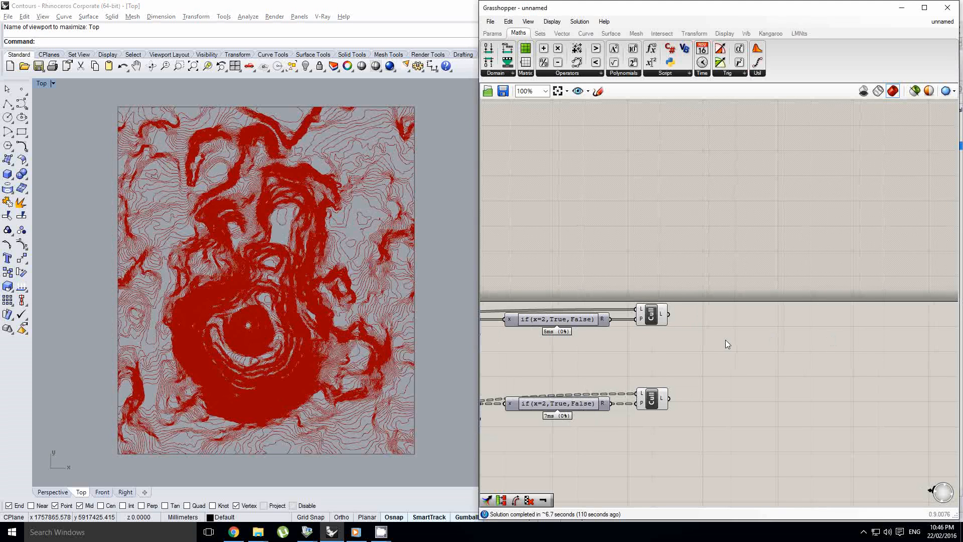
pyautogui.doubleClick(762, 327)
pyautogui.write('delauna')
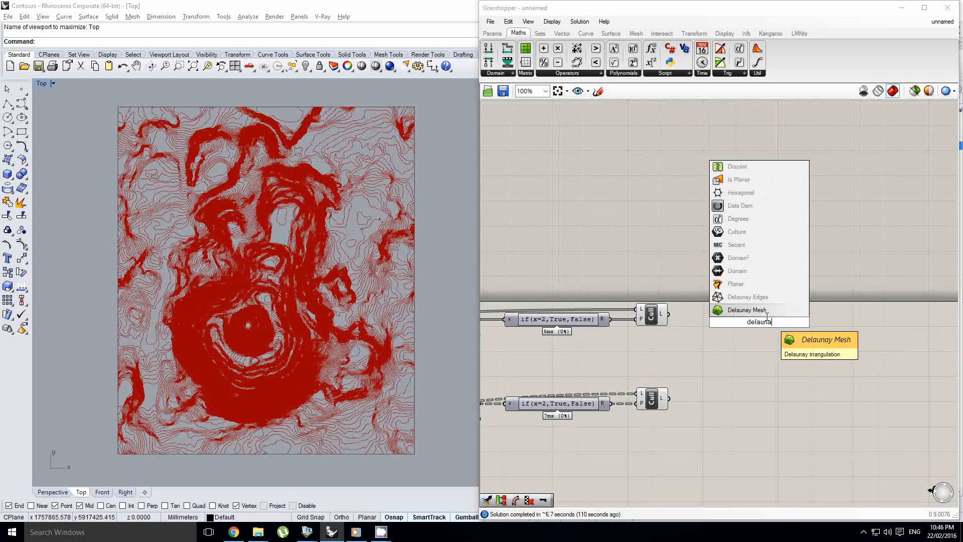
pyautogui.click(767, 314)
pyautogui.scroll(3, 759, 328)
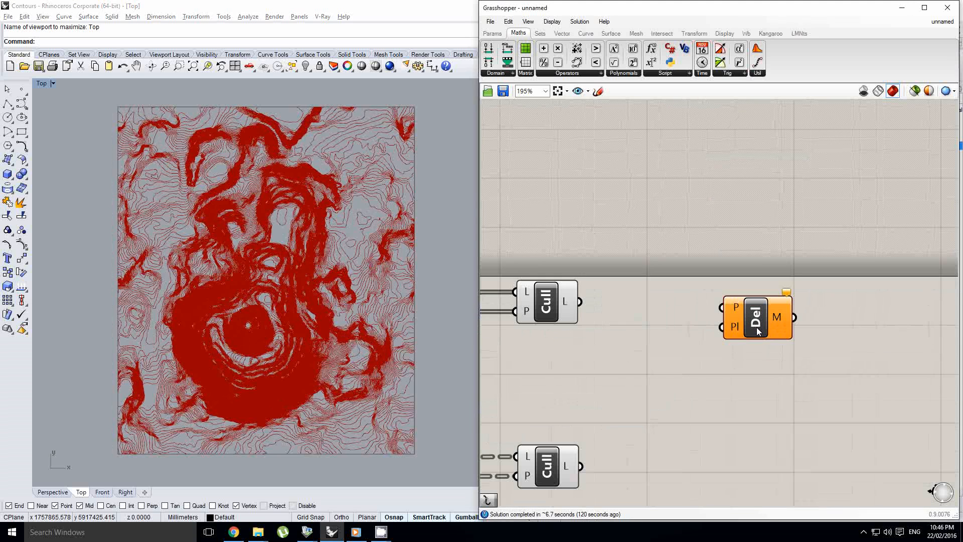
pyautogui.click(759, 331)
# - Read the description of the Delaunay Mesh's plane input and compare it with the contours in the Top view
pyautogui.scroll(-2, 768, 336)
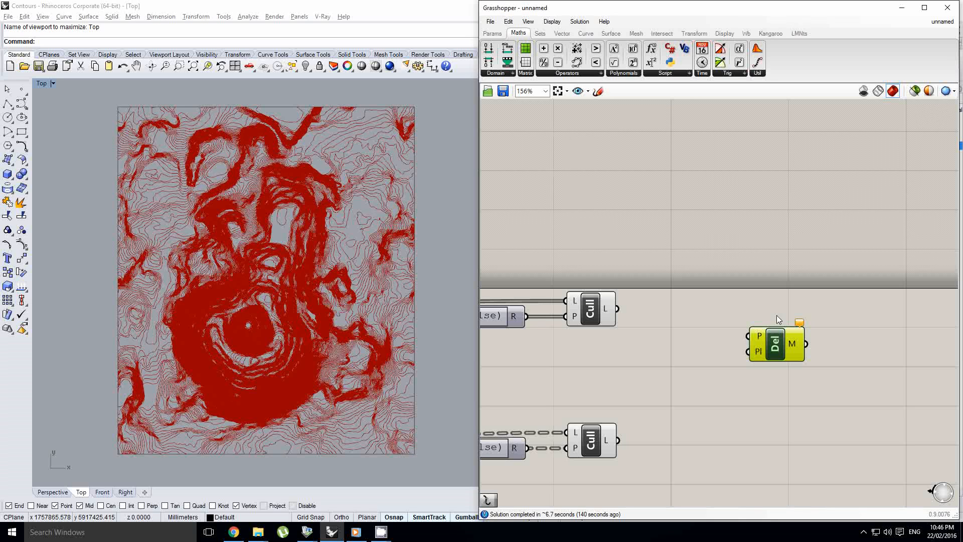
pyautogui.moveTo(776, 319); pyautogui.dragTo(767, 318, button='right')
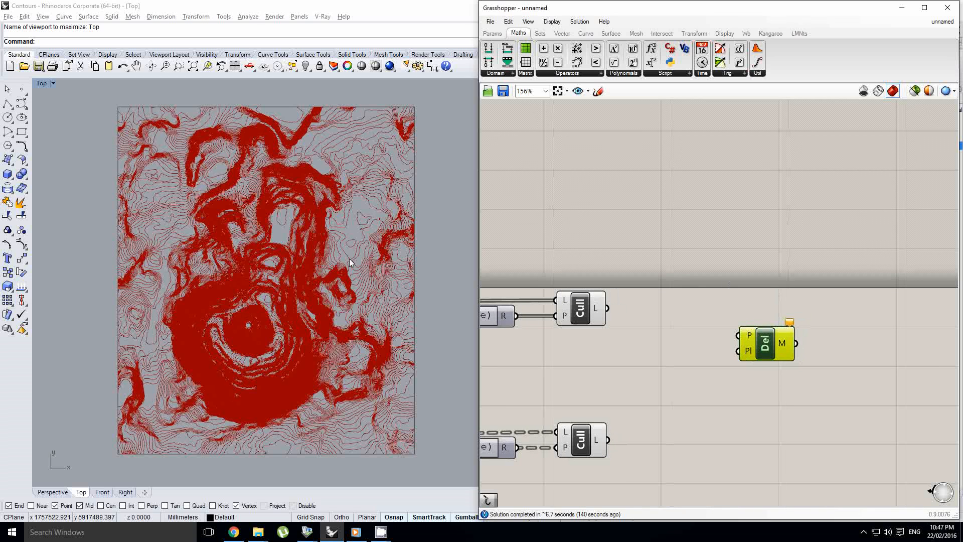
pyautogui.moveTo(349, 258); pyautogui.dragTo(363, 254, button='right')
pyautogui.scroll(2, 697, 316)
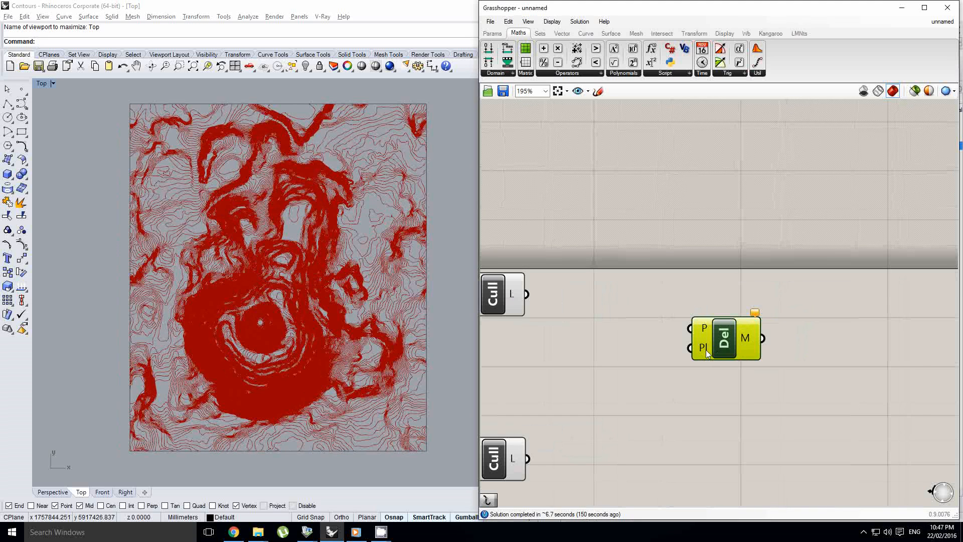
pyautogui.moveTo(706, 350)
pyautogui.moveTo(364, 305)
pyautogui.mouseDown(button='right')
pyautogui.moveTo(337, 251)
pyautogui.moveTo(340, 291)
pyautogui.mouseUp(button='right')
pyautogui.moveTo(702, 352)
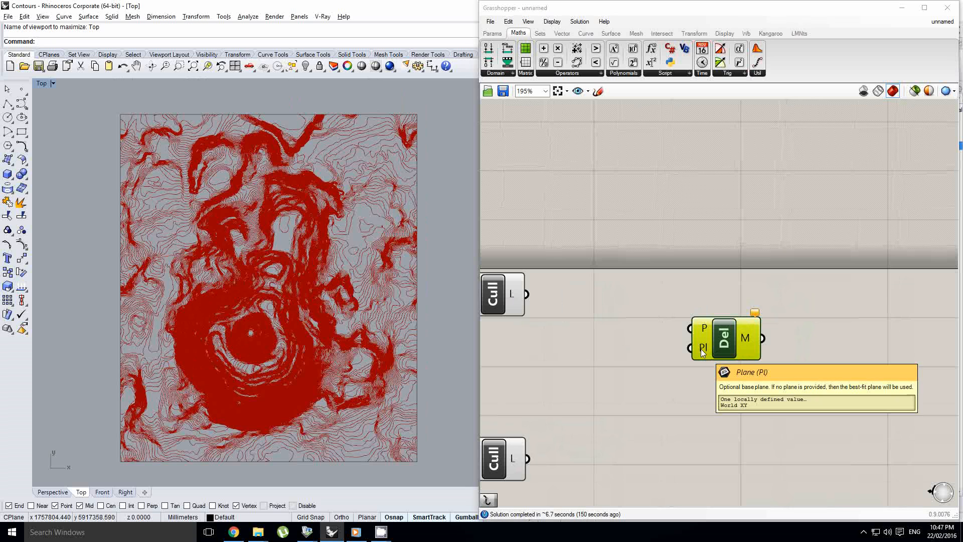
pyautogui.scroll(-5, 293, 296)
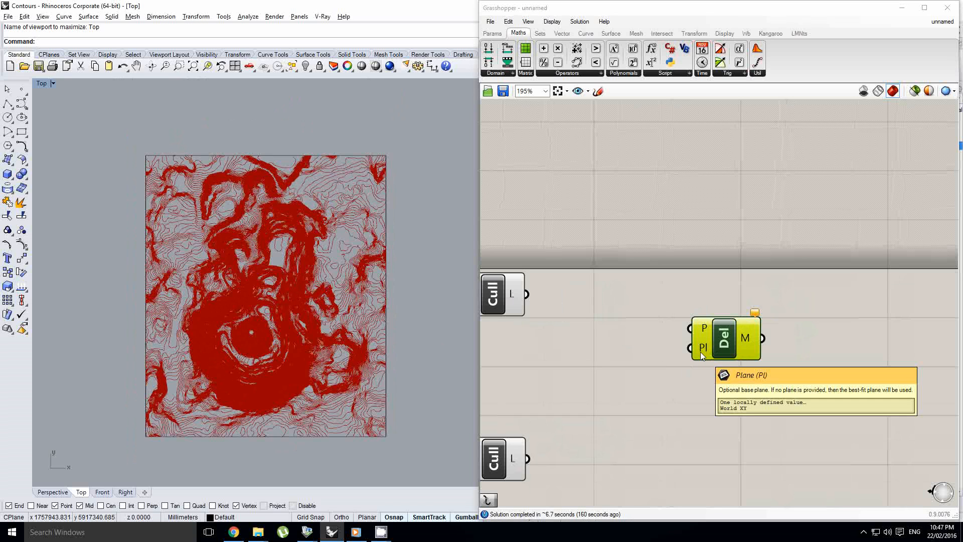
# - Move the Delaunay Mesh component farther from the Cull components to make room between them
pyautogui.moveTo(713, 340); pyautogui.dragTo(740, 344)
pyautogui.scroll(-1, 741, 343)
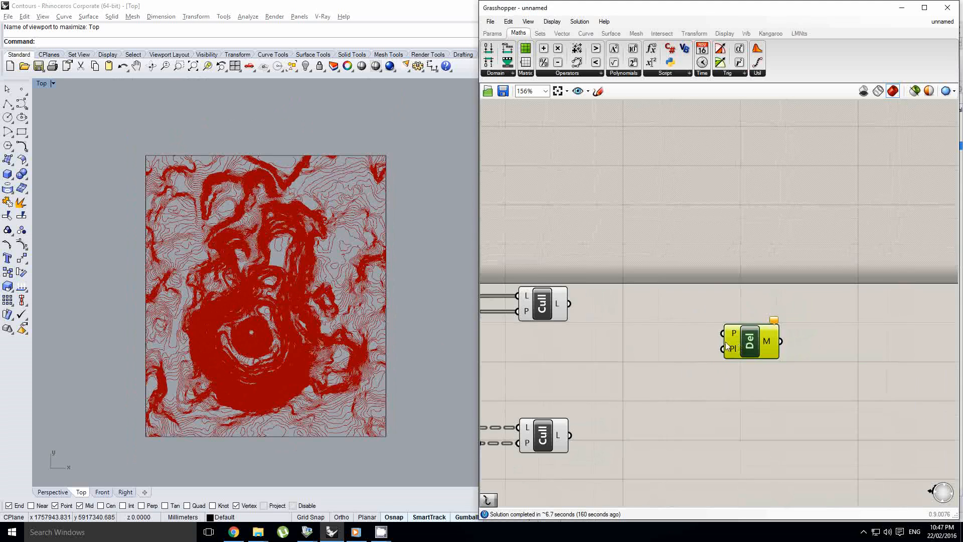
pyautogui.moveTo(676, 337); pyautogui.dragTo(709, 342, button='right')
pyautogui.click(710, 343)
pyautogui.scroll(1, 709, 342)
pyautogui.scroll(-1, 640, 336)
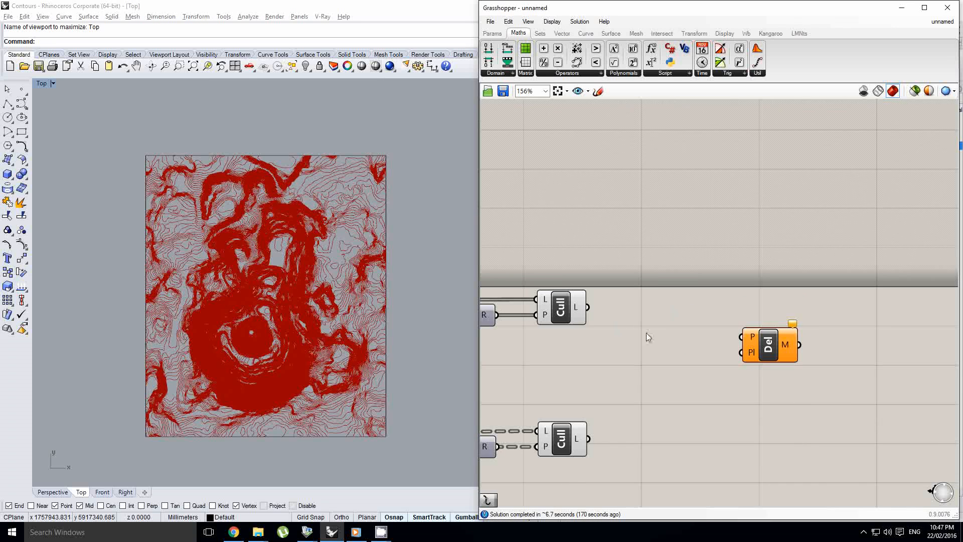
pyautogui.moveTo(761, 349); pyautogui.dragTo(810, 354)
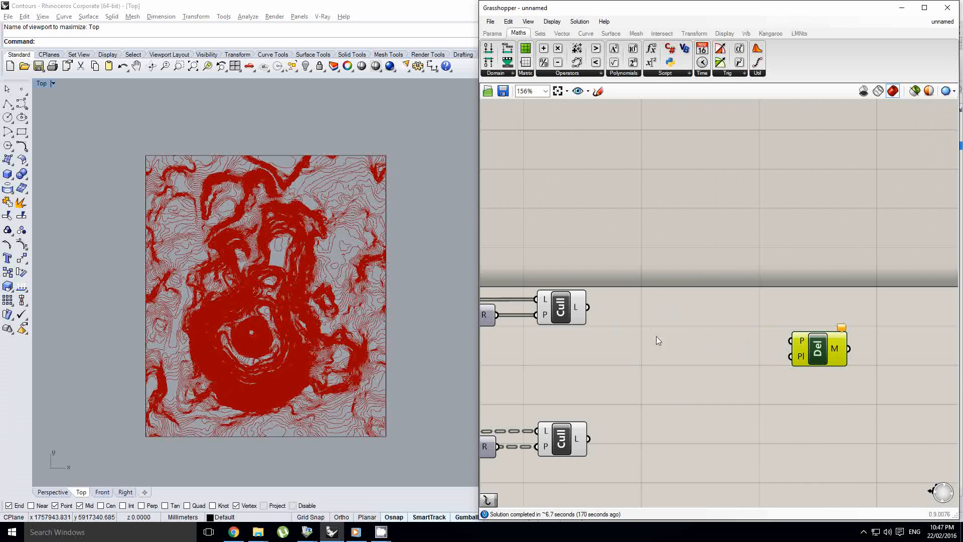
pyautogui.doubleClick(688, 347)
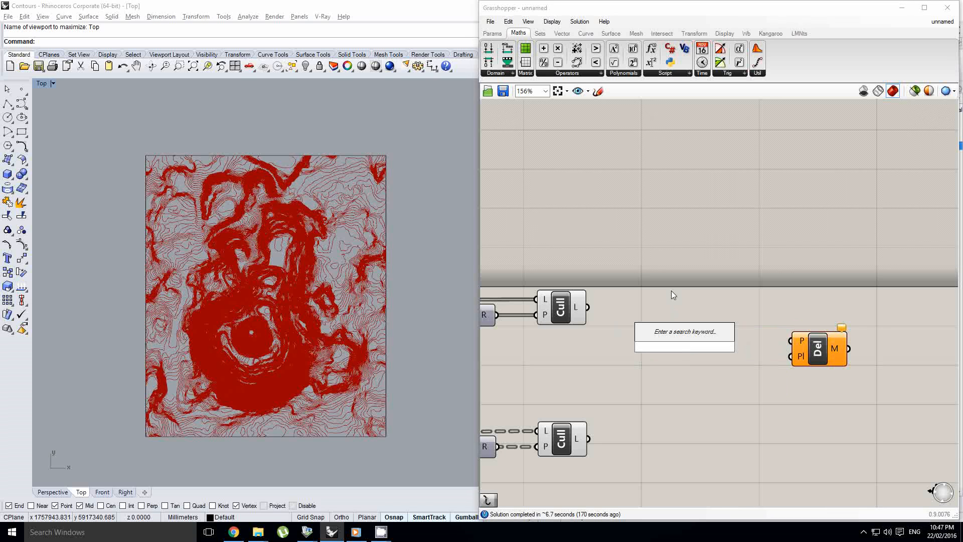
pyautogui.write('div')
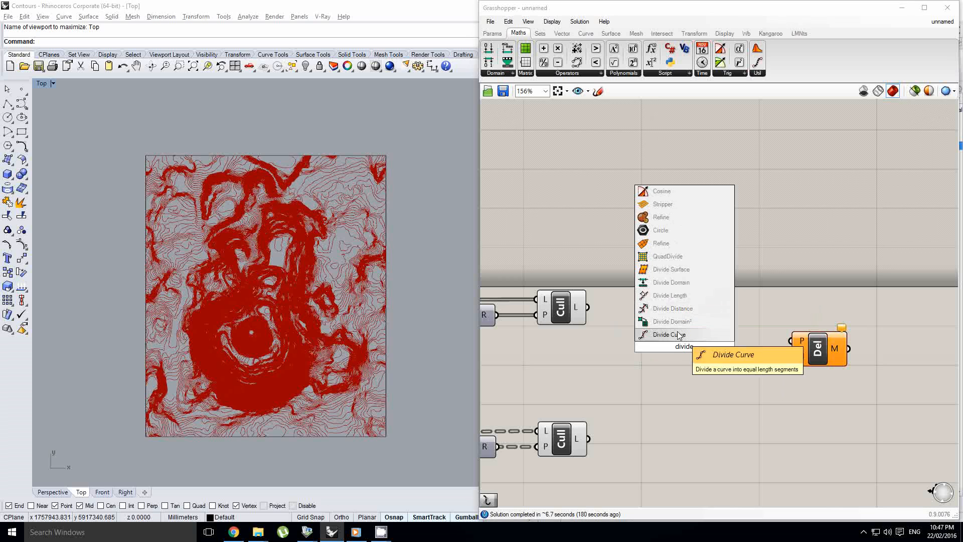
pyautogui.write('ide')
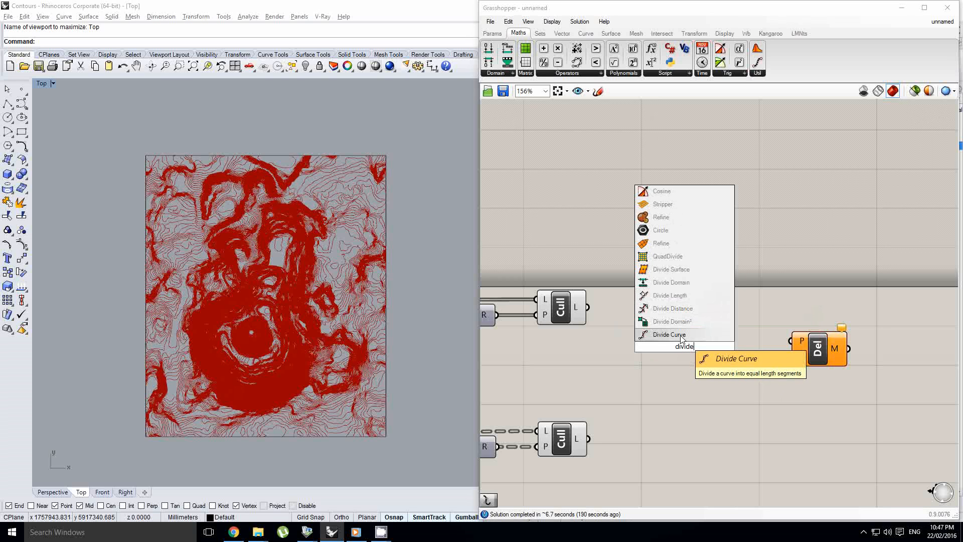
# - Inspect the contours in the Top view up close, with the upper final Cull's curves highlighted
pyautogui.scroll(3, 321, 237)
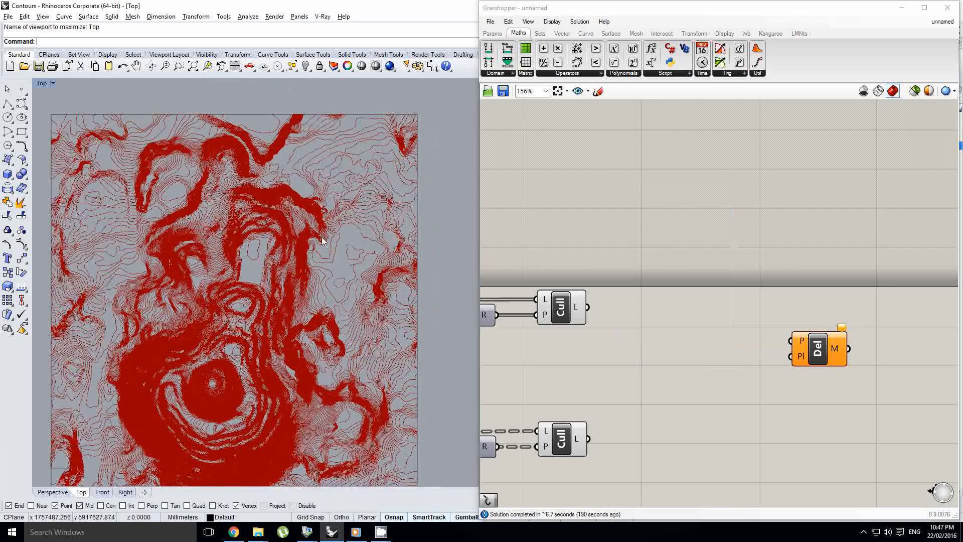
pyautogui.scroll(3, 332, 253)
pyautogui.scroll(-3, 335, 250)
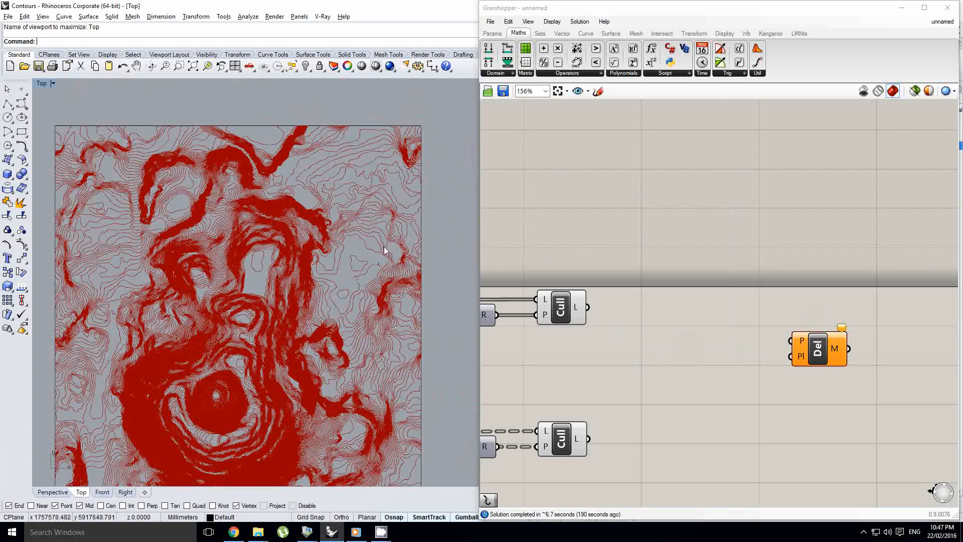
pyautogui.click(573, 315)
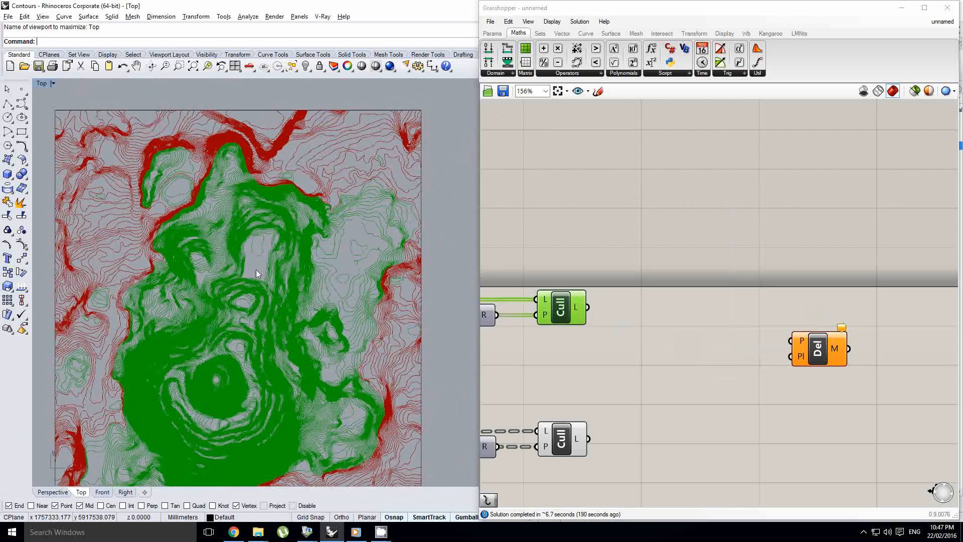
pyautogui.scroll(3, 255, 273)
pyautogui.scroll(-4, 258, 209)
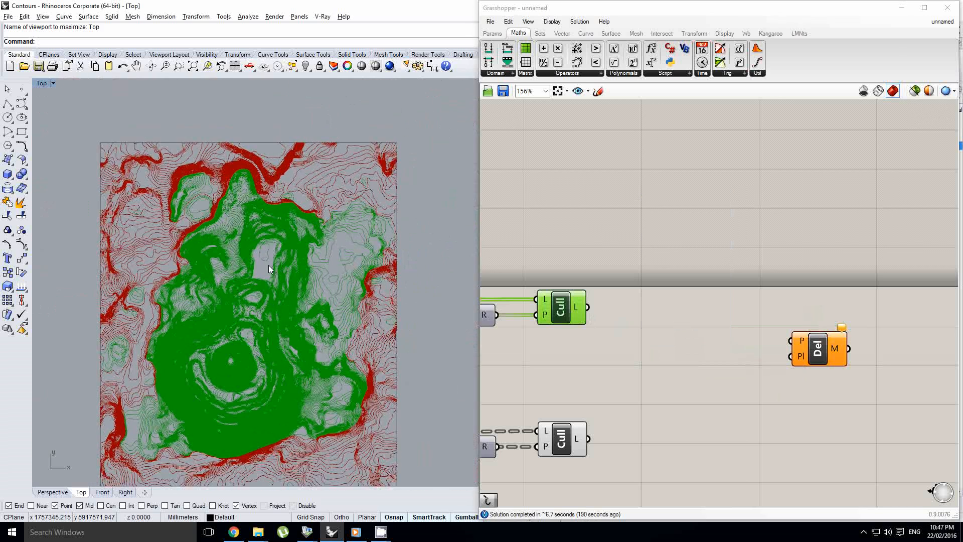
# - Add a Divide Distance component between the upper final Cull and the Delaunay Mesh
pyautogui.doubleClick(658, 350)
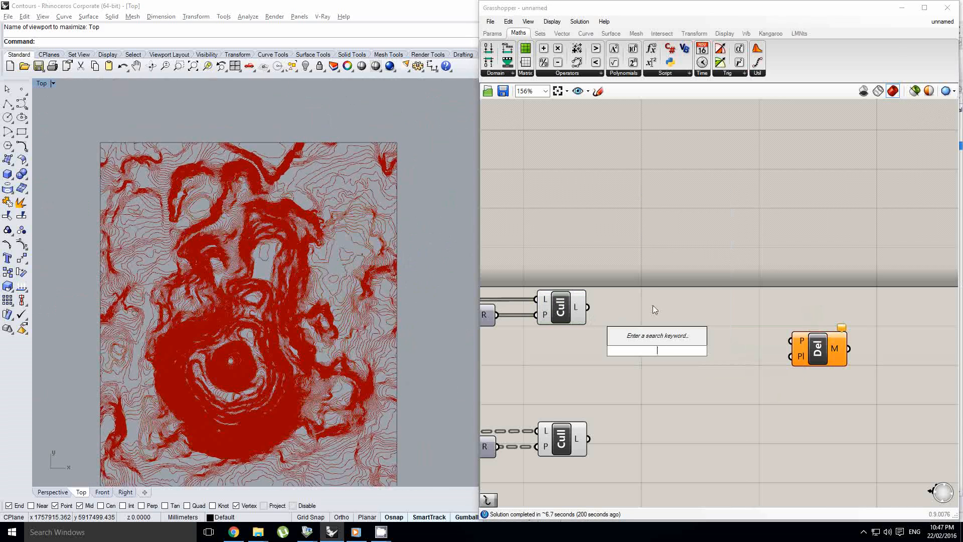
pyautogui.write('divd')
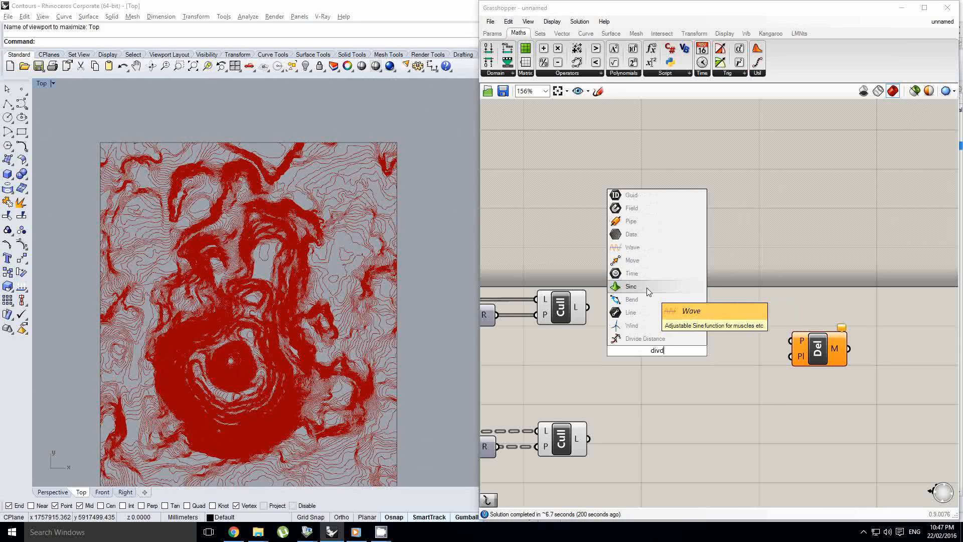
pyautogui.press('BackSpace')
pyautogui.write('ide')
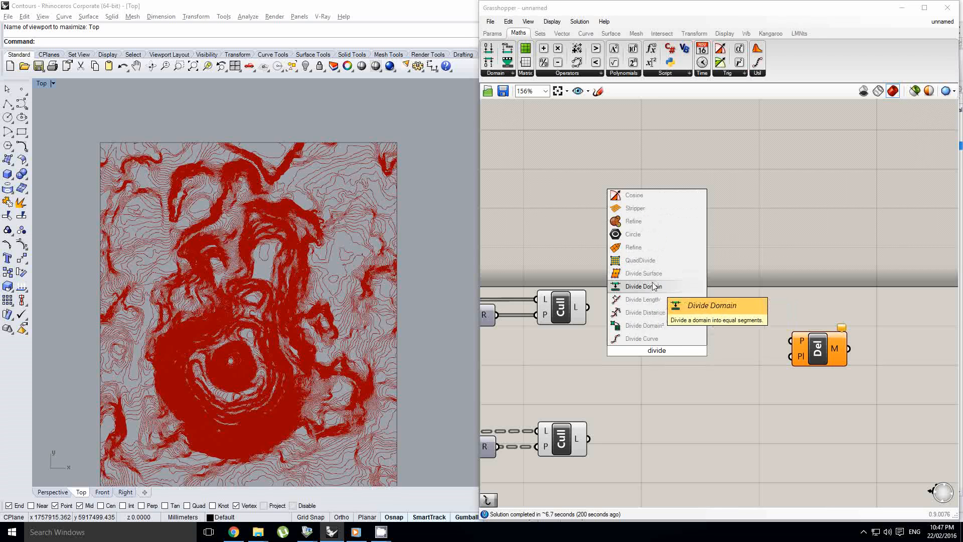
pyautogui.click(667, 314)
pyautogui.scroll(1, 667, 316)
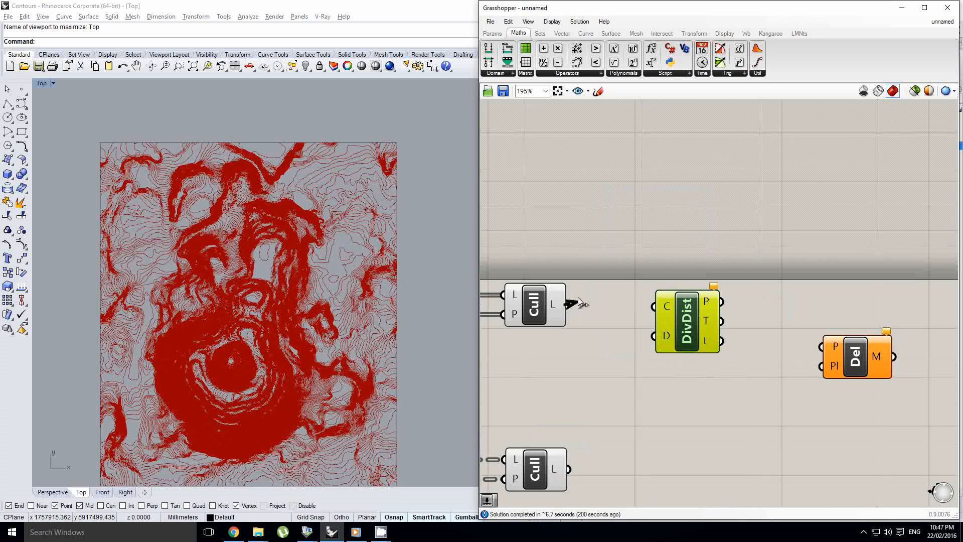
# - Connect the list outputs of both final Cull components to the curve input of Divide Distance
pyautogui.moveTo(580, 301); pyautogui.dragTo(654, 308)
pyautogui.moveTo(684, 324); pyautogui.dragTo(696, 322)
pyautogui.keyDown('shift'); pyautogui.moveTo(569, 470); pyautogui.dragTo(666, 312); pyautogui.keyUp('shift')
# - Try flattening the curve input of the Divide Distance component
pyautogui.rightClick(678, 307)
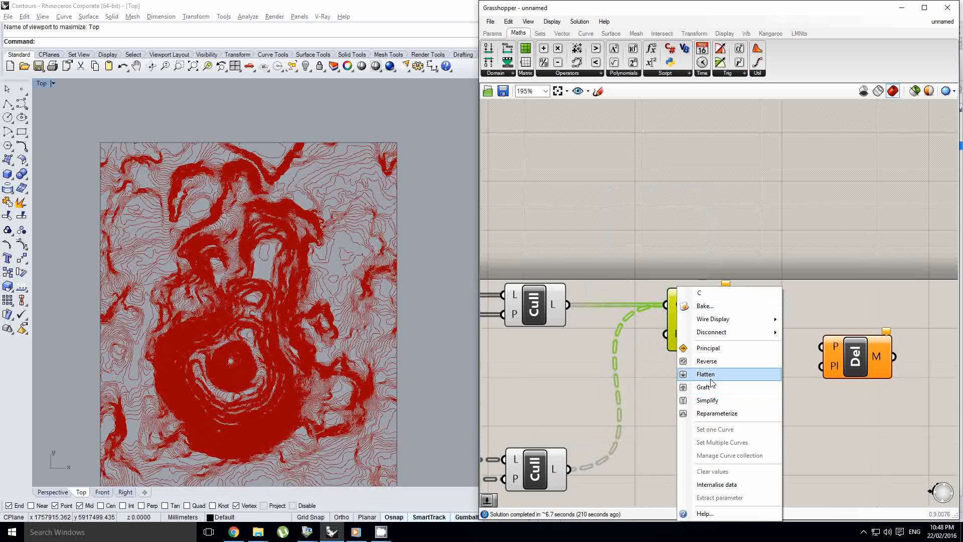
pyautogui.click(713, 380)
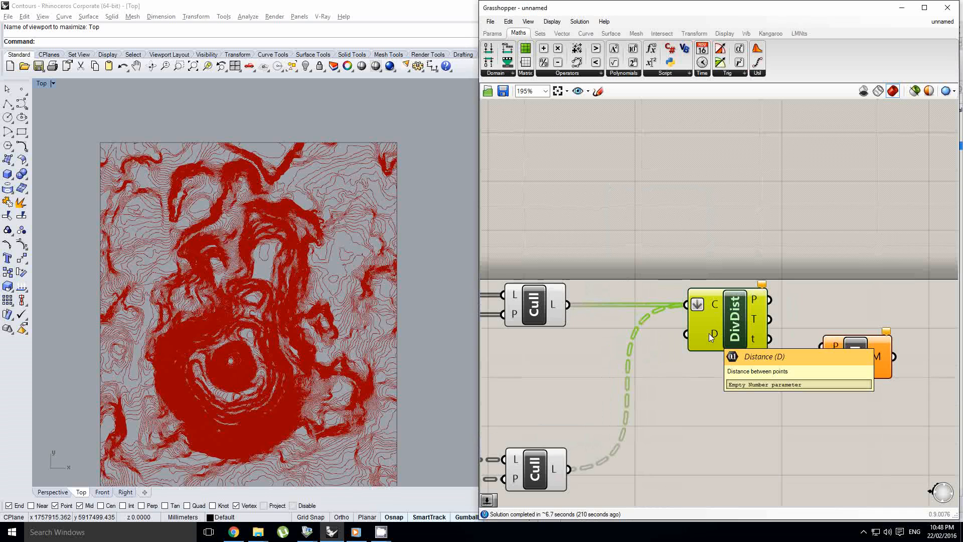
pyautogui.rightClick(714, 303)
pyautogui.click(743, 374)
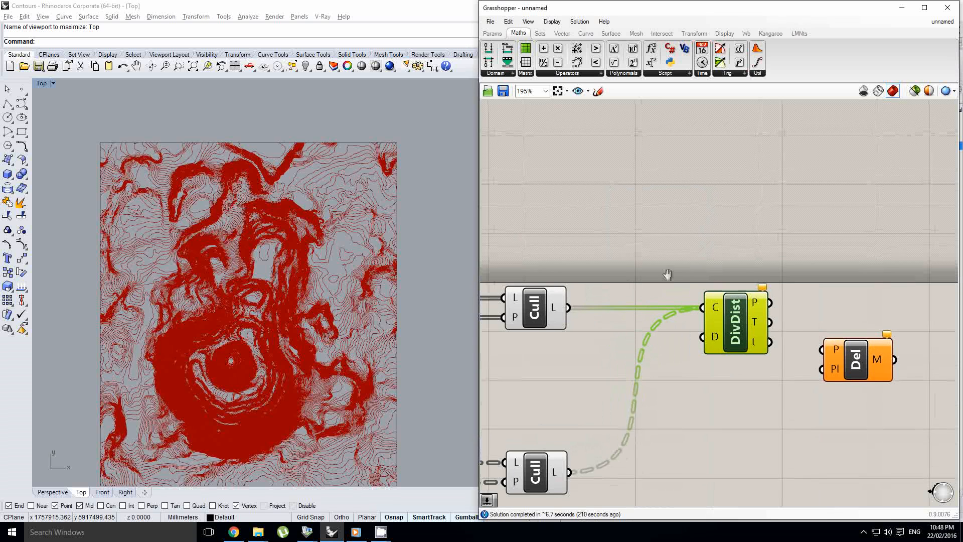
# - Gauge a division distance of about 20 mm beside the contours in the Top view with a temporary vertical polyline, and cancel it
pyautogui.moveTo(666, 275); pyautogui.dragTo(673, 284, button='right')
pyautogui.scroll(2, 721, 351)
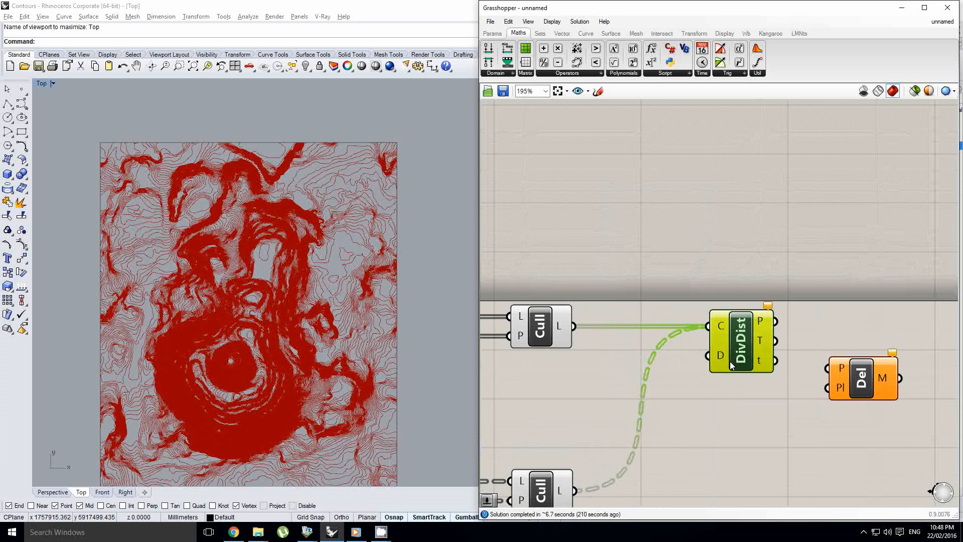
pyautogui.scroll(2, 312, 280)
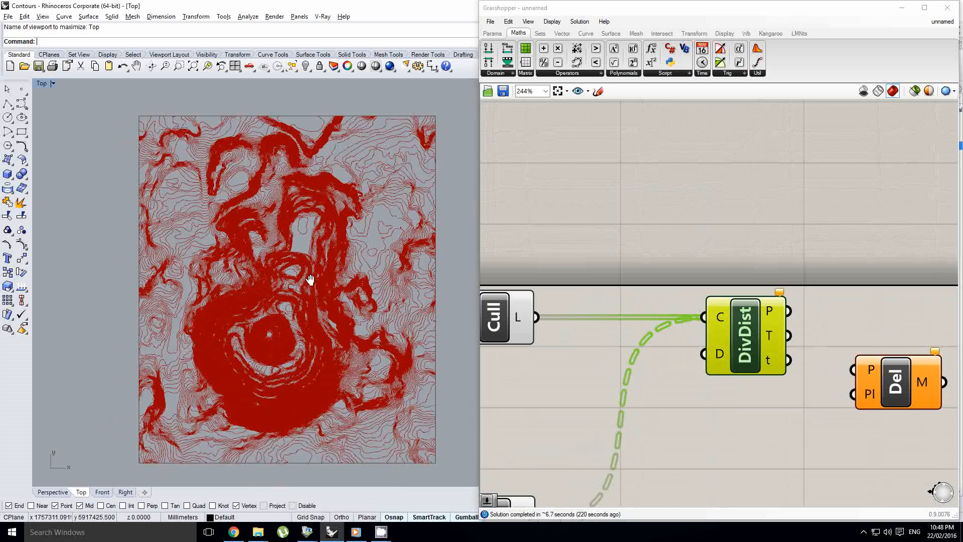
pyautogui.scroll(3, 162, 225)
pyautogui.scroll(5, 182, 220)
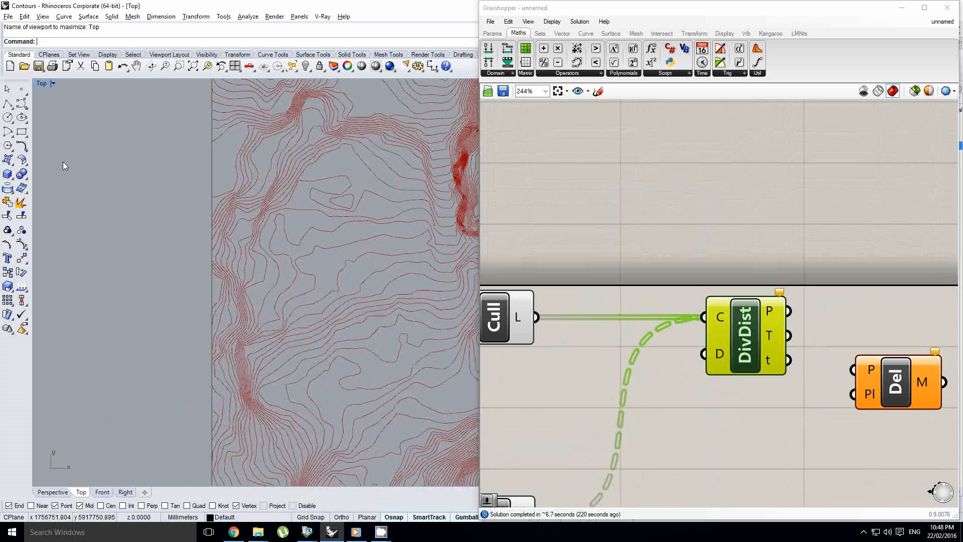
pyautogui.click(8, 104)
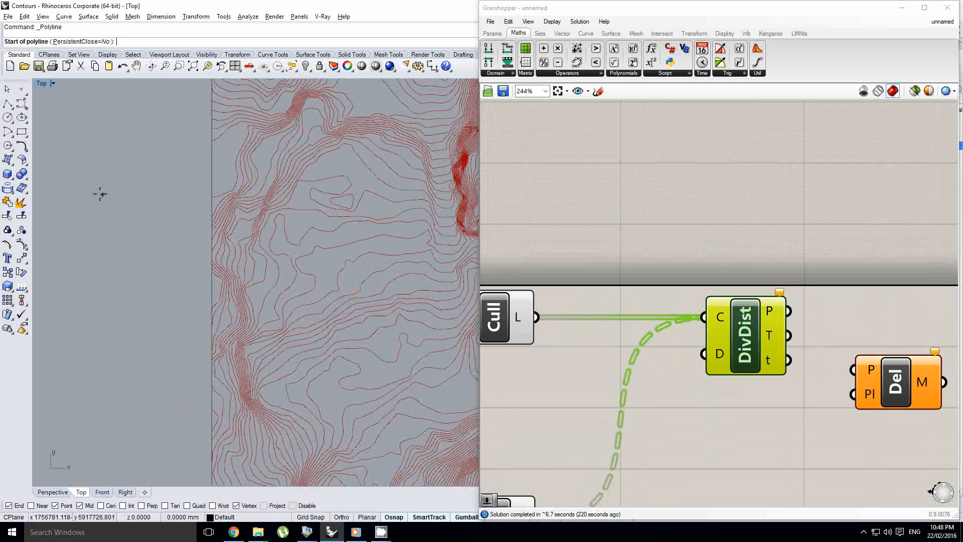
pyautogui.click(197, 245)
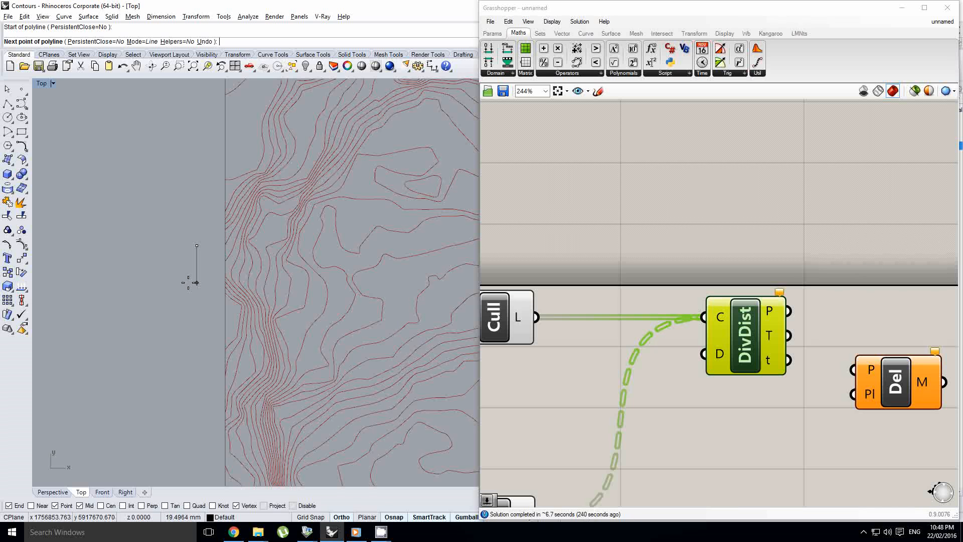
pyautogui.press('F8')
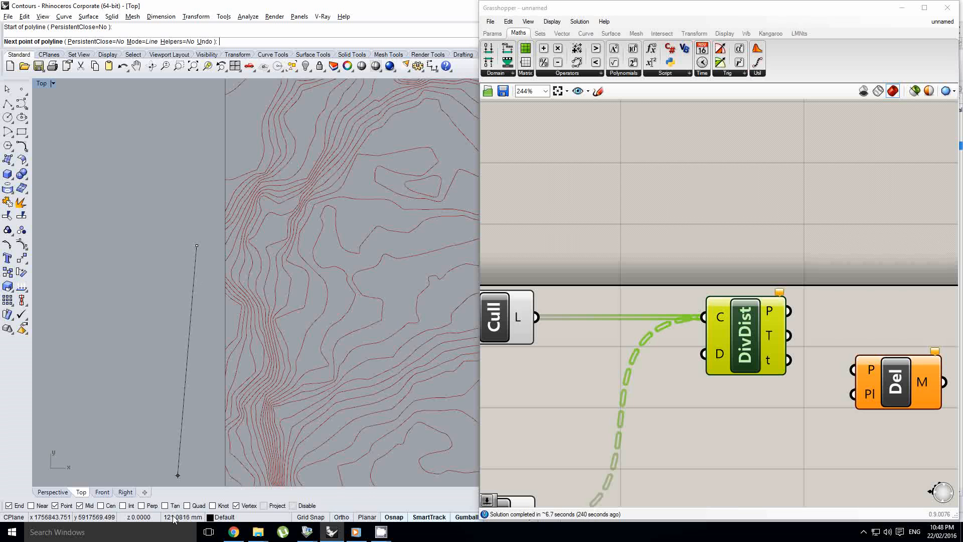
pyautogui.press('F8')
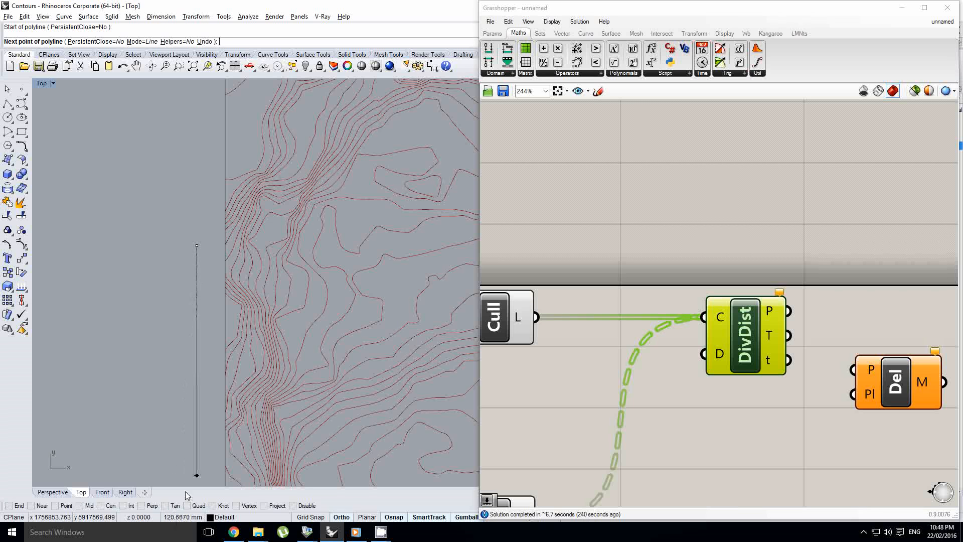
pyautogui.press('alt')
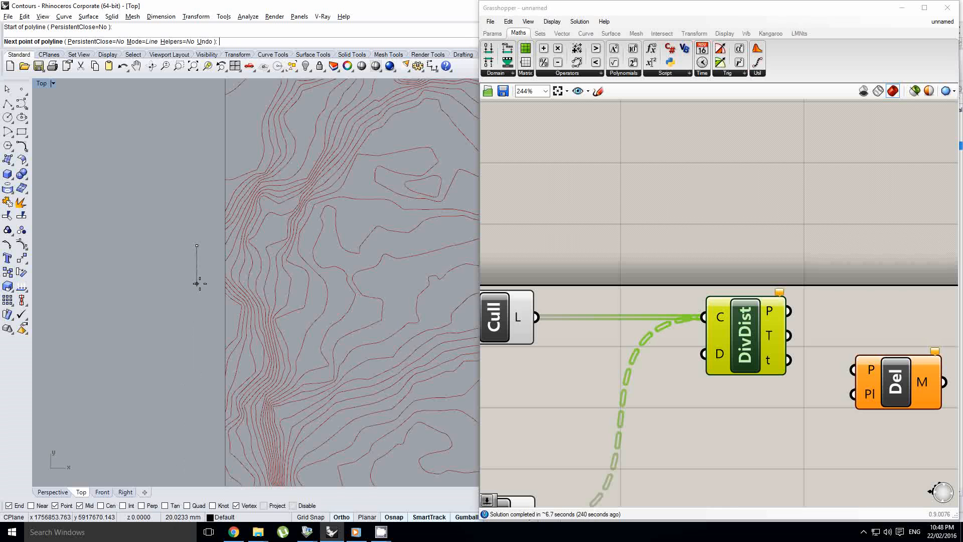
pyautogui.press('Escape')
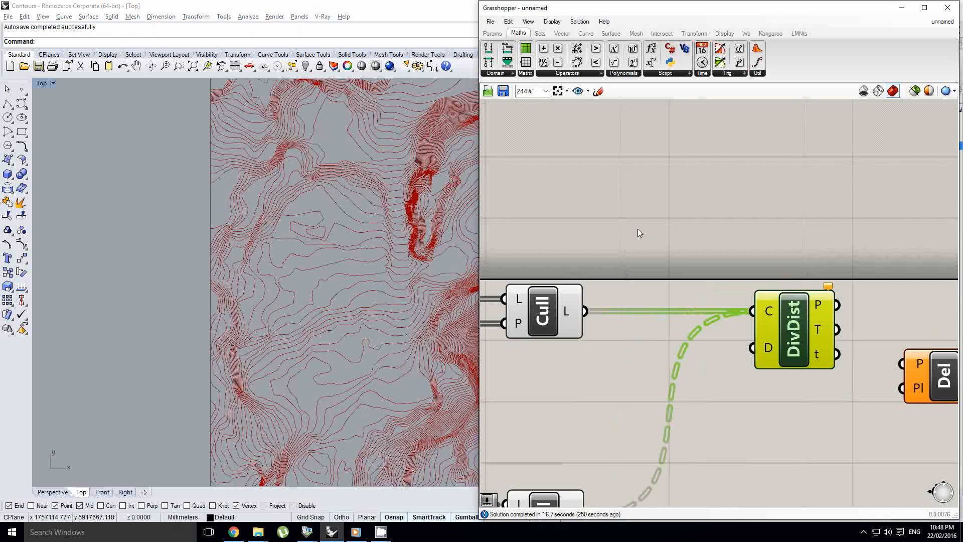
# - Add a Number Slider to the canvas above the upper final Cull component
pyautogui.moveTo(638, 233); pyautogui.dragTo(665, 263, button='right')
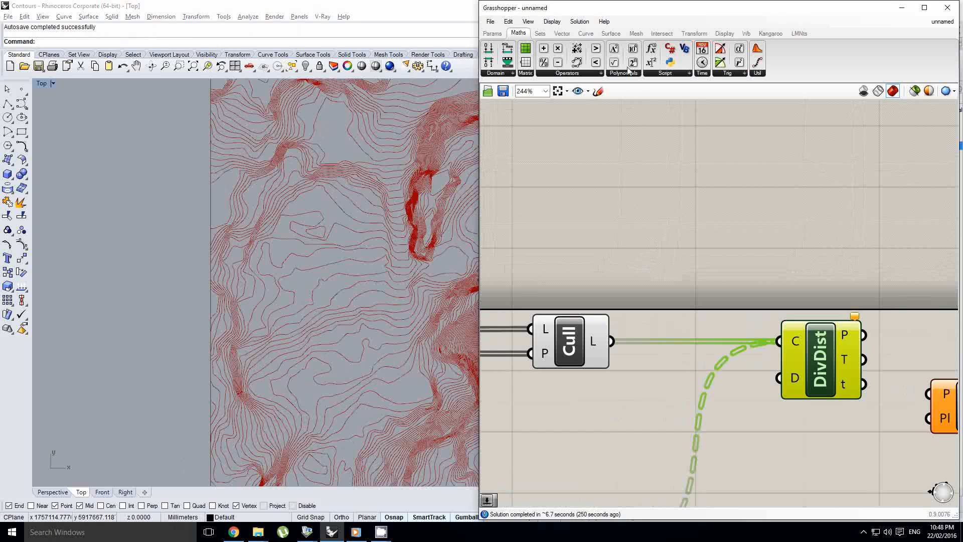
pyautogui.scroll(-5, 98, 245)
pyautogui.scroll(-2, 98, 244)
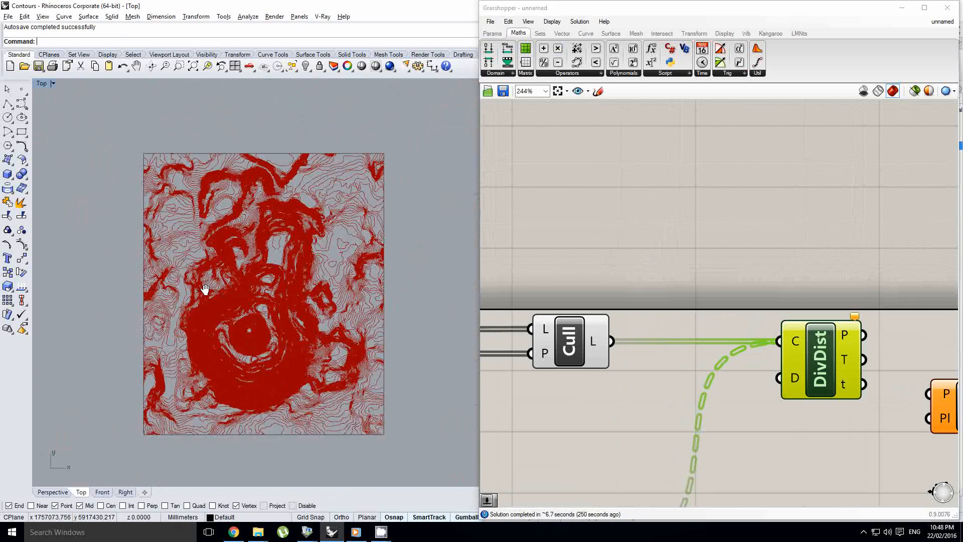
pyautogui.moveTo(204, 276); pyautogui.dragTo(222, 254, button='right')
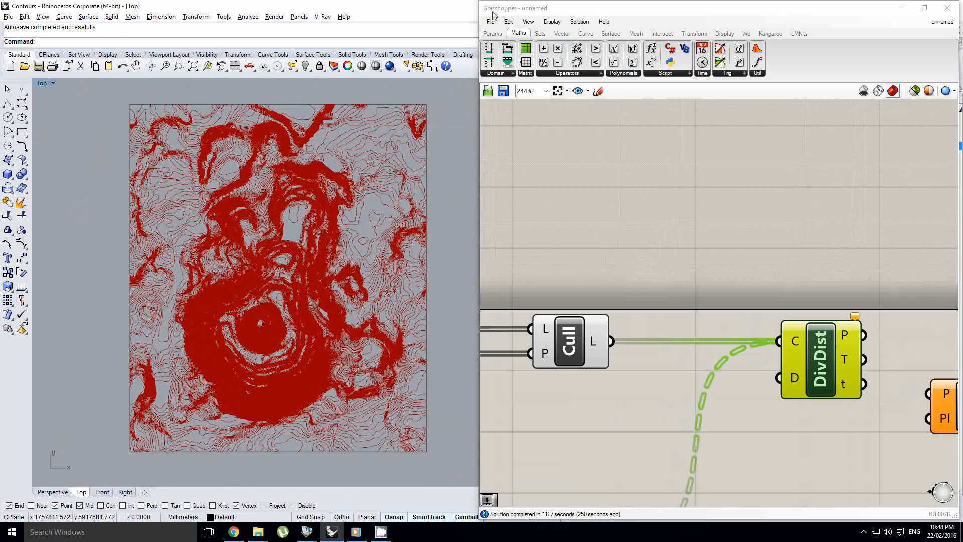
pyautogui.click(492, 33)
pyautogui.moveTo(618, 50); pyautogui.dragTo(638, 257)
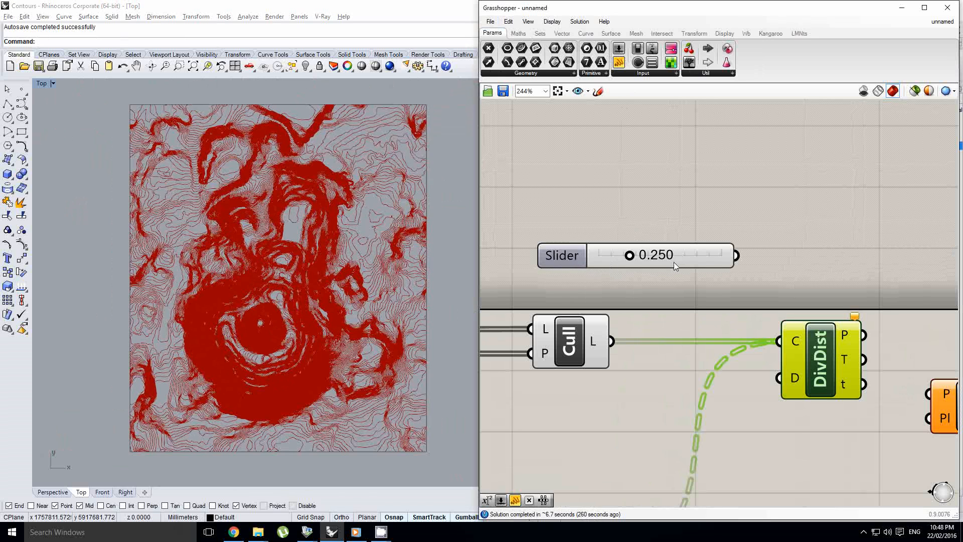
# - Set the new slider's maximum to 20 and its value to 20
pyautogui.doubleClick(565, 260)
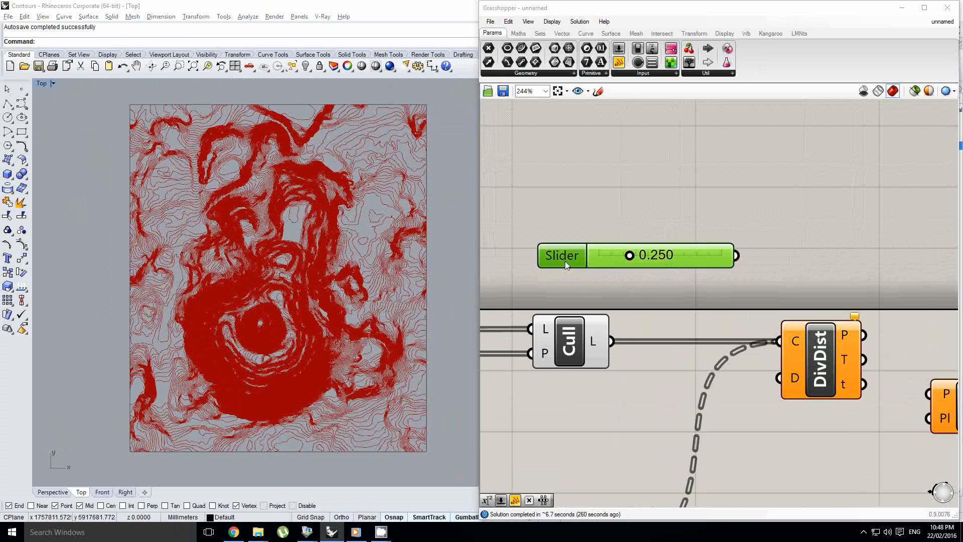
pyautogui.doubleClick(575, 290)
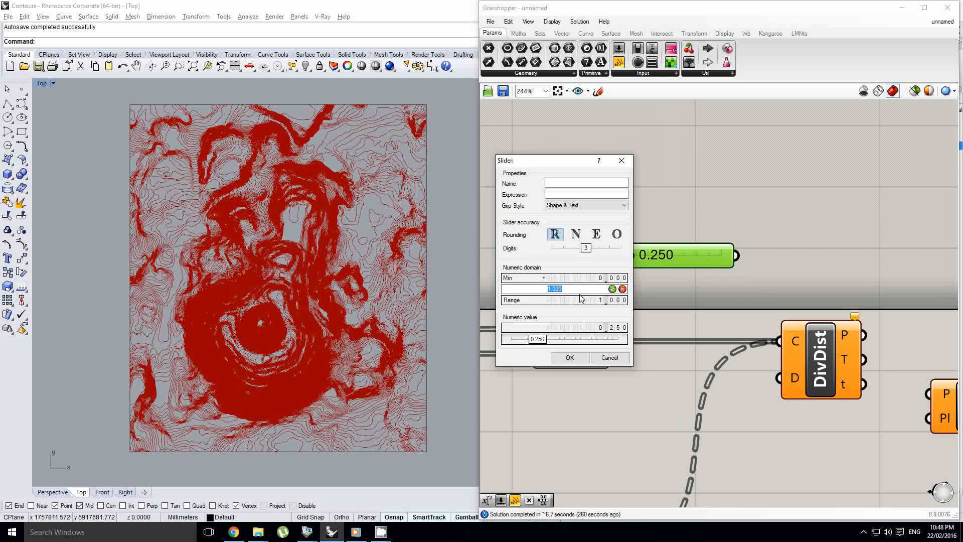
pyautogui.write('20')
pyautogui.click(570, 357)
pyautogui.doubleClick(671, 257)
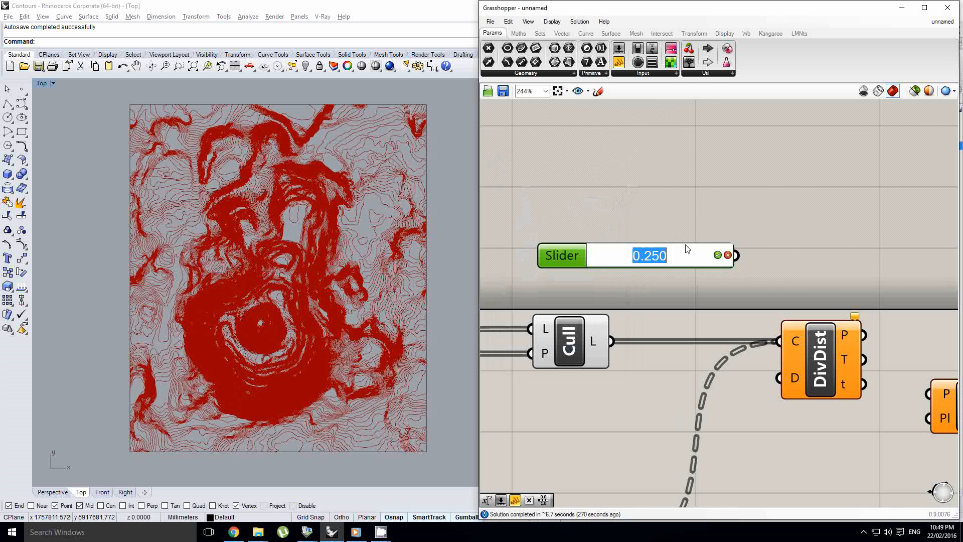
pyautogui.write('20')
pyautogui.press('Return')
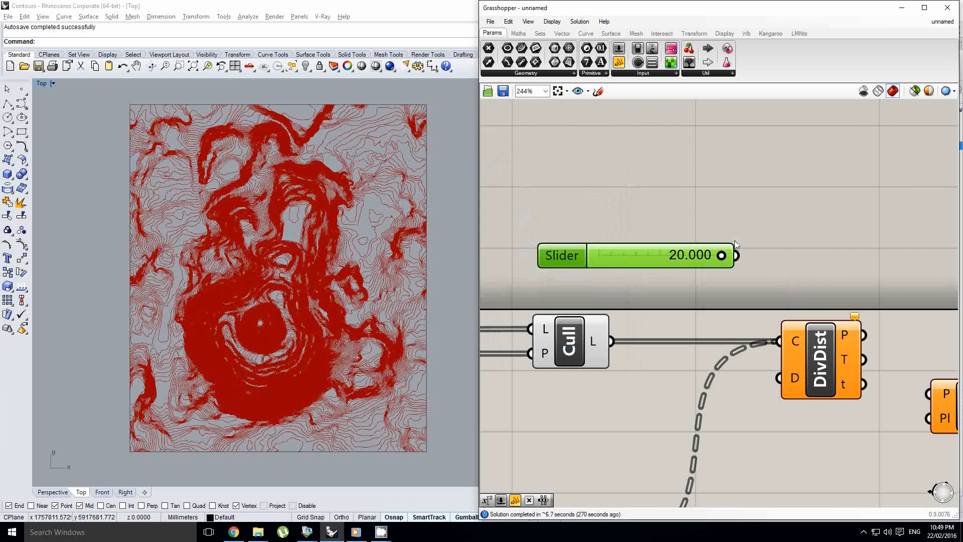
# - Connect the 20.000 slider to the D input of Divide Distance and move the Delaunay component farther from it
pyautogui.moveTo(737, 257); pyautogui.dragTo(779, 378)
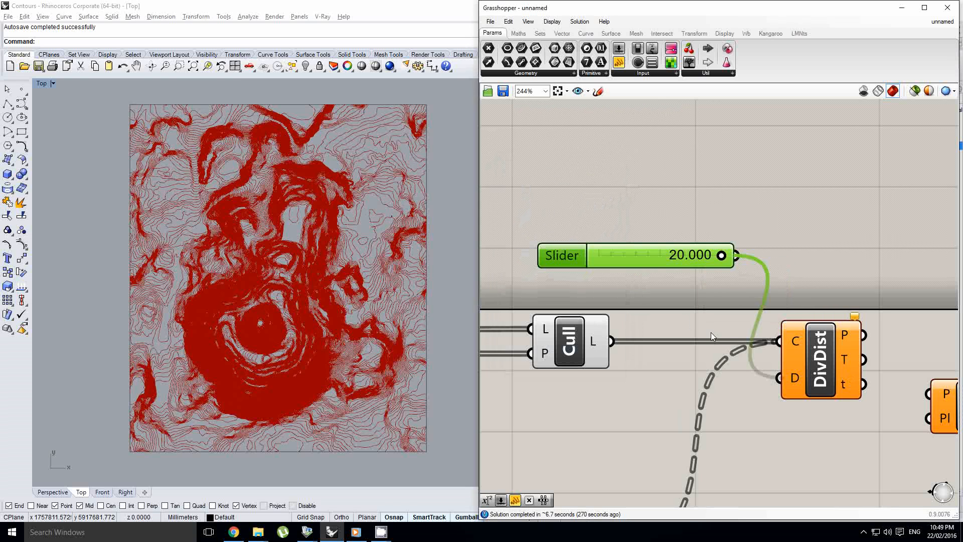
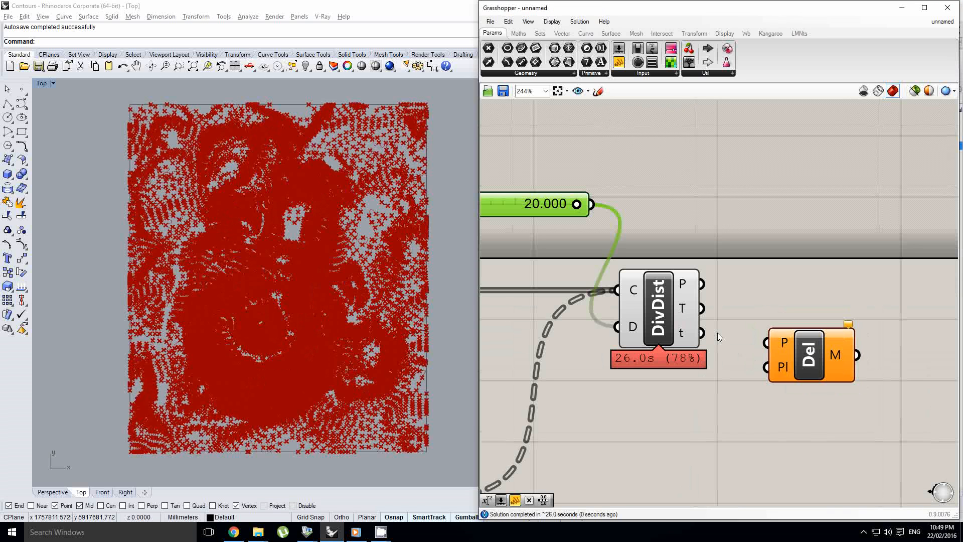
pyautogui.click(782, 347)
pyautogui.moveTo(783, 346); pyautogui.dragTo(798, 285, button='right')
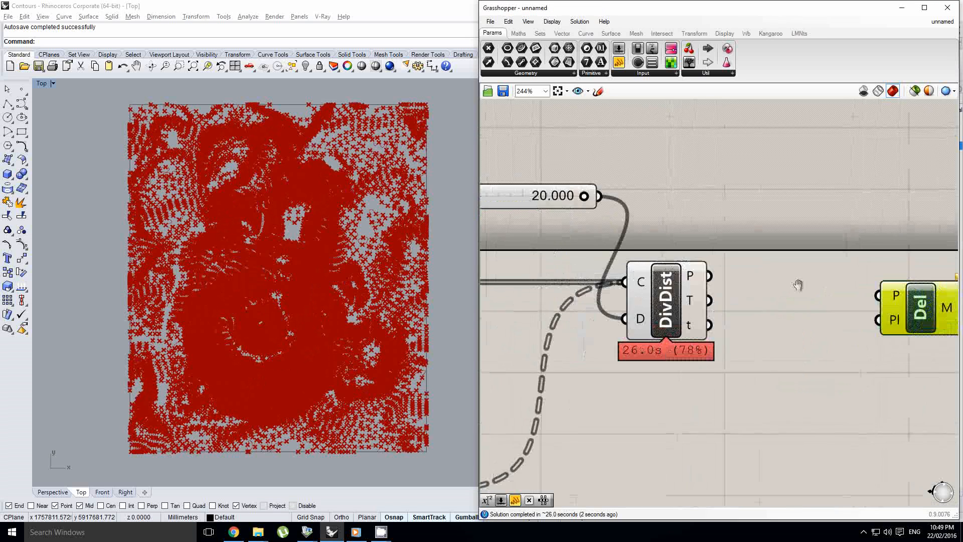
# - Turn off the preview of the Divide Distance component and both Cull components
pyautogui.scroll(-4, 798, 285)
pyautogui.moveTo(761, 396); pyautogui.dragTo(617, 260)
pyautogui.middleClick(617, 261)
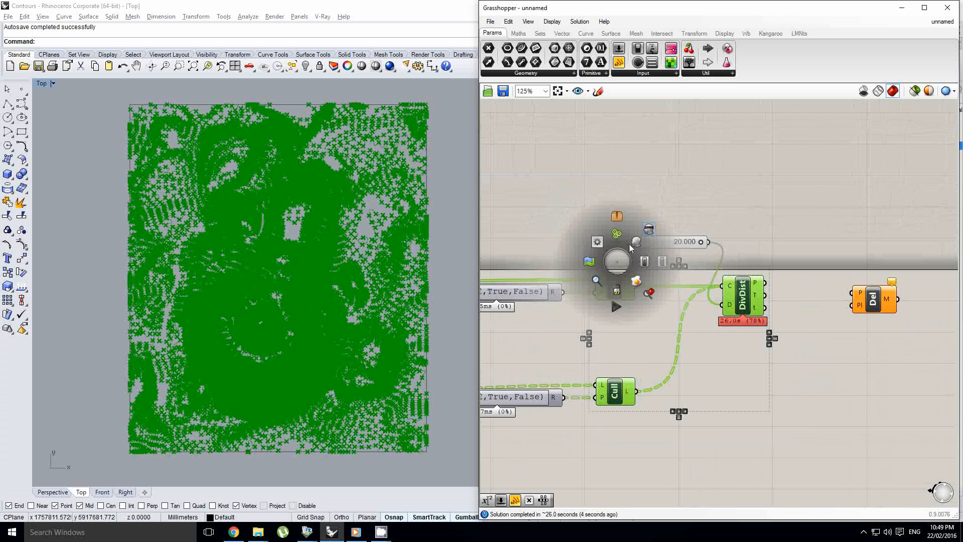
pyautogui.click(632, 248)
pyautogui.moveTo(664, 240); pyautogui.dragTo(649, 271, button='right')
pyautogui.click(647, 274)
pyautogui.scroll(1, 619, 279)
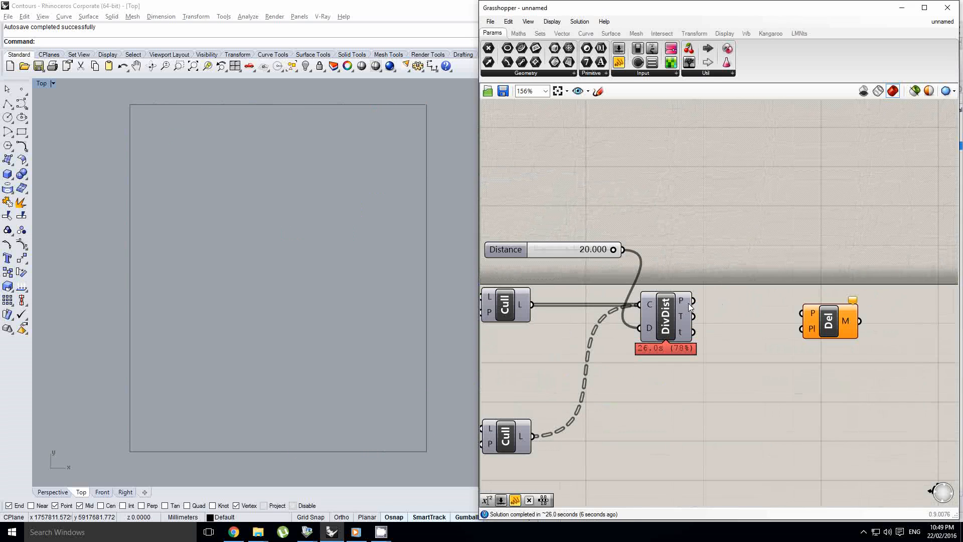
# - Connect the P output of Divide Distance to the Delaunay mesh's P input and flatten that output
pyautogui.moveTo(692, 301); pyautogui.dragTo(829, 312)
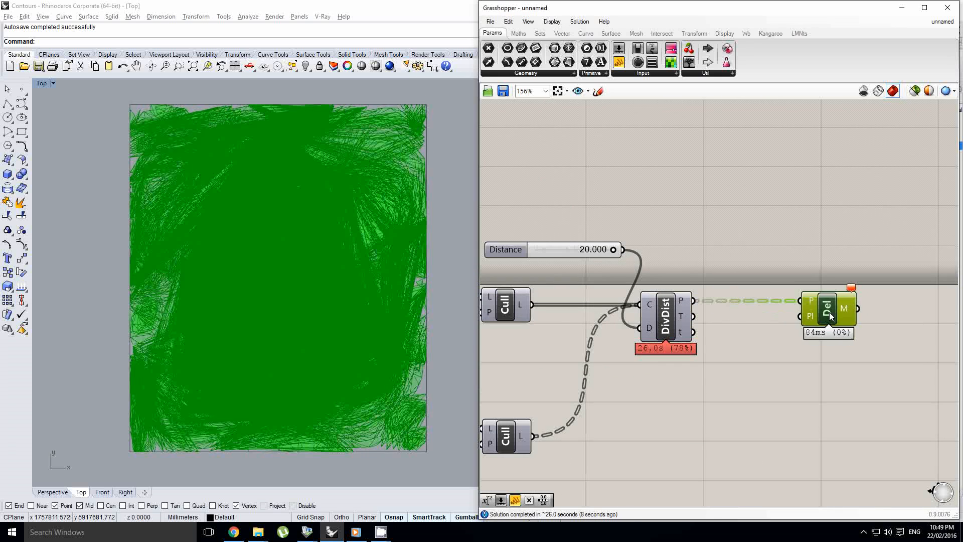
pyautogui.scroll(1, 828, 312)
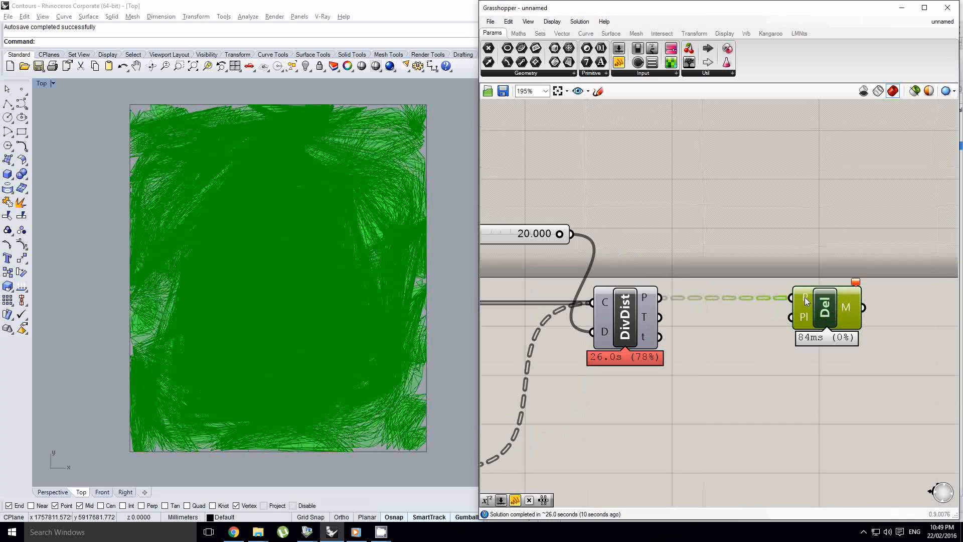
pyautogui.rightClick(639, 297)
pyautogui.click(671, 359)
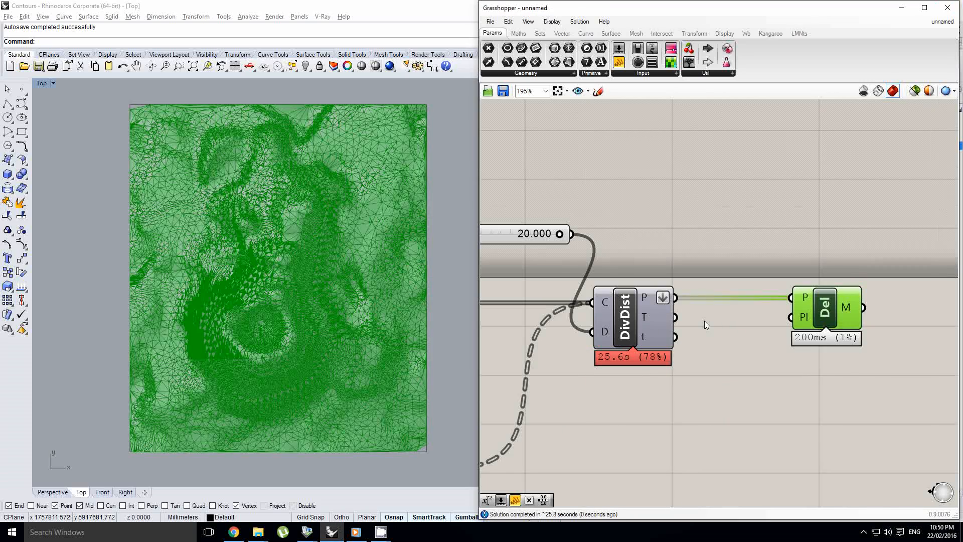
# - Examine the triangulated terrain mesh up close in the Top view, from the upper edge to the crater
pyautogui.scroll(7, 704, 321)
pyautogui.scroll(8, 266, 160)
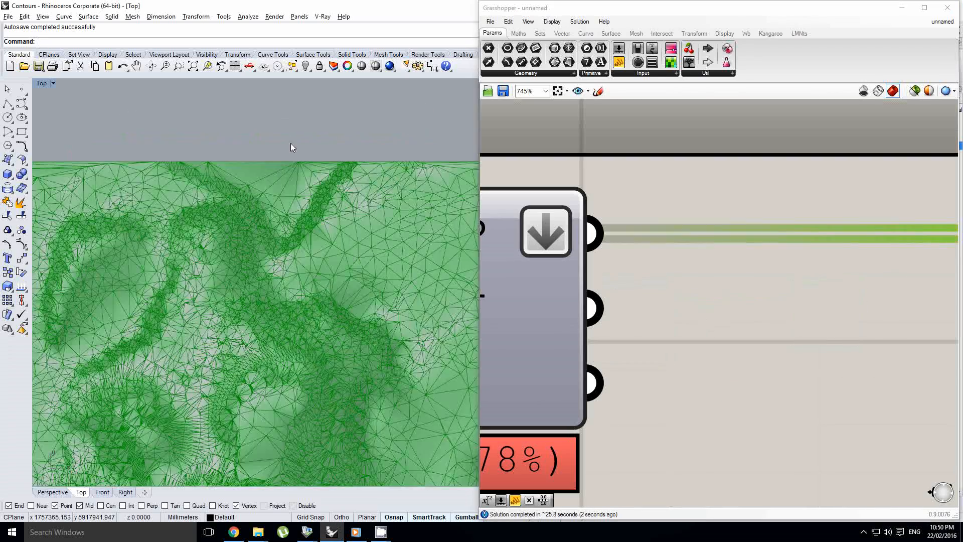
pyautogui.scroll(-8, 333, 196)
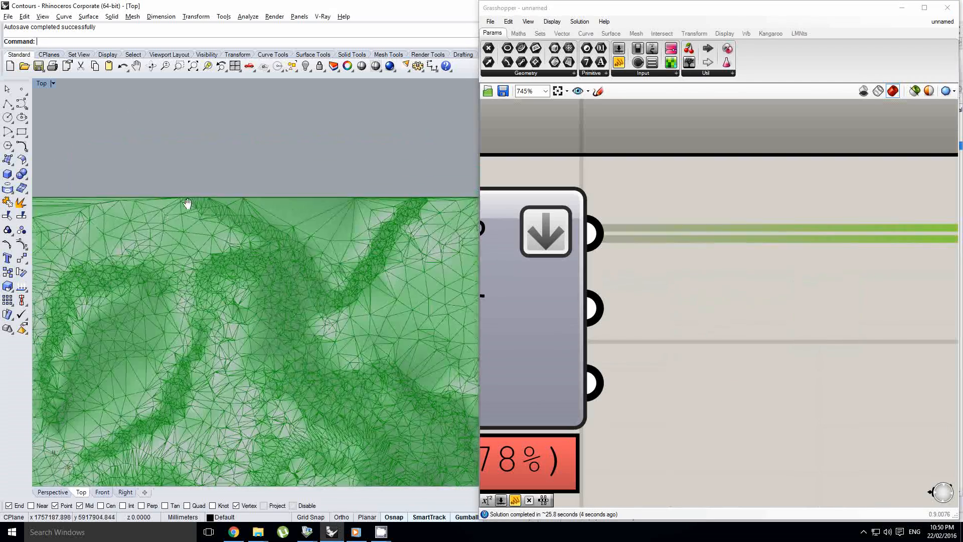
pyautogui.scroll(-3, 277, 269)
pyautogui.scroll(10, 234, 361)
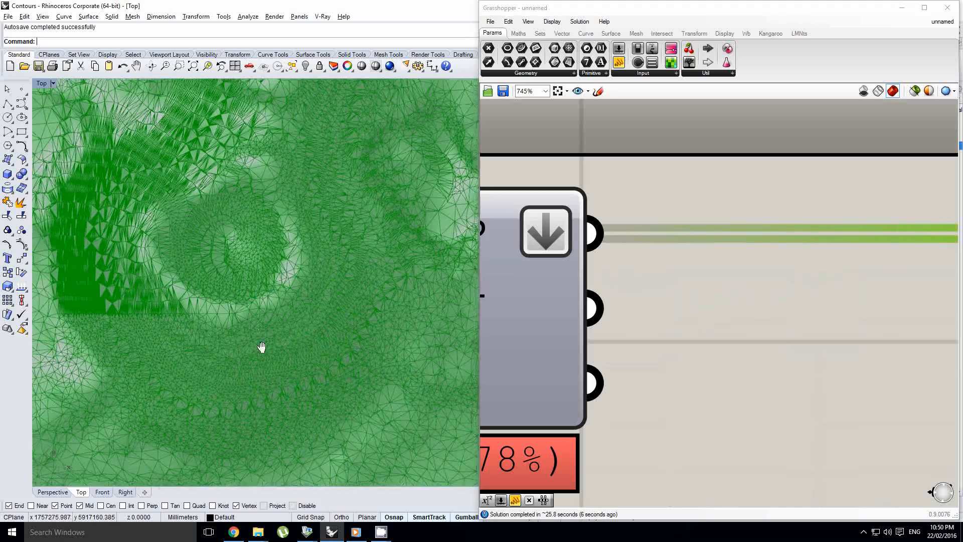
pyautogui.scroll(-6, 198, 308)
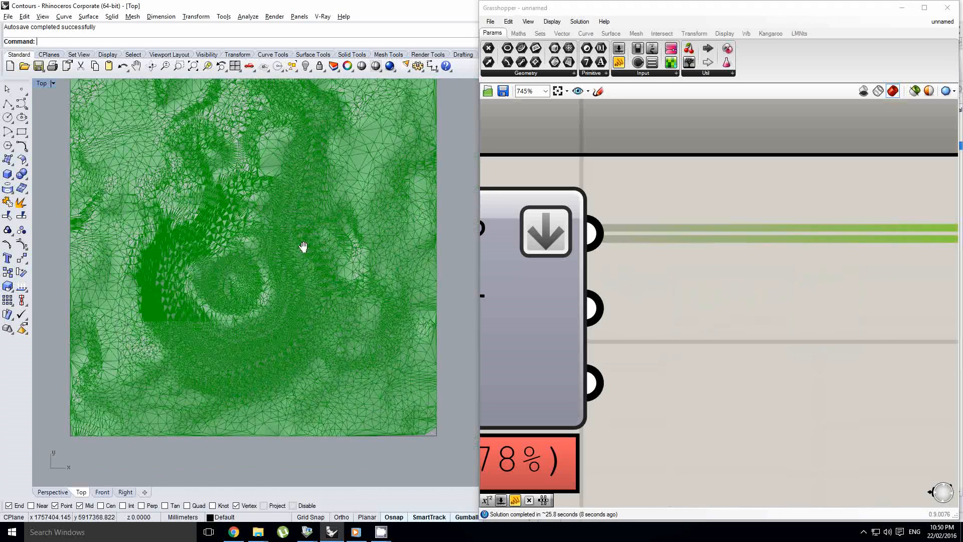
# - Inspect the terrain mesh in the Perspective view, checking its relief and how its edges and corners meet the boundary rectangle
pyautogui.hotkey('ctrl', 'F4')
pyautogui.moveTo(291, 267)
pyautogui.mouseDown(button='right')
pyautogui.moveTo(306, 318)
pyautogui.moveTo(354, 251)
pyautogui.moveTo(267, 275)
pyautogui.moveTo(281, 296)
pyautogui.moveTo(320, 301)
pyautogui.moveTo(251, 249)
pyautogui.moveTo(161, 254)
pyautogui.moveTo(338, 349)
pyautogui.moveTo(308, 344)
pyautogui.moveTo(353, 313)
pyautogui.moveTo(264, 256)
pyautogui.moveTo(332, 251)
pyautogui.moveTo(321, 236)
pyautogui.moveTo(306, 273)
pyautogui.moveTo(301, 243)
pyautogui.moveTo(286, 273)
pyautogui.moveTo(314, 243)
pyautogui.moveTo(284, 259)
pyautogui.moveTo(301, 236)
pyautogui.moveTo(336, 248)
pyautogui.moveTo(304, 241)
pyautogui.moveTo(304, 265)
pyautogui.moveTo(308, 226)
pyautogui.moveTo(291, 267)
pyautogui.mouseUp(button='right')
pyautogui.scroll(-5, 715, 300)
pyautogui.scroll(3, 712, 321)
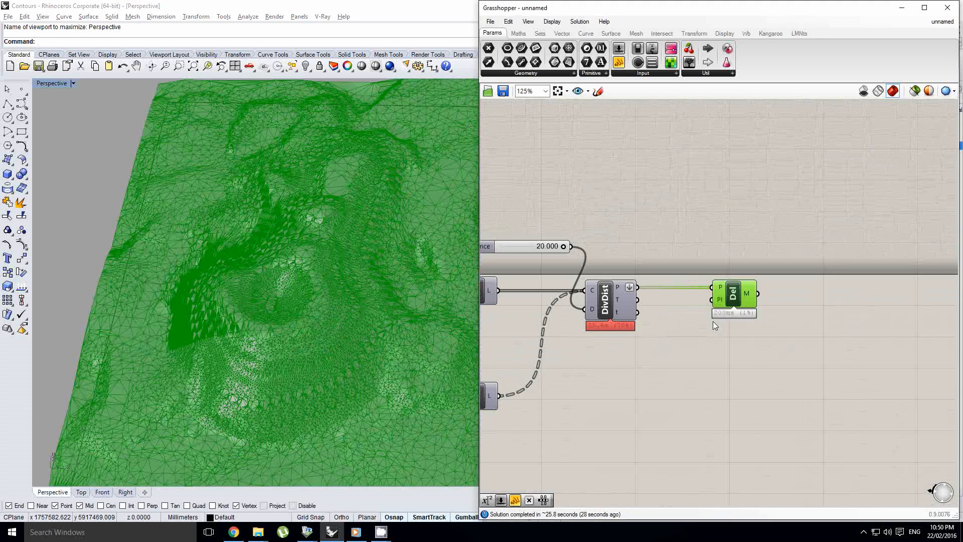
pyautogui.moveTo(311, 275); pyautogui.dragTo(276, 213, button='right')
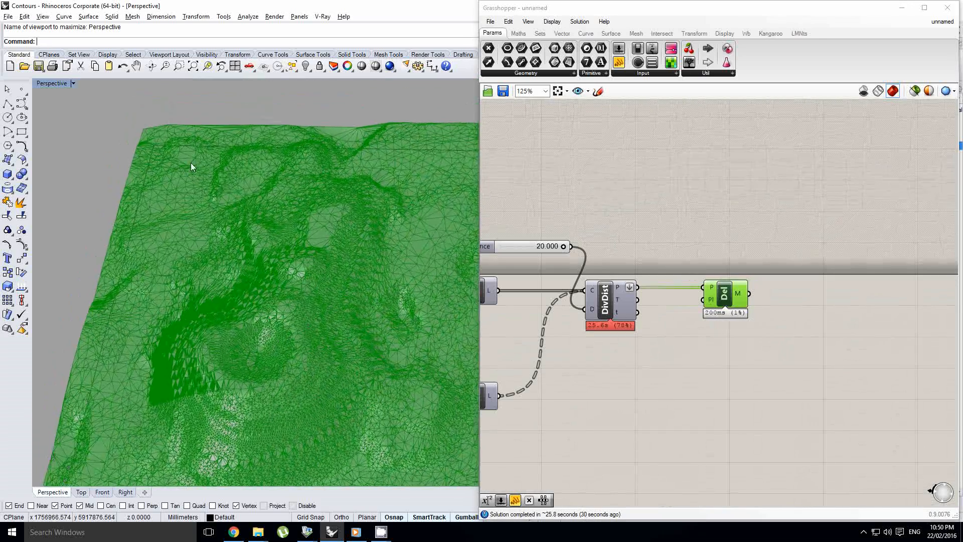
pyautogui.scroll(5, 191, 163)
pyautogui.moveTo(191, 175); pyautogui.dragTo(349, 324, button='right')
pyautogui.scroll(4, 332, 296)
pyautogui.scroll(-4, 283, 344)
pyautogui.scroll(4, 251, 396)
pyautogui.moveTo(349, 324); pyautogui.dragTo(336, 381, button='right')
pyautogui.scroll(-6, 293, 323)
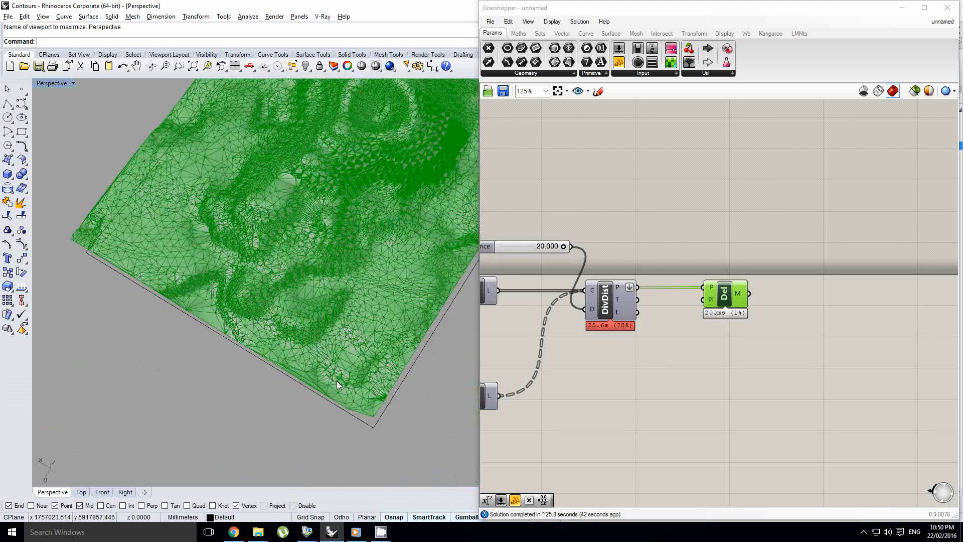
pyautogui.scroll(6, 347, 393)
pyautogui.scroll(3, 351, 400)
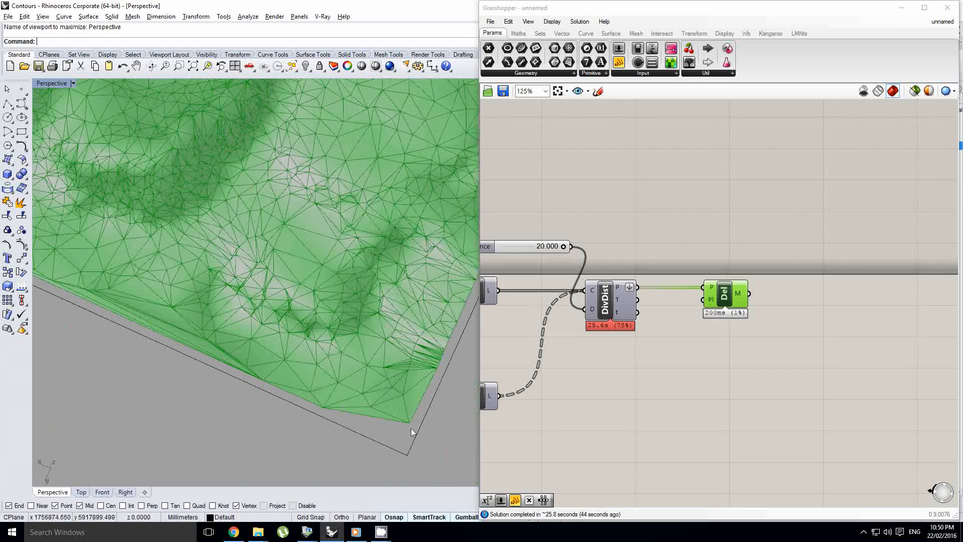
pyautogui.scroll(-5, 411, 428)
pyautogui.moveTo(402, 428); pyautogui.dragTo(302, 280, button='right')
pyautogui.scroll(-5, 336, 339)
# - Move the Delaunay and Divide Distance components farther from the Cull components to space out the definition
pyautogui.moveTo(759, 385); pyautogui.dragTo(785, 383, button='right')
pyautogui.click(717, 366)
pyautogui.moveTo(719, 367); pyautogui.dragTo(736, 364, button='right')
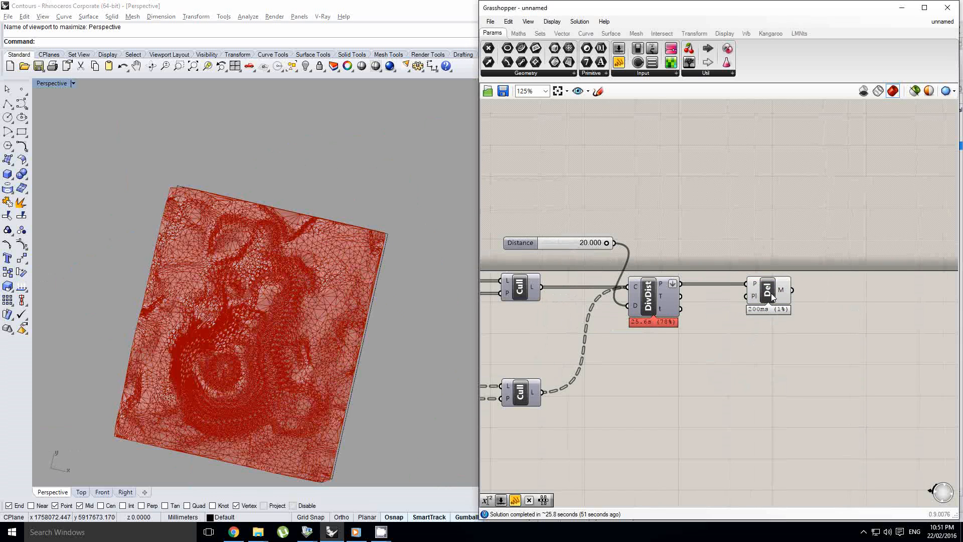
pyautogui.moveTo(771, 293); pyautogui.dragTo(818, 293)
pyautogui.moveTo(685, 335); pyautogui.dragTo(711, 335, button='right')
pyautogui.click(666, 342)
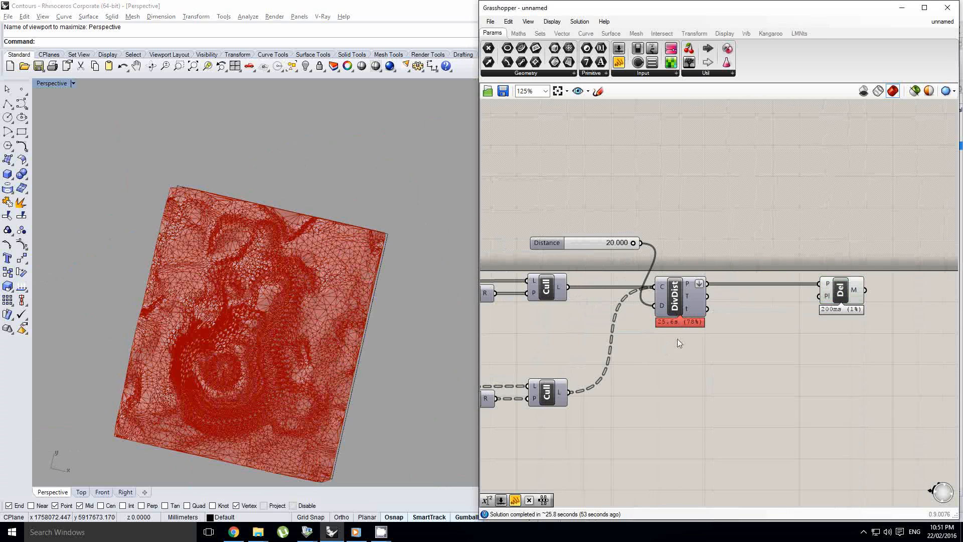
pyautogui.moveTo(680, 310); pyautogui.dragTo(719, 309)
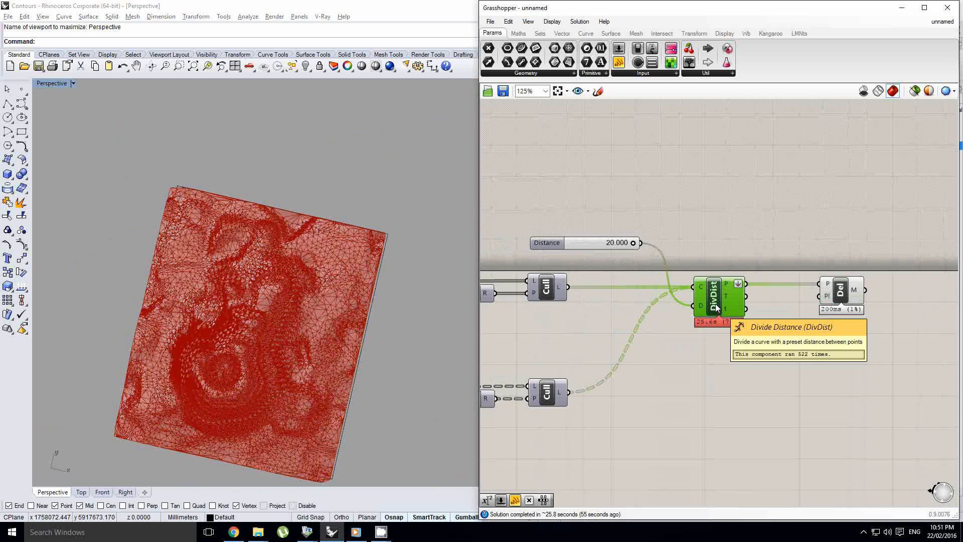
pyautogui.moveTo(347, 352); pyautogui.dragTo(415, 317, button='right')
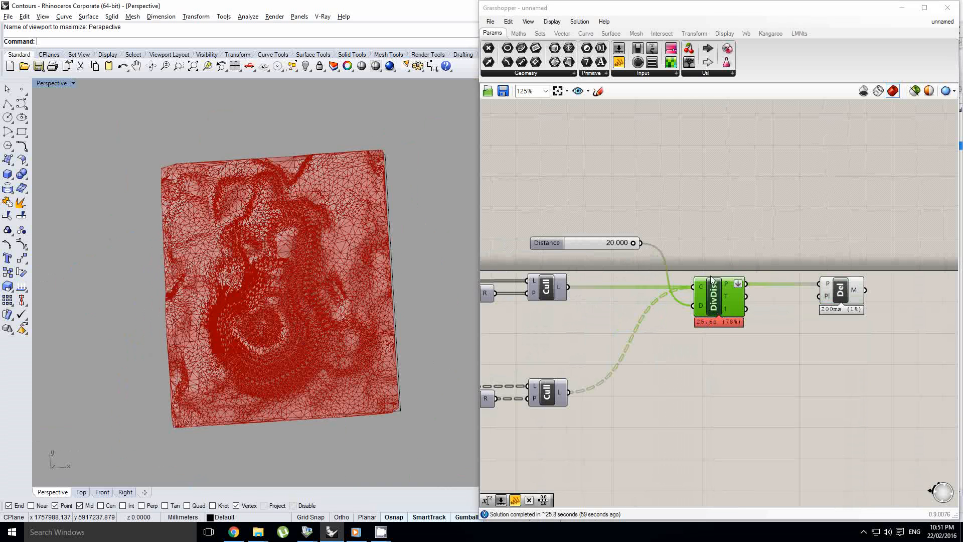
# - Add a Divide Curve component above Divide Distance
pyautogui.click(708, 226)
pyautogui.doubleClick(708, 226)
pyautogui.write('divdie')
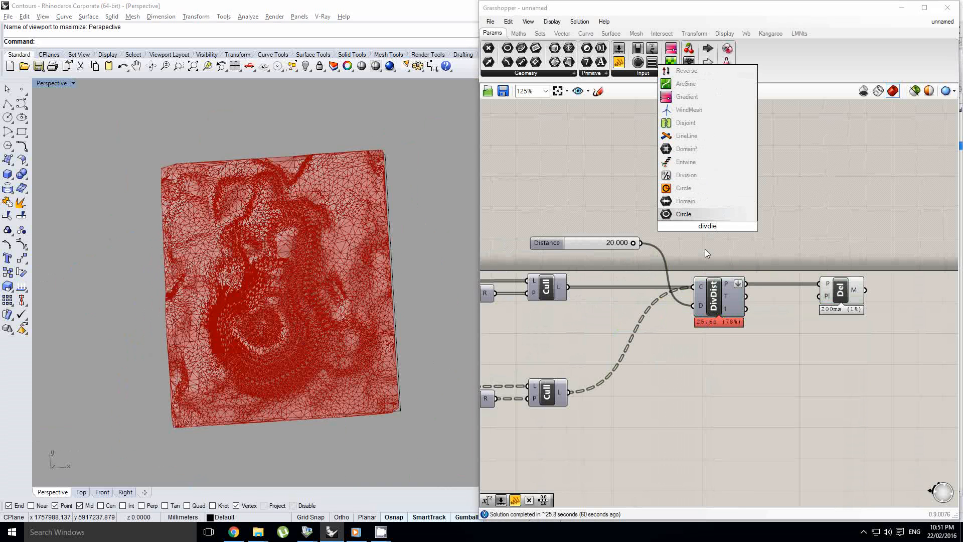
pyautogui.press('BackSpace')
pyautogui.press('BackSpace')
pyautogui.press('BackSpace')
pyautogui.write('i')
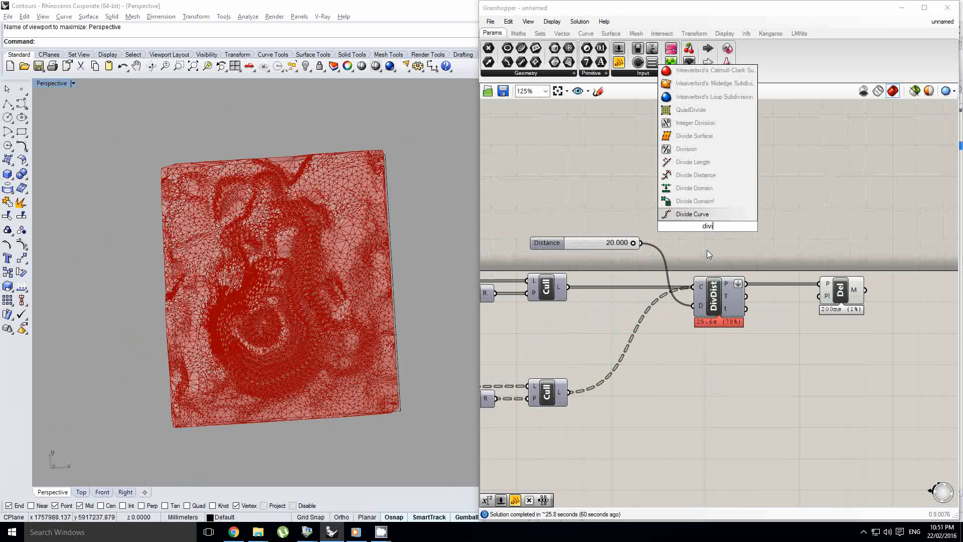
pyautogui.press('Return')
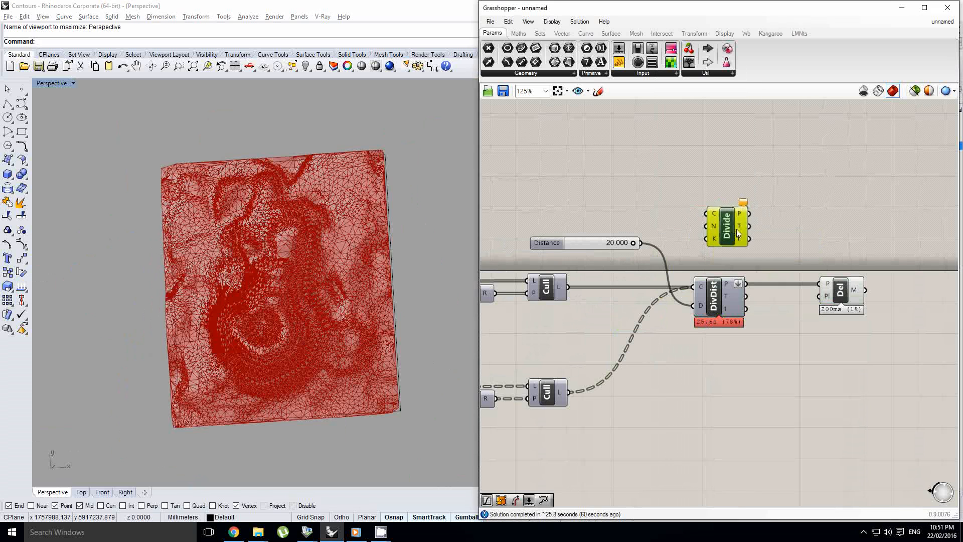
# - Add a curve Length component and connect both Cull outputs to its C input
pyautogui.doubleClick(634, 182)
pyautogui.write('length')
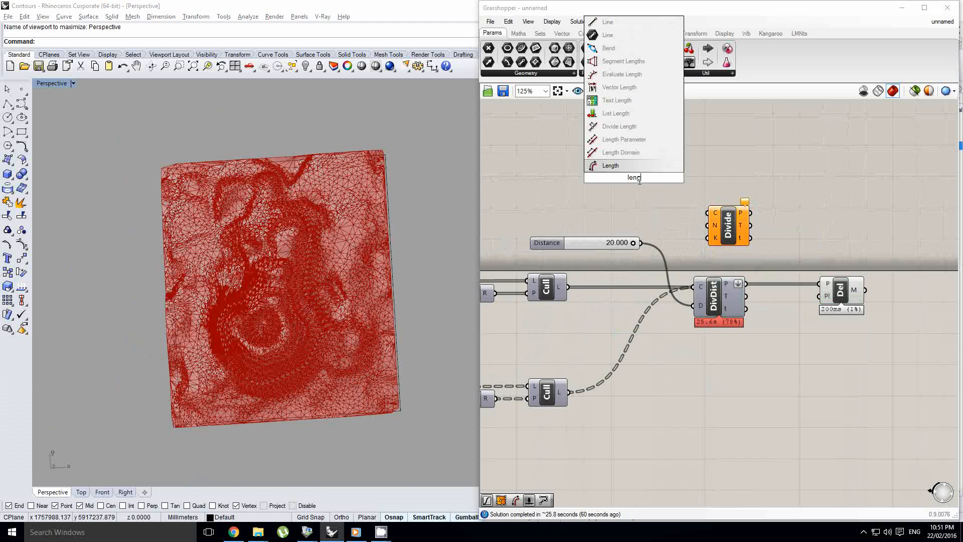
pyautogui.click(637, 162)
pyautogui.moveTo(569, 286); pyautogui.dragTo(615, 177)
pyautogui.moveTo(570, 392); pyautogui.dragTo(667, 179)
# - Flatten the C input of the Length component
pyautogui.scroll(1, 618, 180)
pyautogui.rightClick(617, 179)
pyautogui.click(653, 268)
# - Add a Curve parameter before the Length component
pyautogui.doubleClick(570, 183)
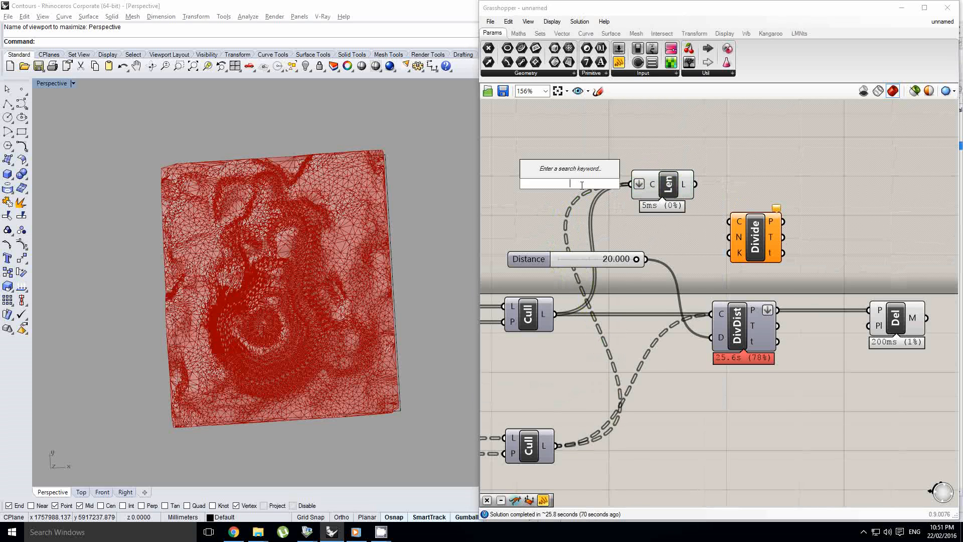
pyautogui.write('crv')
pyautogui.press('Return')
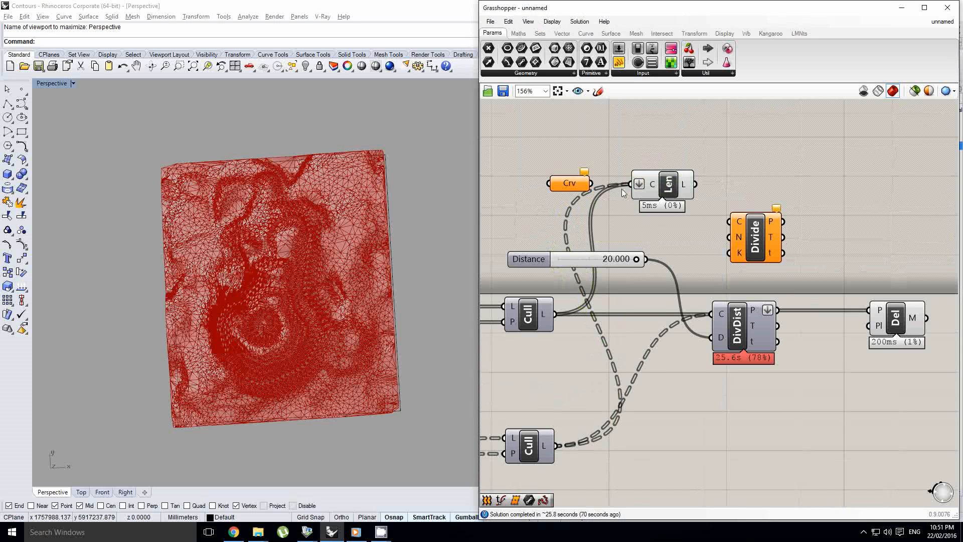
# - Reroute both Cull wires from Length into the Curve parameter, flatten it, and let it feed Length
pyautogui.moveTo(630, 186)
pyautogui.keyDown('ctrl'); pyautogui.keyDown('shift'); pyautogui.mouseDown()
pyautogui.moveTo(550, 184)
pyautogui.moveTo(631, 184)
pyautogui.mouseUp(); pyautogui.keyUp('shift'); pyautogui.keyUp('ctrl')
pyautogui.rightClick(563, 183)
pyautogui.click(595, 283)
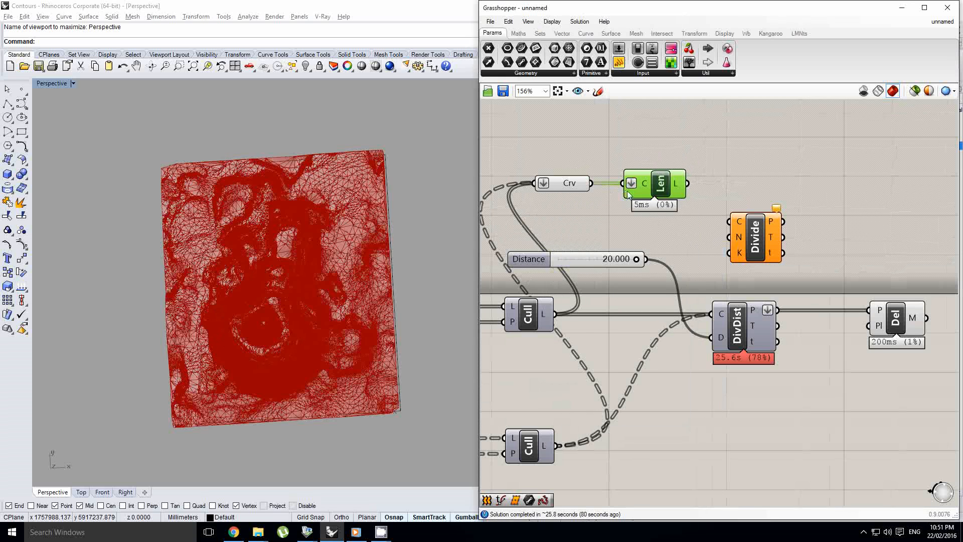
pyautogui.moveTo(599, 211); pyautogui.dragTo(576, 211, button='right')
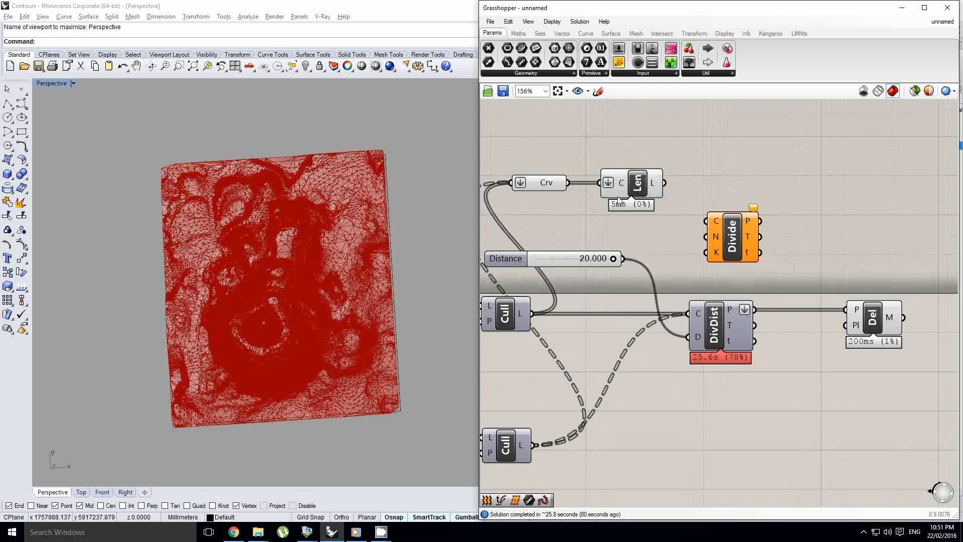
pyautogui.moveTo(654, 188)
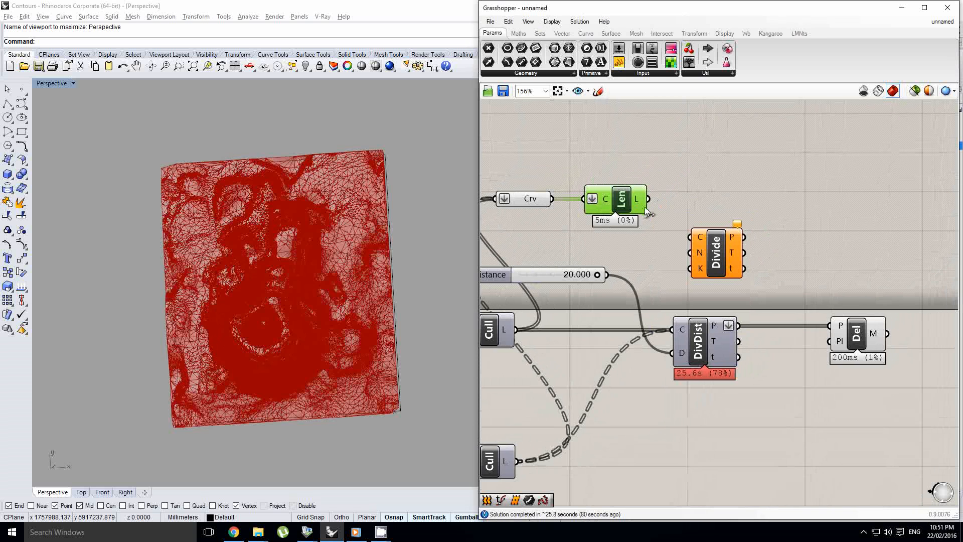
# - Shift Divide Curve aside and add a Division (A/B) component after the Length component
pyautogui.click(733, 260)
pyautogui.moveTo(684, 190); pyautogui.dragTo(673, 208, button='right')
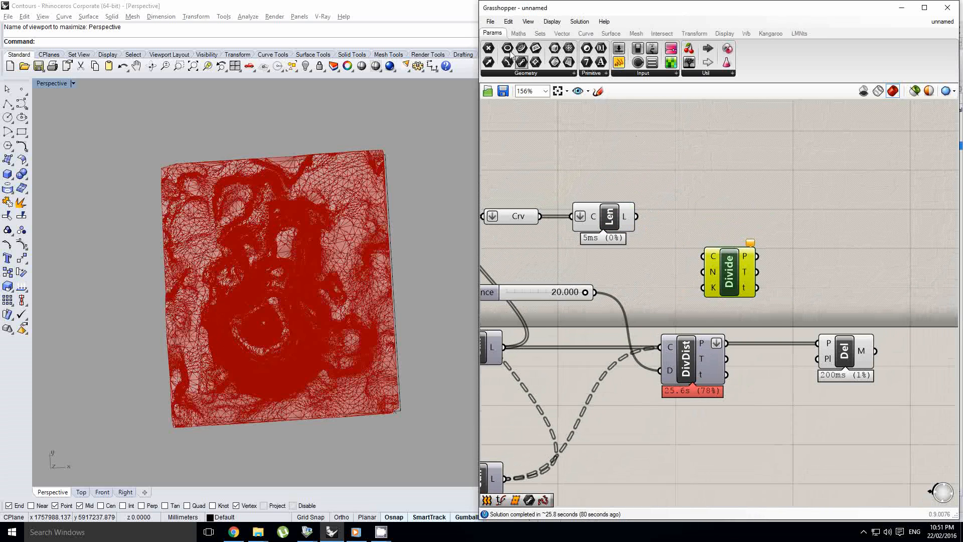
pyautogui.click(518, 33)
pyautogui.moveTo(544, 65); pyautogui.dragTo(710, 195)
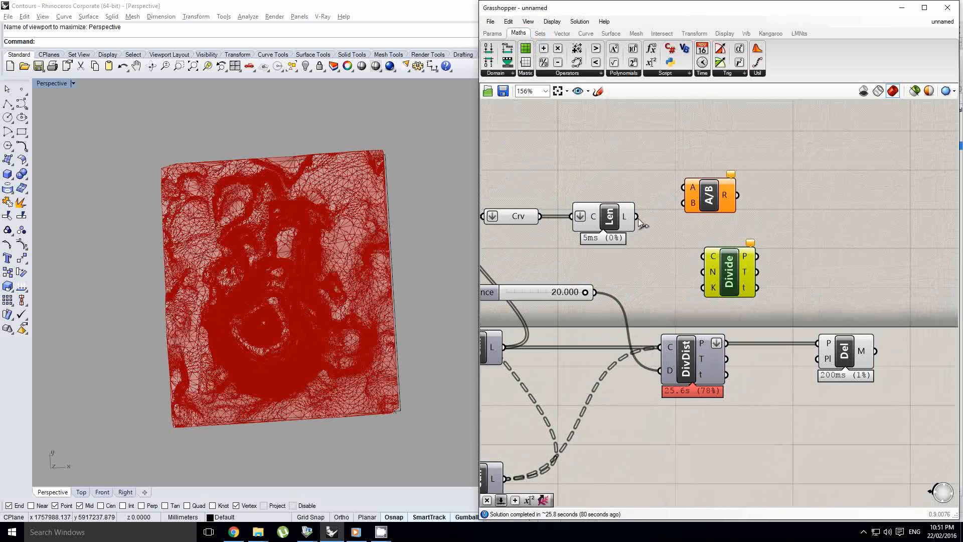
# - Connect the Length output to A and the Distance slider to B of the Division component
pyautogui.moveTo(636, 216); pyautogui.dragTo(679, 219)
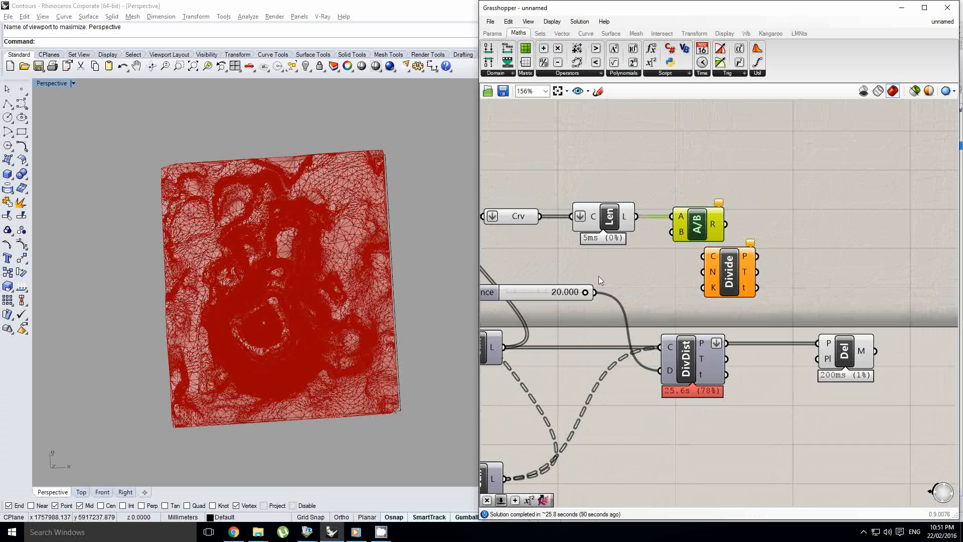
pyautogui.moveTo(594, 292); pyautogui.dragTo(665, 235)
pyautogui.moveTo(698, 228); pyautogui.dragTo(685, 229)
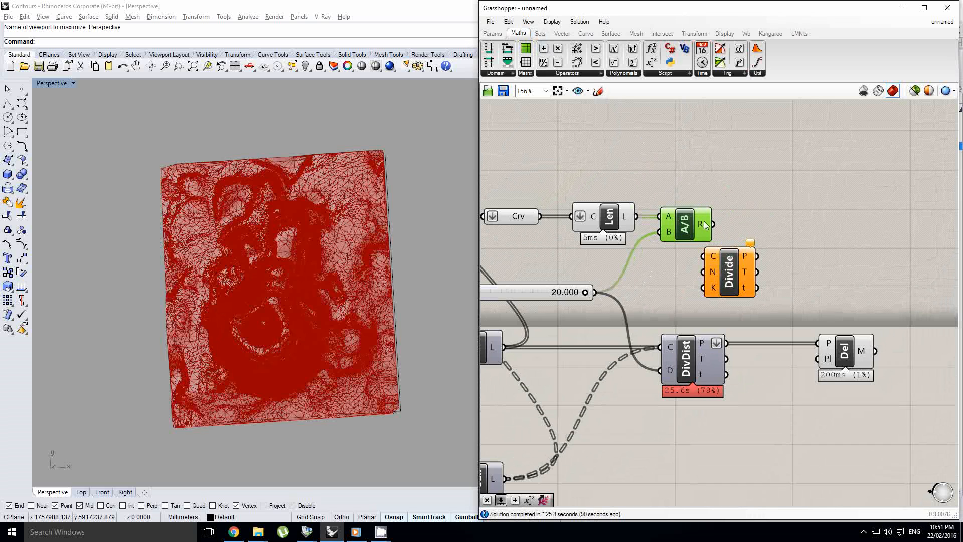
pyautogui.moveTo(702, 227)
# - Move the Divide Curve component clear of Division to leave room for wiring
pyautogui.moveTo(819, 205); pyautogui.dragTo(785, 204, button='right')
pyautogui.click(696, 271)
pyautogui.moveTo(696, 271); pyautogui.dragTo(764, 268)
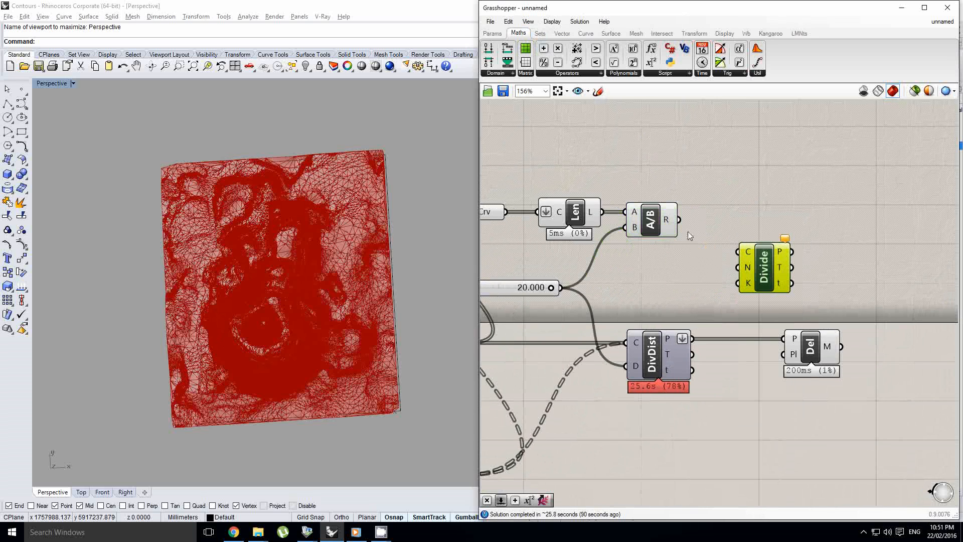
pyautogui.scroll(-1, 671, 225)
pyautogui.rightClick(652, 216)
pyautogui.click(571, 213)
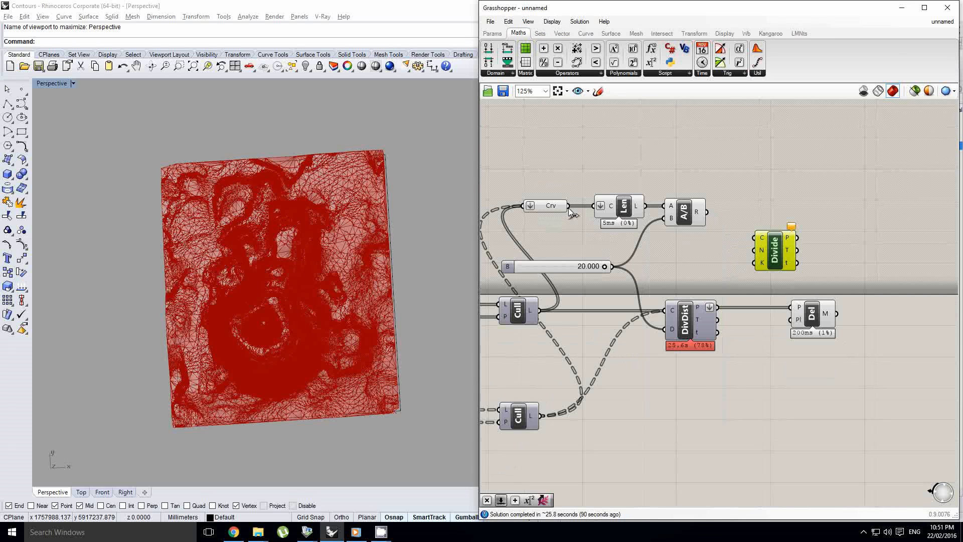
# - Connect the Division result to the N input of Divide Curve and the flattened Curve parameter to its C input
pyautogui.moveTo(734, 237); pyautogui.dragTo(762, 254)
pyautogui.scroll(-1, 763, 254)
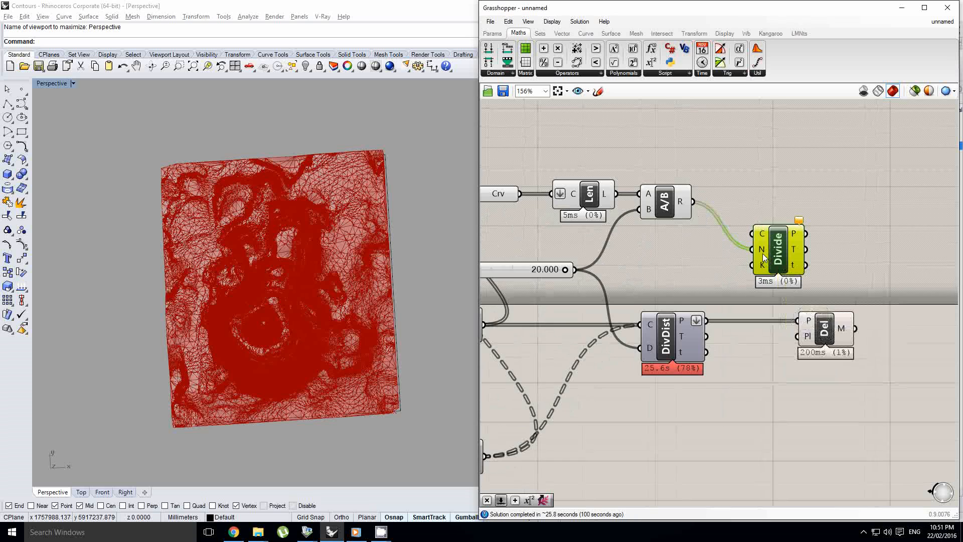
pyautogui.click(646, 240)
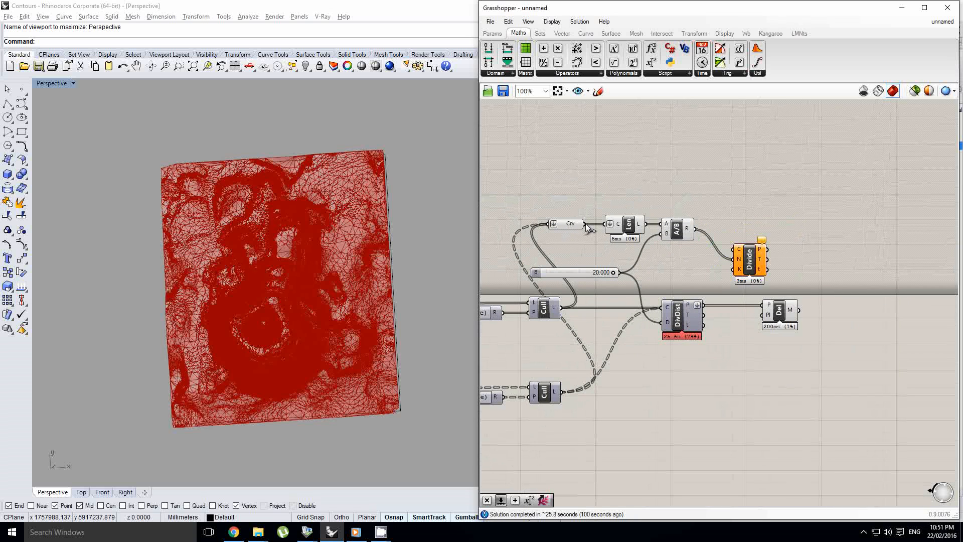
pyautogui.moveTo(585, 224); pyautogui.dragTo(743, 254)
pyautogui.scroll(6, 773, 251)
pyautogui.click(703, 284)
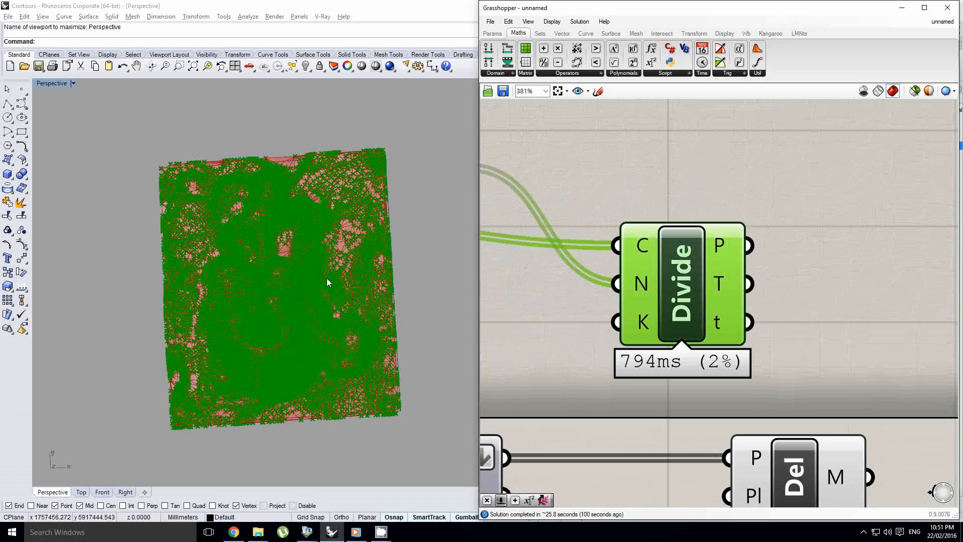
# - Examine the Divide Curve points along the terrain's edges and corner in the Perspective viewport
pyautogui.scroll(8, 312, 172)
pyautogui.moveTo(336, 242); pyautogui.dragTo(362, 193, button='right')
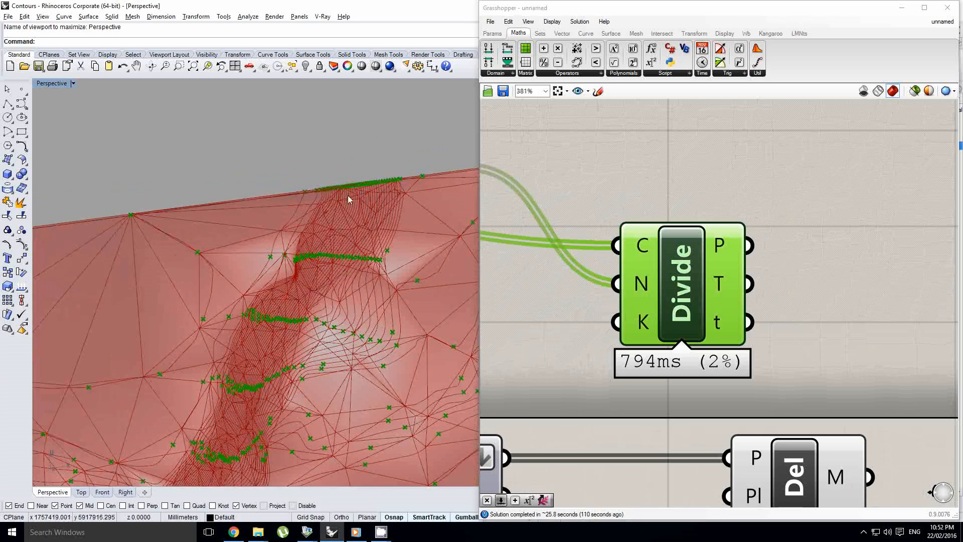
pyautogui.scroll(5, 341, 194)
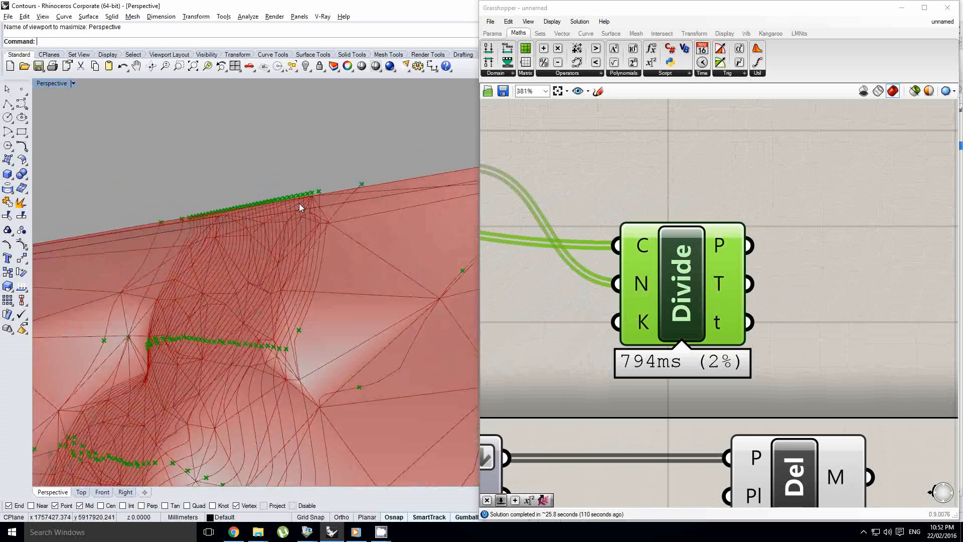
pyautogui.scroll(-5, 354, 197)
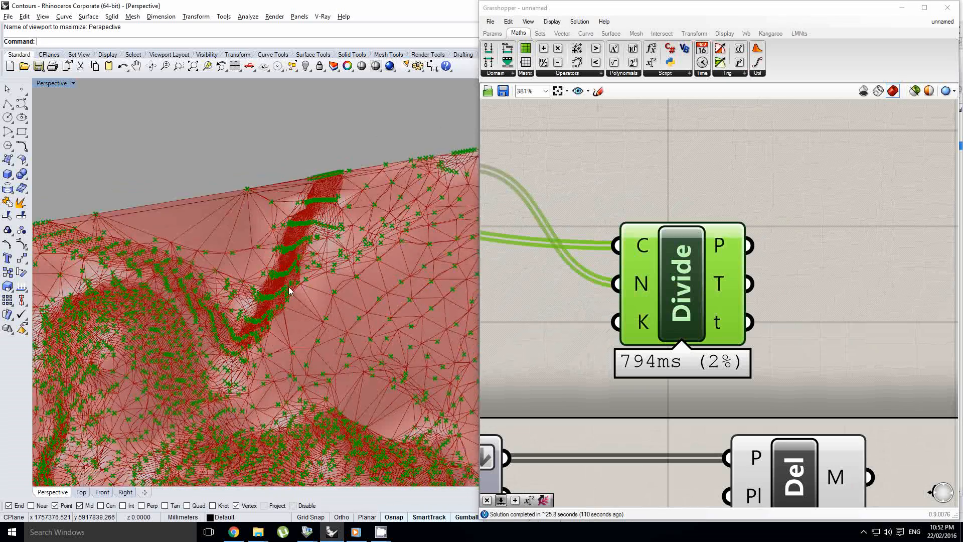
pyautogui.scroll(5, 277, 277)
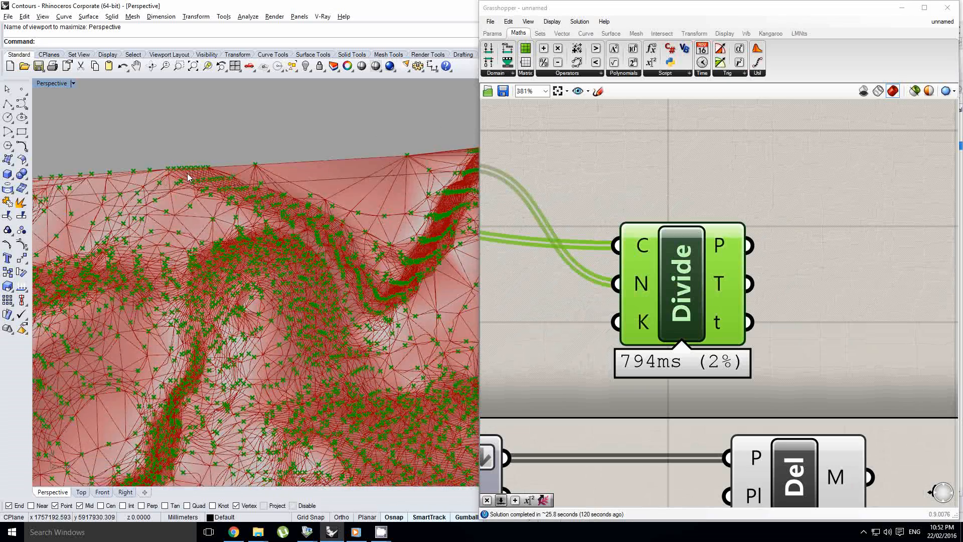
pyautogui.moveTo(206, 176); pyautogui.dragTo(256, 353, button='right')
pyautogui.scroll(-10, 803, 281)
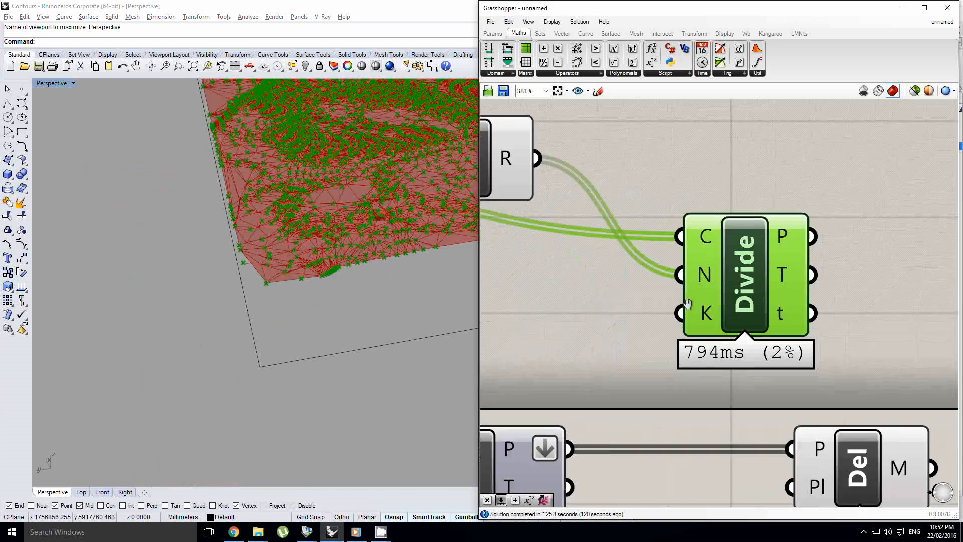
# - Add an Explode curve component near the two Curve parameters at the start of the definition
pyautogui.rightClick(801, 276)
pyautogui.click(783, 266)
pyautogui.scroll(-3, 804, 278)
pyautogui.scroll(6, 652, 309)
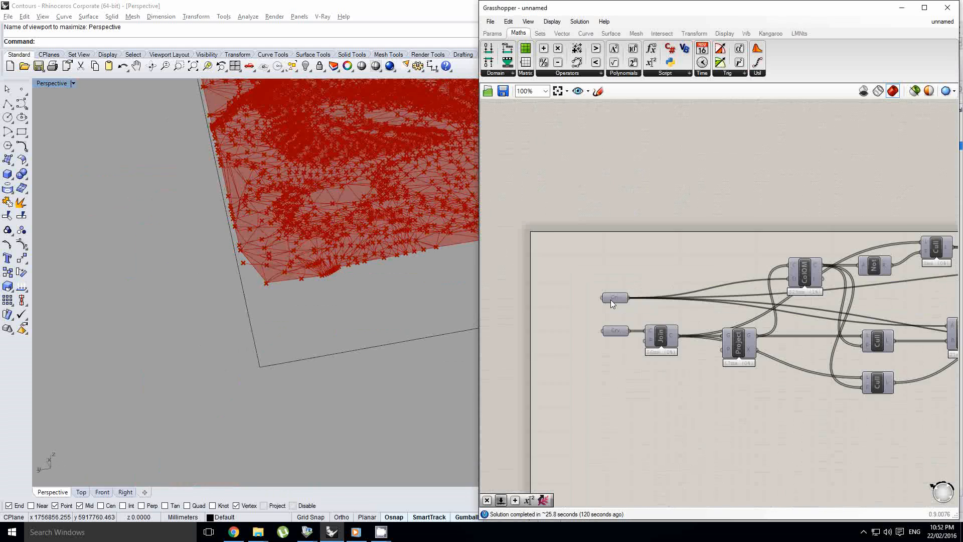
pyautogui.moveTo(685, 261); pyautogui.dragTo(660, 276, button='right')
pyautogui.doubleClick(660, 276)
pyautogui.write('expl')
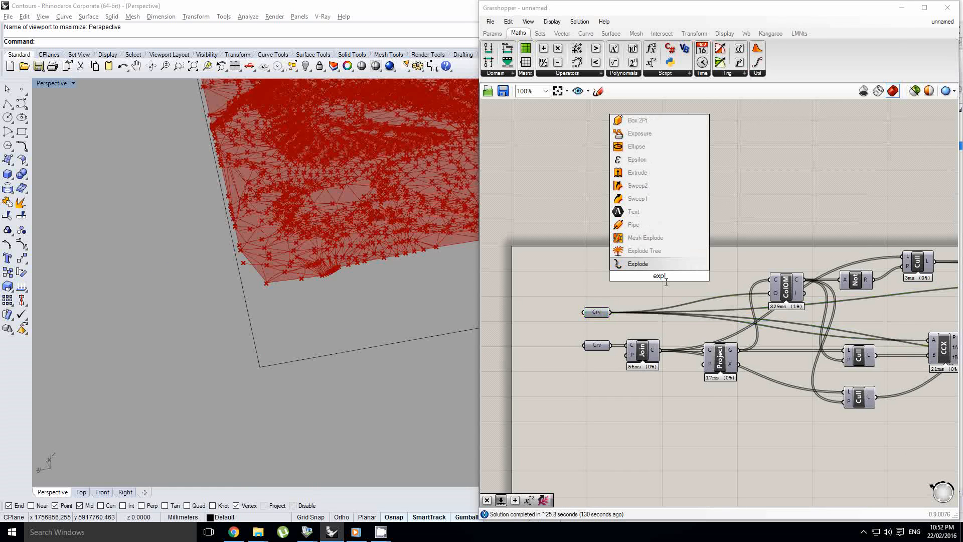
pyautogui.click(625, 264)
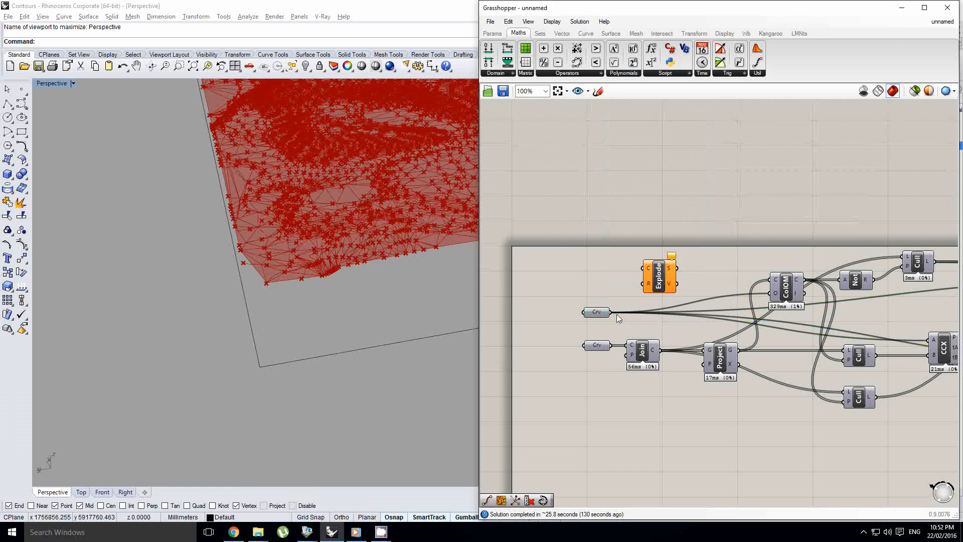
# - Feed the upper boundary Curve parameter into Explode and move Explode below the Divide Distance component
pyautogui.scroll(-6, 569, 297)
pyautogui.moveTo(619, 282); pyautogui.dragTo(566, 351)
pyautogui.scroll(5, 615, 298)
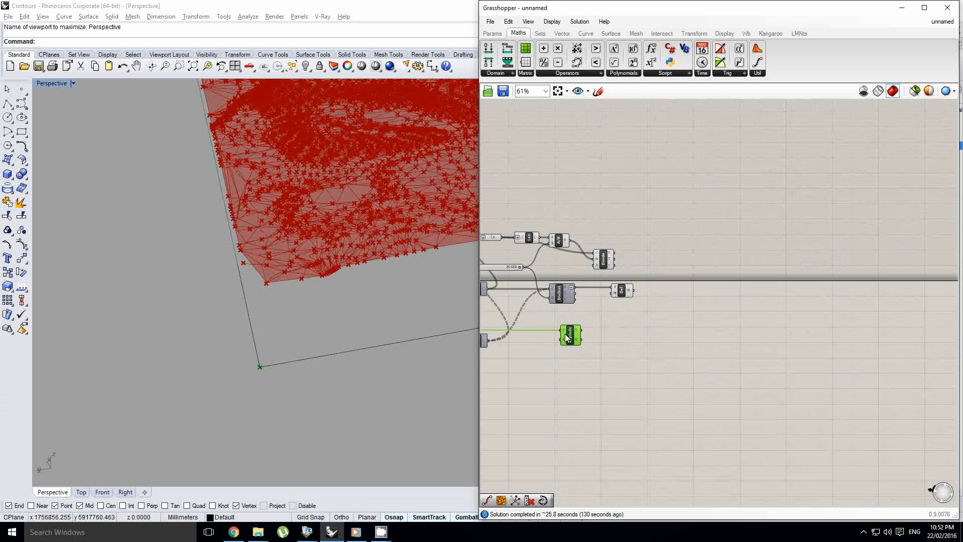
# - Move the Delaunay Mesh and Explode components further along the canvas to make room between them
pyautogui.scroll(3, 566, 351)
pyautogui.moveTo(647, 279); pyautogui.dragTo(740, 280)
pyautogui.scroll(1, 740, 279)
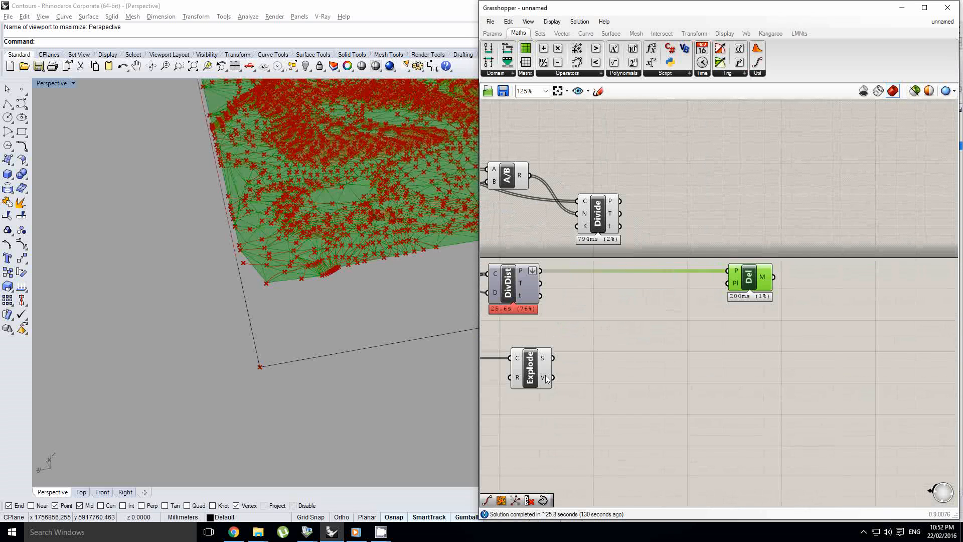
pyautogui.moveTo(527, 374); pyautogui.dragTo(601, 379)
pyautogui.moveTo(542, 288); pyautogui.dragTo(669, 315, button='right')
pyautogui.click(658, 293)
pyautogui.scroll(3, 660, 268)
pyautogui.click(606, 399)
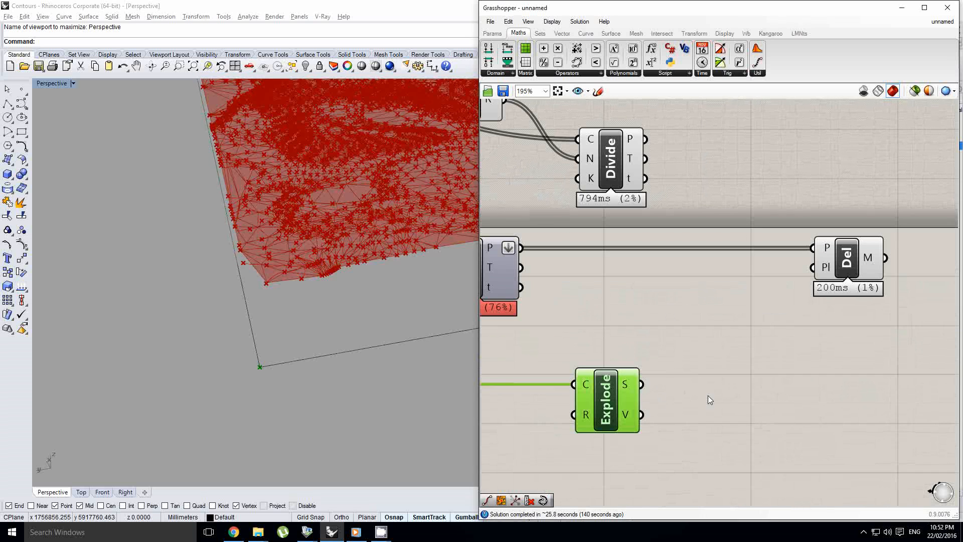
# - Add a Closest Point component between Explode and the Delaunay Mesh component
pyautogui.doubleClick(709, 395)
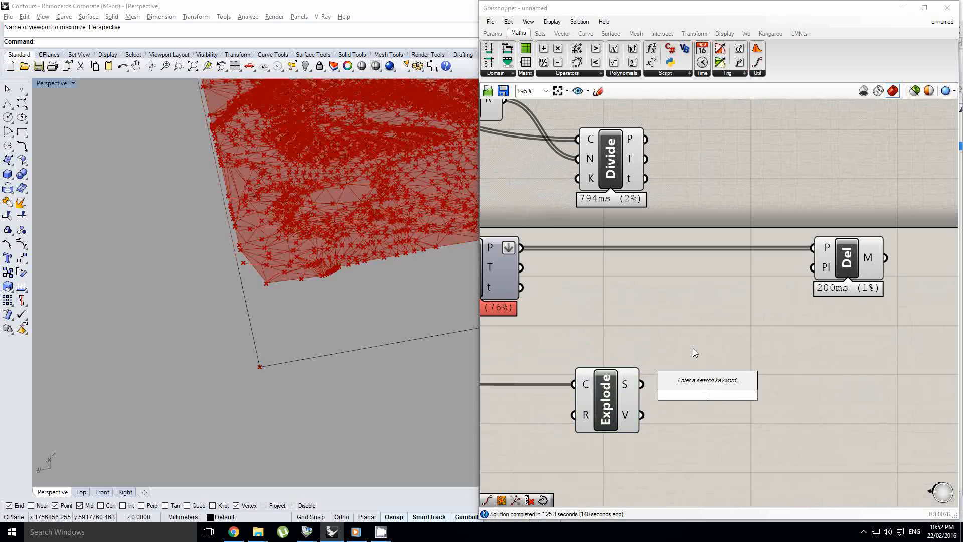
pyautogui.write('close')
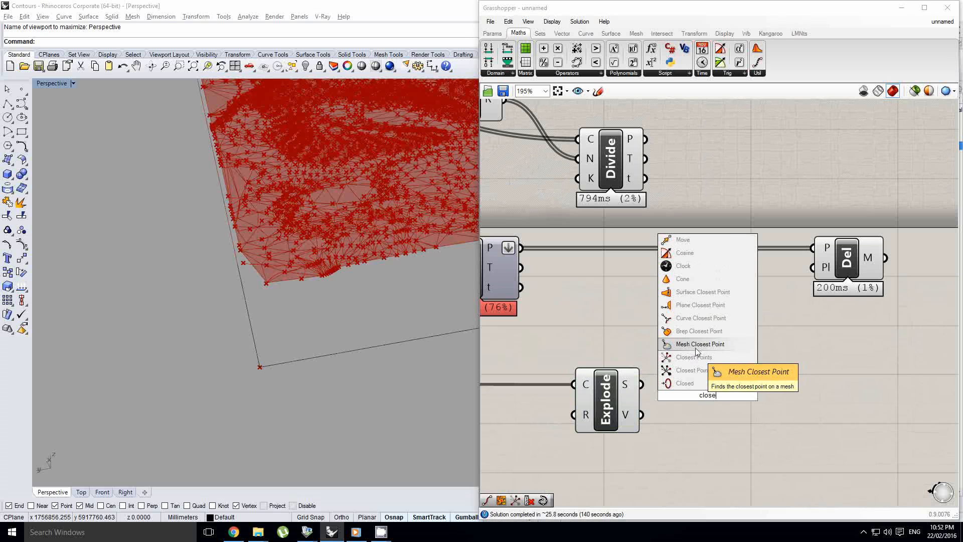
pyautogui.click(696, 371)
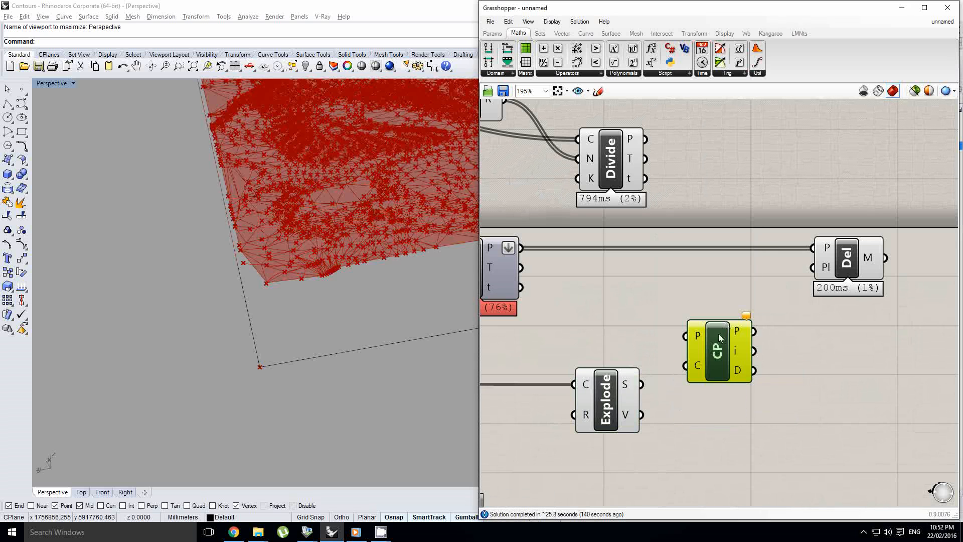
pyautogui.scroll(-2, 704, 291)
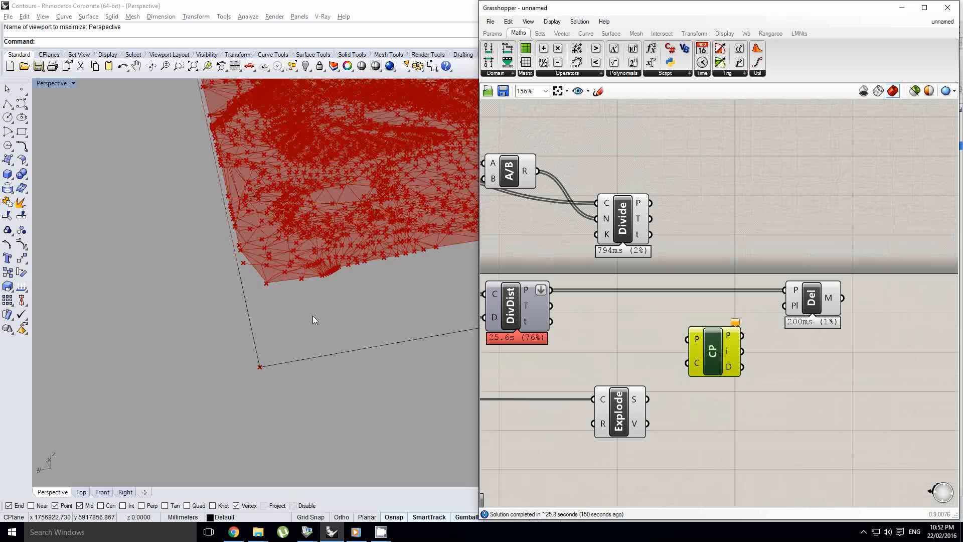
# - Connect the Vertices output of Explode to the P input of Closest Point
pyautogui.scroll(1, 312, 315)
pyautogui.moveTo(272, 329); pyautogui.dragTo(261, 396, button='right')
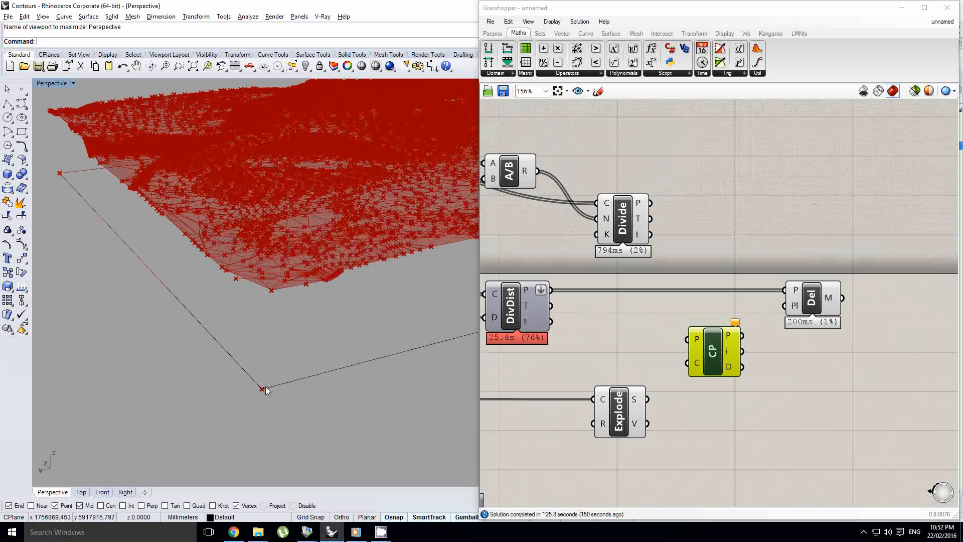
pyautogui.scroll(1, 333, 303)
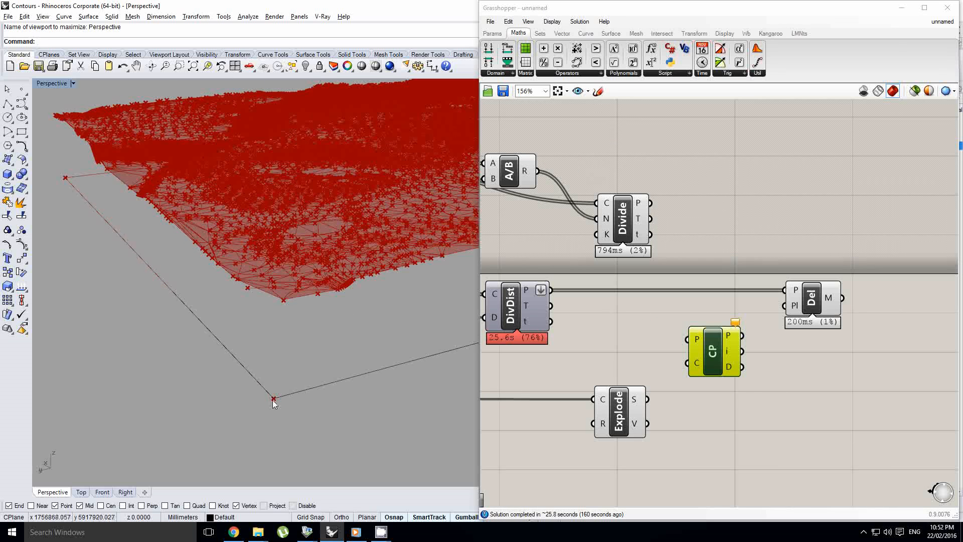
pyautogui.moveTo(729, 317); pyautogui.dragTo(712, 330, button='right')
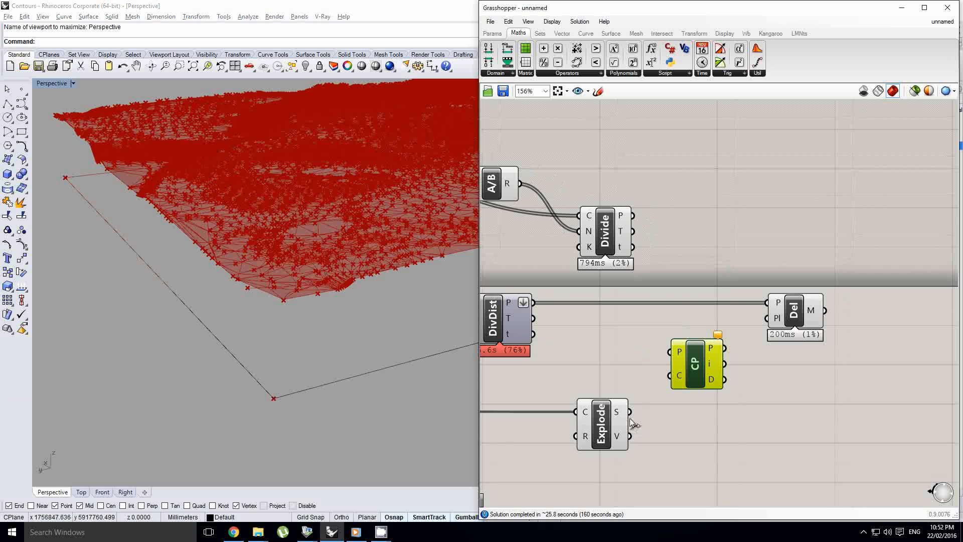
pyautogui.moveTo(682, 356); pyautogui.dragTo(690, 365)
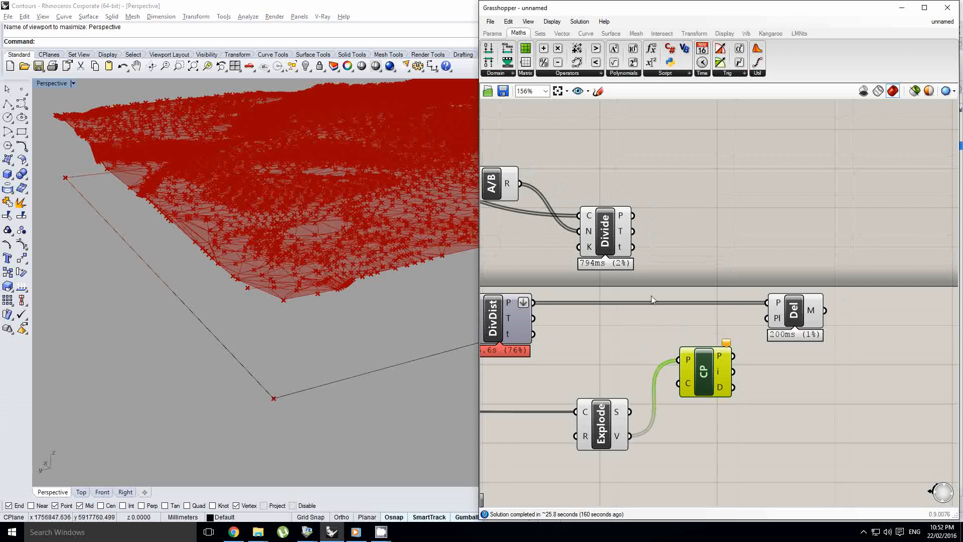
# - Flatten the Points output of Divide Curve and connect it to the Cloud input of Closest Point
pyautogui.rightClick(623, 219)
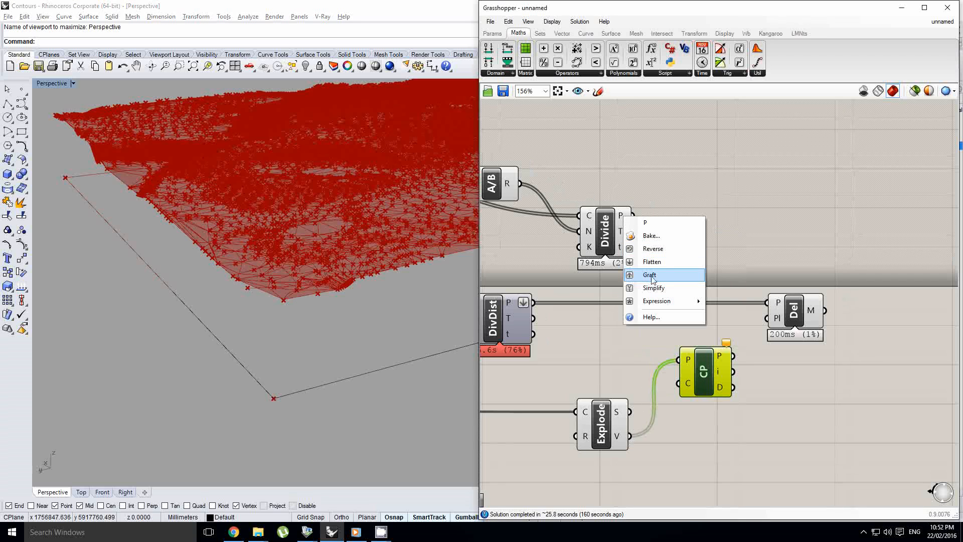
pyautogui.press('Escape')
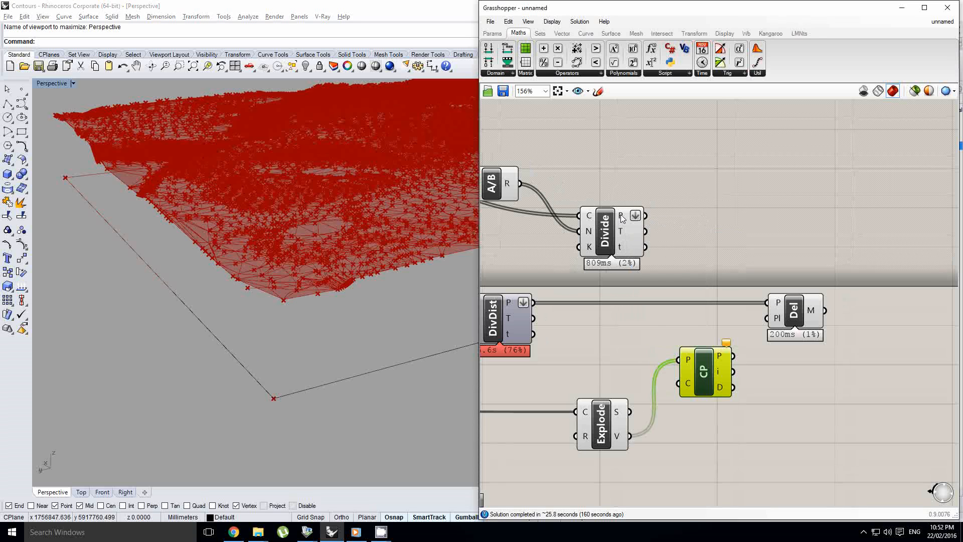
pyautogui.moveTo(623, 219)
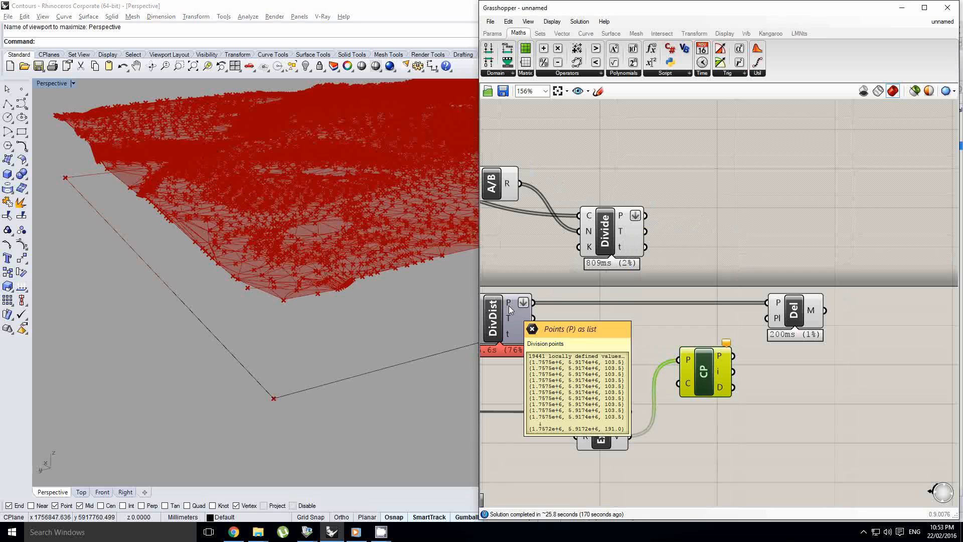
pyautogui.moveTo(645, 215); pyautogui.dragTo(687, 383)
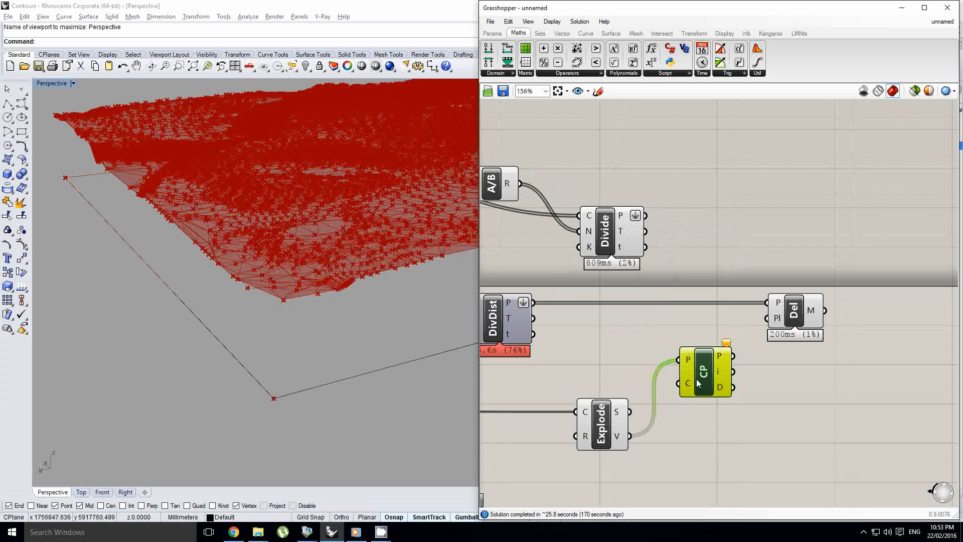
pyautogui.moveTo(689, 385)
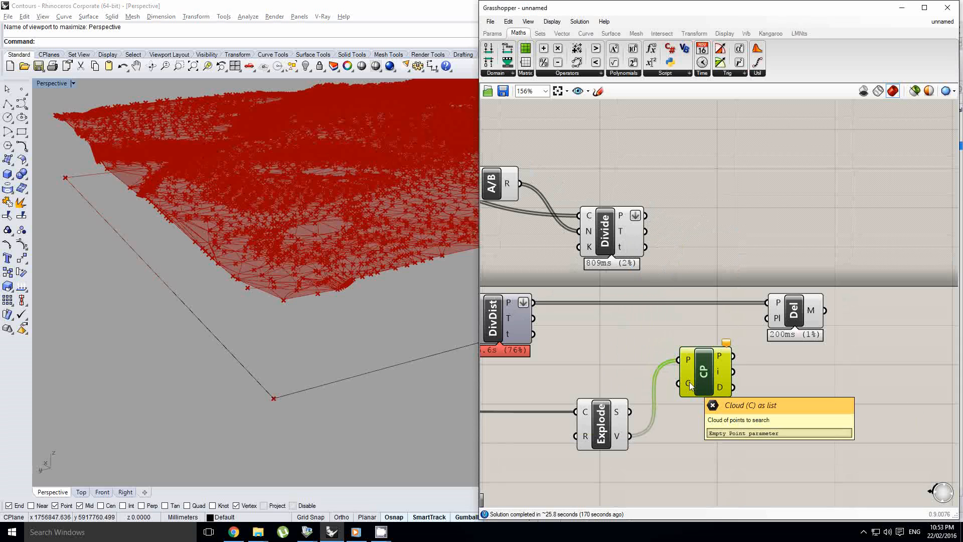
pyautogui.moveTo(646, 216); pyautogui.dragTo(673, 391)
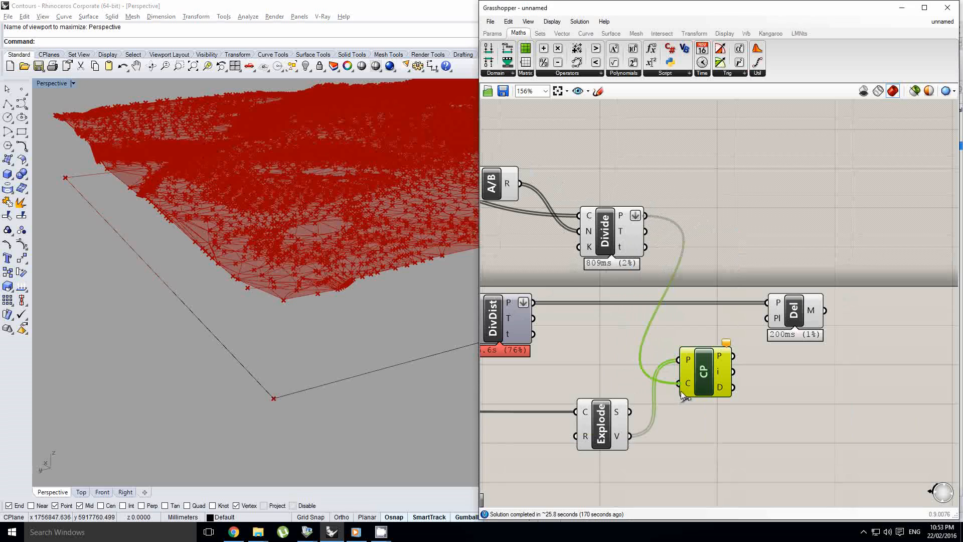
pyautogui.moveTo(699, 383); pyautogui.dragTo(676, 389, button='right')
pyautogui.moveTo(675, 389); pyautogui.dragTo(678, 391)
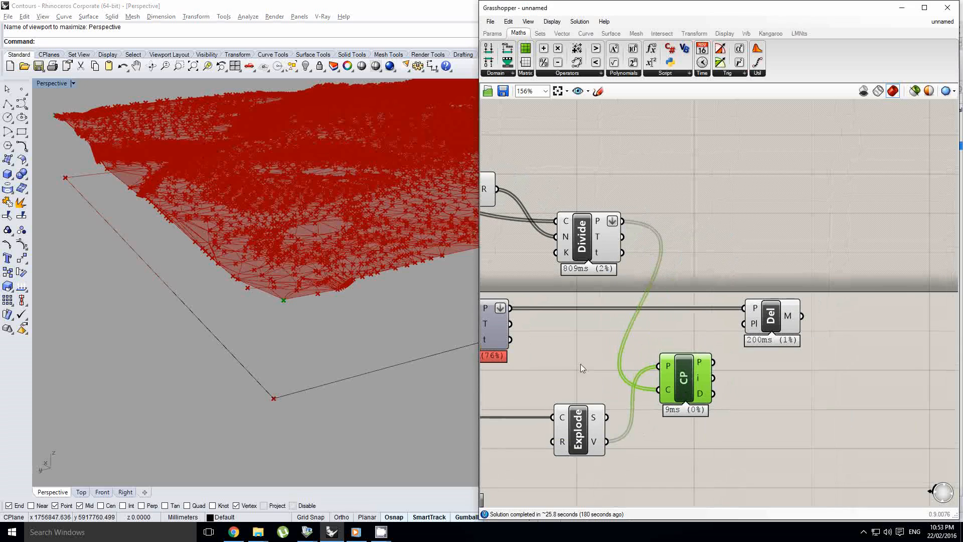
# - Check the closest point at the terrain corner, and move the Delaunay Mesh component farther from Closest Point
pyautogui.scroll(5, 272, 291)
pyautogui.scroll(5, 370, 432)
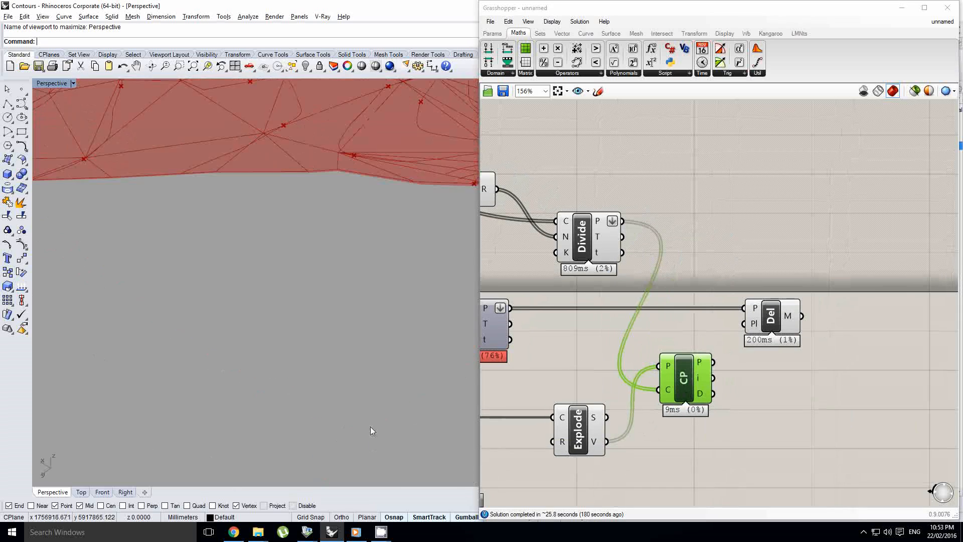
pyautogui.scroll(-4, 356, 439)
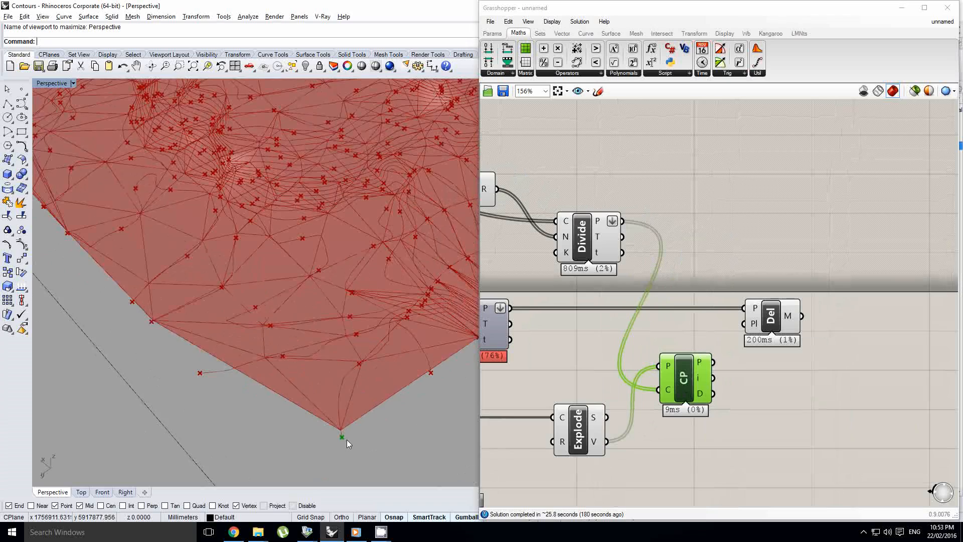
pyautogui.scroll(-5, 347, 439)
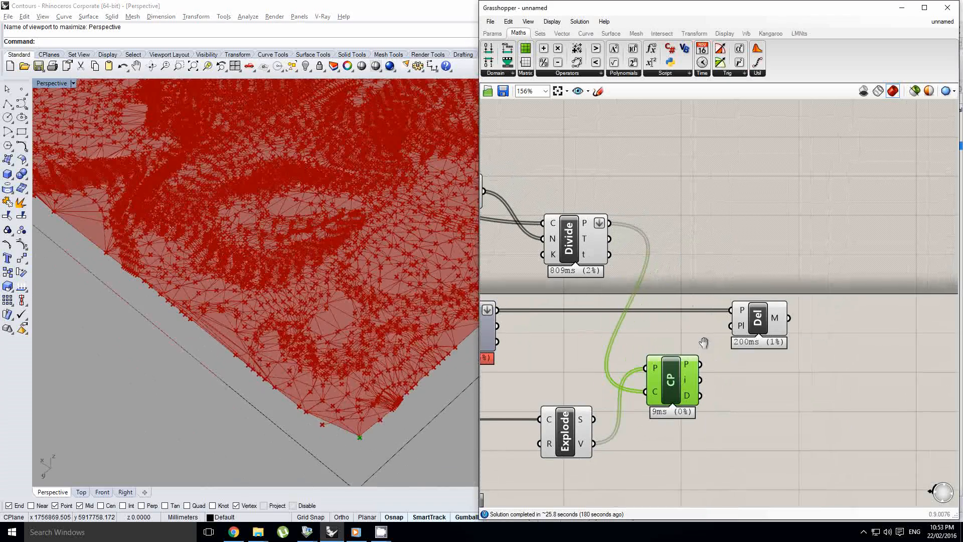
pyautogui.moveTo(772, 316); pyautogui.dragTo(921, 321)
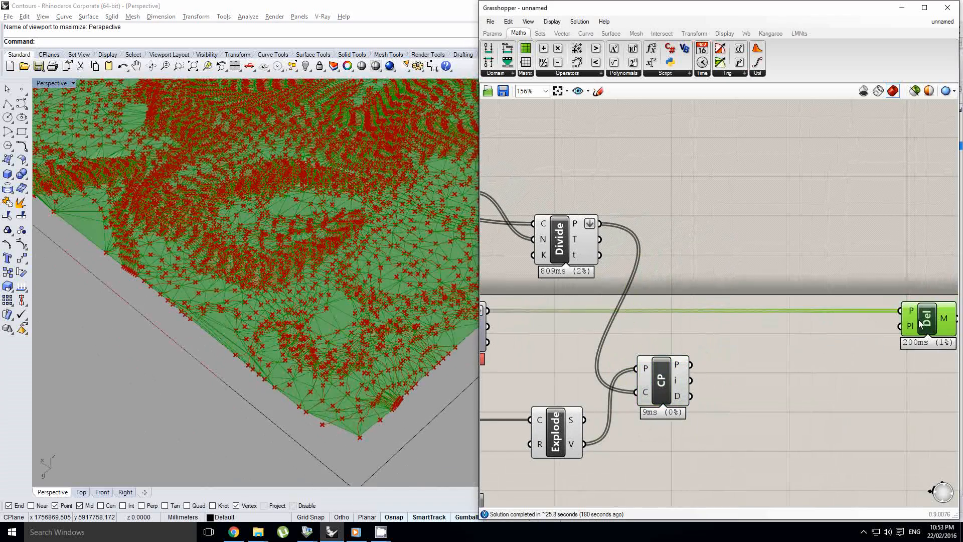
# - Add two Deconstruct point components, one fed by the Closest Point output and one by the exploded boundary vertices
pyautogui.doubleClick(790, 331)
pyautogui.write('decon')
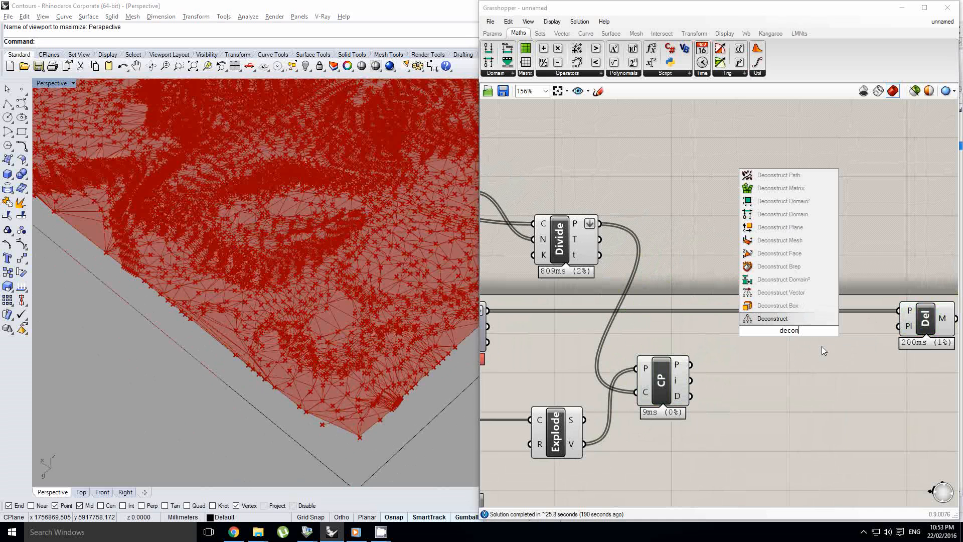
pyautogui.press('Return')
pyautogui.moveTo(715, 358); pyautogui.dragTo(746, 443)
pyautogui.moveTo(766, 450); pyautogui.dragTo(608, 438, button='right')
# - Add a Construct Point component using the boundary vertices' X and Y and the closest points' Z, and check the corner point
pyautogui.doubleClick(694, 407)
pyautogui.write('con')
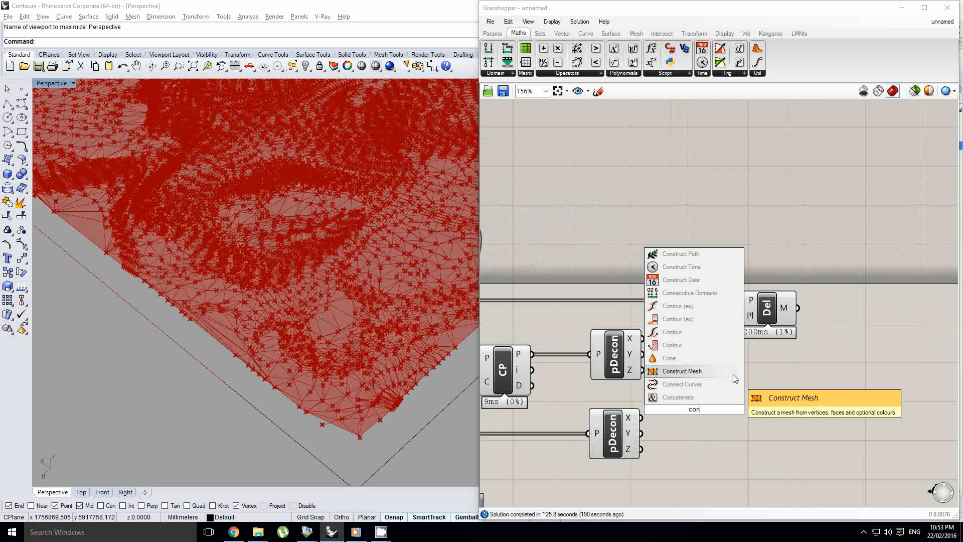
pyautogui.write(' pt')
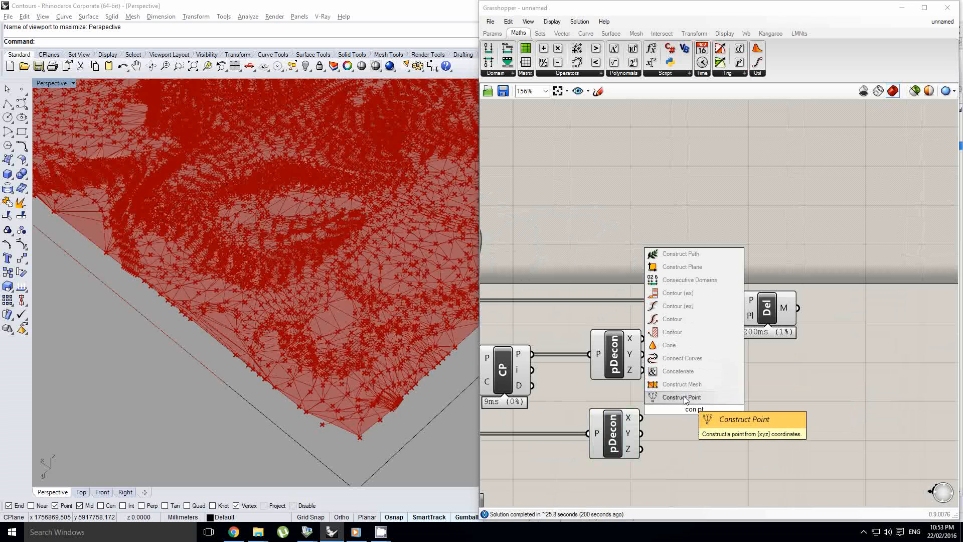
pyautogui.click(684, 397)
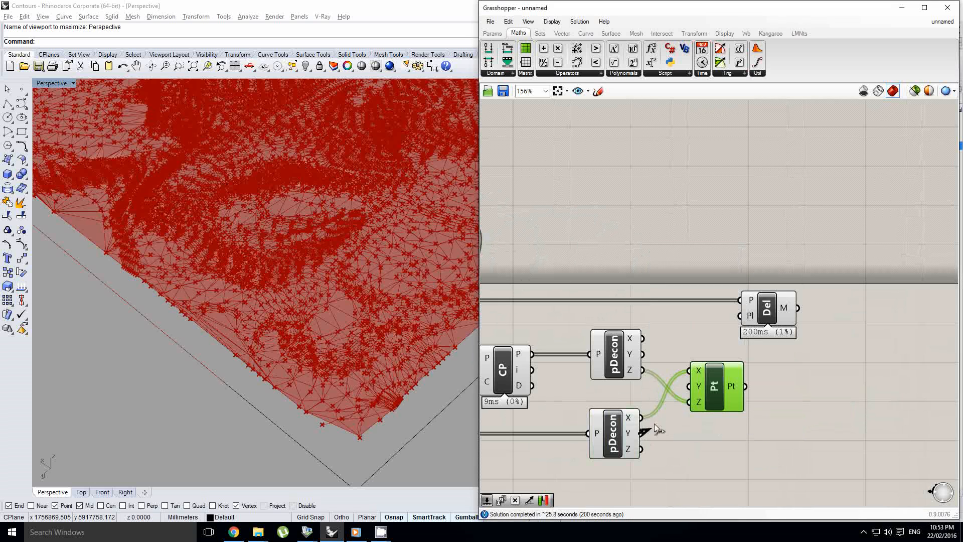
pyautogui.scroll(-6, 336, 346)
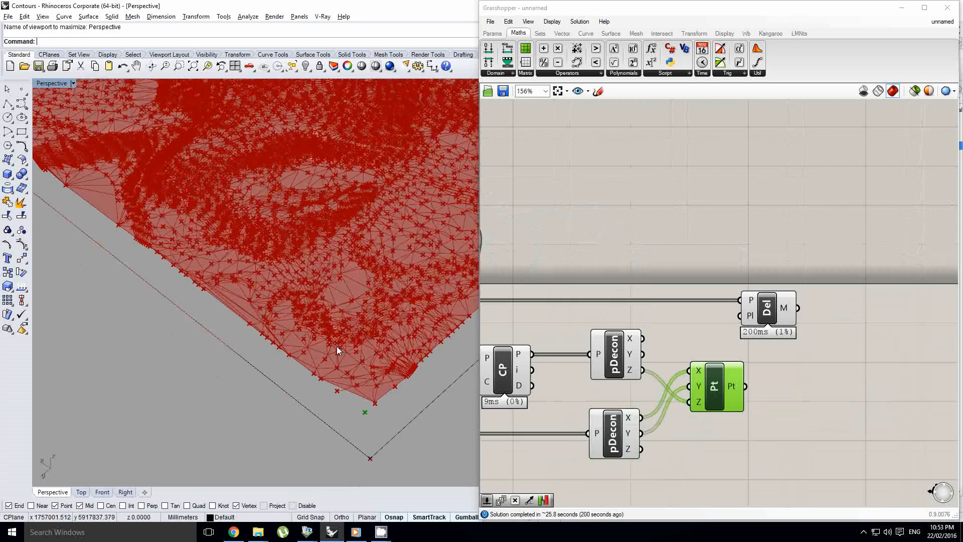
pyautogui.moveTo(332, 357); pyautogui.dragTo(362, 369, button='right')
pyautogui.scroll(8, 390, 407)
pyautogui.moveTo(391, 408)
pyautogui.mouseDown(button='right')
pyautogui.moveTo(377, 407)
pyautogui.moveTo(391, 410)
pyautogui.mouseUp(button='right')
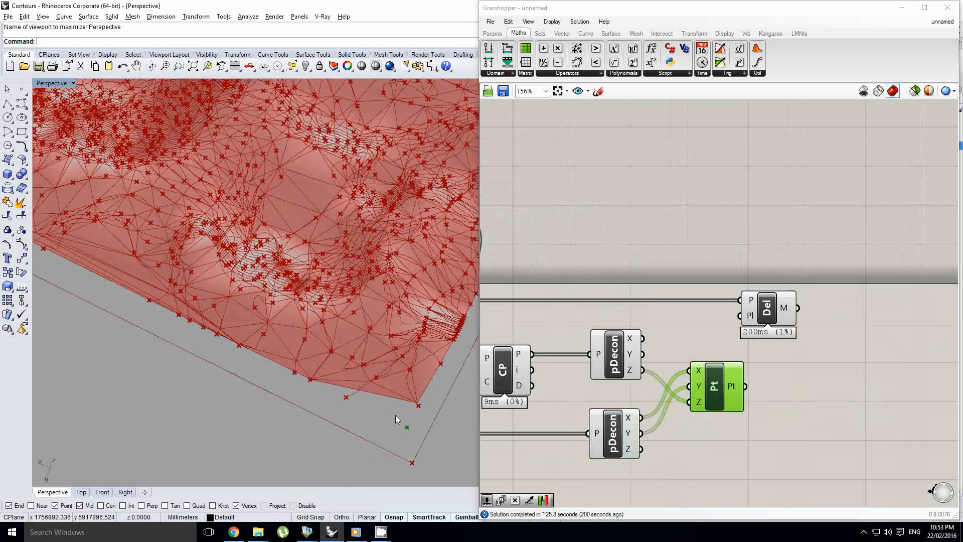
pyautogui.moveTo(326, 402); pyautogui.dragTo(347, 412, button='right')
# - Turn off the preview of the Divide Curve, Explode, Closest Point and both Deconstruct components
pyautogui.moveTo(590, 306); pyautogui.dragTo(681, 295, button='right')
pyautogui.scroll(-3, 668, 326)
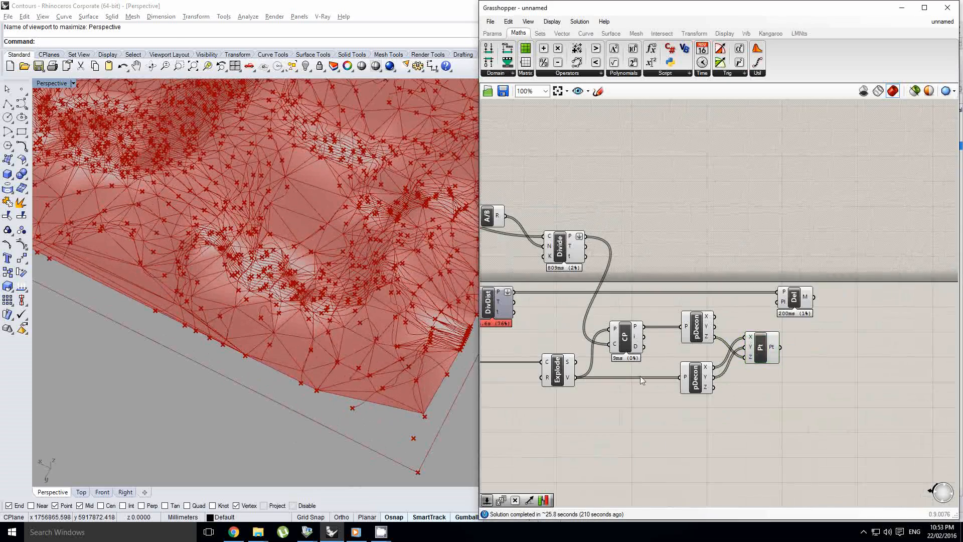
pyautogui.moveTo(723, 444); pyautogui.dragTo(533, 208)
pyautogui.middleClick(533, 208)
pyautogui.moveTo(724, 223); pyautogui.dragTo(695, 233, button='right')
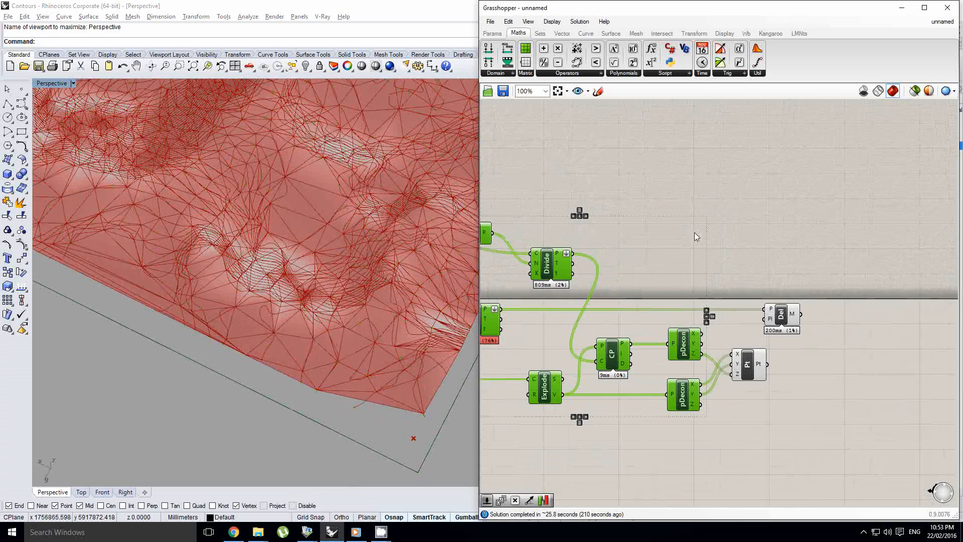
pyautogui.click(695, 234)
# - Move the Delaunay Mesh component farther from the Construct Point component and lock the solver
pyautogui.moveTo(754, 300); pyautogui.dragTo(696, 306, button='right')
pyautogui.moveTo(713, 319); pyautogui.dragTo(774, 320)
pyautogui.scroll(1, 719, 356)
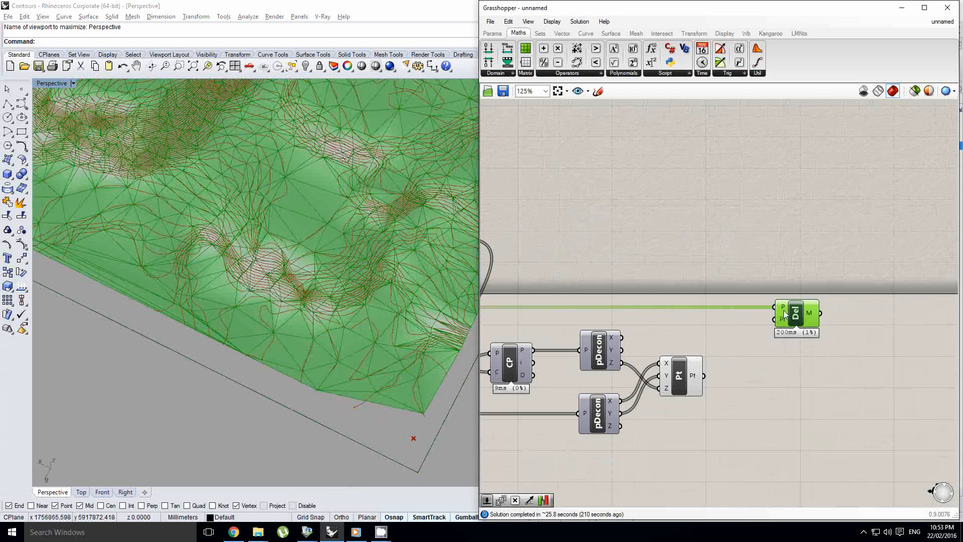
pyautogui.middleClick(771, 280)
pyautogui.click(772, 305)
# - Flatten the P input of Delaunay Mesh and feed it the Divide Curve points together with the constructed corner points
pyautogui.rightClick(786, 308)
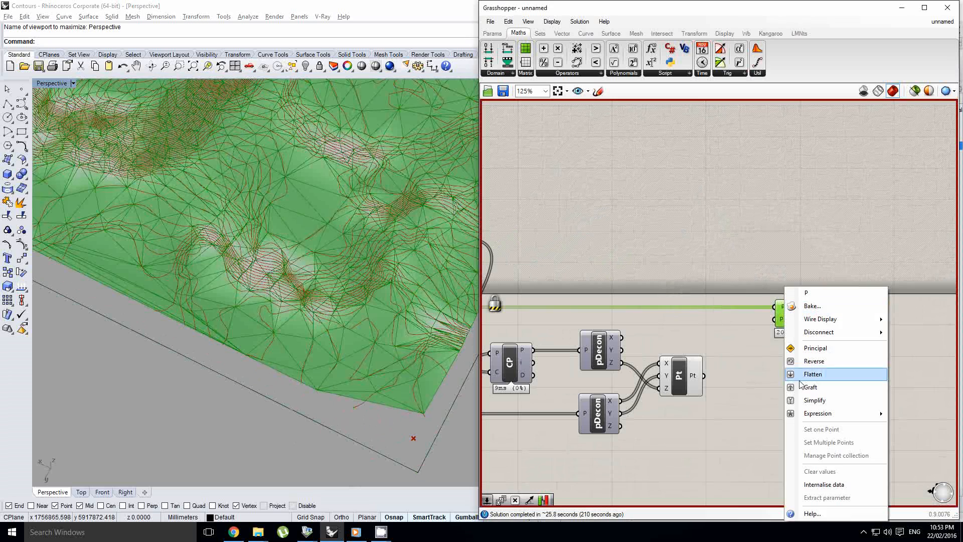
pyautogui.click(804, 375)
pyautogui.scroll(-3, 730, 314)
pyautogui.scroll(1, 731, 314)
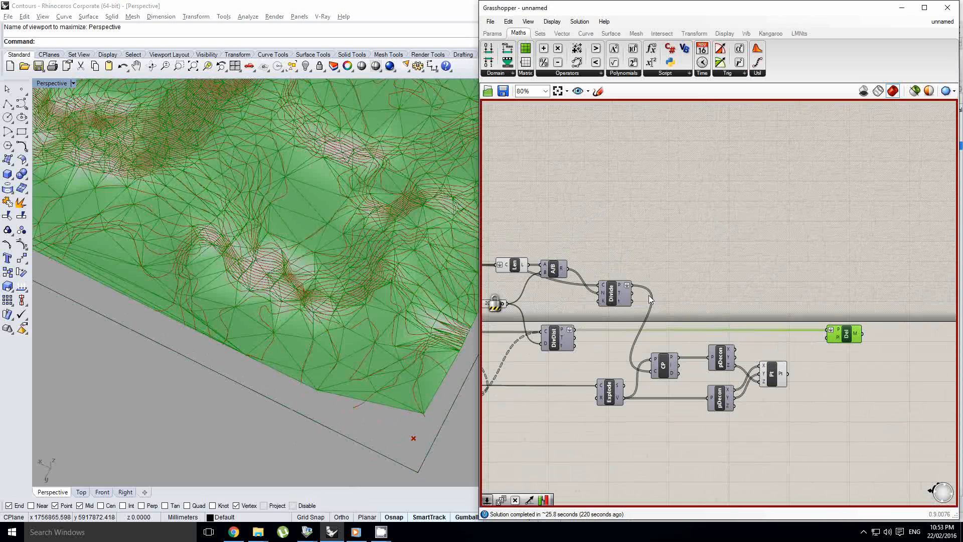
pyautogui.scroll(3, 823, 337)
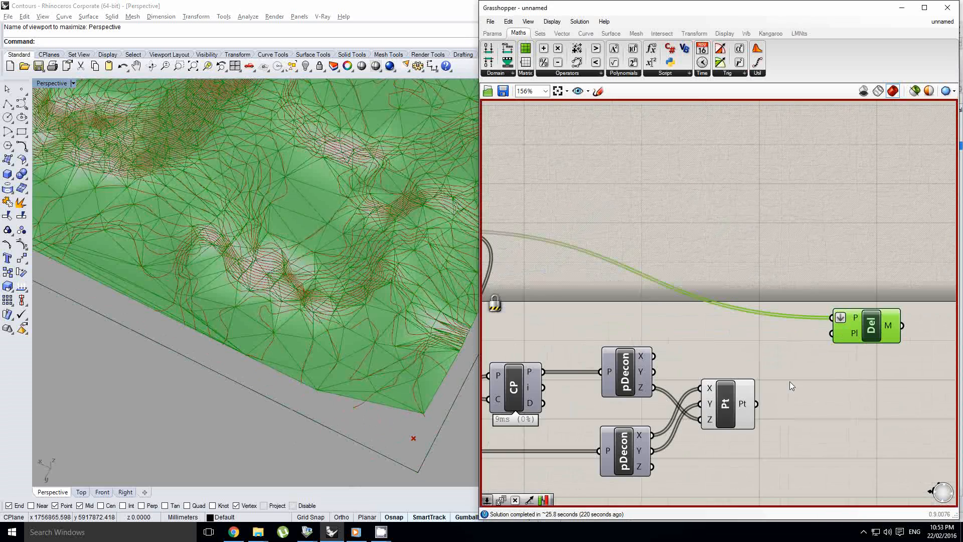
pyautogui.keyDown('shift'); pyautogui.moveTo(822, 309); pyautogui.dragTo(829, 316); pyautogui.keyUp('shift')
pyautogui.scroll(-3, 821, 325)
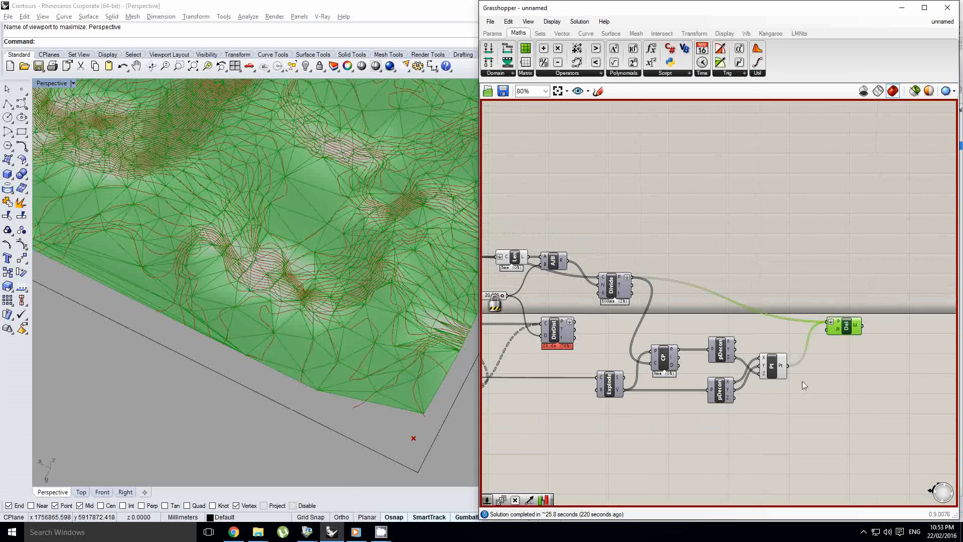
# - Turn off the preview of the Construct Point component and the remaining components upstream of Divide Curve
pyautogui.moveTo(801, 403); pyautogui.dragTo(712, 252)
pyautogui.middleClick(763, 344)
pyautogui.click(796, 313)
pyautogui.scroll(-4, 769, 318)
pyautogui.scroll(2, 772, 360)
pyautogui.middleClick(712, 253)
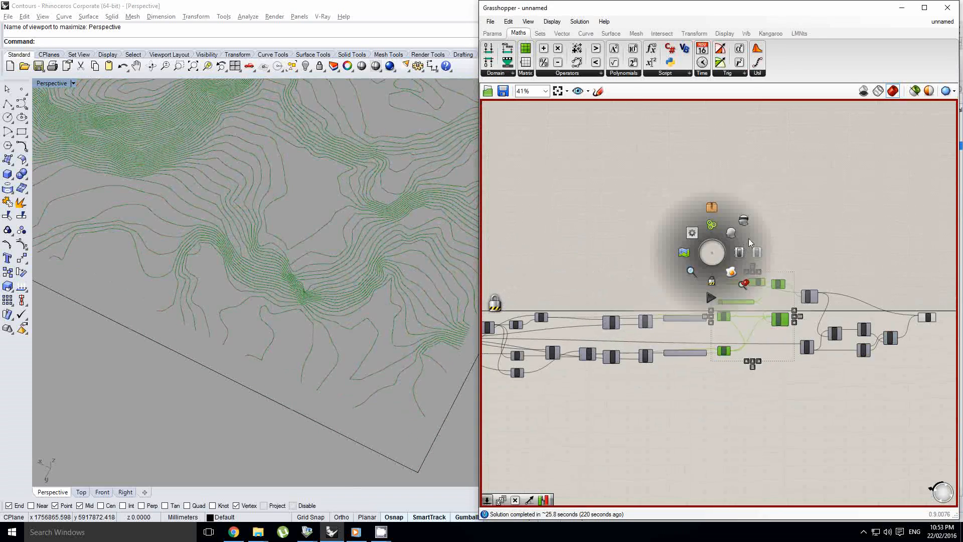
pyautogui.click(744, 219)
# - Unlock the solver to recompute the Delaunay mesh
pyautogui.scroll(6, 784, 338)
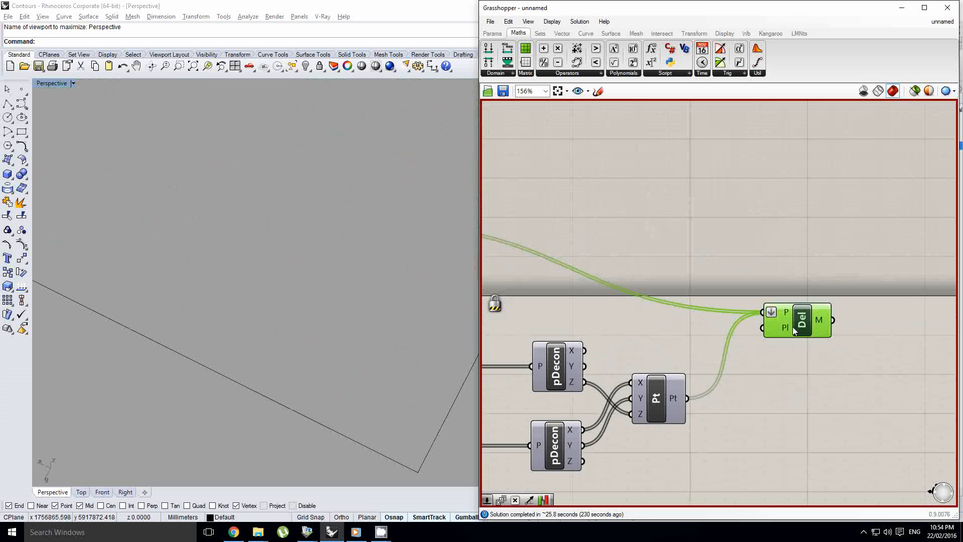
pyautogui.middleClick(793, 326)
pyautogui.middleClick(748, 233)
pyautogui.click(748, 262)
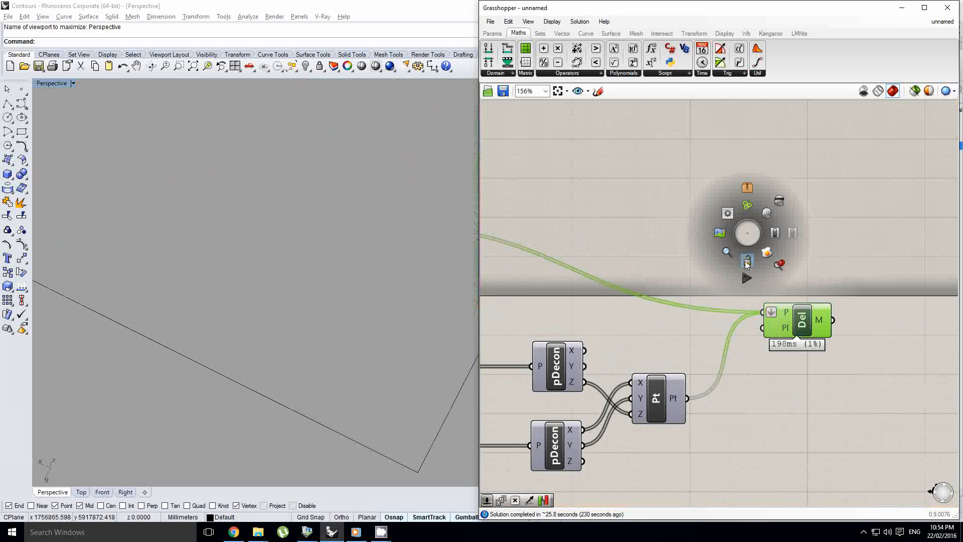
# - Examine the recomputed Delaunay mesh along the terrain boundary and over the hills in the Perspective view
pyautogui.moveTo(313, 339); pyautogui.dragTo(445, 355, button='right')
pyautogui.scroll(-5, 337, 339)
pyautogui.scroll(2, 338, 341)
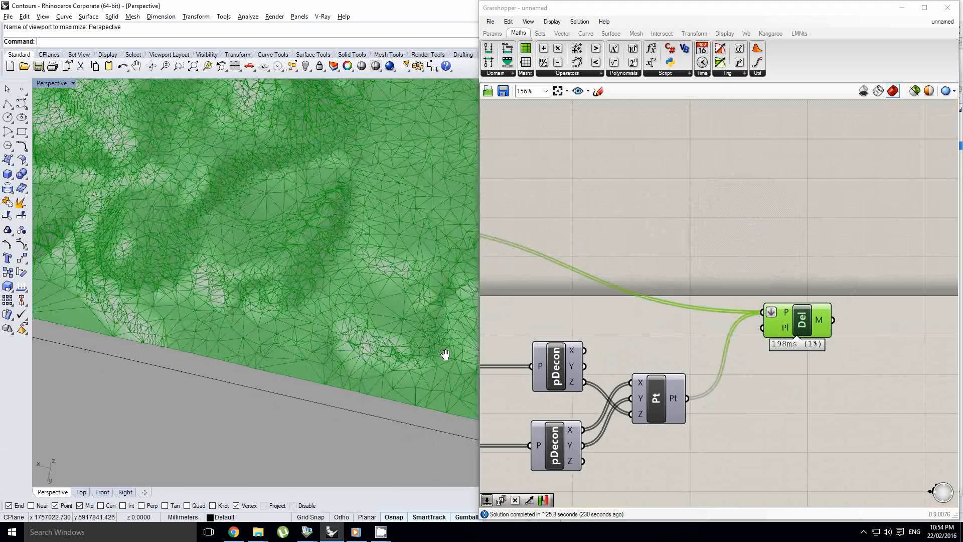
pyautogui.moveTo(386, 352); pyautogui.dragTo(316, 251, button='right')
pyautogui.scroll(-5, 279, 346)
pyautogui.keyDown('shift'); pyautogui.moveTo(316, 251); pyautogui.dragTo(278, 174, button='right'); pyautogui.keyUp('shift')
pyautogui.scroll(3, 301, 313)
pyautogui.scroll(-5, 278, 175)
pyautogui.scroll(3, 275, 352)
pyautogui.keyDown('shift'); pyautogui.moveTo(275, 362); pyautogui.dragTo(310, 295, button='right'); pyautogui.keyUp('shift')
pyautogui.scroll(4, 306, 271)
# - Review the definition from the 20 spacing slider and curve division through to the Delaunay Mesh component
pyautogui.moveTo(619, 290); pyautogui.dragTo(752, 303, button='right')
pyautogui.scroll(-3, 753, 303)
pyautogui.moveTo(685, 310); pyautogui.dragTo(787, 326, button='right')
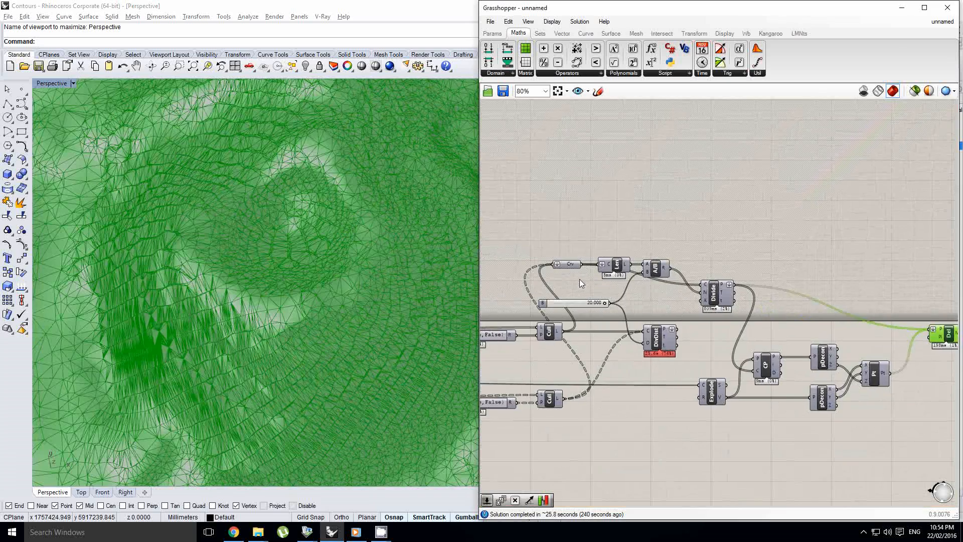
pyautogui.scroll(1, 580, 279)
pyautogui.moveTo(651, 314); pyautogui.dragTo(621, 311, button='right')
pyautogui.moveTo(843, 332); pyautogui.dragTo(584, 331, button='right')
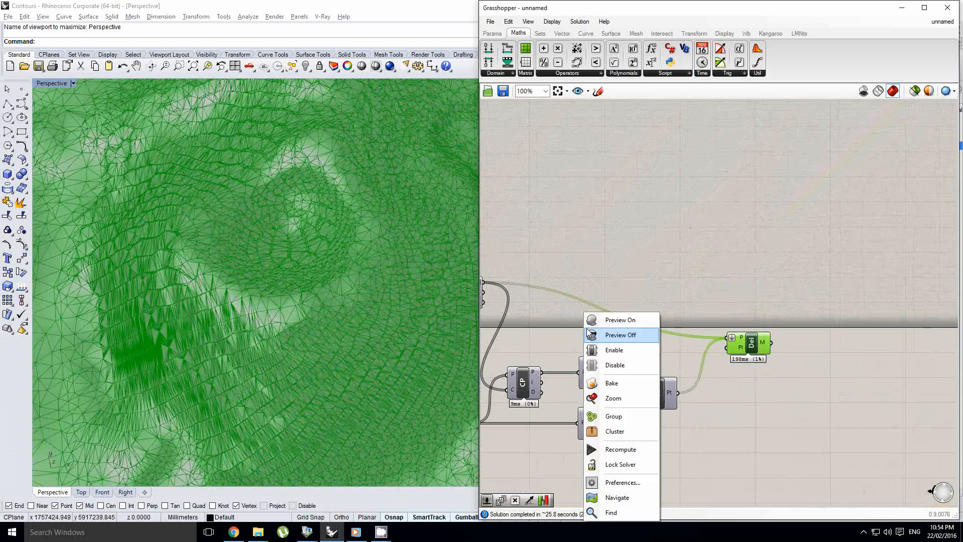
pyautogui.moveTo(803, 312); pyautogui.dragTo(722, 296, button='right')
pyautogui.moveTo(581, 322); pyautogui.dragTo(606, 320, button='right')
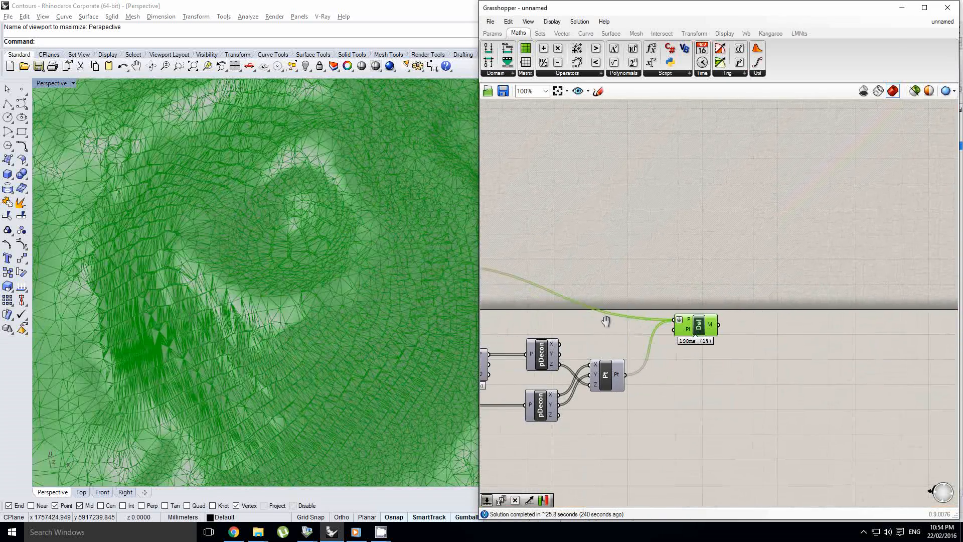
# - Bake the Delaunay mesh into Rhino and turn off the Delaunay Mesh component's preview
pyautogui.moveTo(335, 341); pyautogui.dragTo(317, 262, button='right')
pyautogui.scroll(-6, 277, 285)
pyautogui.scroll(4, 277, 285)
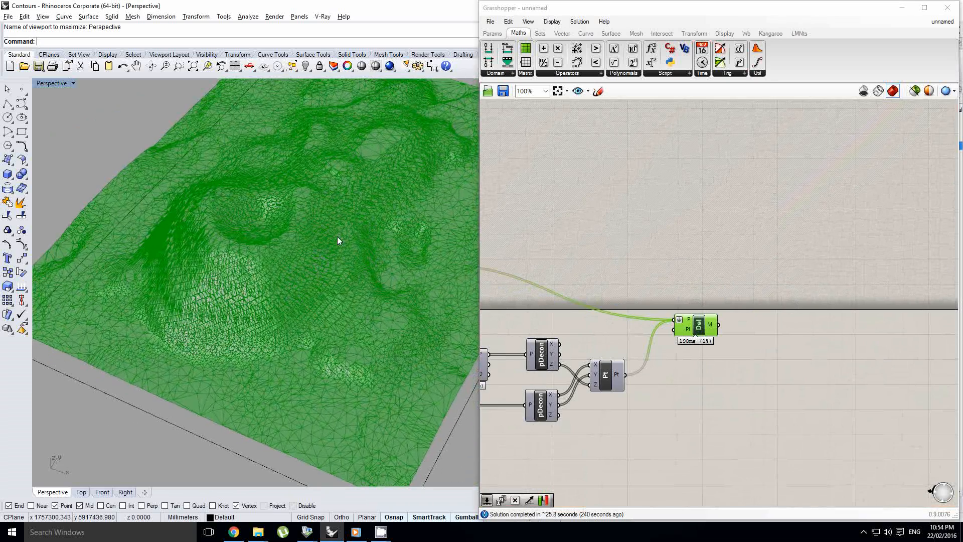
pyautogui.scroll(5, 331, 216)
pyautogui.click(700, 333)
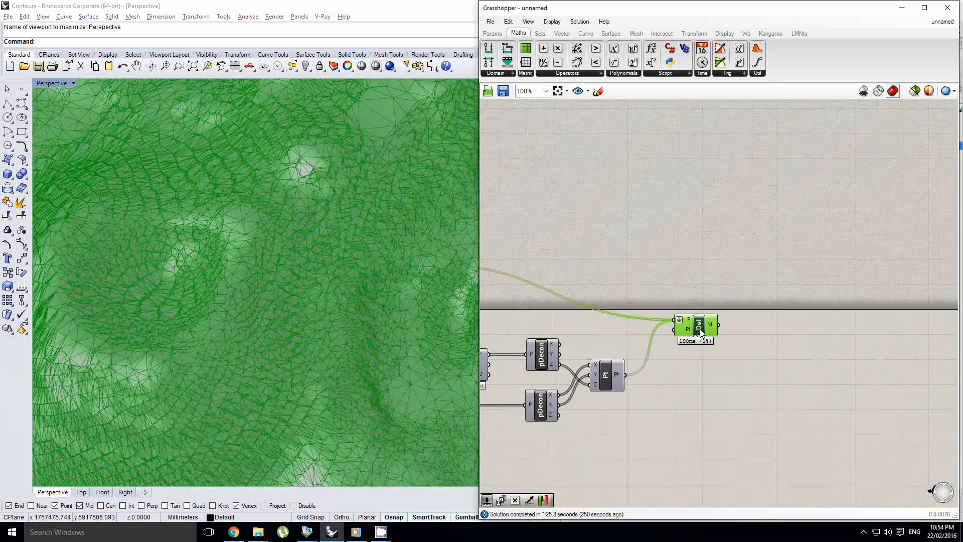
pyautogui.middleClick(699, 328)
pyautogui.click(716, 346)
pyautogui.middleClick(704, 326)
pyautogui.click(724, 306)
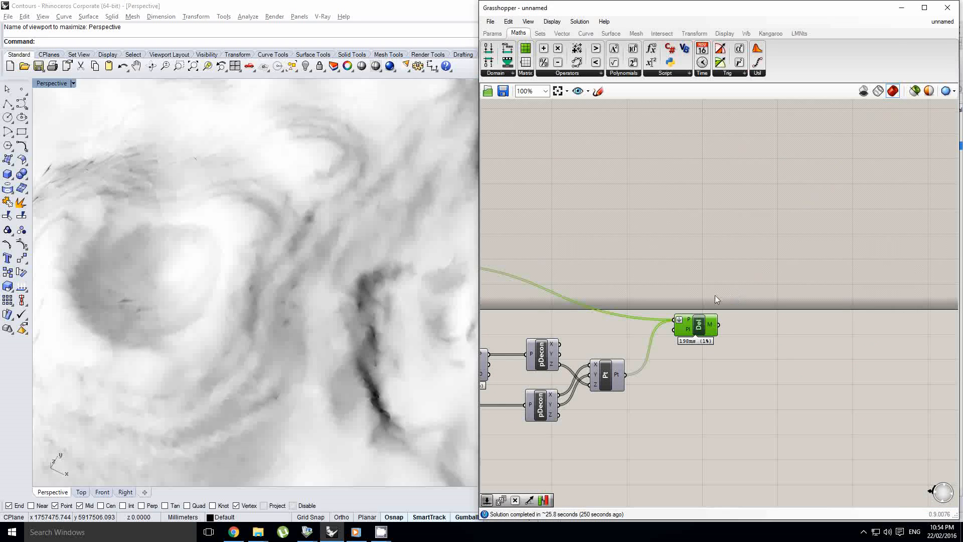
# - Select the baked terrain mesh in the Perspective view and delete it
pyautogui.moveTo(311, 271); pyautogui.dragTo(267, 314, button='right')
pyautogui.click(266, 319)
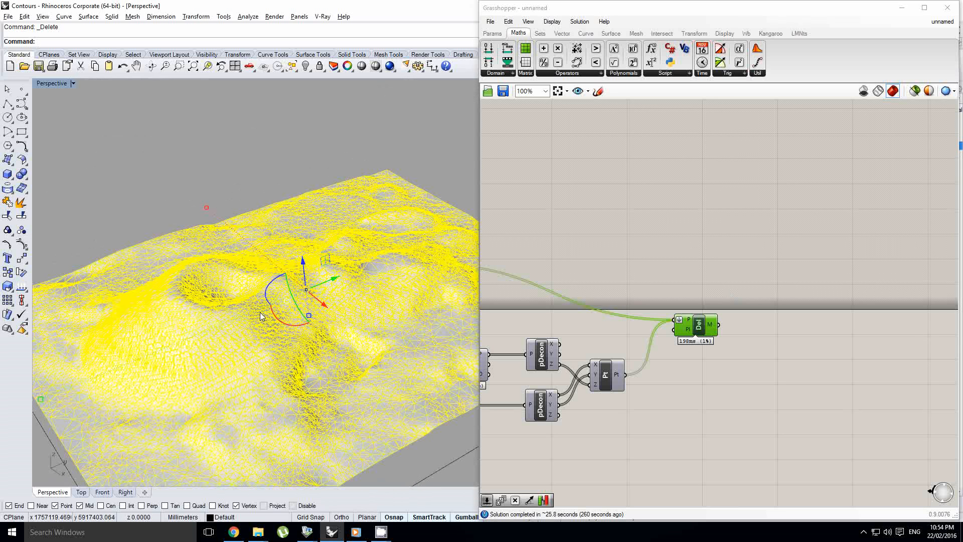
pyautogui.moveTo(818, 335); pyautogui.dragTo(770, 341, button='right')
pyautogui.doubleClick(773, 342)
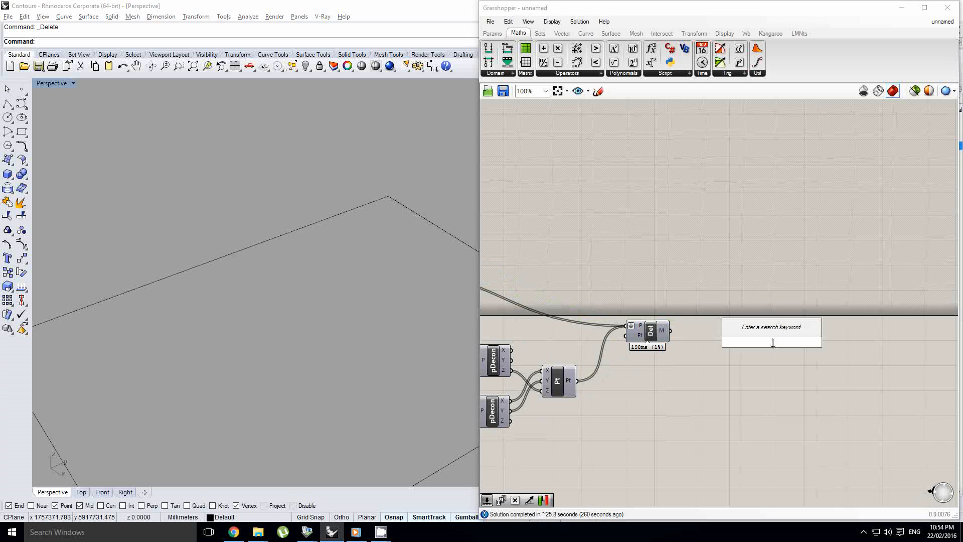
pyautogui.keyDown('shift'); pyautogui.moveTo(343, 303); pyautogui.dragTo(430, 295, button='right'); pyautogui.keyUp('shift')
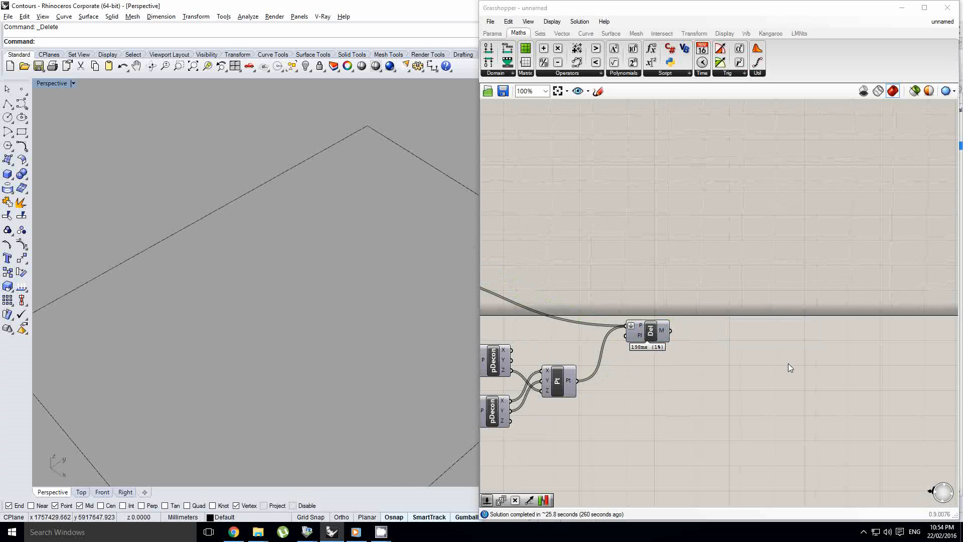
pyautogui.doubleClick(781, 350)
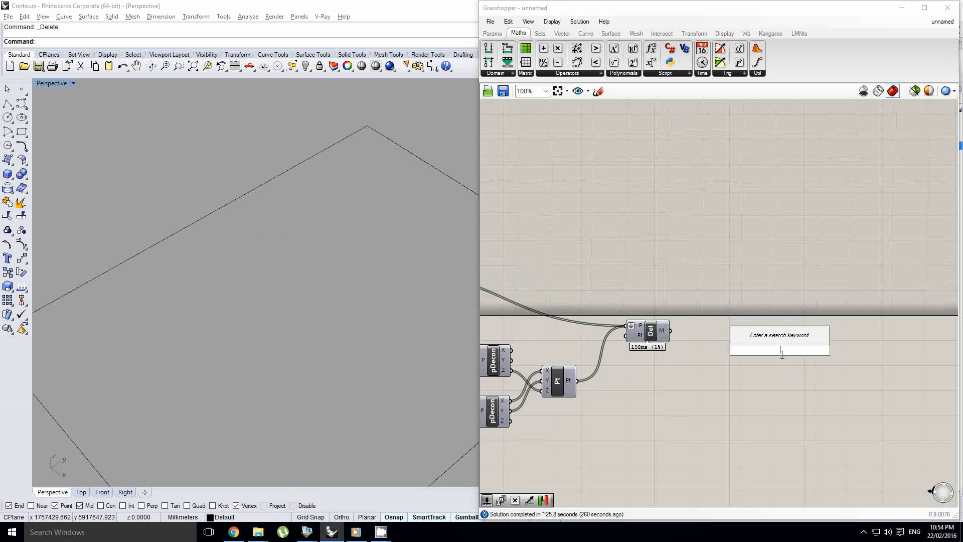
# - Add a Surface parameter beside the boundary Curve parameter at the start of the definition
pyautogui.scroll(-3, 803, 313)
pyautogui.scroll(3, 600, 339)
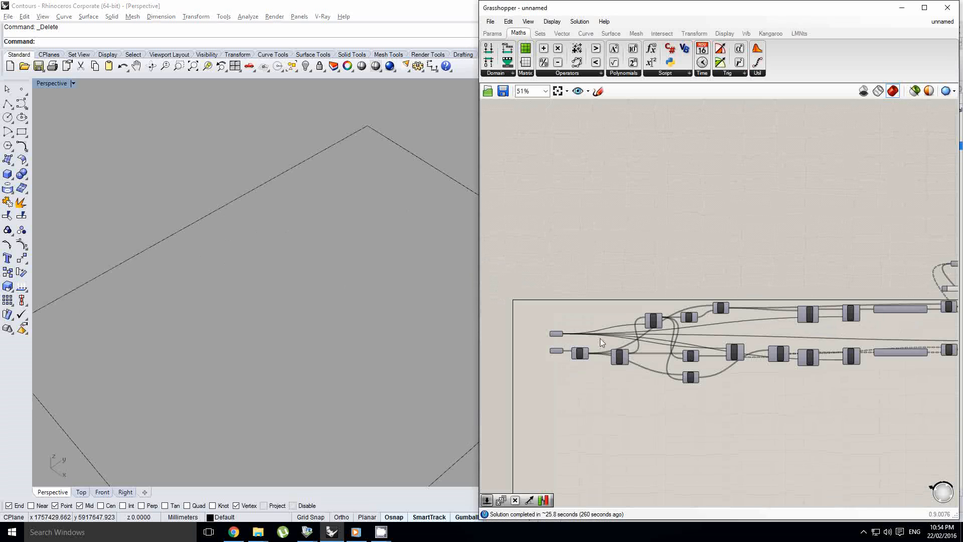
pyautogui.click(551, 331)
pyautogui.doubleClick(617, 293)
pyautogui.write('srf')
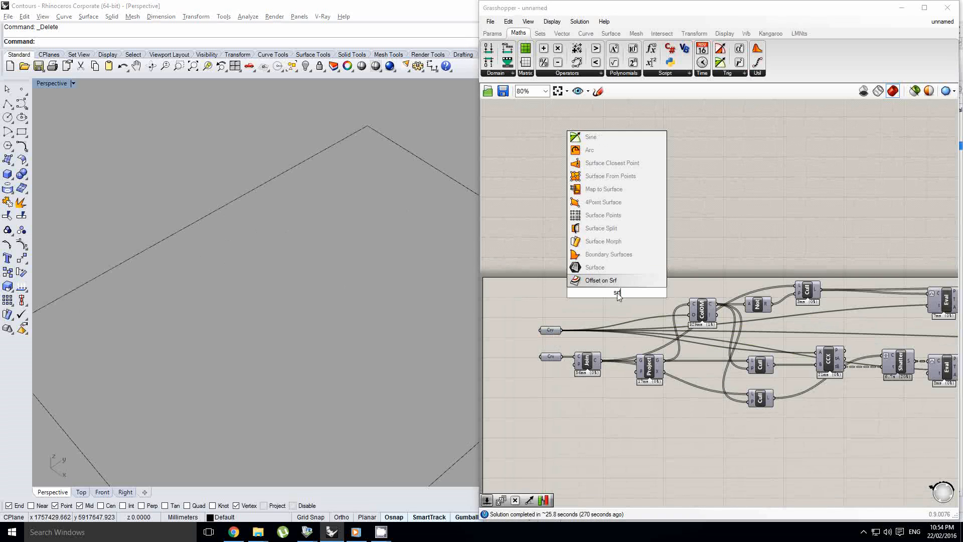
pyautogui.press('Return')
pyautogui.scroll(2, 600, 316)
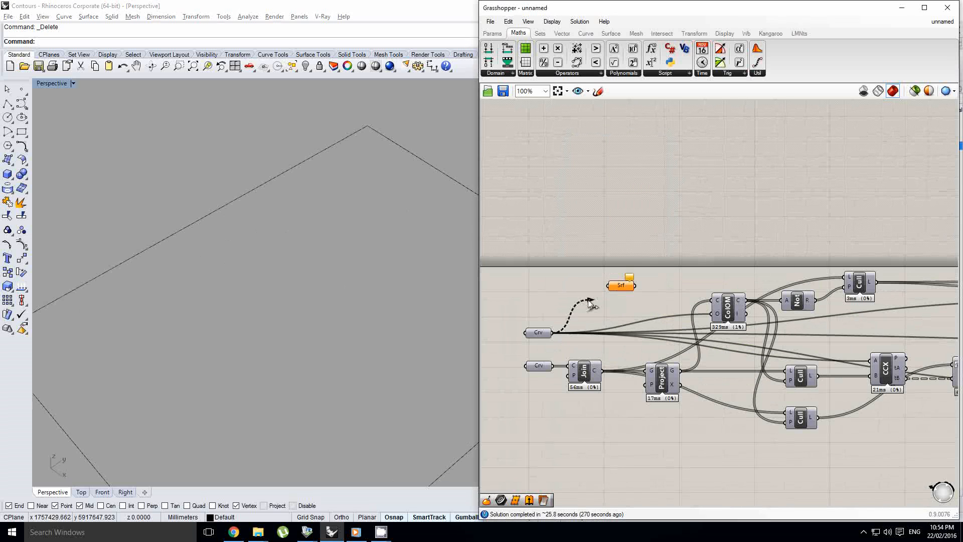
# - Connect the boundary curve to the Surface parameter and place that parameter below the Delaunay Mesh component
pyautogui.moveTo(589, 301); pyautogui.dragTo(746, 323)
pyautogui.scroll(-8, 531, 294)
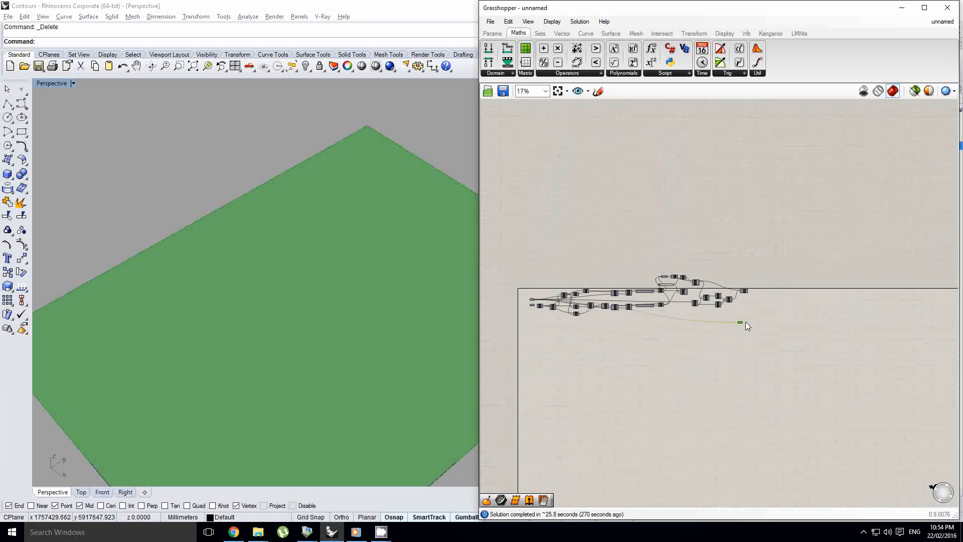
pyautogui.scroll(6, 746, 326)
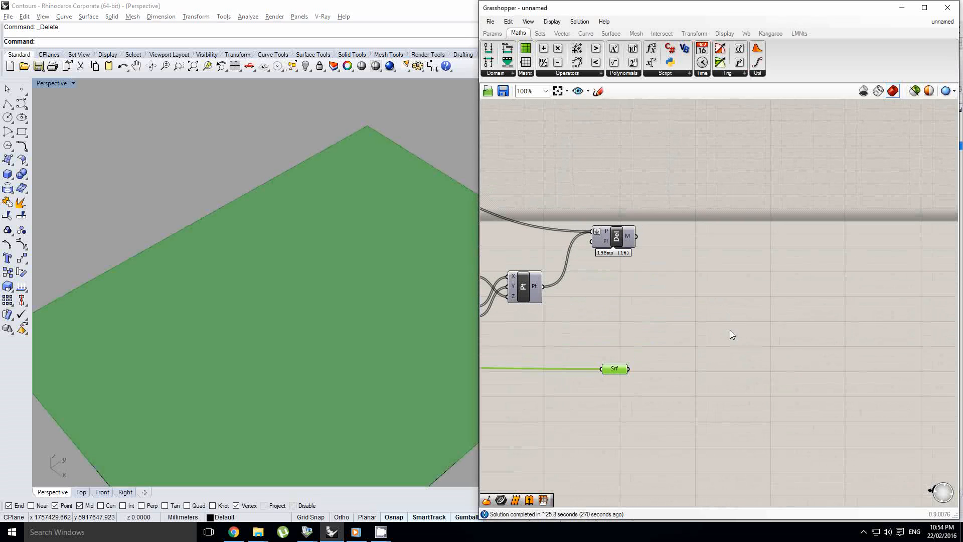
pyautogui.moveTo(615, 369); pyautogui.dragTo(615, 366)
# - Add a surface Dimensions component and connect the Surface parameter to its S input
pyautogui.doubleClick(742, 341)
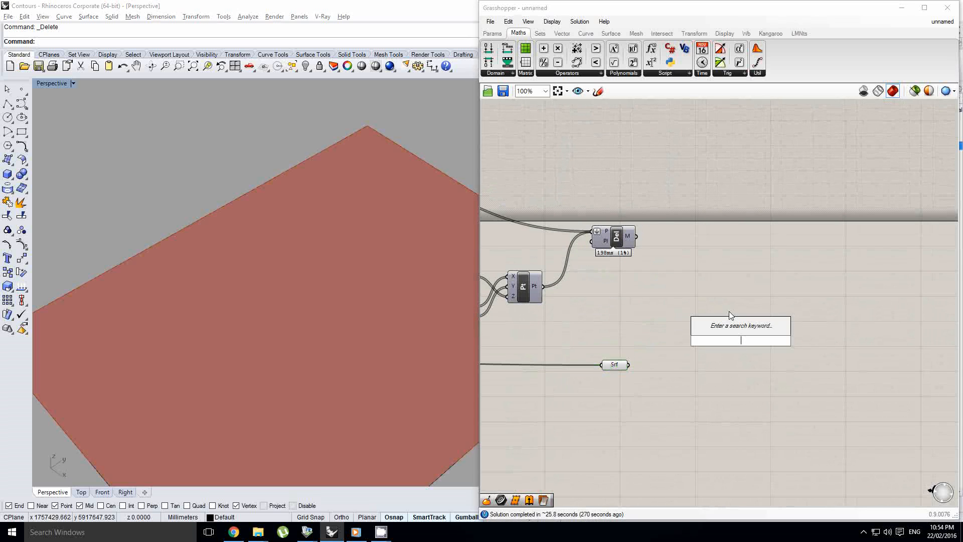
pyautogui.write('srf dim')
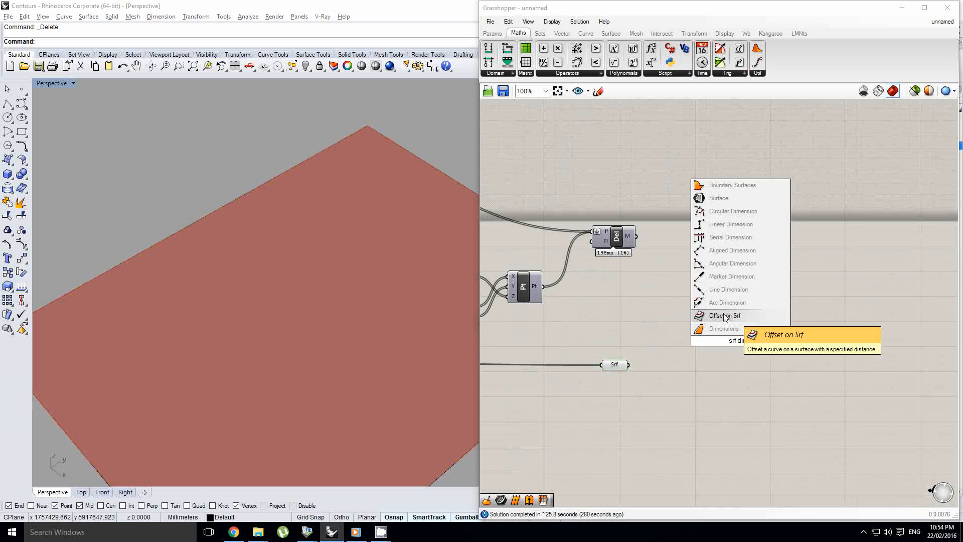
pyautogui.click(722, 329)
pyautogui.scroll(1, 660, 365)
pyautogui.moveTo(716, 349); pyautogui.dragTo(692, 370)
pyautogui.click(789, 369)
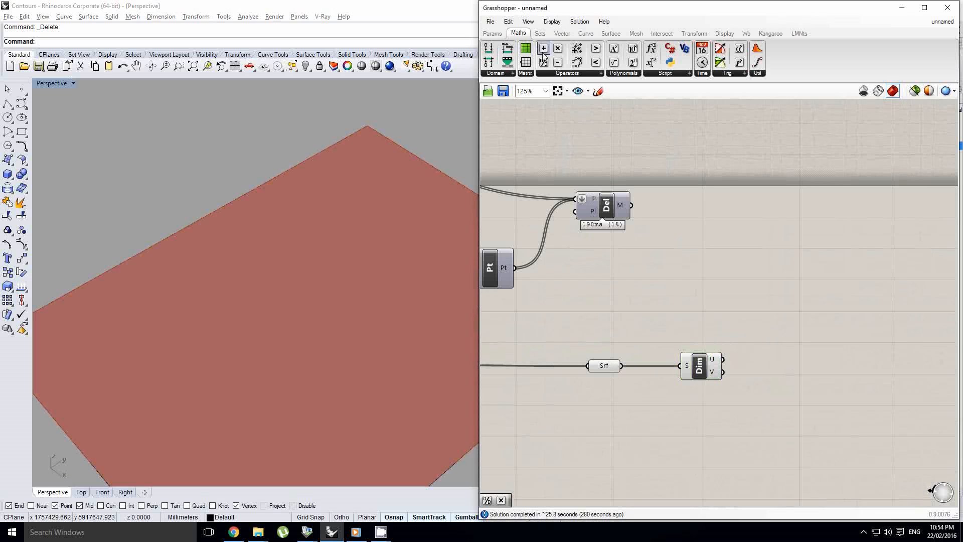
# - Add a Division component and connect the U output of Dimensions to its A input
pyautogui.click(777, 376)
pyautogui.scroll(3, 765, 364)
pyautogui.moveTo(747, 355); pyautogui.dragTo(746, 353)
pyautogui.moveTo(781, 366); pyautogui.dragTo(779, 368)
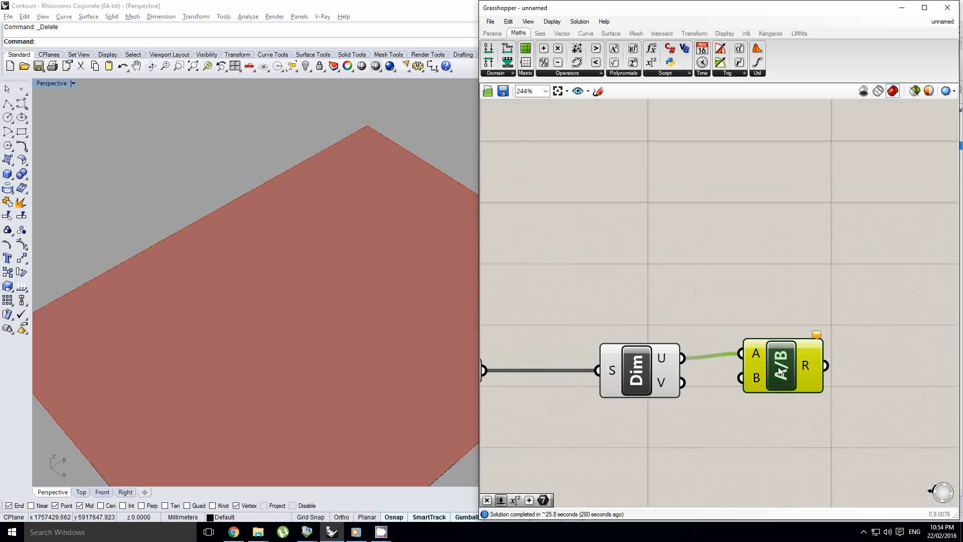
# - Connect the V output of Dimensions to the B input of the Division component and align the two components
pyautogui.moveTo(683, 383); pyautogui.dragTo(742, 377)
pyautogui.moveTo(790, 370); pyautogui.dragTo(790, 375)
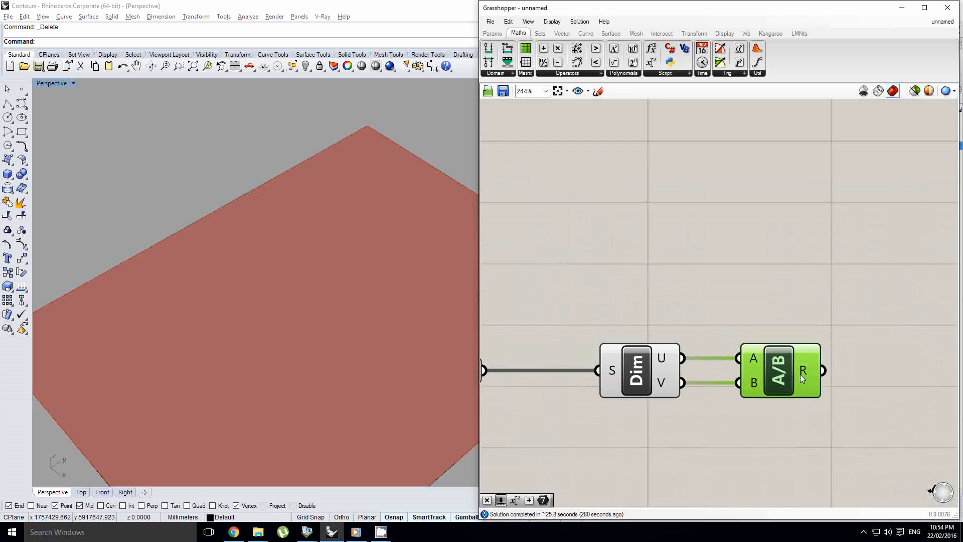
pyautogui.moveTo(801, 376)
pyautogui.moveTo(800, 375); pyautogui.dragTo(720, 374, button='right')
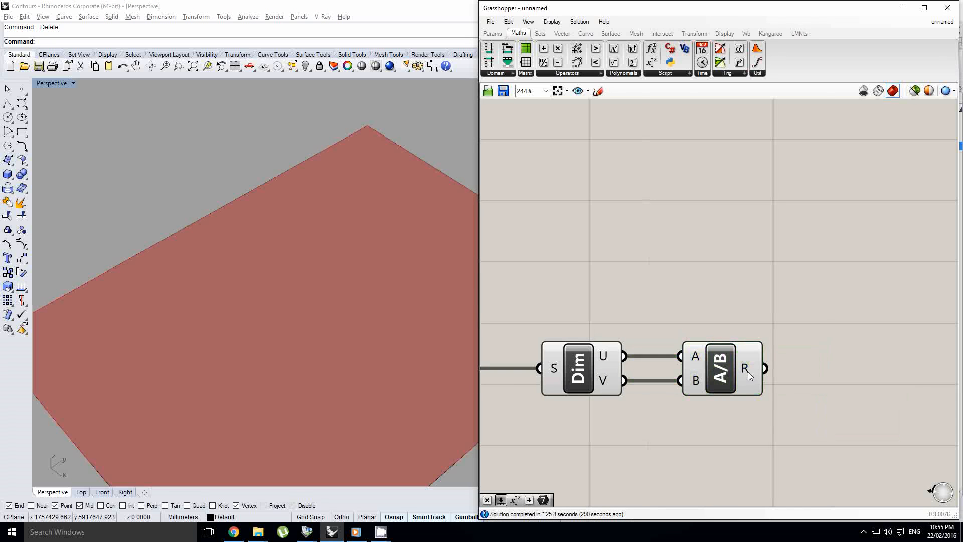
pyautogui.scroll(-5, 662, 323)
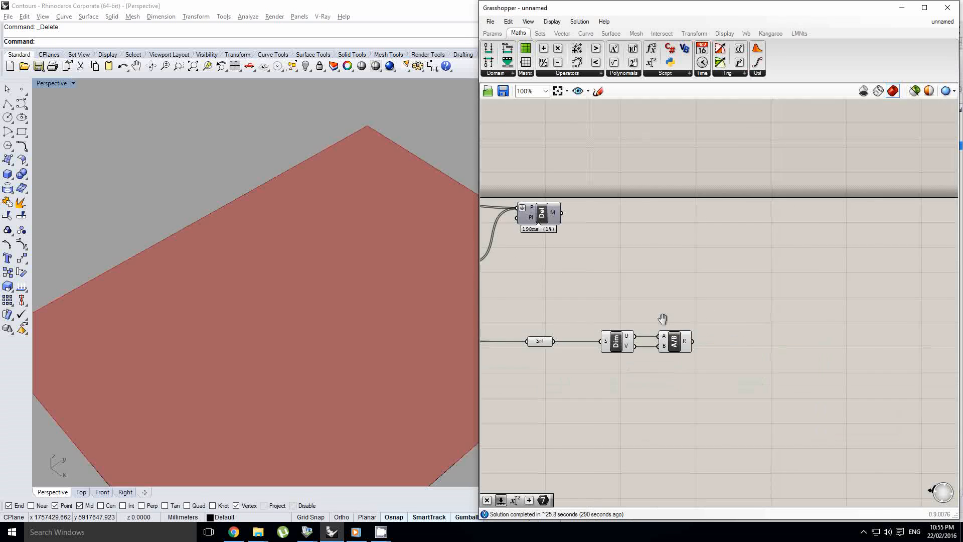
# - Add a Multiplication component after the Division component and connect the Division result to its A input
pyautogui.doubleClick(740, 341)
pyautogui.click(490, 22)
pyautogui.click(532, 11)
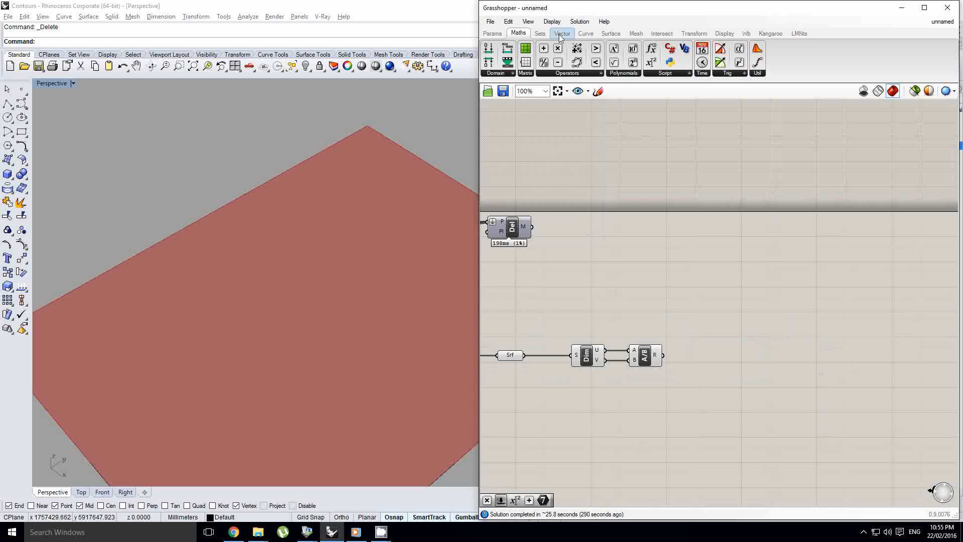
pyautogui.moveTo(558, 49); pyautogui.dragTo(718, 368)
pyautogui.scroll(1, 678, 350)
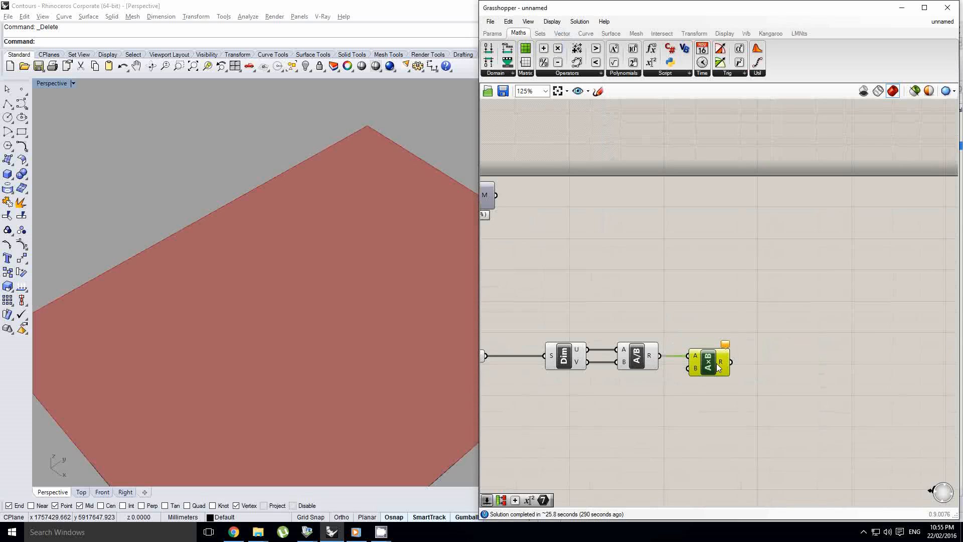
# - Add a number slider below the Division component and configure it for whole numbers with a new maximum
pyautogui.click(492, 33)
pyautogui.moveTo(611, 409); pyautogui.dragTo(565, 412)
pyautogui.doubleClick(568, 406)
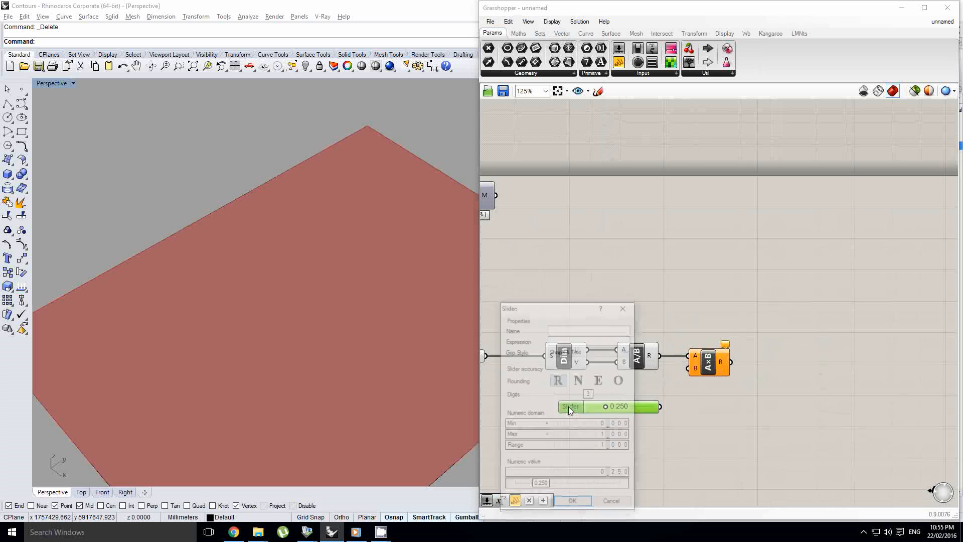
pyautogui.doubleClick(572, 435)
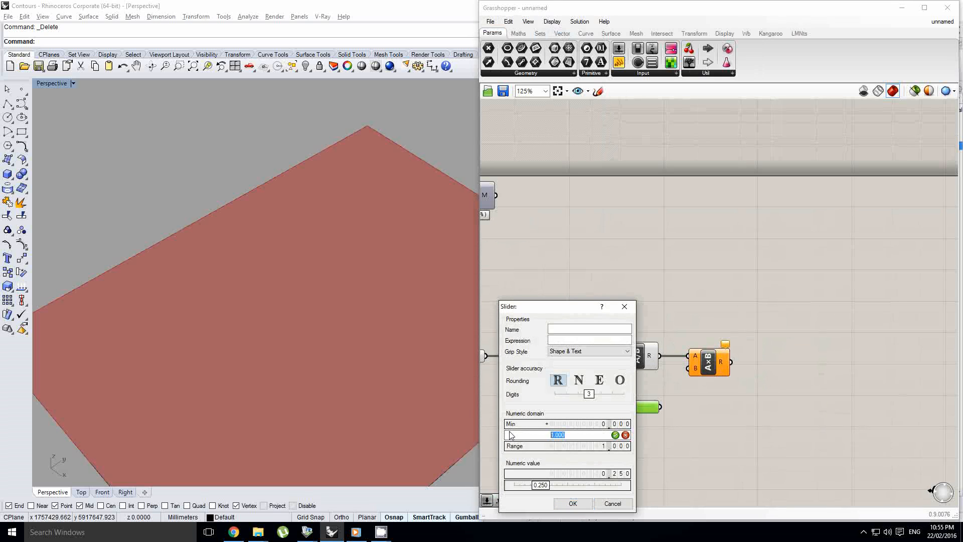
pyautogui.click(573, 504)
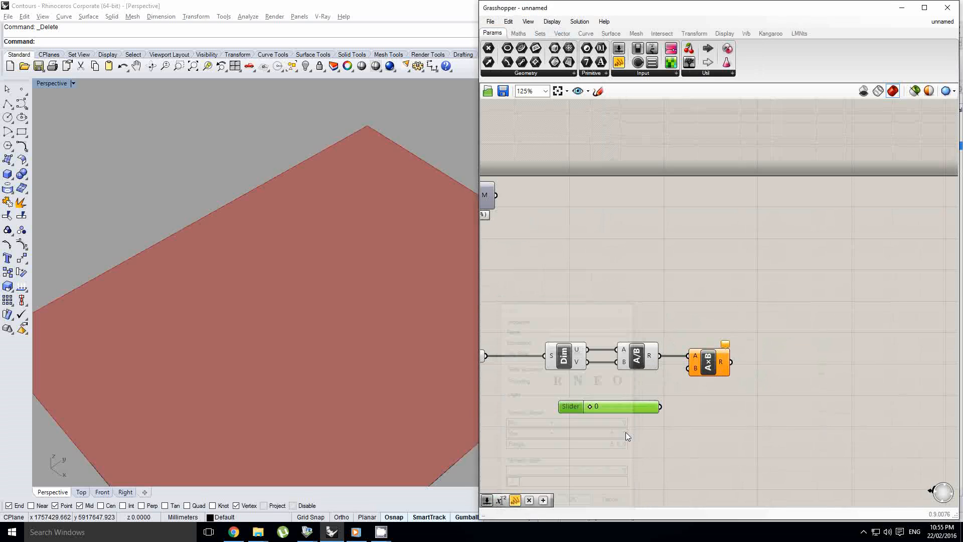
# - Connect the number slider to the B input of the Multiplication component and set it to 254
pyautogui.scroll(1, 682, 380)
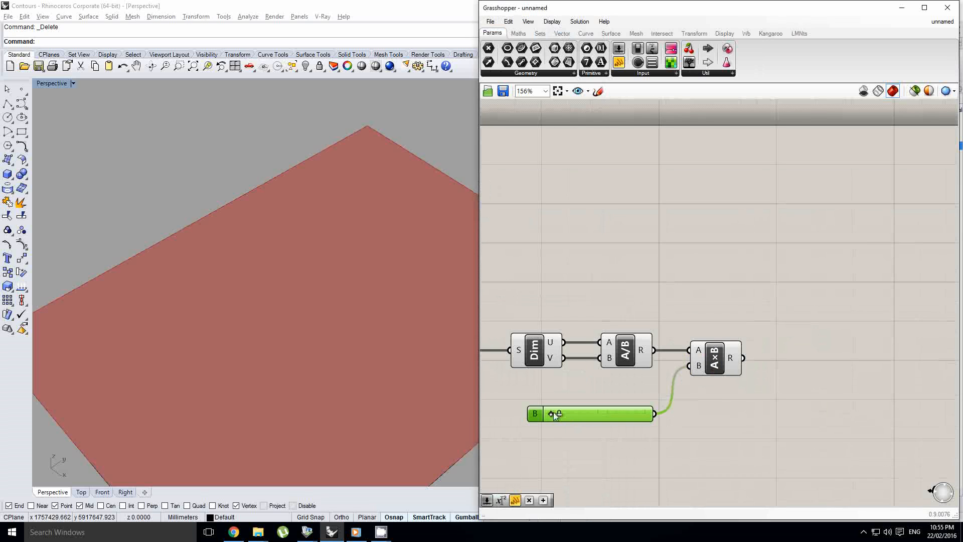
pyautogui.moveTo(609, 415); pyautogui.dragTo(610, 416)
pyautogui.scroll(2, 652, 390)
pyautogui.scroll(-2, 663, 361)
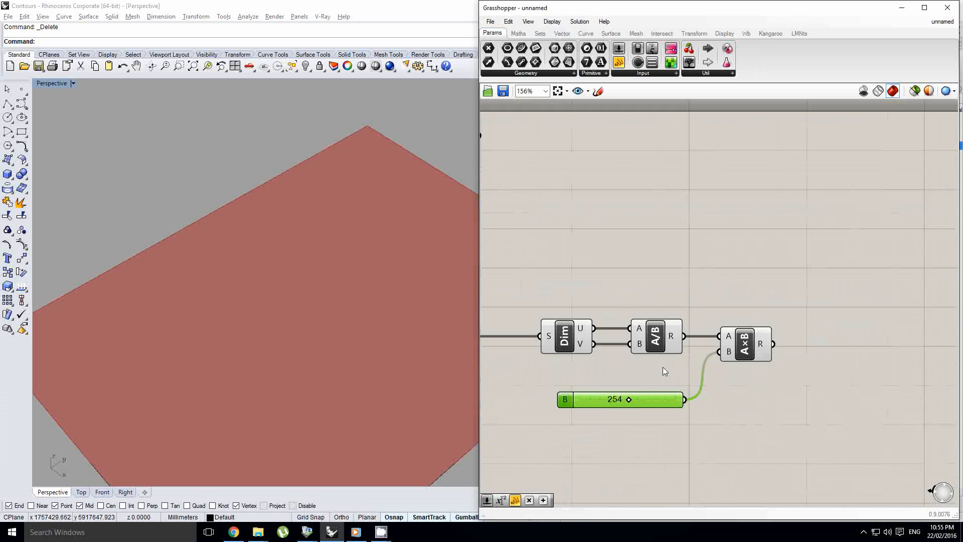
# - Add a Divide Surface component after the Multiplication component
pyautogui.scroll(1, 647, 384)
pyautogui.doubleClick(826, 329)
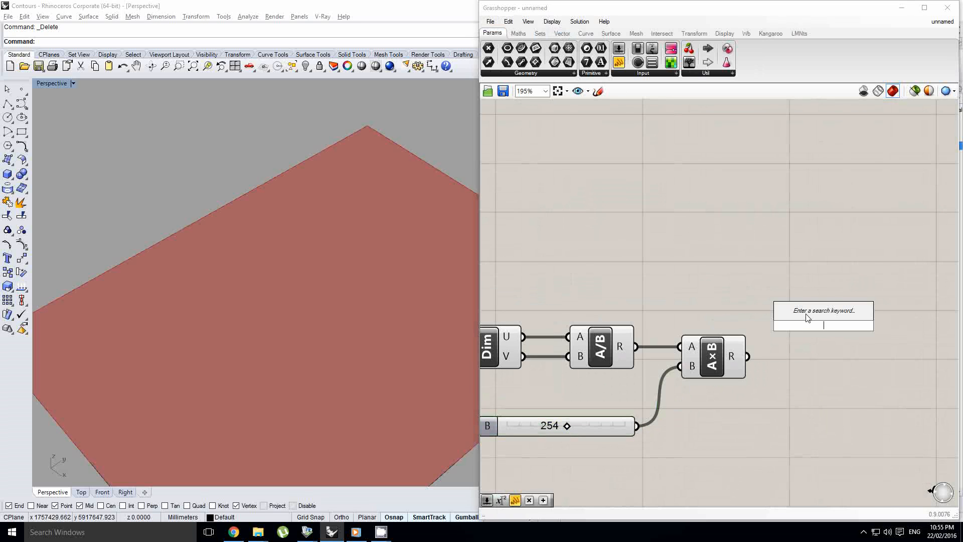
pyautogui.write('surface')
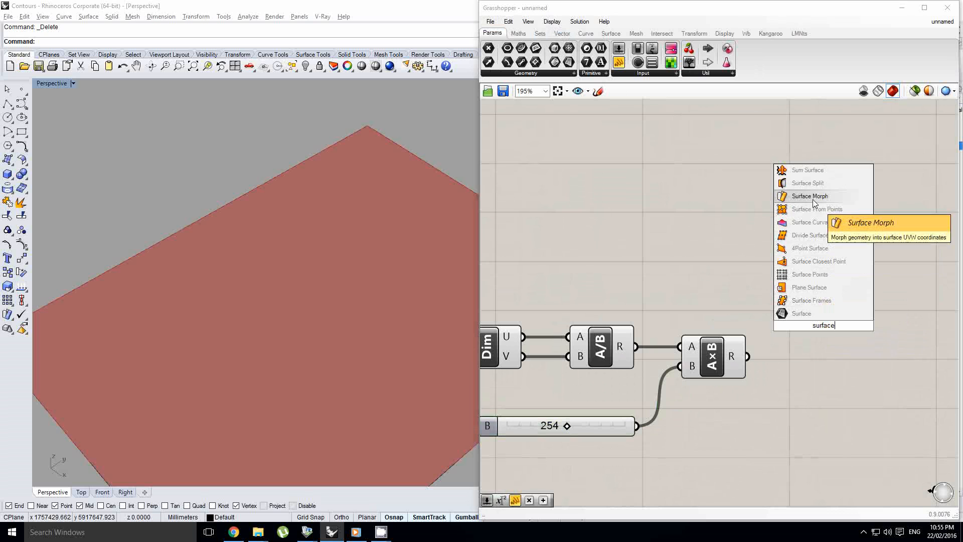
pyautogui.click(810, 235)
pyautogui.scroll(-2, 846, 297)
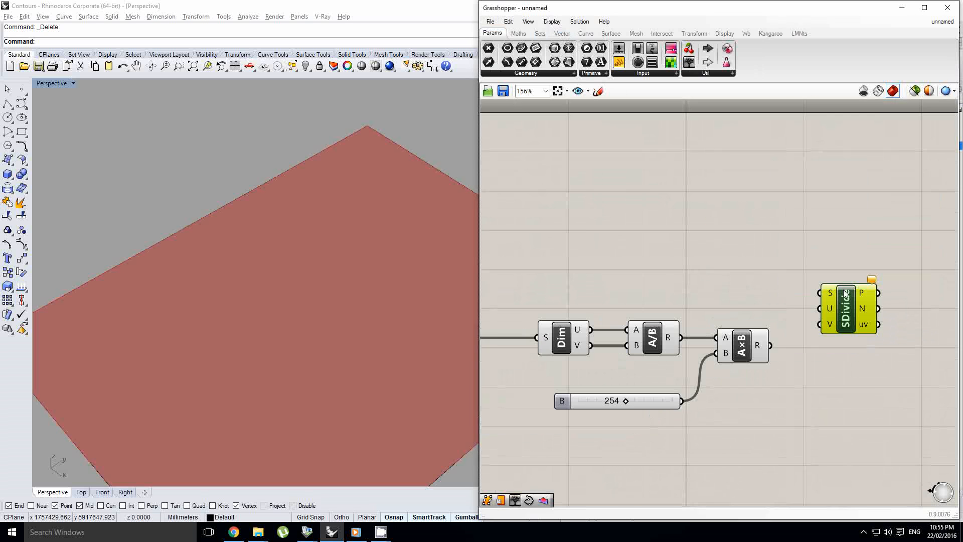
pyautogui.click(738, 317)
# - Connect the Surface parameter to the S input of the Divide Surface component
pyautogui.moveTo(600, 335); pyautogui.dragTo(749, 314, button='right')
pyautogui.scroll(-2, 663, 317)
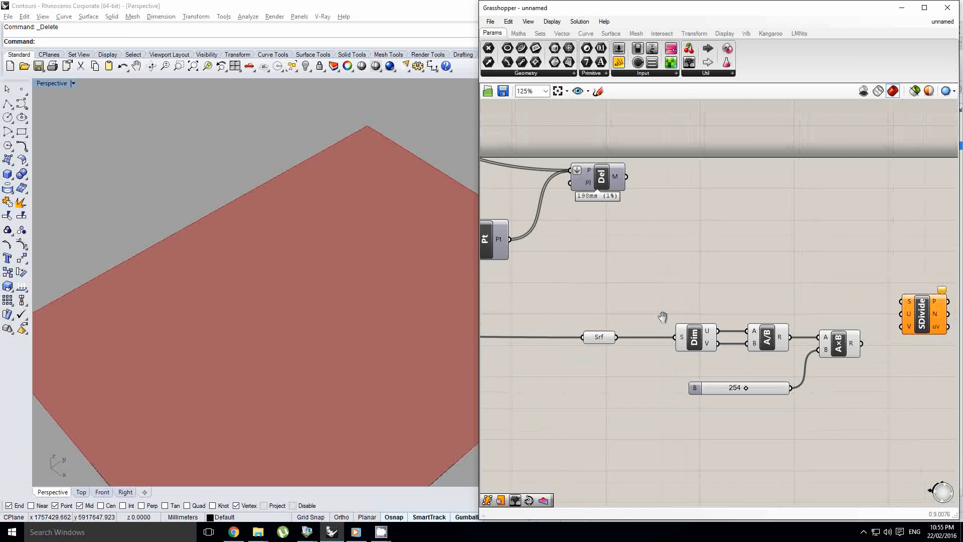
pyautogui.moveTo(617, 338); pyautogui.dragTo(903, 302)
pyautogui.scroll(1, 738, 371)
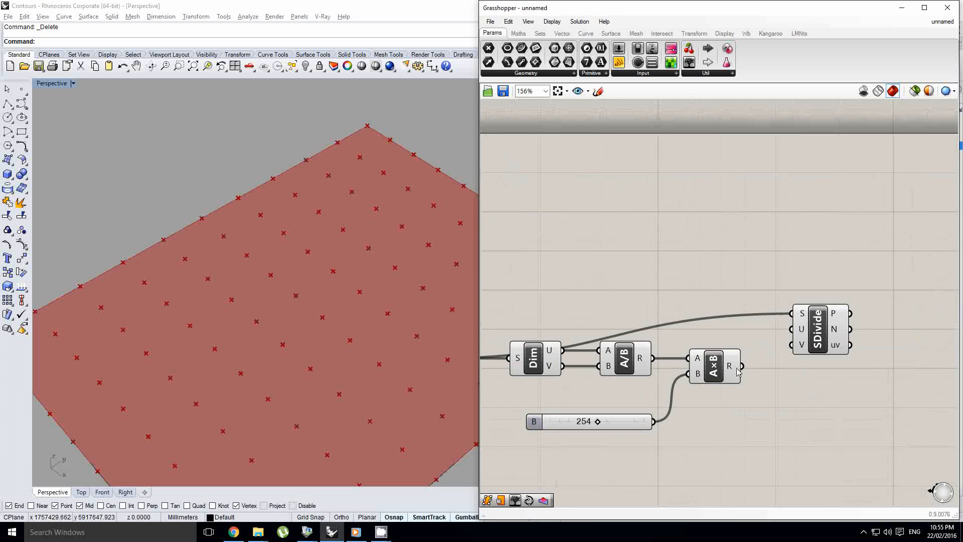
# - Connect the Multiplication result to the U input of Divide Surface and the number slider to its V input
pyautogui.moveTo(732, 370)
pyautogui.click(610, 427)
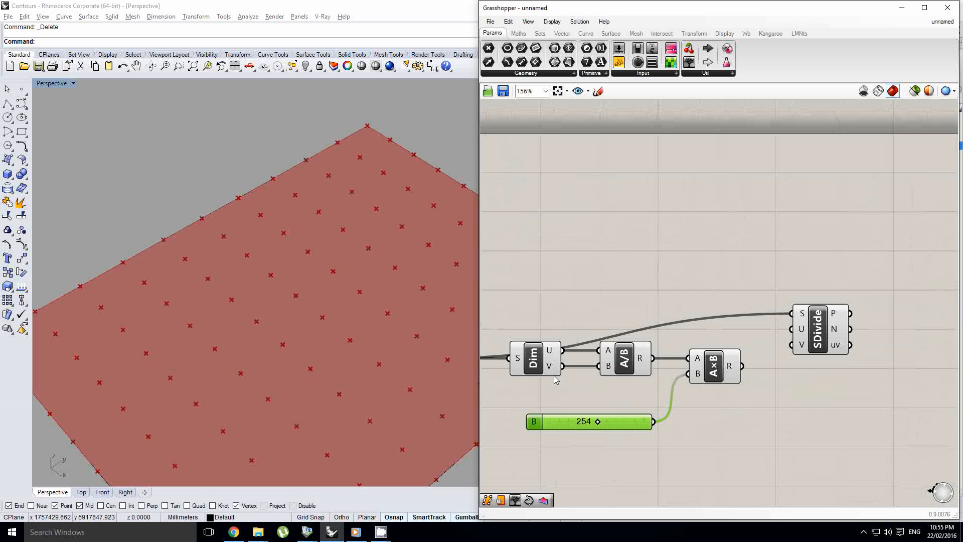
pyautogui.moveTo(551, 354)
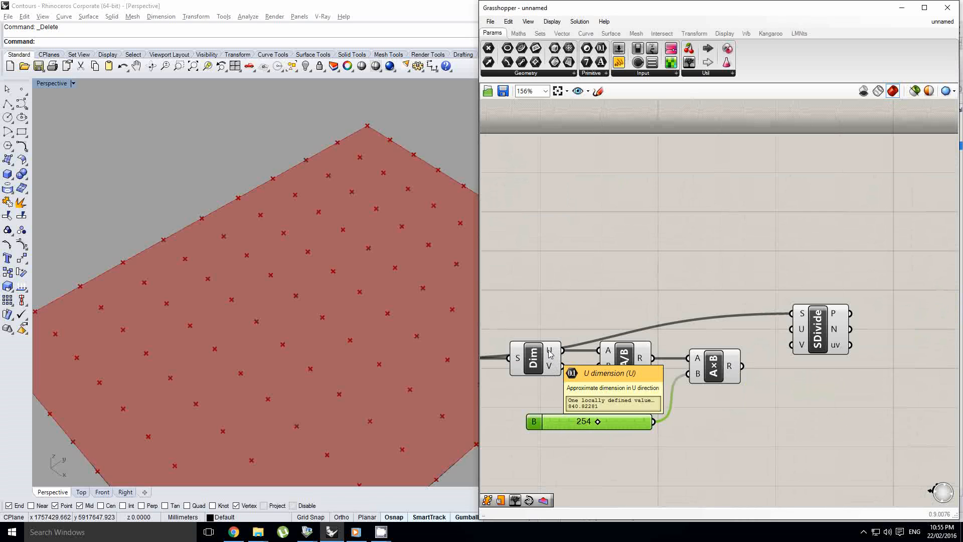
pyautogui.moveTo(555, 371)
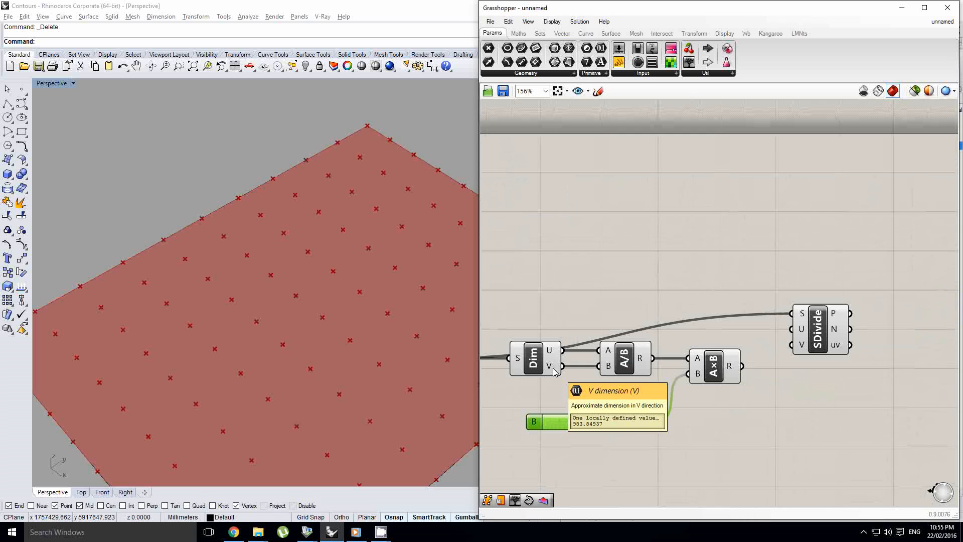
pyautogui.moveTo(737, 371)
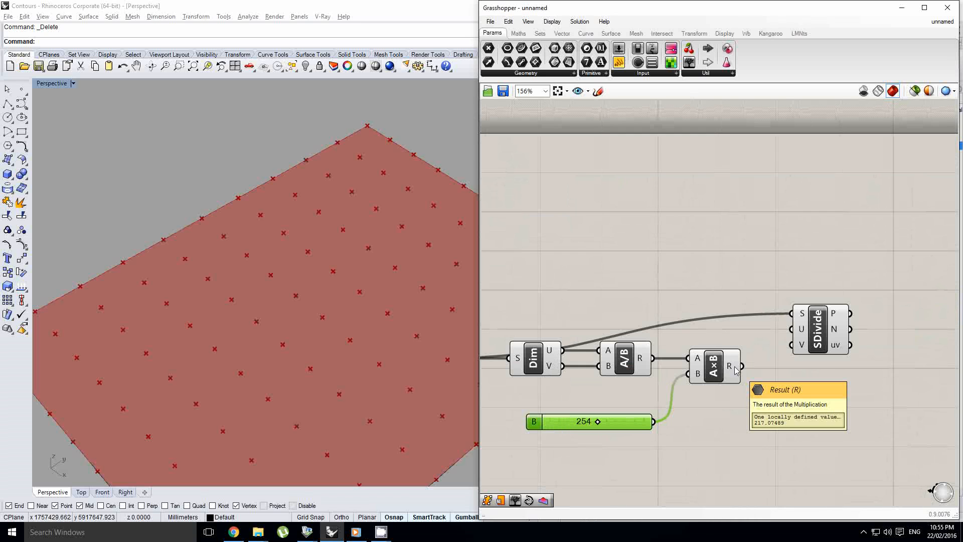
pyautogui.moveTo(736, 371); pyautogui.dragTo(792, 329)
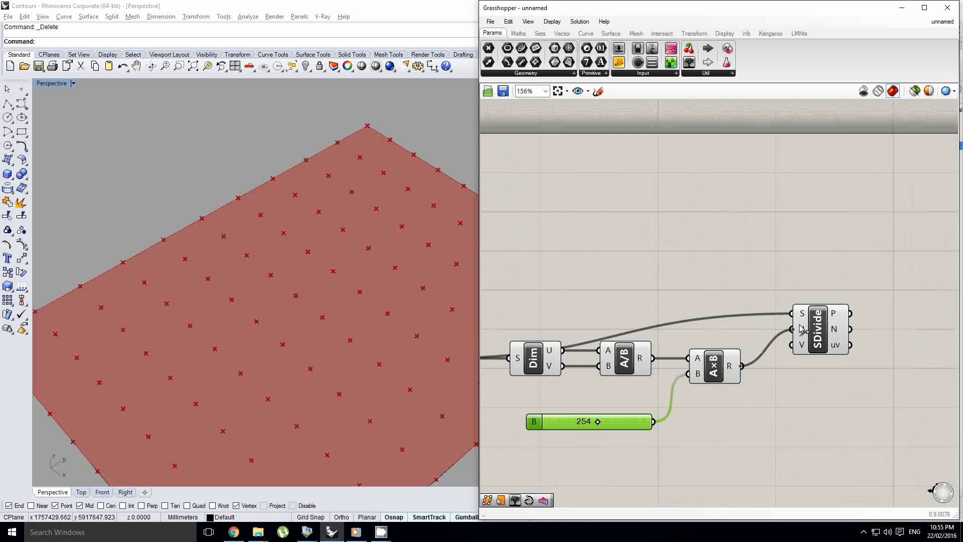
pyautogui.moveTo(654, 421); pyautogui.dragTo(744, 360)
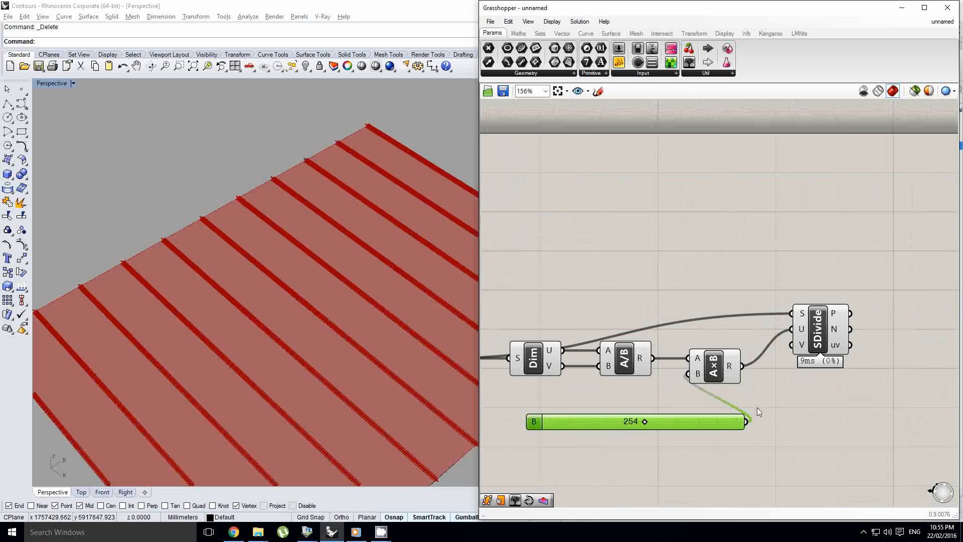
pyautogui.moveTo(758, 408); pyautogui.dragTo(792, 345)
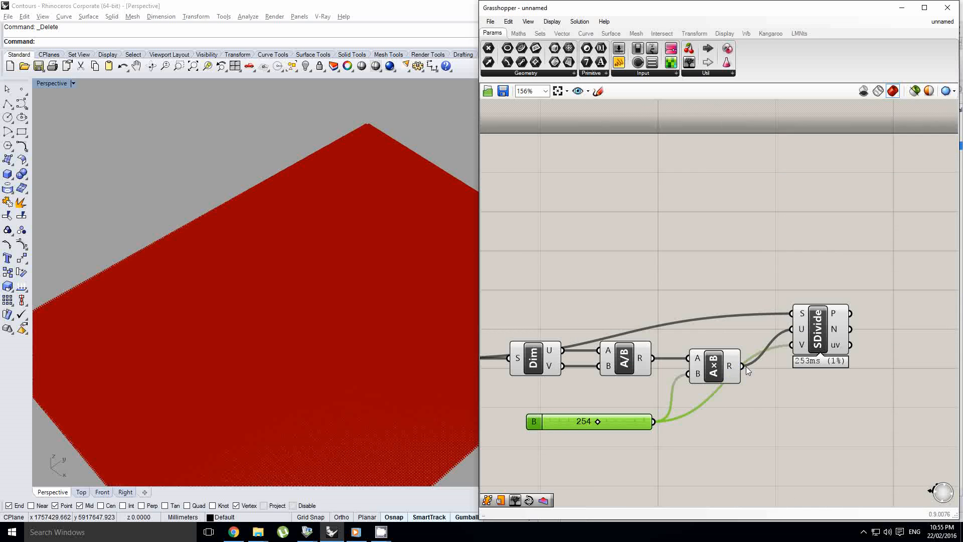
# - Set the division slider to 41 and inspect the spacing of the point grid on the surface
pyautogui.moveTo(574, 425); pyautogui.dragTo(674, 385, button='right')
pyautogui.scroll(2, 675, 384)
pyautogui.moveTo(686, 383); pyautogui.dragTo(613, 381)
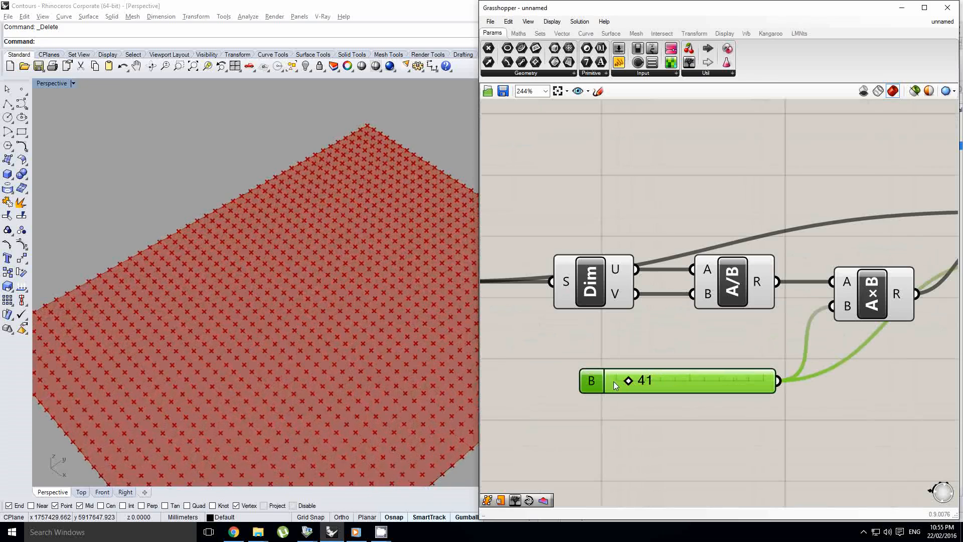
pyautogui.scroll(4, 339, 341)
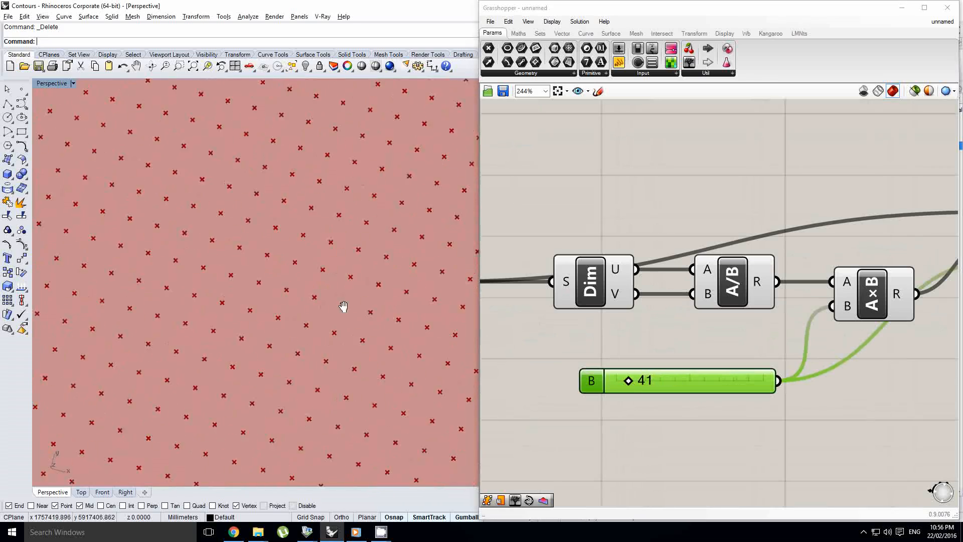
pyautogui.scroll(3, 352, 316)
pyautogui.scroll(2, 329, 296)
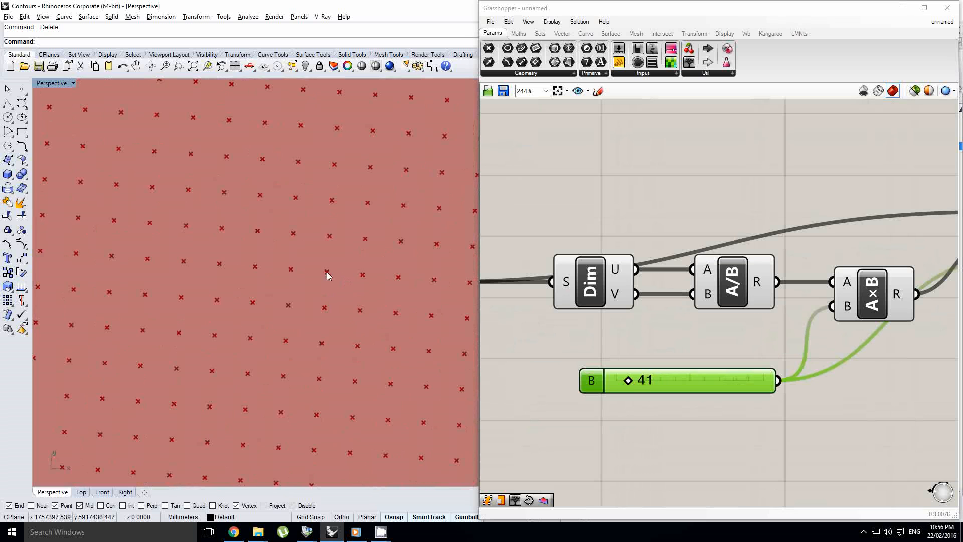
pyautogui.scroll(-10, 330, 310)
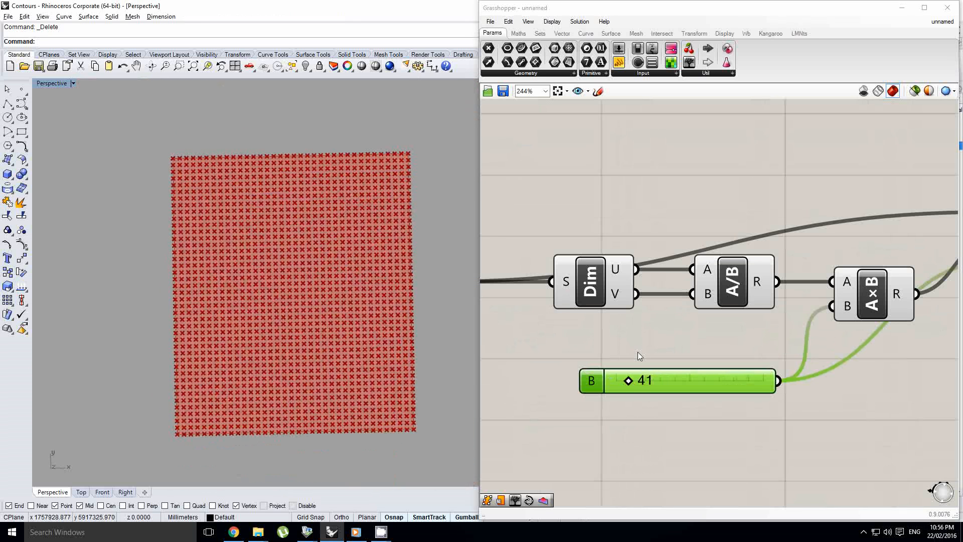
# - Raise the division slider to 126 and inspect the denser point grid up close
pyautogui.moveTo(637, 352); pyautogui.dragTo(624, 351, button='right')
pyautogui.scroll(1, 630, 402)
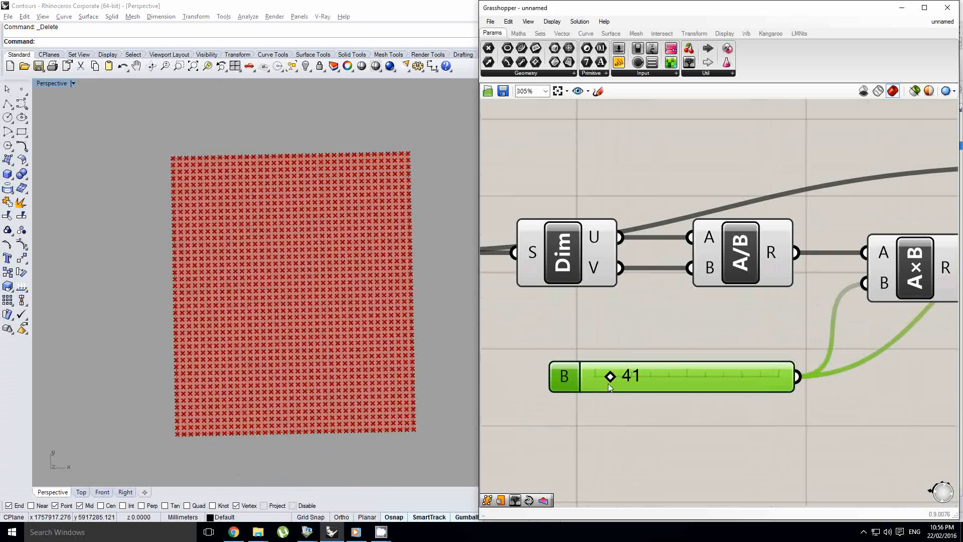
pyautogui.moveTo(608, 376); pyautogui.dragTo(641, 375)
pyautogui.scroll(3, 414, 355)
pyautogui.scroll(4, 414, 354)
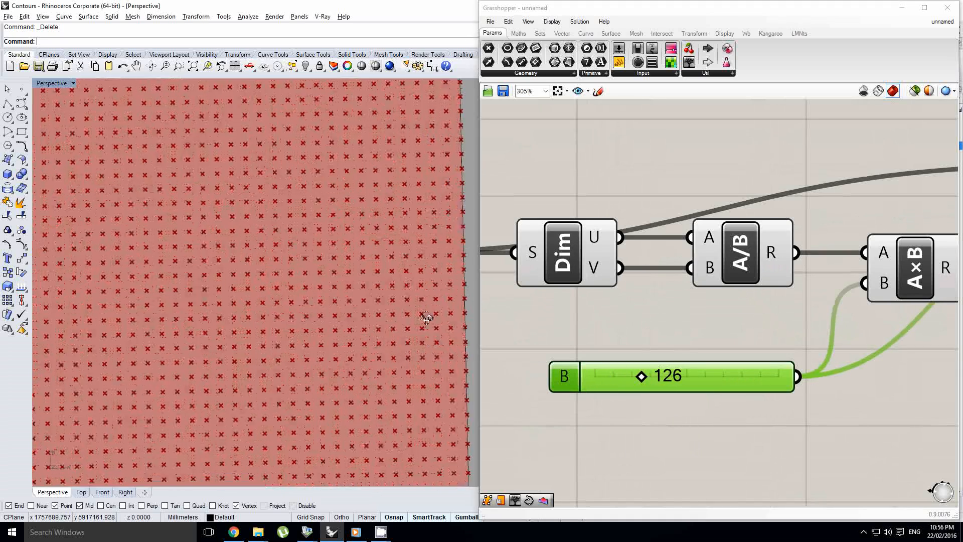
# - Set the division slider to 272 and view the whole divided surface
pyautogui.moveTo(642, 378); pyautogui.dragTo(690, 375)
pyautogui.click(243, 315)
pyautogui.scroll(-2, 305, 311)
pyautogui.scroll(-3, 392, 346)
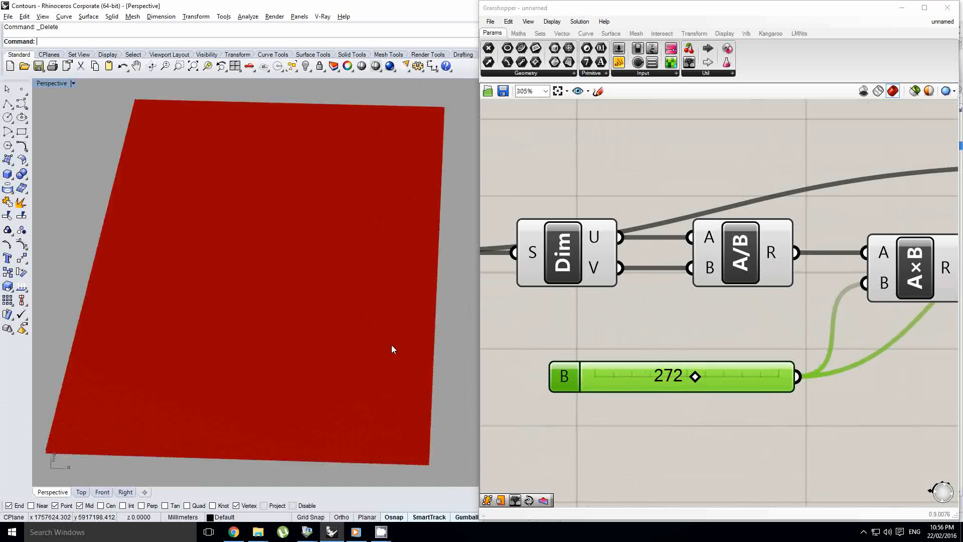
# - Add a Project Point component after the Divide Surface component
pyautogui.moveTo(893, 353); pyautogui.dragTo(622, 409, button='right')
pyautogui.scroll(-5, 620, 405)
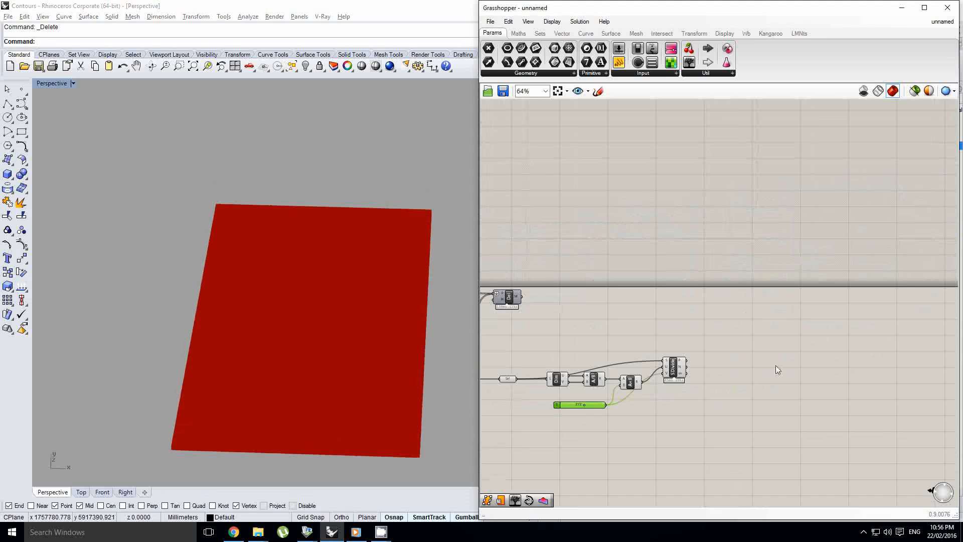
pyautogui.doubleClick(738, 362)
pyautogui.write('pro')
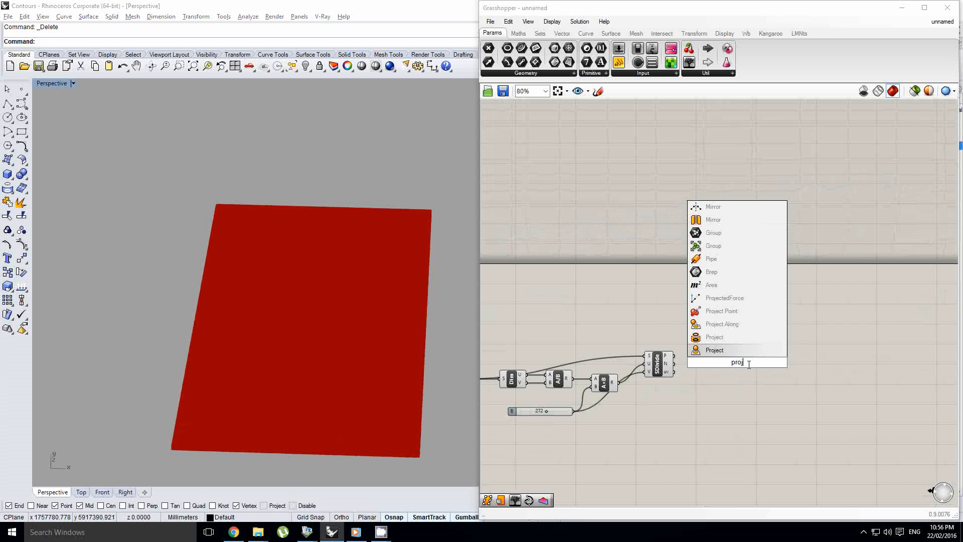
pyautogui.click(724, 325)
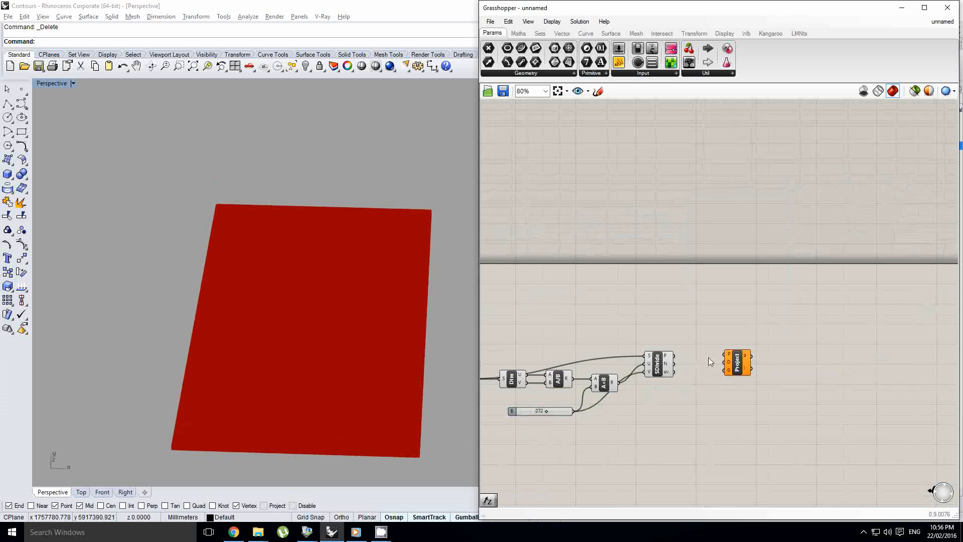
# - Connect the P output of Divide Surface to the P input of Project Point and flatten that output
pyautogui.scroll(2, 709, 364)
pyautogui.moveTo(667, 363); pyautogui.dragTo(744, 356)
pyautogui.moveTo(763, 365); pyautogui.dragTo(758, 367)
pyautogui.rightClick(658, 361)
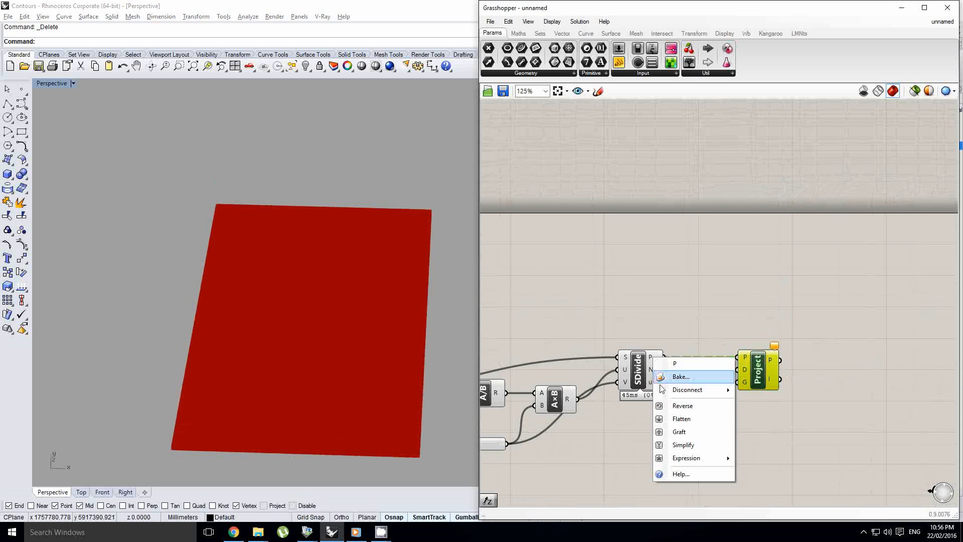
pyautogui.click(674, 420)
pyautogui.scroll(1, 719, 315)
# - Add a Unit Z vector component above the Divide Surface component
pyautogui.doubleClick(717, 310)
pyautogui.write('unit z')
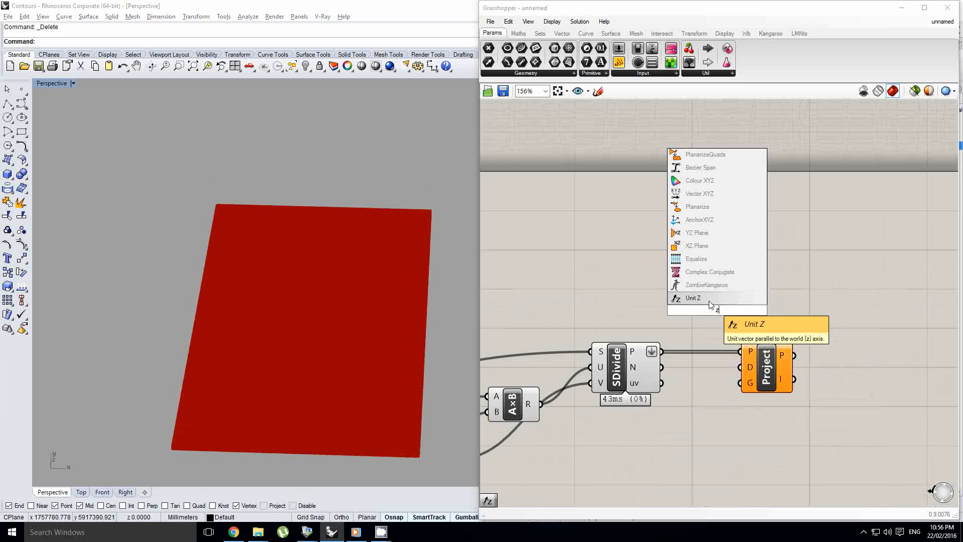
pyautogui.press('Return')
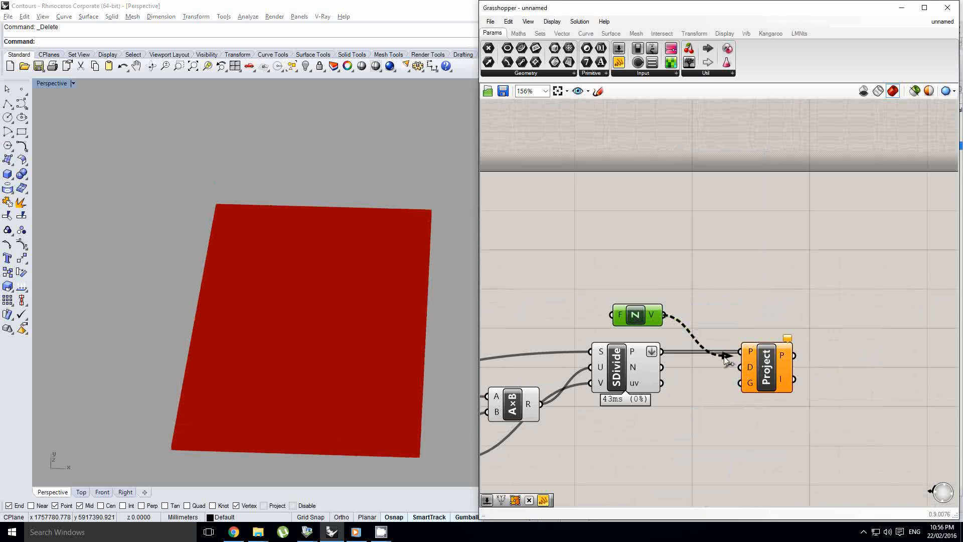
# - Connect the Unit Z vector to the D input of Project Point and the Delaunay mesh to its G input
pyautogui.moveTo(726, 358); pyautogui.dragTo(741, 367)
pyautogui.scroll(-2, 732, 369)
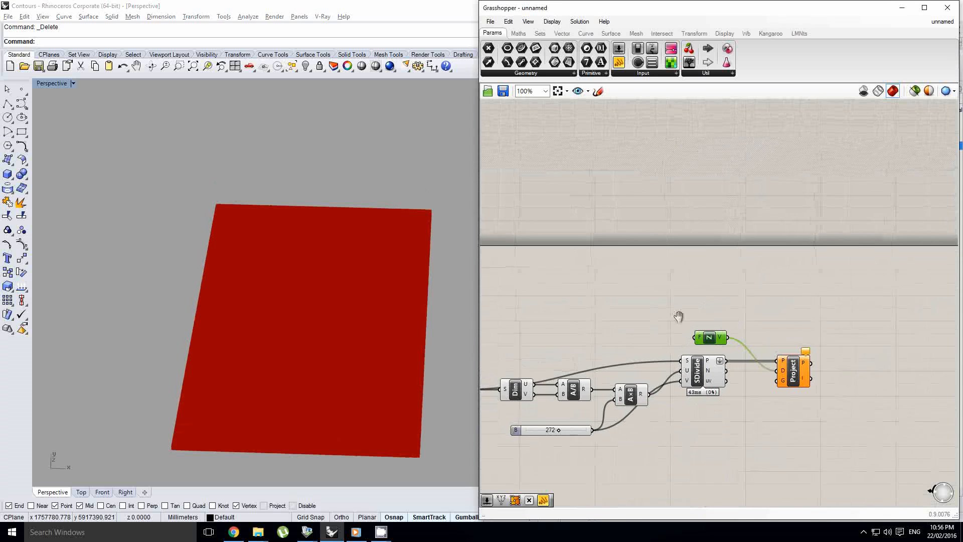
pyautogui.moveTo(679, 316); pyautogui.dragTo(730, 310, button='right')
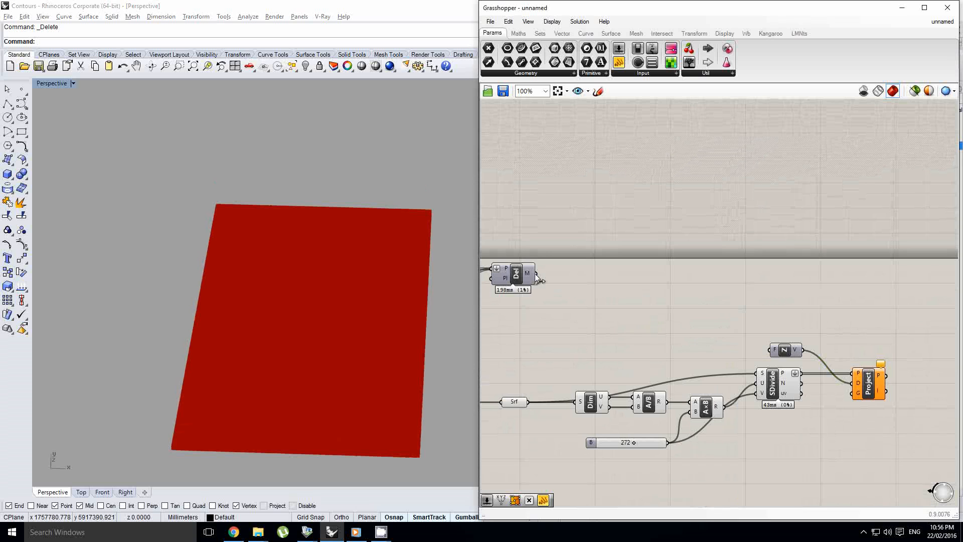
pyautogui.moveTo(540, 279); pyautogui.dragTo(848, 401)
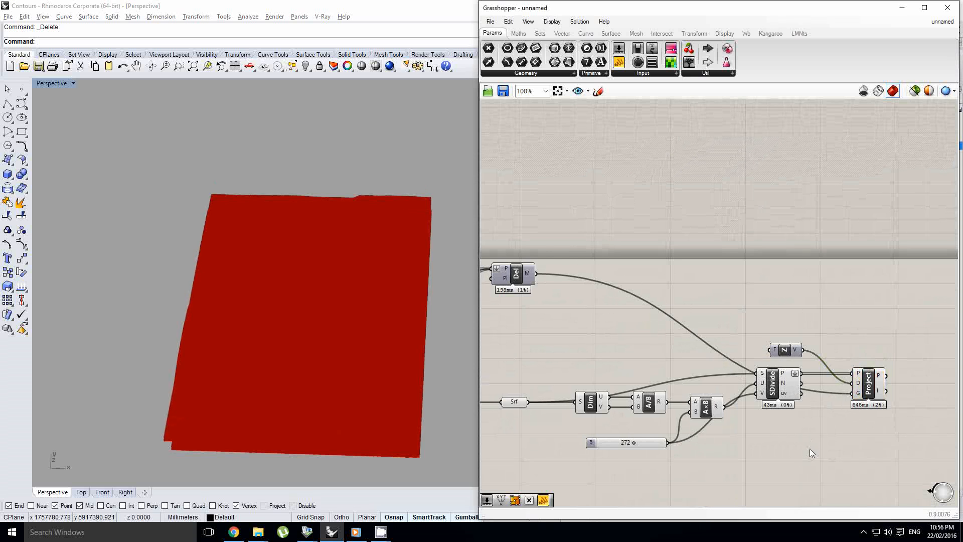
# - Turn off the preview of the Divide Surface component and the components feeding it
pyautogui.moveTo(813, 469); pyautogui.dragTo(832, 445, button='right')
pyautogui.moveTo(831, 454); pyautogui.dragTo(531, 318)
pyautogui.middleClick(531, 318)
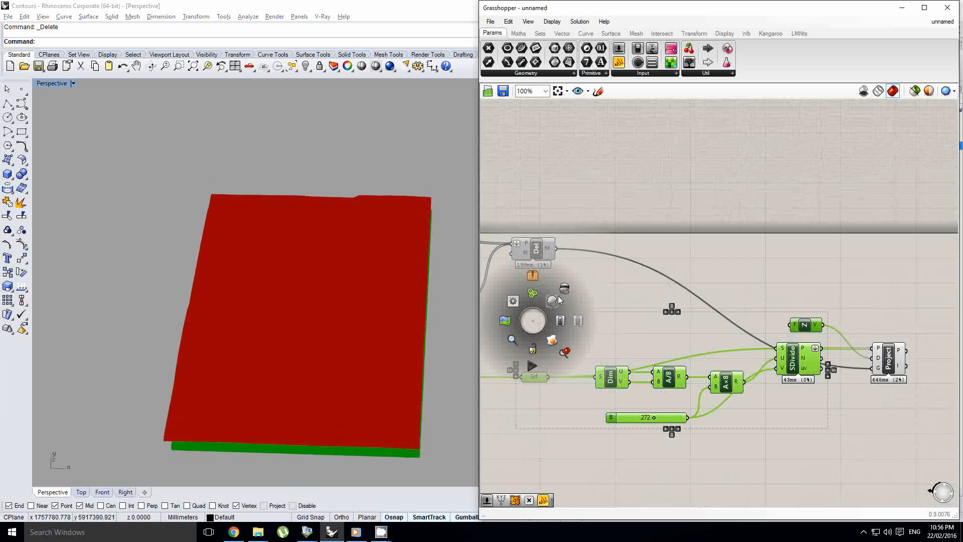
pyautogui.scroll(2, 685, 335)
# - Examine the points projected onto the terrain mesh with the Project Point component selected
pyautogui.click(824, 362)
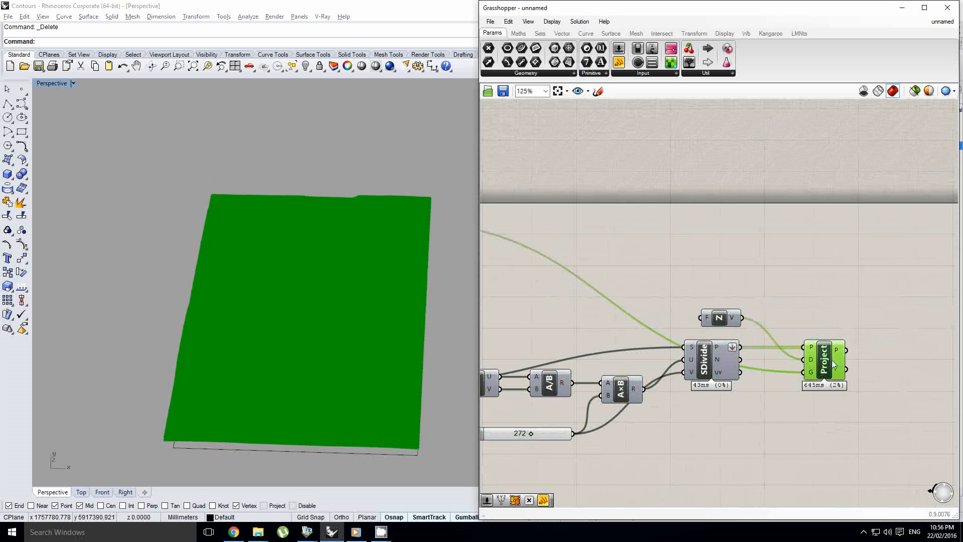
pyautogui.scroll(1, 759, 366)
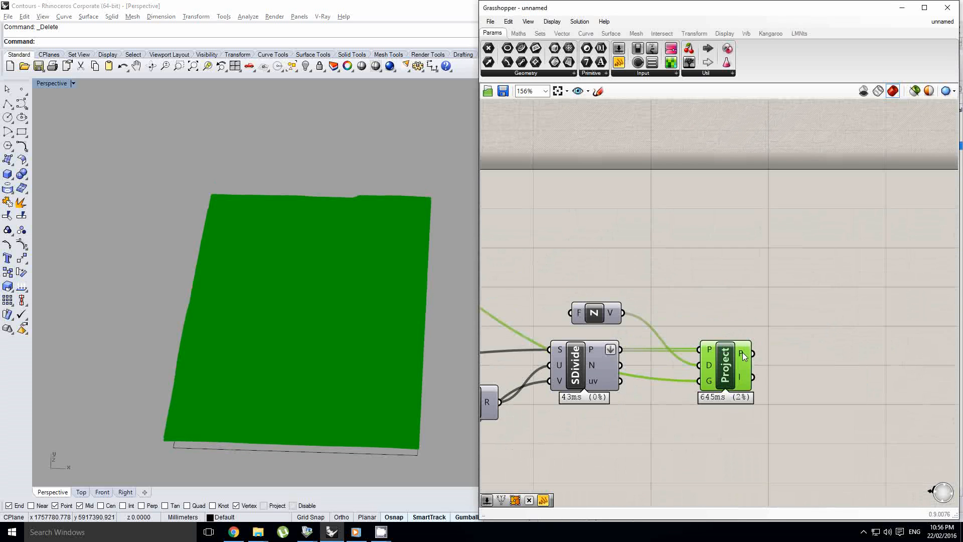
pyautogui.scroll(5, 389, 329)
pyautogui.scroll(-5, 374, 334)
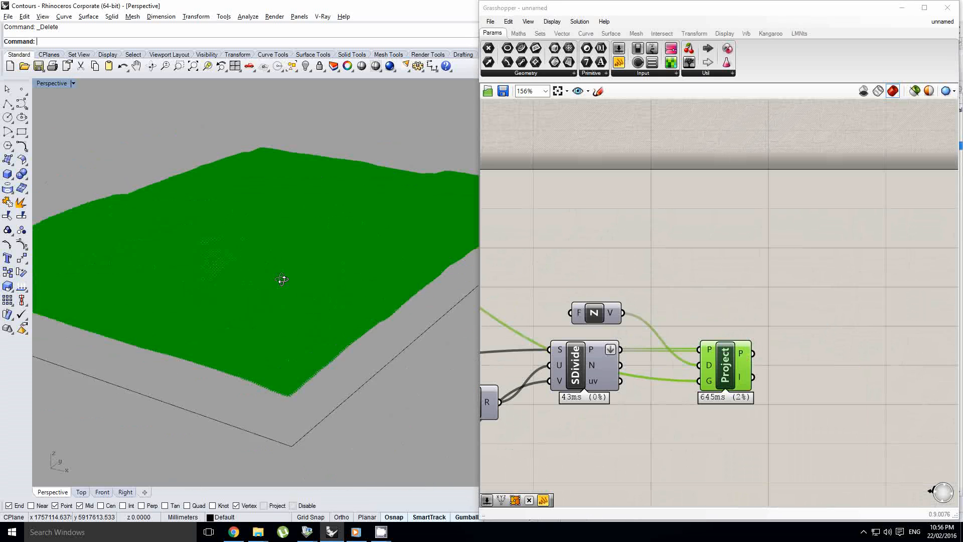
pyautogui.moveTo(847, 389); pyautogui.dragTo(763, 381, button='right')
pyautogui.hotkey('ctrl', 'e')
pyautogui.middleClick(662, 354)
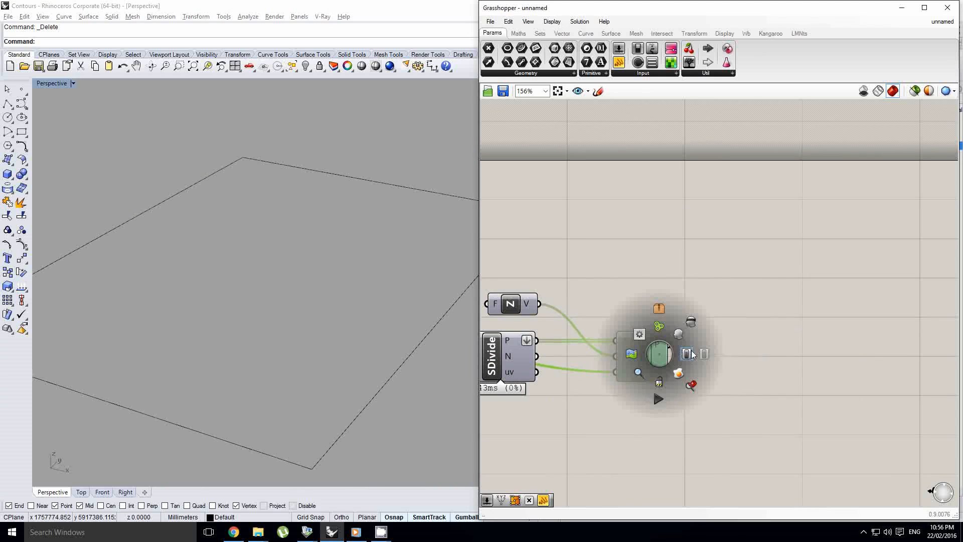
pyautogui.click(817, 345)
# - Add a Mesh FromPoints component and connect the P output of Project Point to its P input
pyautogui.doubleClick(803, 344)
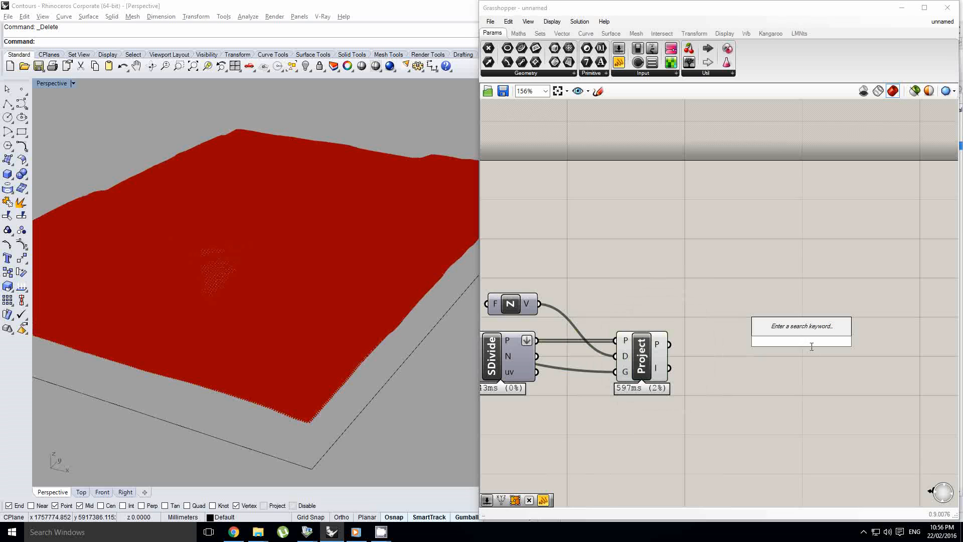
pyautogui.write('mesh from')
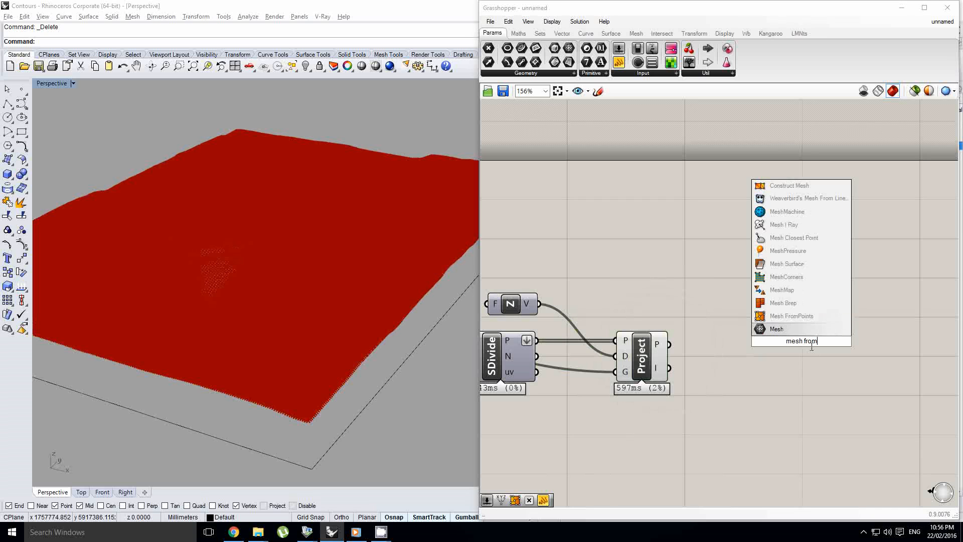
pyautogui.press('Return')
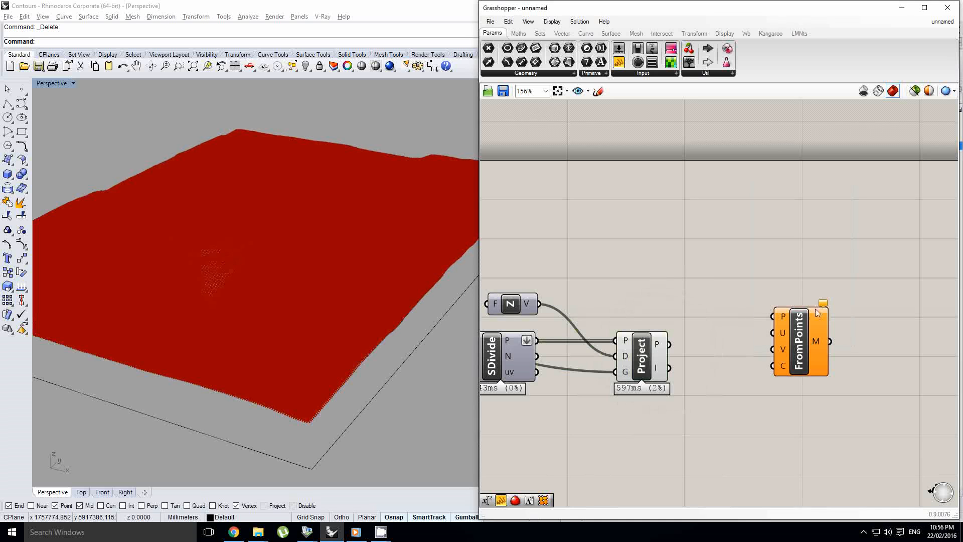
pyautogui.moveTo(661, 347); pyautogui.dragTo(829, 364)
# - Shift the Unit Z, Divide Surface and Project Point components away from the Multiplication component to make room between them
pyautogui.scroll(-2, 824, 368)
pyautogui.rightClick(686, 394)
pyautogui.scroll(3, 608, 415)
pyautogui.moveTo(617, 409); pyautogui.dragTo(798, 385, button='right')
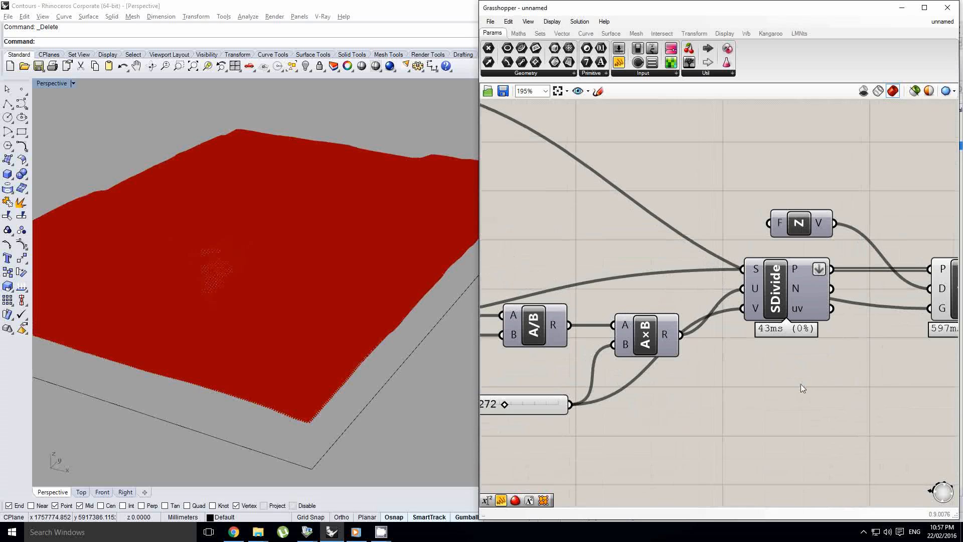
pyautogui.scroll(-3, 673, 373)
pyautogui.moveTo(674, 372); pyautogui.dragTo(683, 373, button='right')
pyautogui.click(660, 144)
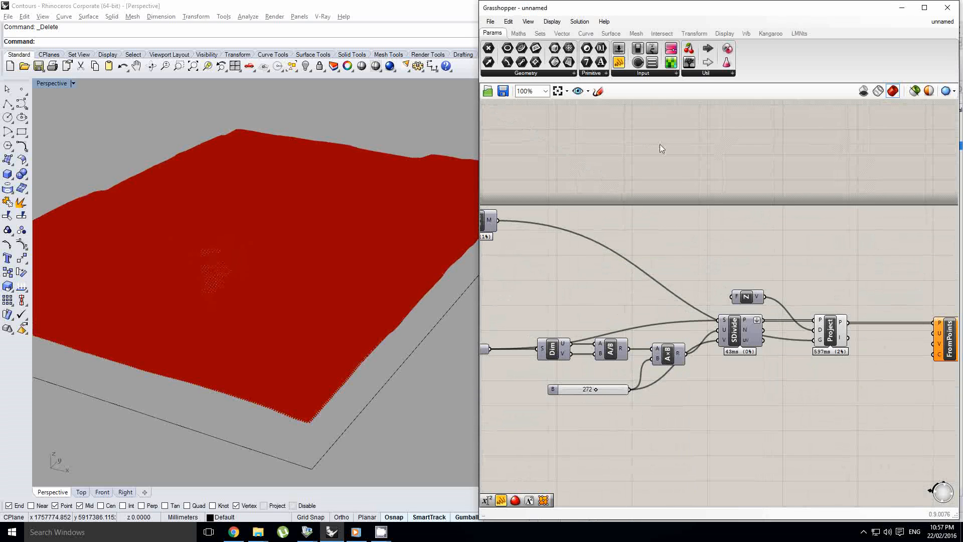
pyautogui.scroll(1, 694, 355)
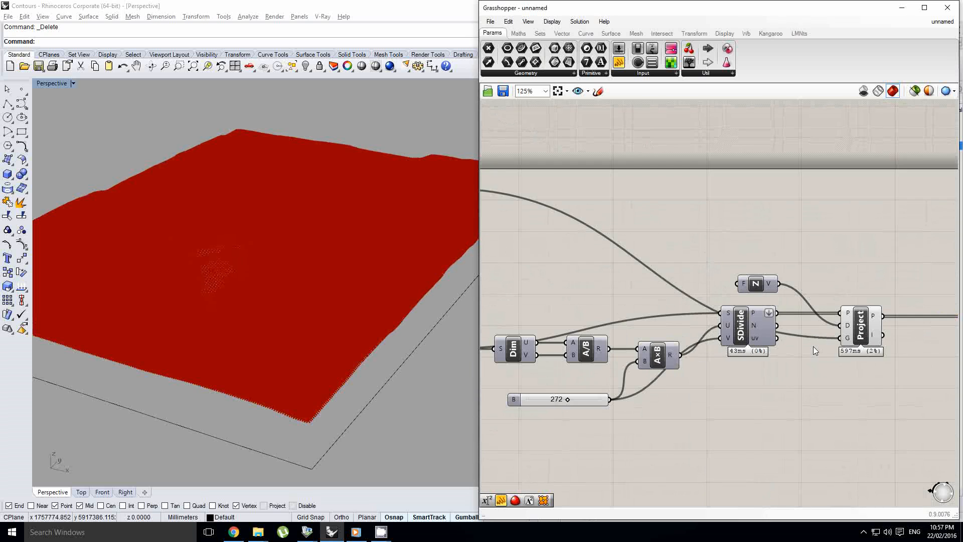
pyautogui.moveTo(814, 346); pyautogui.dragTo(661, 349, button='right')
pyautogui.scroll(-1, 661, 348)
pyautogui.moveTo(853, 396); pyautogui.dragTo(594, 275)
pyautogui.moveTo(603, 339); pyautogui.dragTo(700, 340)
pyautogui.scroll(1, 630, 354)
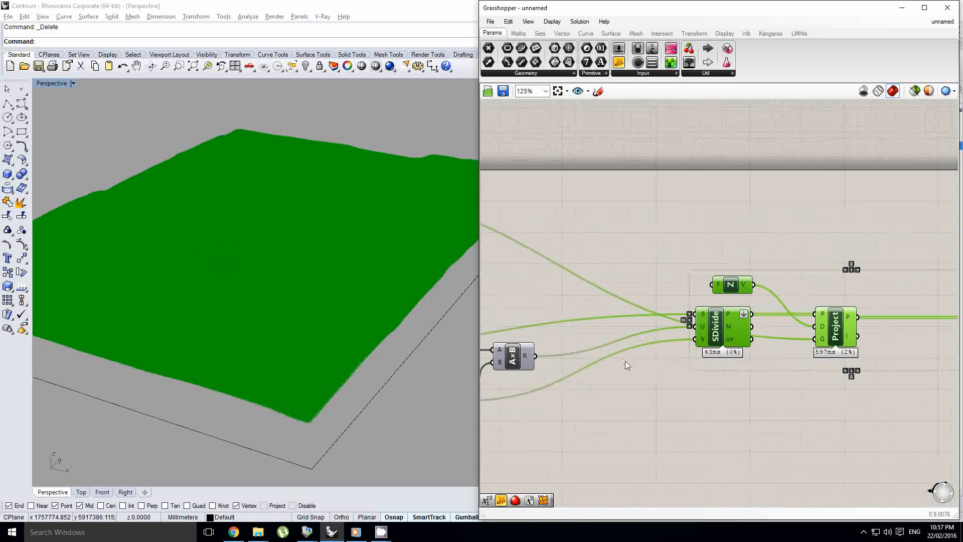
# - Add an Integer parameter after the Multiplication component and connect the Multiplication result to it
pyautogui.moveTo(577, 361); pyautogui.dragTo(653, 376, button='right')
pyautogui.click(652, 378)
pyautogui.doubleClick(661, 377)
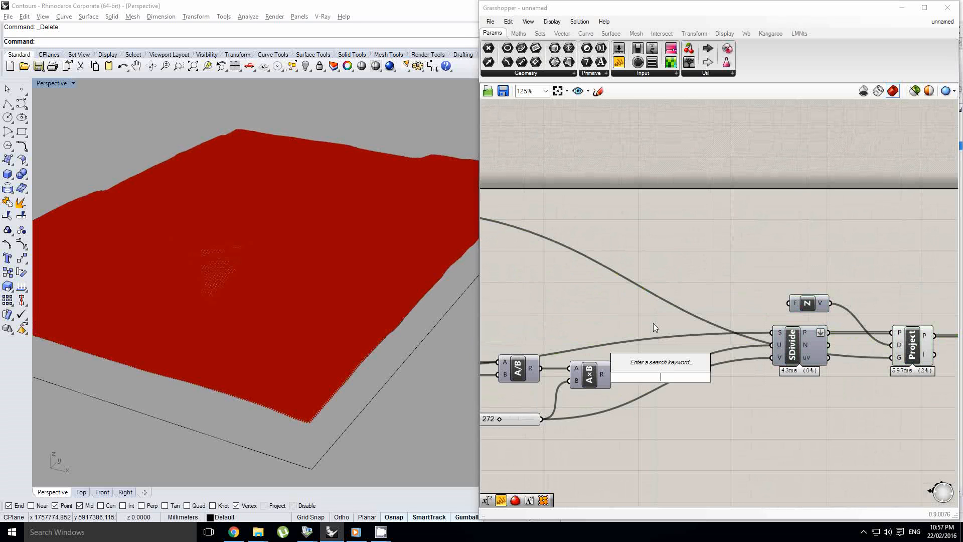
pyautogui.write('int')
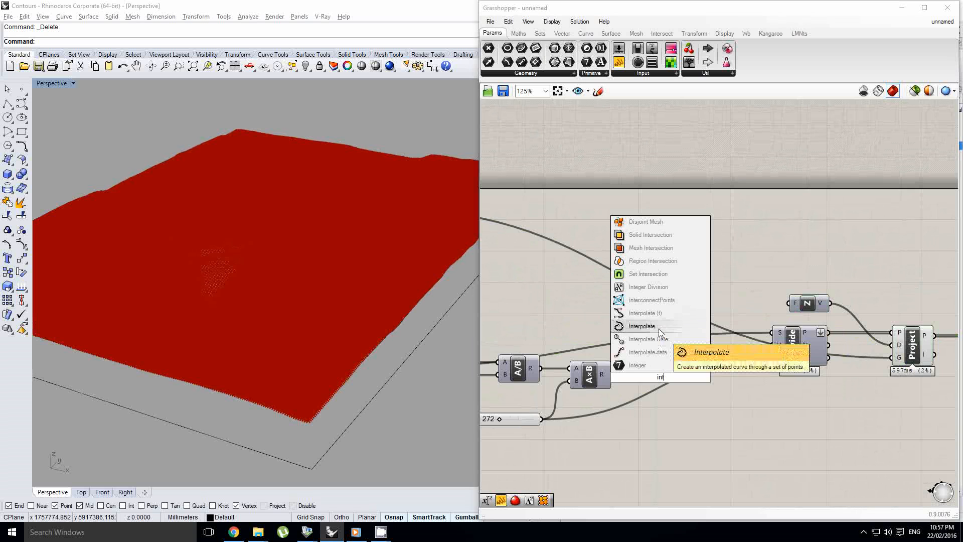
pyautogui.click(645, 365)
pyautogui.scroll(1, 667, 379)
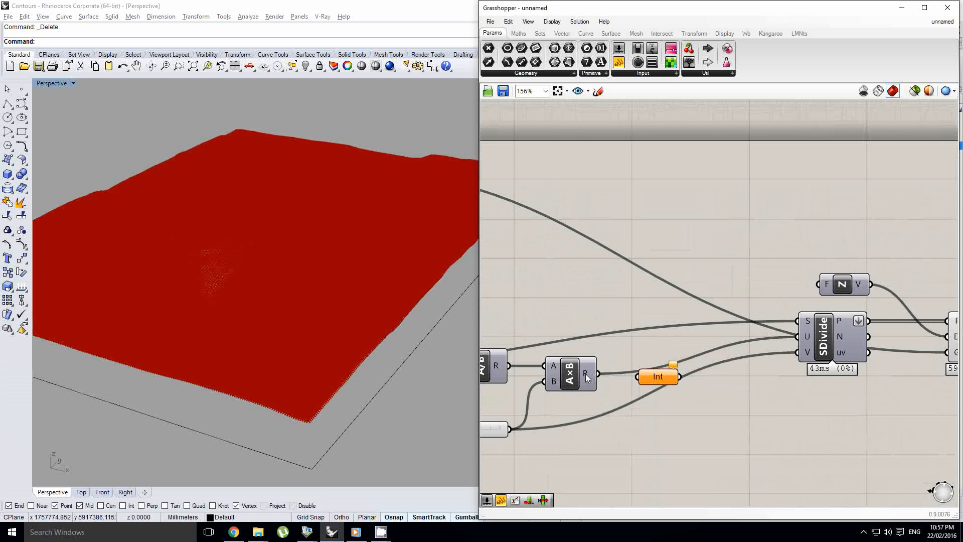
pyautogui.moveTo(635, 375); pyautogui.dragTo(641, 376)
pyautogui.moveTo(658, 378); pyautogui.dragTo(660, 375)
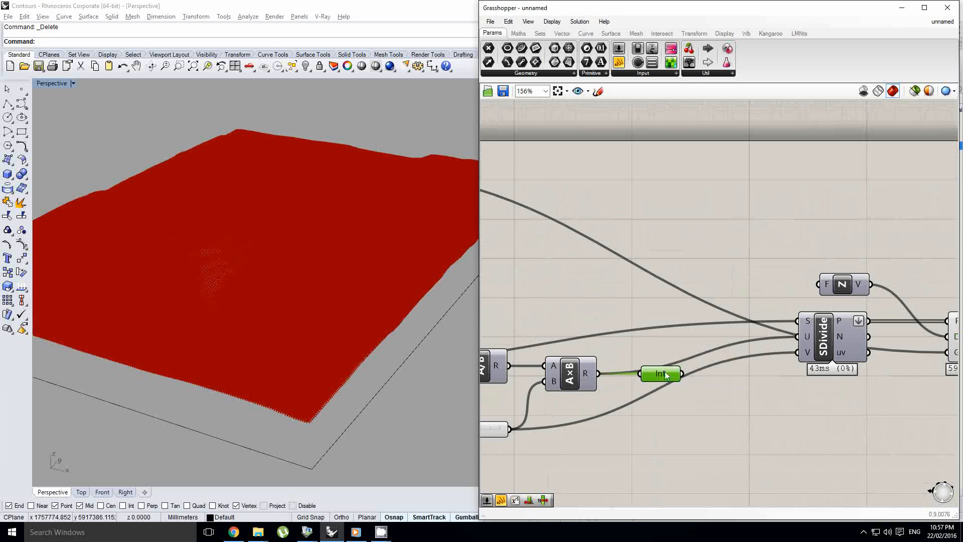
pyautogui.scroll(-2, 637, 346)
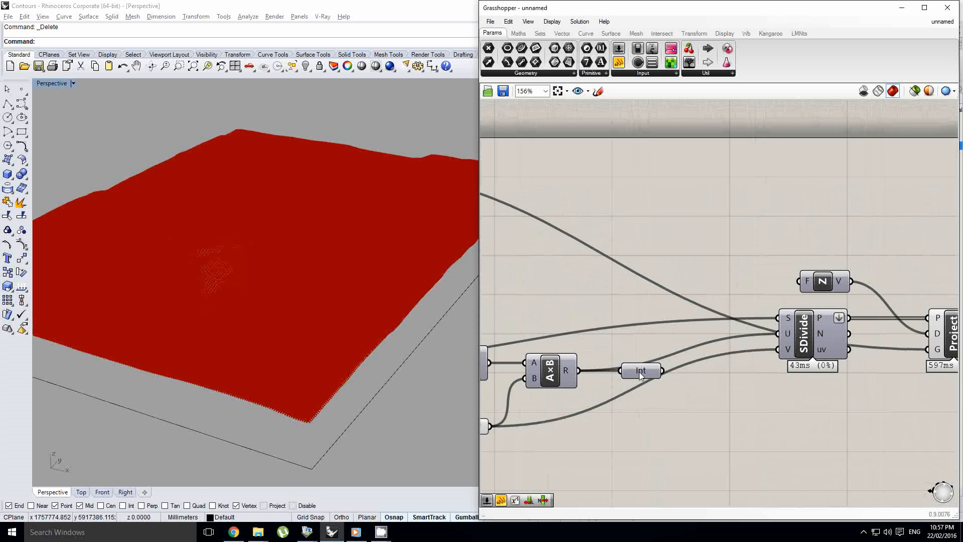
# - Connect the Integer parameter to the U input of Divide Surface in place of the direct Multiplication wire
pyautogui.moveTo(928, 346); pyautogui.dragTo(885, 344, button='right')
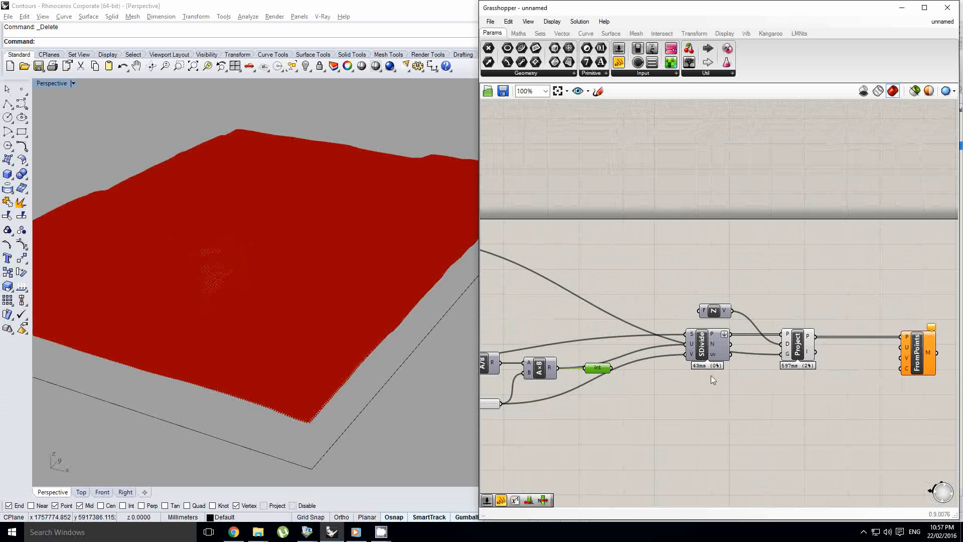
pyautogui.moveTo(697, 376); pyautogui.dragTo(723, 377, button='right')
pyautogui.scroll(1, 691, 377)
pyautogui.scroll(1, 691, 377)
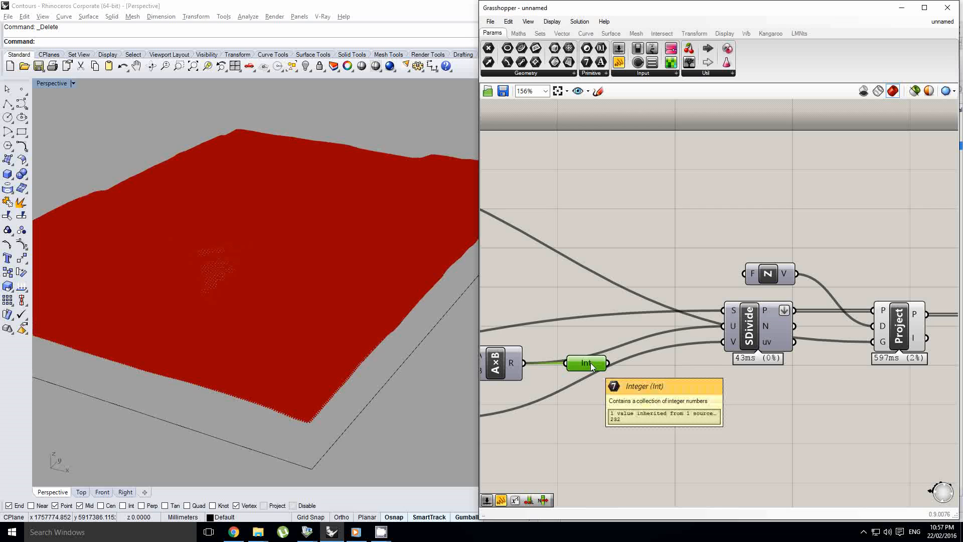
pyautogui.moveTo(609, 363); pyautogui.dragTo(736, 327)
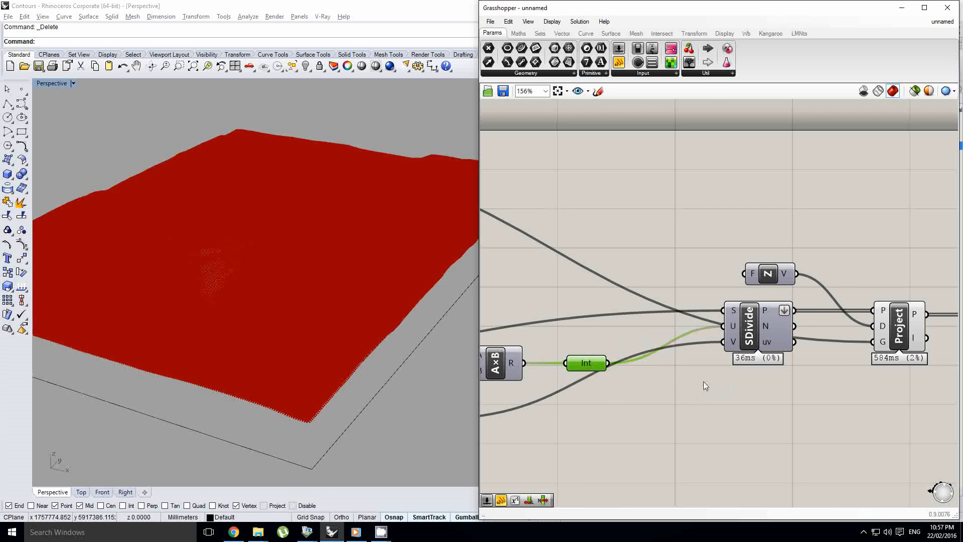
pyautogui.moveTo(703, 381); pyautogui.dragTo(736, 382, button='right')
pyautogui.click(629, 356)
pyautogui.moveTo(649, 338); pyautogui.dragTo(625, 342, button='right')
pyautogui.scroll(-1, 622, 342)
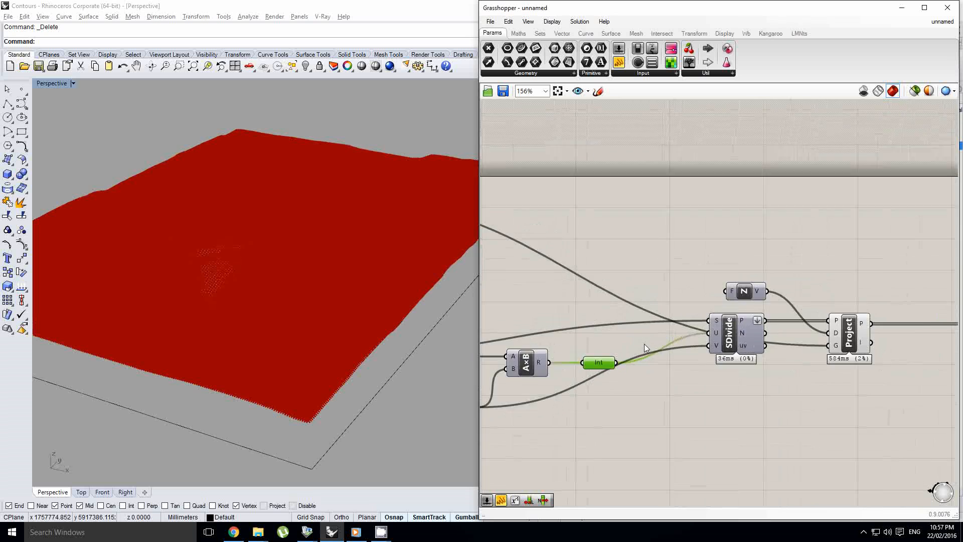
pyautogui.scroll(-2, 644, 345)
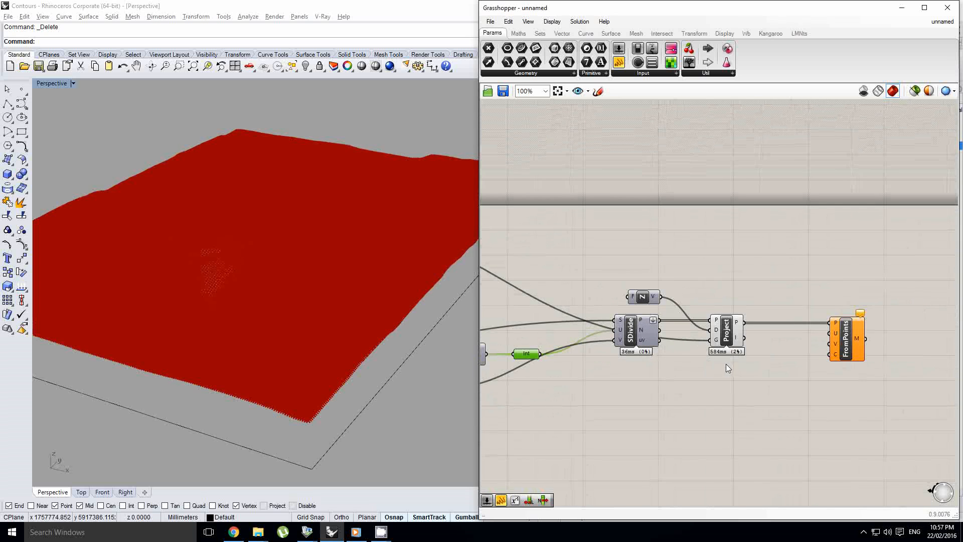
# - Add an Expression component below Divide Surface and set its expression to u+1
pyautogui.click(842, 342)
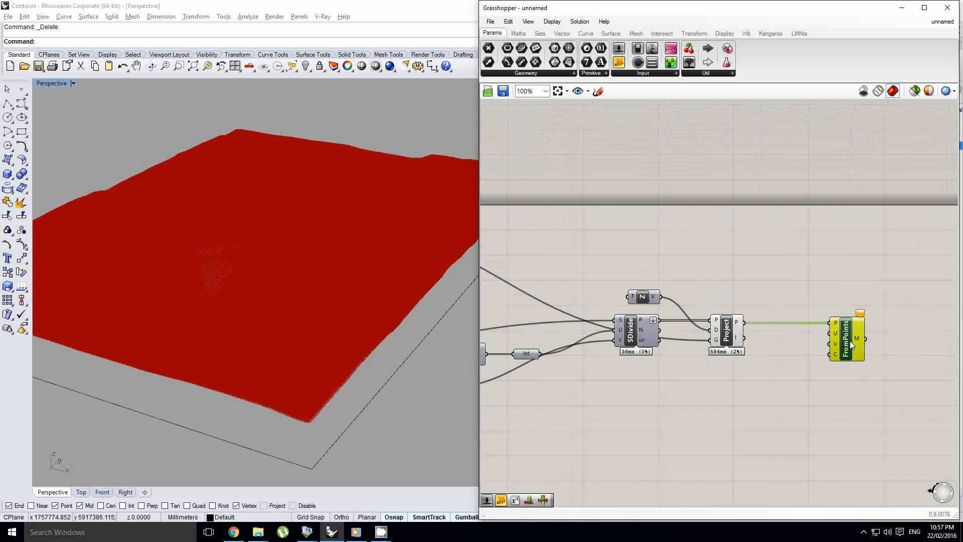
pyautogui.scroll(1, 851, 345)
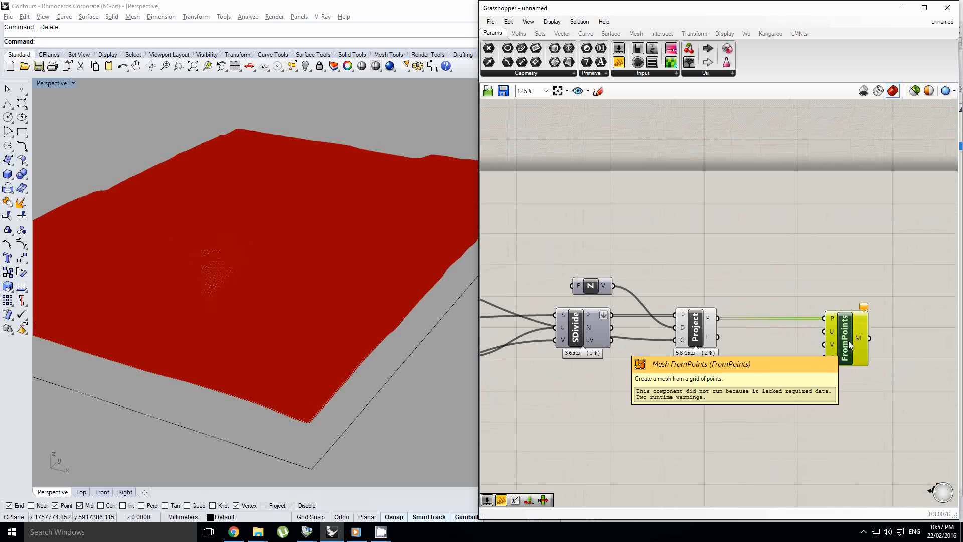
pyautogui.scroll(1, 770, 365)
pyautogui.scroll(-2, 777, 362)
pyautogui.moveTo(605, 365); pyautogui.dragTo(664, 359, button='right')
pyautogui.click(631, 358)
pyautogui.click(519, 33)
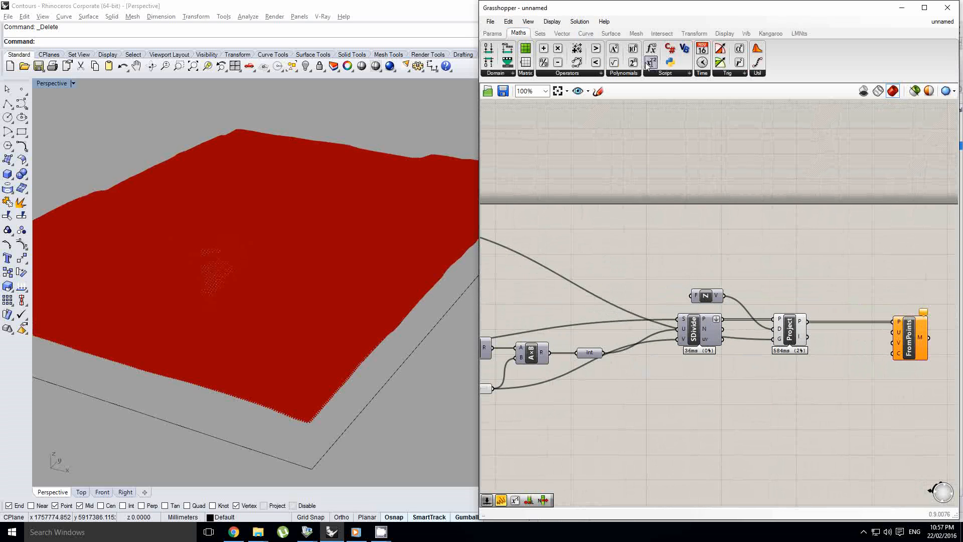
pyautogui.moveTo(703, 376); pyautogui.dragTo(703, 376)
pyautogui.doubleClick(703, 374)
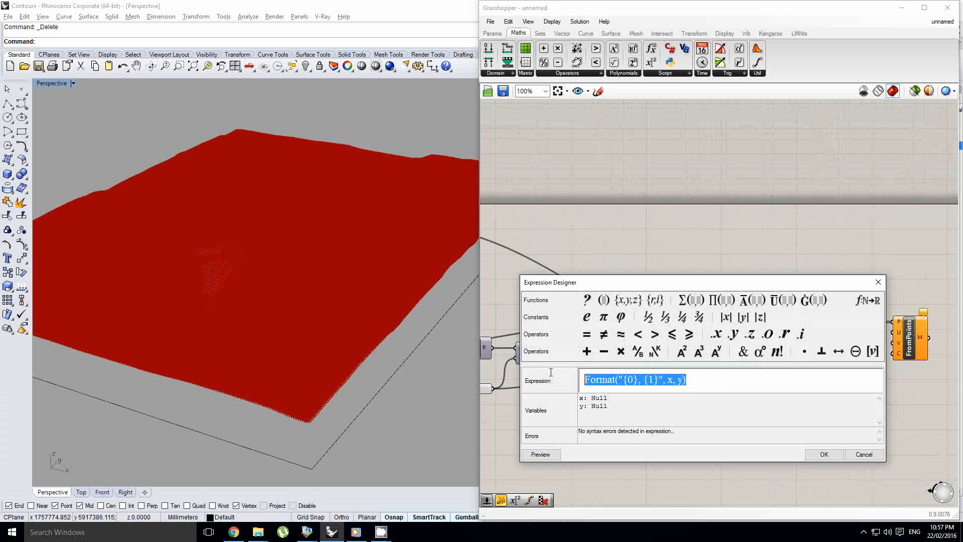
pyautogui.write('u+')
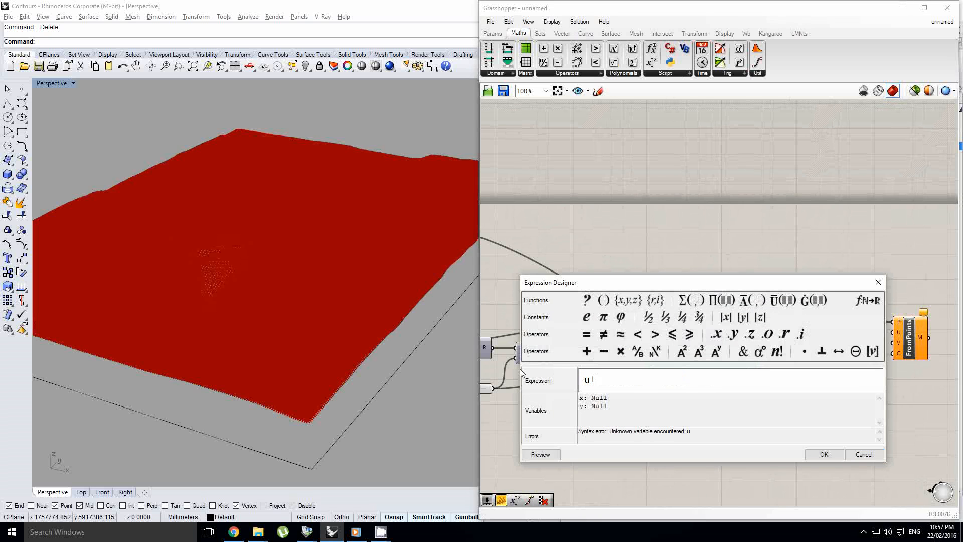
pyautogui.click(823, 454)
# - Rename the Expression component's x and y inputs to u and v
pyautogui.scroll(5, 676, 402)
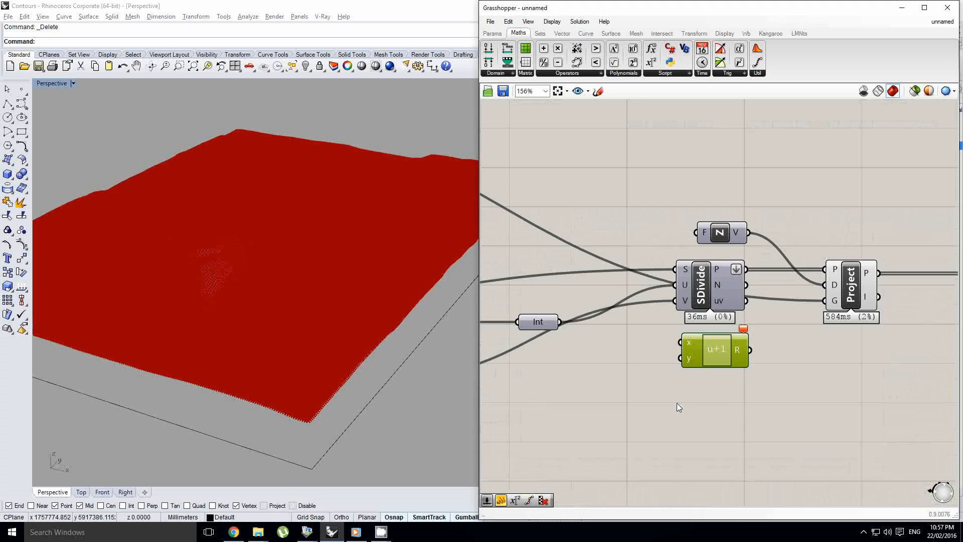
pyautogui.rightClick(683, 335)
pyautogui.write('u')
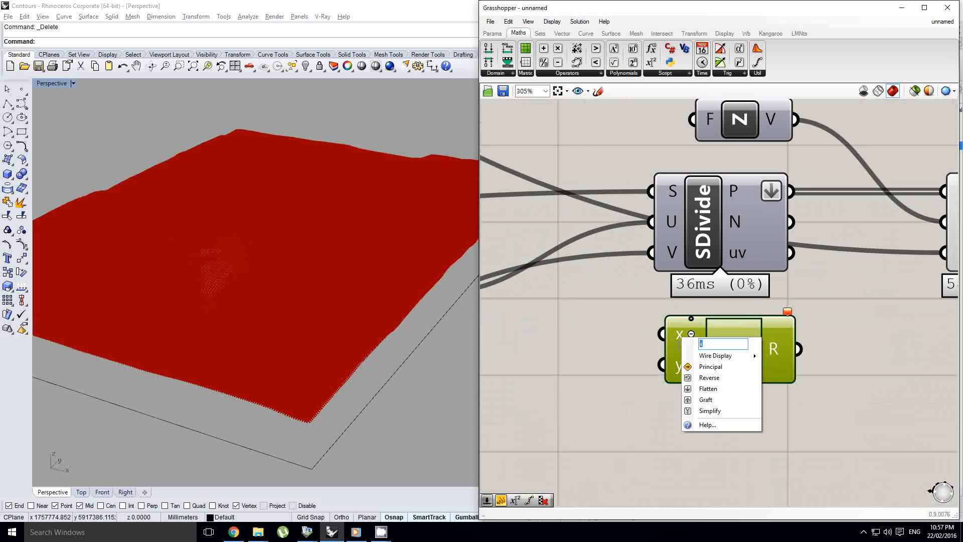
pyautogui.press('Return')
pyautogui.rightClick(674, 365)
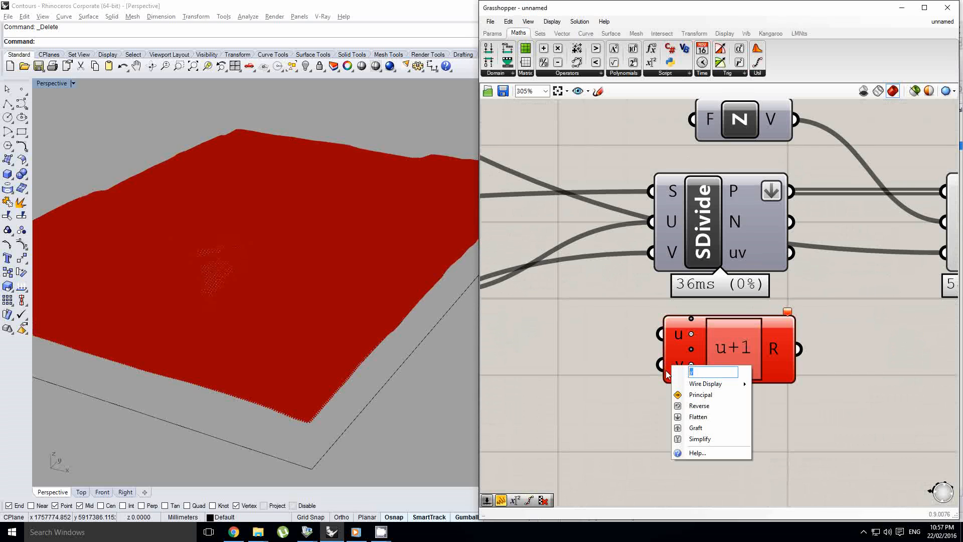
pyautogui.click(622, 376)
# - Connect the Integer parameter to the u input of the u+1 expression and place a copy of the expression below it
pyautogui.scroll(-2, 707, 345)
pyautogui.moveTo(595, 326); pyautogui.dragTo(626, 324, button='right')
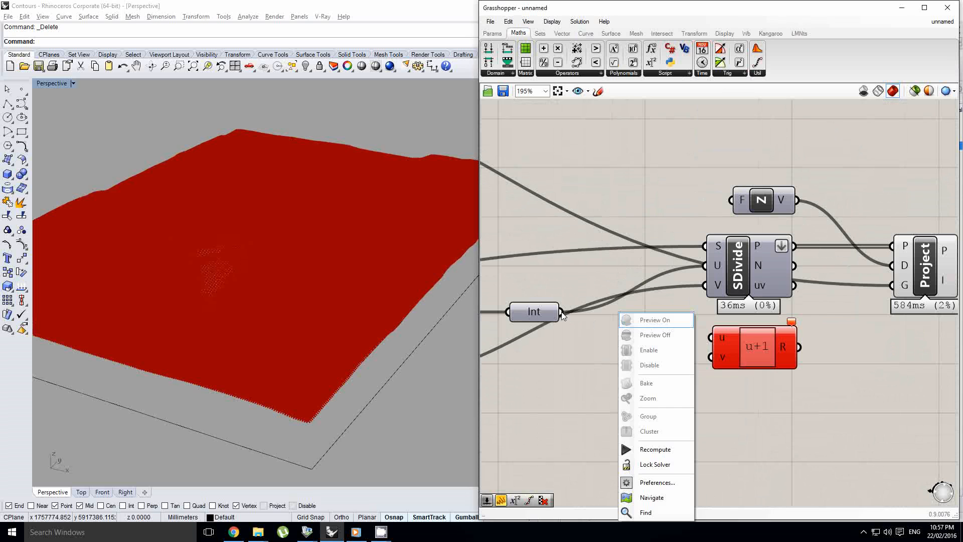
pyautogui.moveTo(561, 312); pyautogui.dragTo(695, 331)
pyautogui.moveTo(737, 344); pyautogui.dragTo(740, 358)
pyautogui.keyDown('alt'); pyautogui.moveTo(740, 358); pyautogui.dragTo(740, 402); pyautogui.keyUp('alt')
pyautogui.scroll(4, 712, 354)
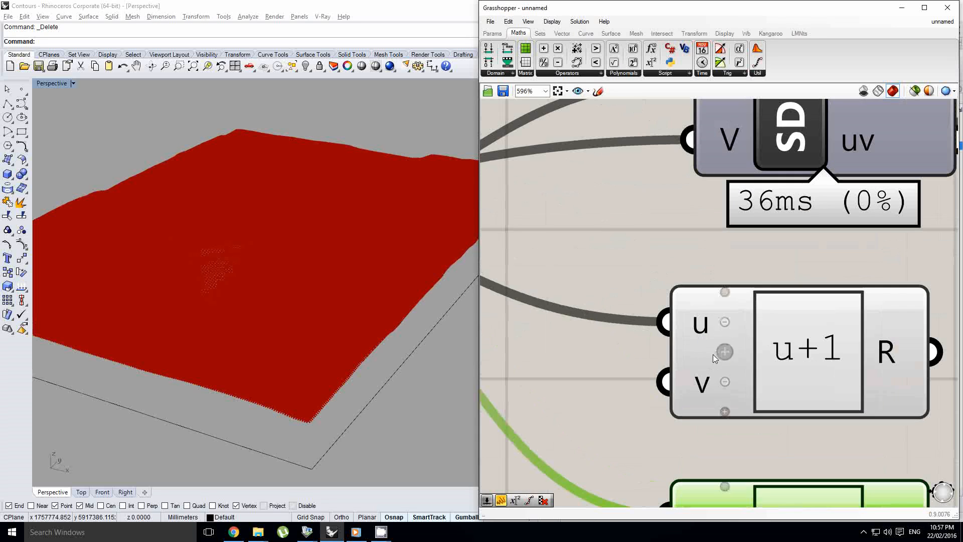
# - Remove the v input from the u+1 expression, then set the copied expression to v+1 and remove its u input
pyautogui.click(716, 387)
pyautogui.scroll(-3, 758, 440)
pyautogui.doubleClick(758, 440)
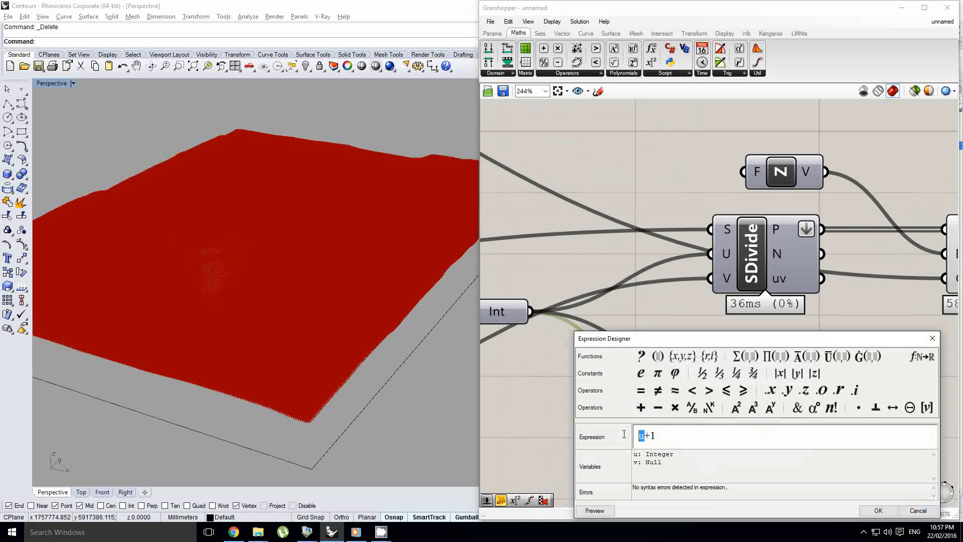
pyautogui.write('v')
pyautogui.click(878, 511)
pyautogui.scroll(4, 747, 460)
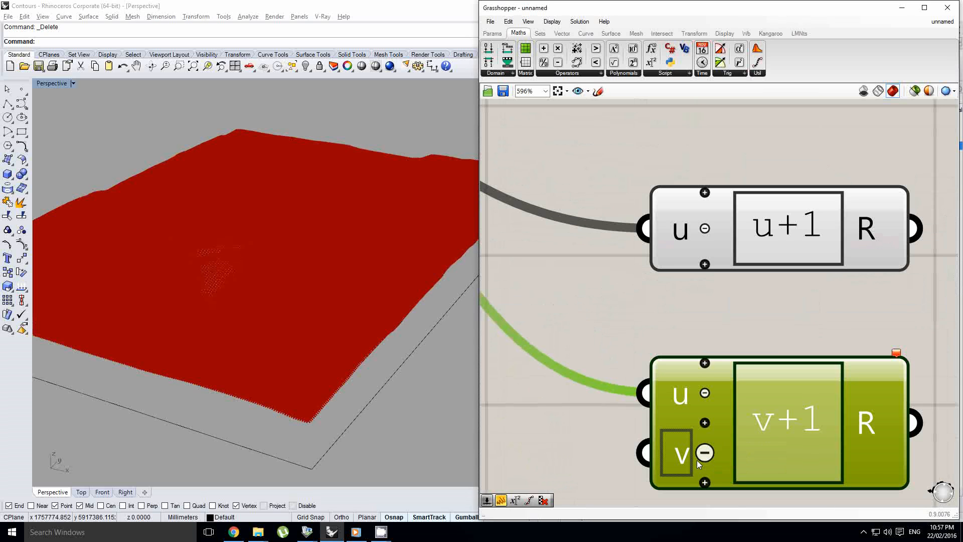
pyautogui.click(705, 393)
# - Connect the number slider that feeds Multiplication to the v+1 expression and shift both expressions below the Project component
pyautogui.scroll(-8, 702, 391)
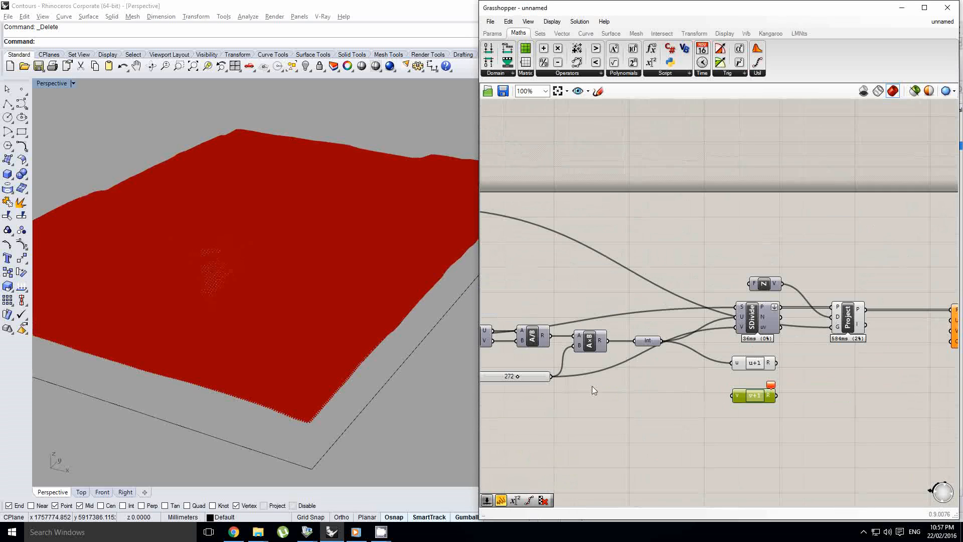
pyautogui.moveTo(554, 376); pyautogui.dragTo(734, 396)
pyautogui.scroll(1, 776, 391)
pyautogui.moveTo(777, 391); pyautogui.dragTo(717, 400, button='right')
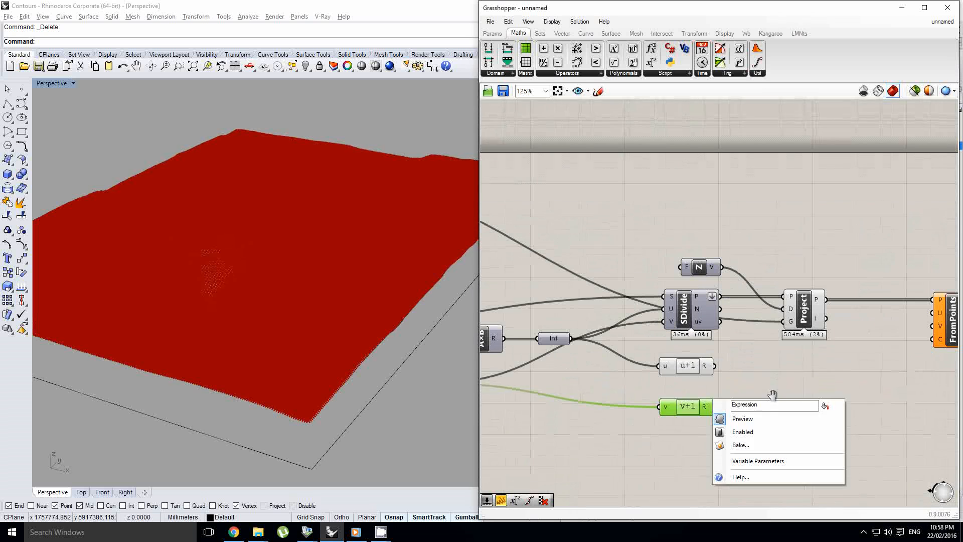
pyautogui.click(752, 389)
pyautogui.moveTo(724, 425); pyautogui.dragTo(686, 364)
pyautogui.moveTo(691, 372); pyautogui.dragTo(803, 376)
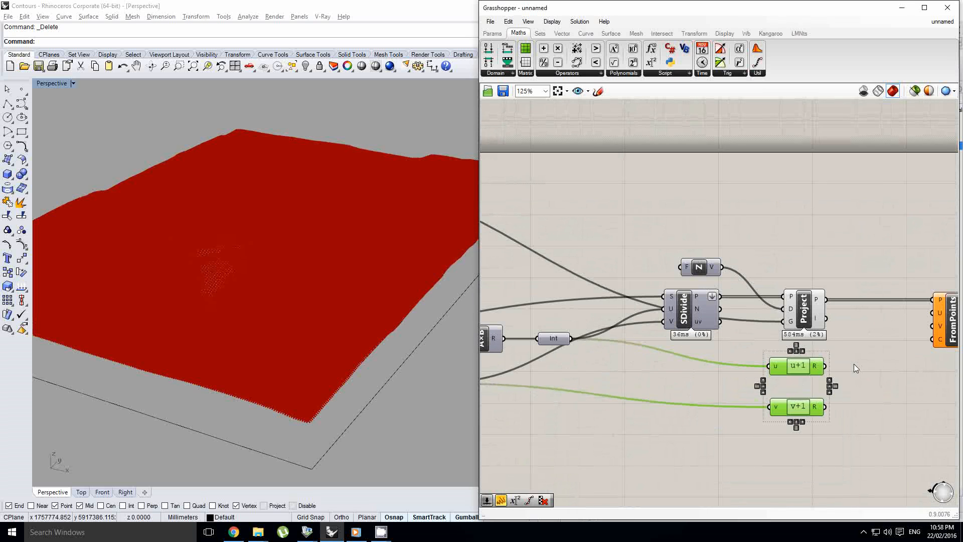
# - Connect the u+1 and v+1 results to the U and V inputs of FromPoints and tighten the spacing between the expressions
pyautogui.click(854, 366)
pyautogui.moveTo(853, 368); pyautogui.dragTo(712, 376, button='right')
pyautogui.scroll(2, 703, 374)
pyautogui.moveTo(696, 359); pyautogui.dragTo(834, 299)
pyautogui.moveTo(678, 437); pyautogui.dragTo(810, 334)
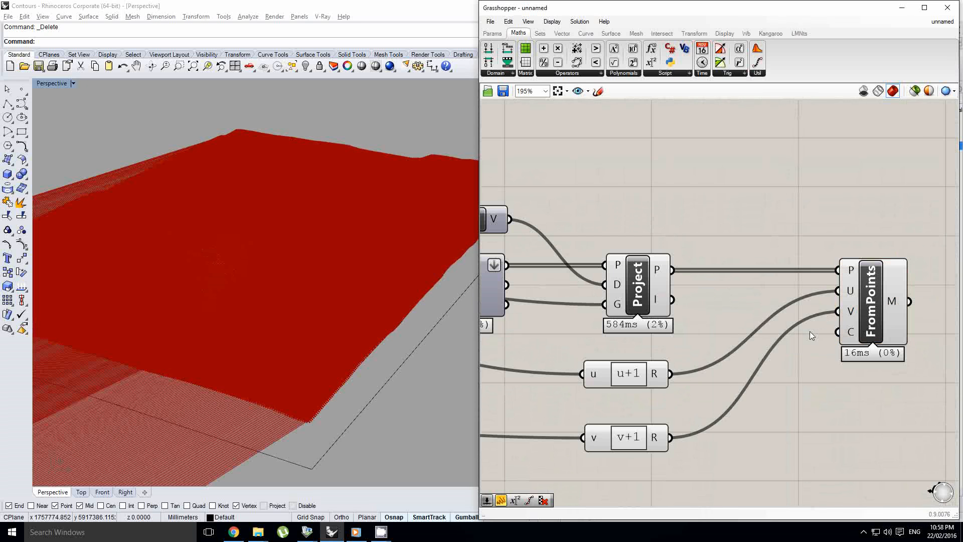
pyautogui.moveTo(647, 442); pyautogui.dragTo(649, 418)
# - Turn off the preview of the Project component that projects the grid points
pyautogui.moveTo(427, 361); pyautogui.dragTo(347, 301, button='right')
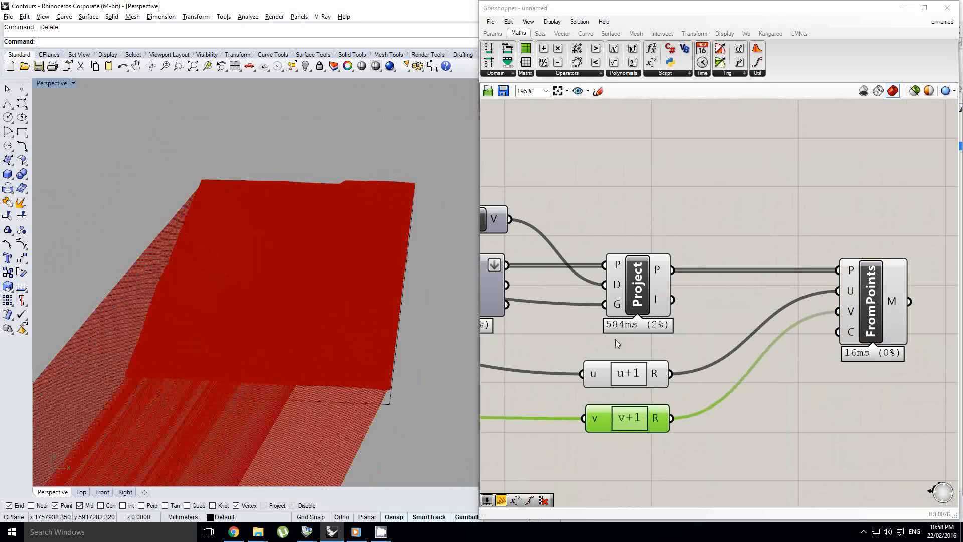
pyautogui.moveTo(647, 328); pyautogui.dragTo(781, 337, button='right')
pyautogui.click(775, 328)
pyautogui.scroll(-1, 790, 289)
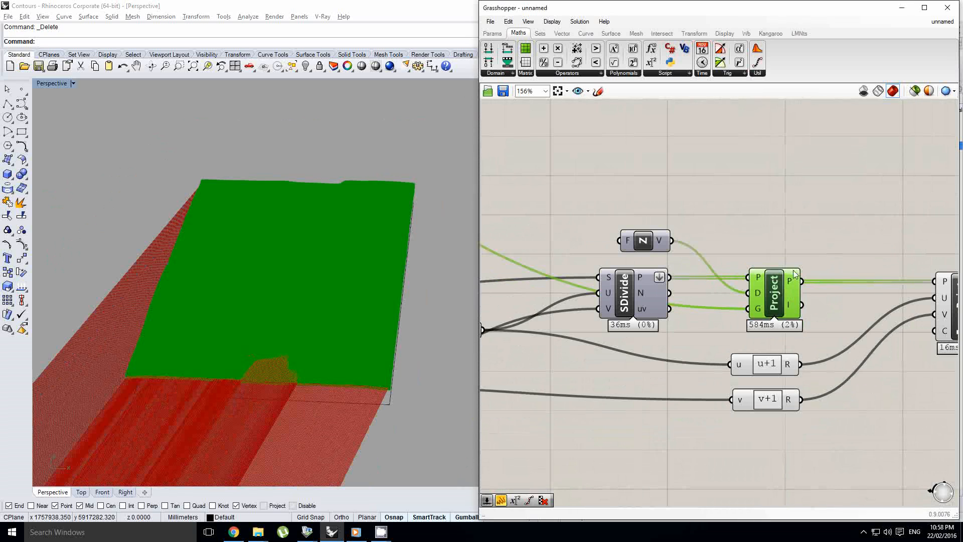
pyautogui.middleClick(787, 278)
pyautogui.click(818, 243)
# - Bake the mesh from the FromPoints component and turn off the component's preview
pyautogui.moveTo(364, 350); pyautogui.dragTo(342, 284, button='right')
pyautogui.moveTo(344, 329); pyautogui.dragTo(286, 299, button='right')
pyautogui.moveTo(824, 334); pyautogui.dragTo(639, 350, button='right')
pyautogui.click(782, 312)
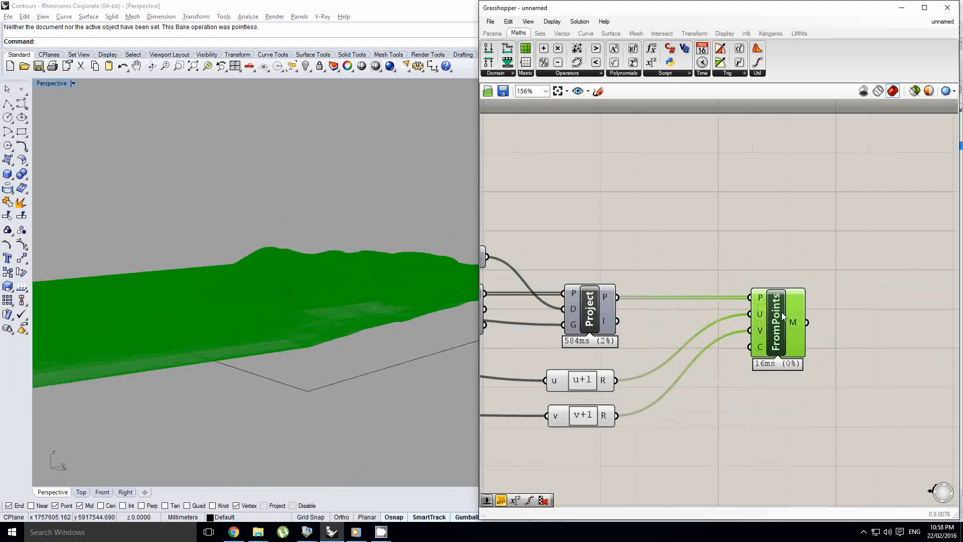
pyautogui.middleClick(783, 321)
pyautogui.click(816, 290)
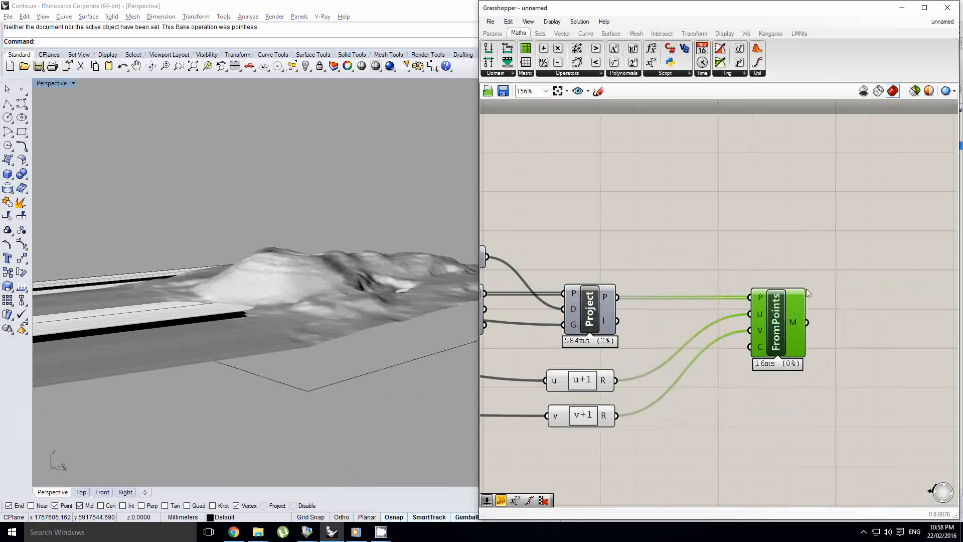
# - Examine the baked terrain mesh for defects along its edges and inspect the Project component's projected point values
pyautogui.moveTo(281, 346); pyautogui.dragTo(398, 322, button='right')
pyautogui.scroll(8, 370, 383)
pyautogui.scroll(-5, 353, 328)
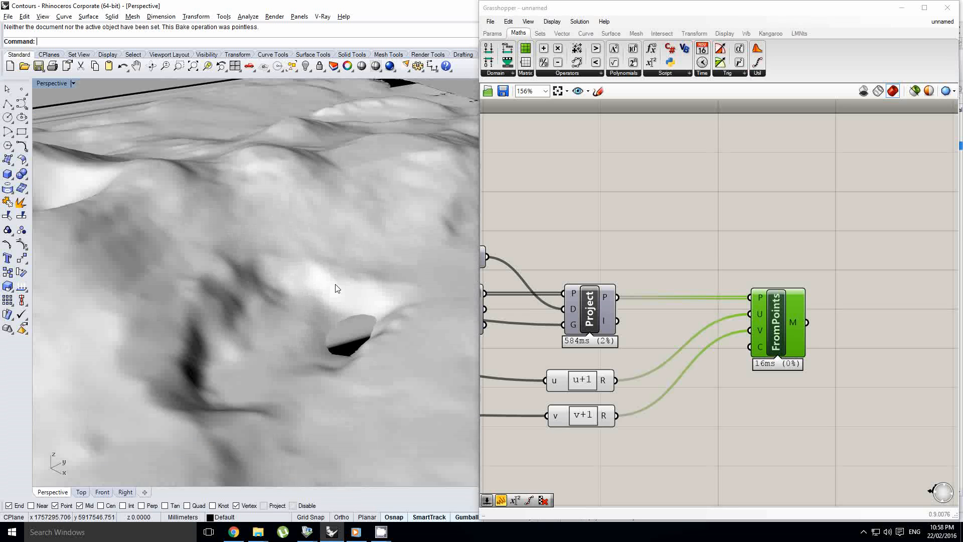
pyautogui.moveTo(336, 286)
pyautogui.mouseDown(button='right')
pyautogui.moveTo(359, 303)
pyautogui.moveTo(287, 303)
pyautogui.moveTo(323, 290)
pyautogui.mouseUp(button='right')
pyautogui.click(324, 290)
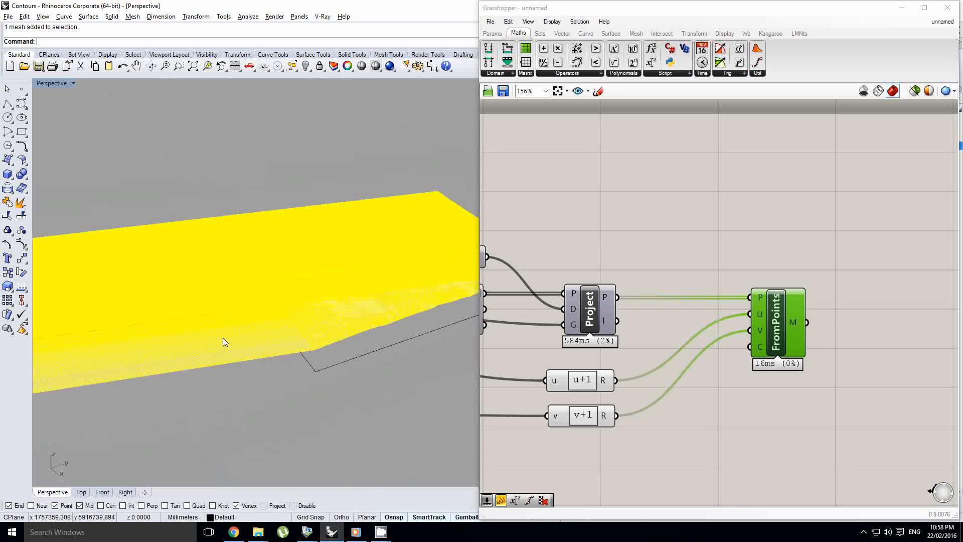
pyautogui.click(220, 354)
pyautogui.moveTo(220, 353); pyautogui.dragTo(343, 276, button='right')
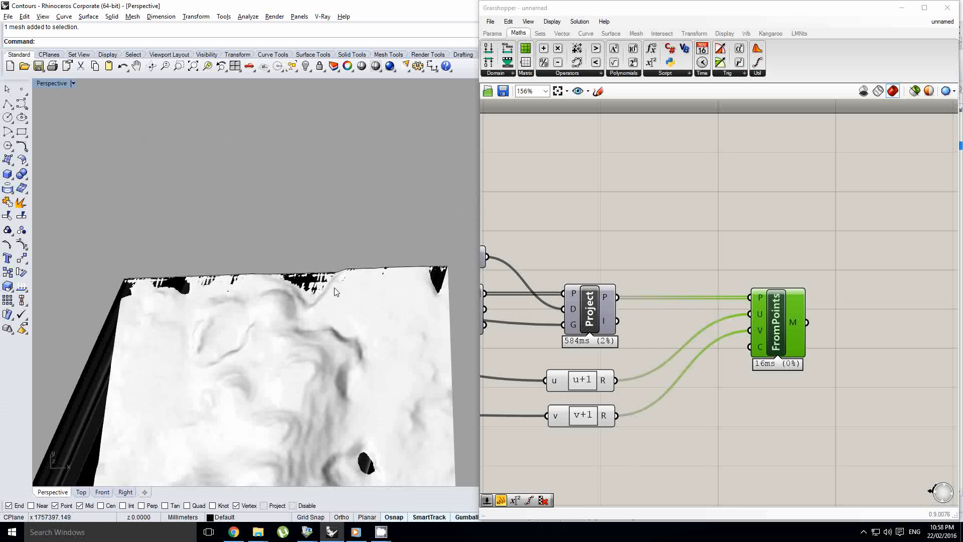
pyautogui.moveTo(320, 275); pyautogui.dragTo(312, 317, button='right')
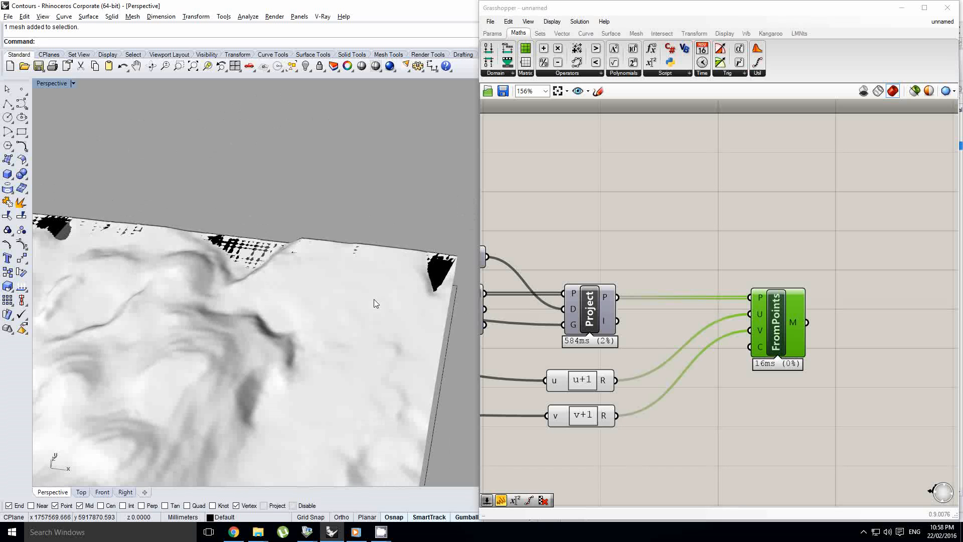
pyautogui.moveTo(374, 300); pyautogui.dragTo(354, 396, button='right')
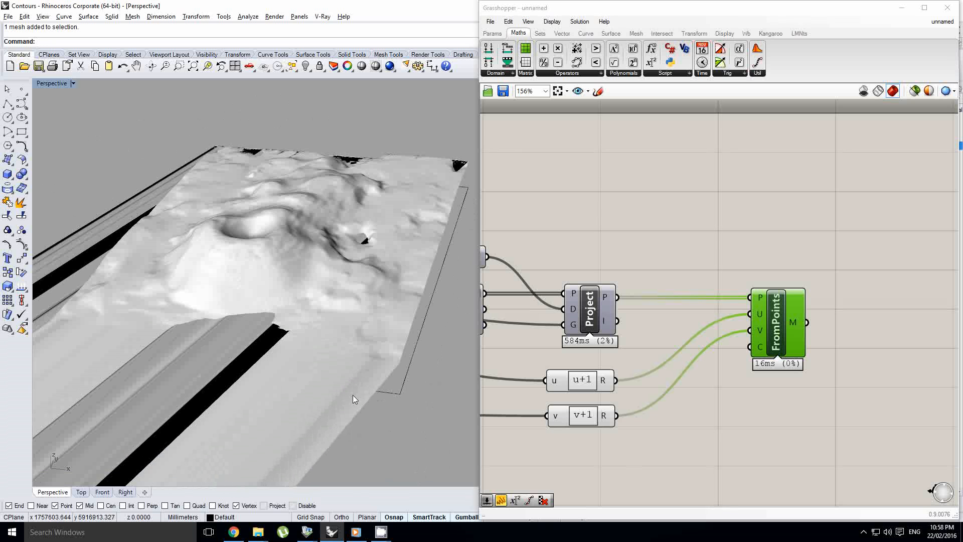
pyautogui.moveTo(611, 292); pyautogui.dragTo(621, 300, button='right')
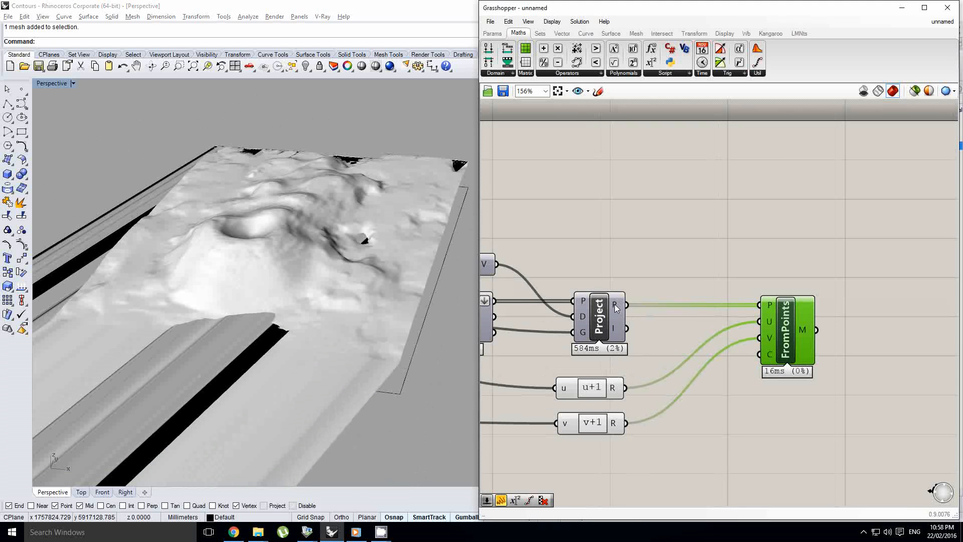
pyautogui.moveTo(617, 308)
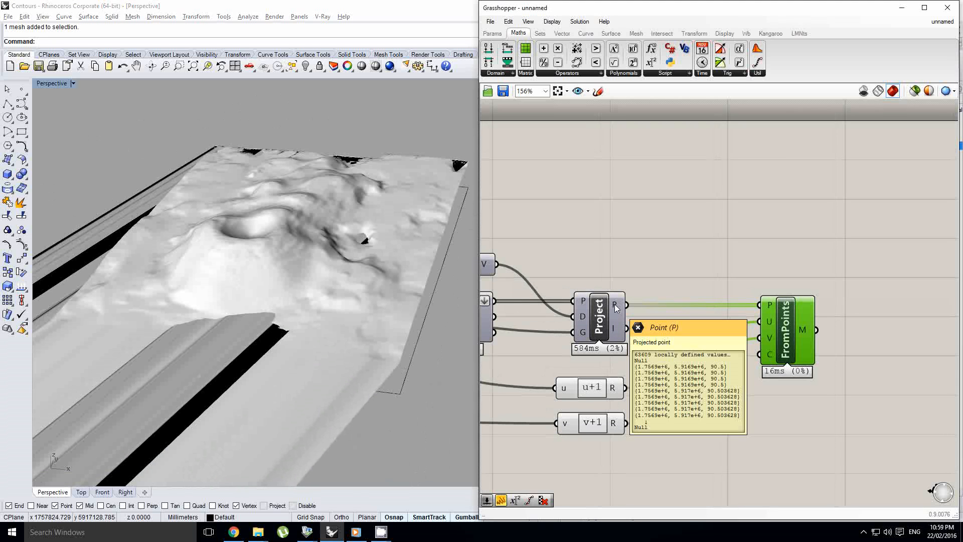
# - Add a Scale component at the start of the definition and connect the upper Curve parameter to its G input
pyautogui.scroll(-10, 616, 308)
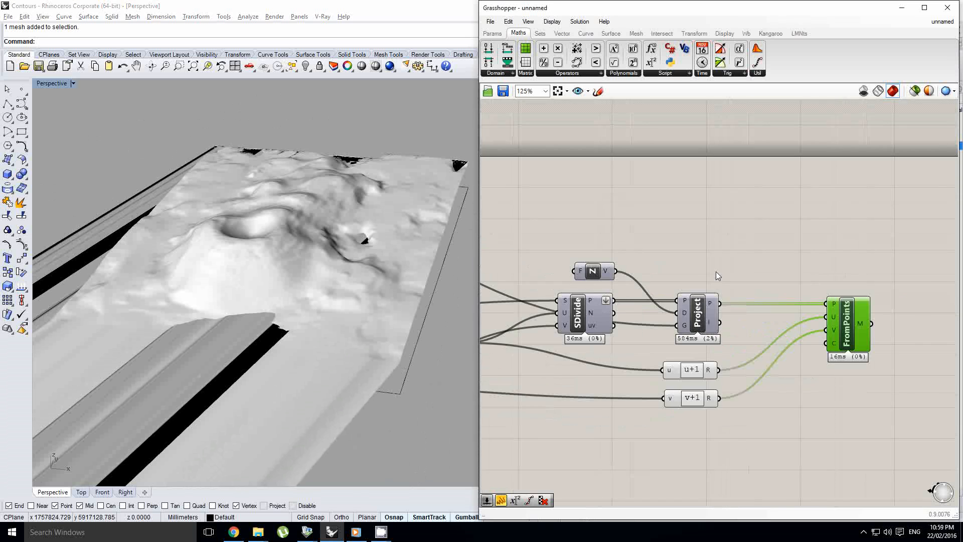
pyautogui.scroll(10, 529, 278)
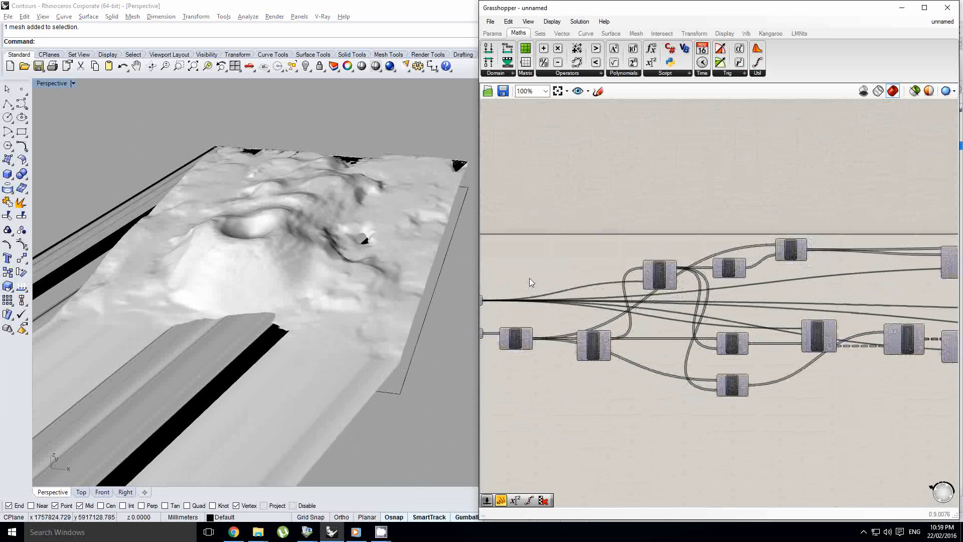
pyautogui.doubleClick(598, 279)
pyautogui.write('scale')
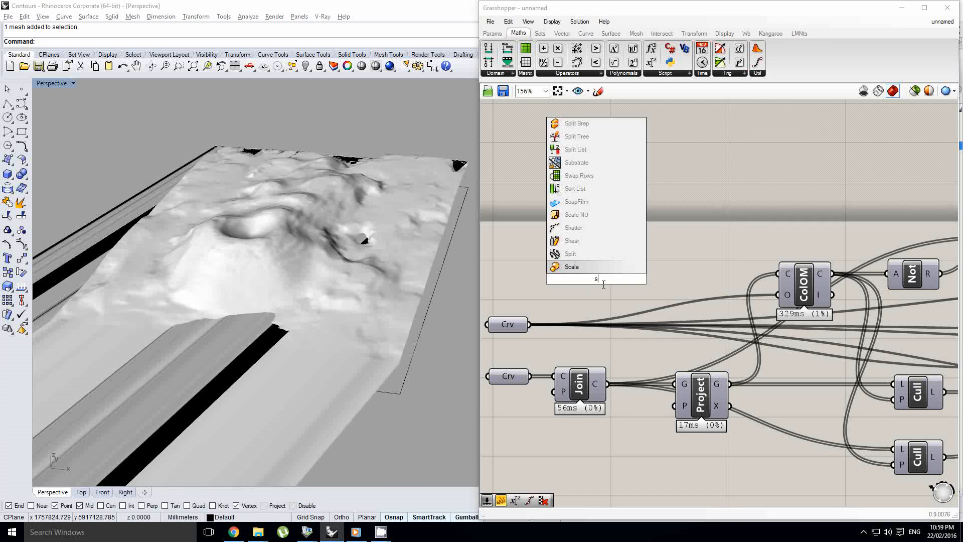
pyautogui.press('Return')
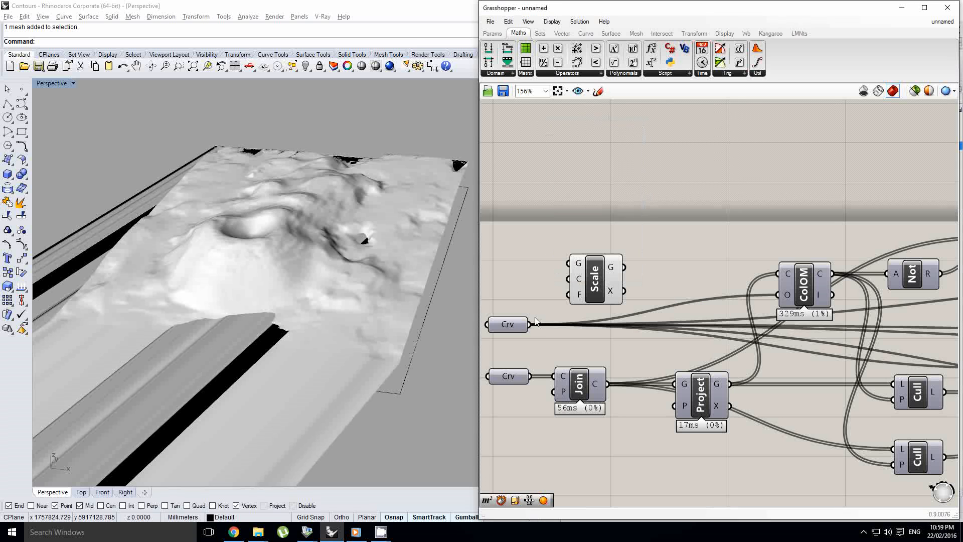
pyautogui.moveTo(530, 324); pyautogui.dragTo(569, 263)
pyautogui.moveTo(595, 281); pyautogui.dragTo(617, 285)
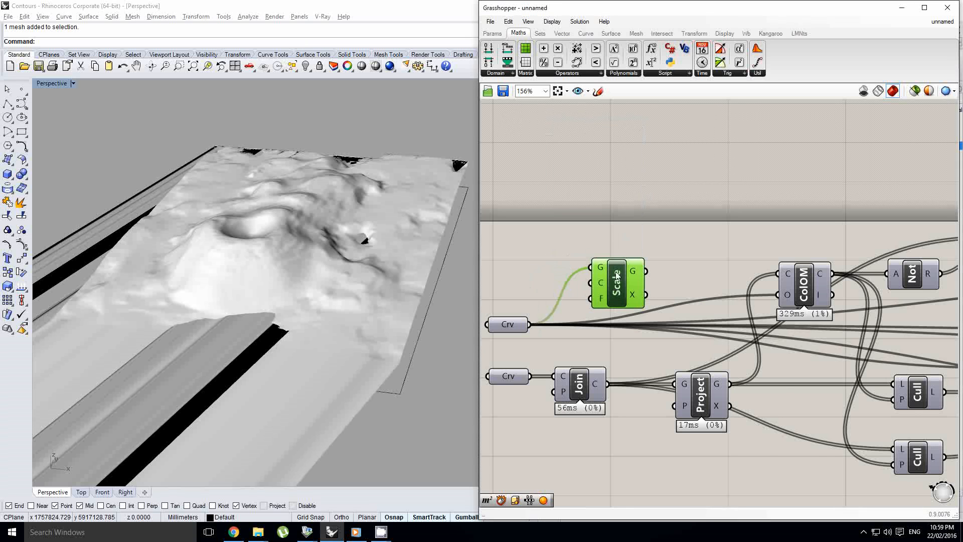
# - Add a number slider ranging from 1 to 1.1 and connect it to the Scale component's F input
pyautogui.moveTo(571, 138); pyautogui.dragTo(658, 177, button='right')
pyautogui.click(492, 33)
pyautogui.moveTo(618, 48); pyautogui.dragTo(572, 300)
pyautogui.click(524, 305)
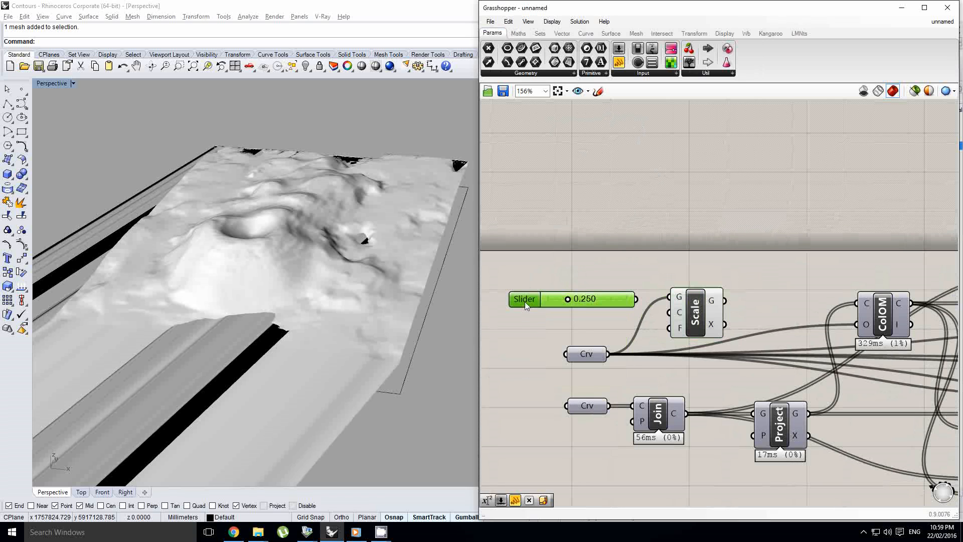
pyautogui.doubleClick(525, 302)
pyautogui.click(537, 329)
pyautogui.write('1')
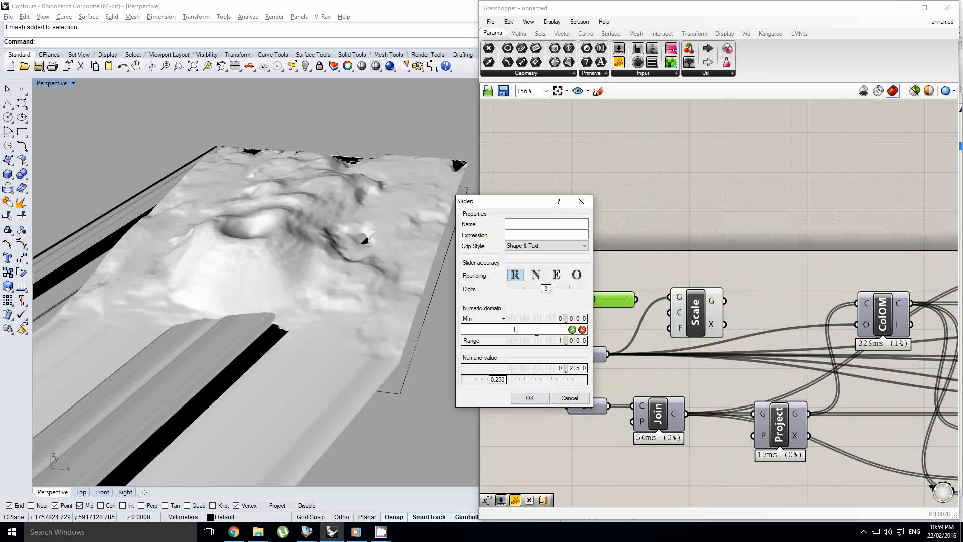
pyautogui.write('.1')
pyautogui.click(539, 320)
pyautogui.write('1')
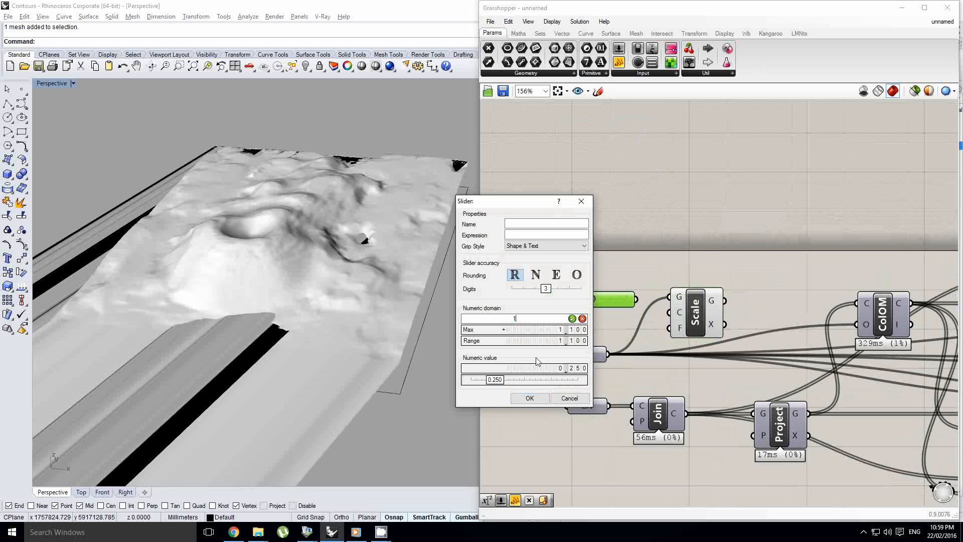
pyautogui.click(532, 396)
pyautogui.moveTo(636, 300); pyautogui.dragTo(671, 327)
# - Add an Area component fed by the upper Curve parameter, connect its centroid to Scale's C input, and tidy the layout around it
pyautogui.doubleClick(633, 253)
pyautogui.write('a')
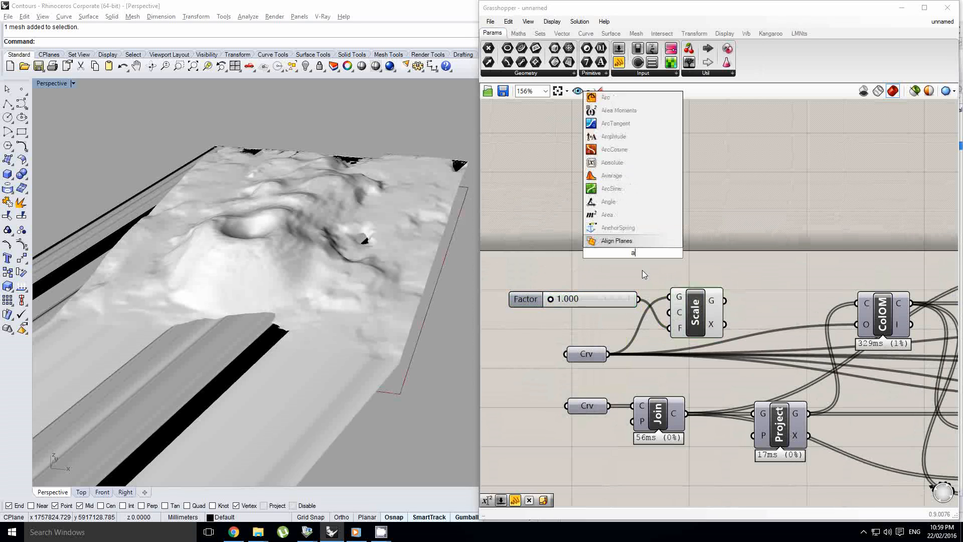
pyautogui.write('rea')
pyautogui.press('Return')
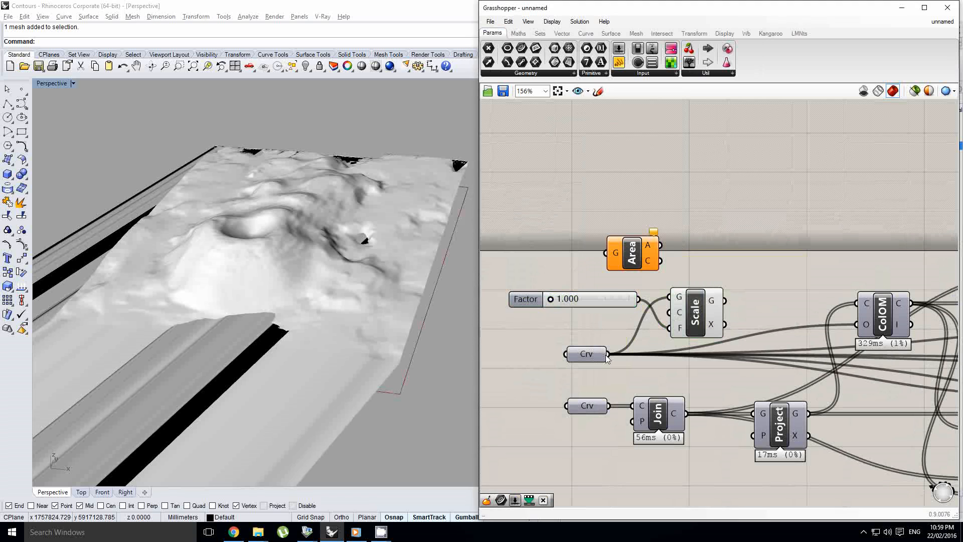
pyautogui.moveTo(608, 354); pyautogui.dragTo(605, 253)
pyautogui.moveTo(590, 354); pyautogui.dragTo(528, 354)
pyautogui.moveTo(642, 259); pyautogui.dragTo(669, 313)
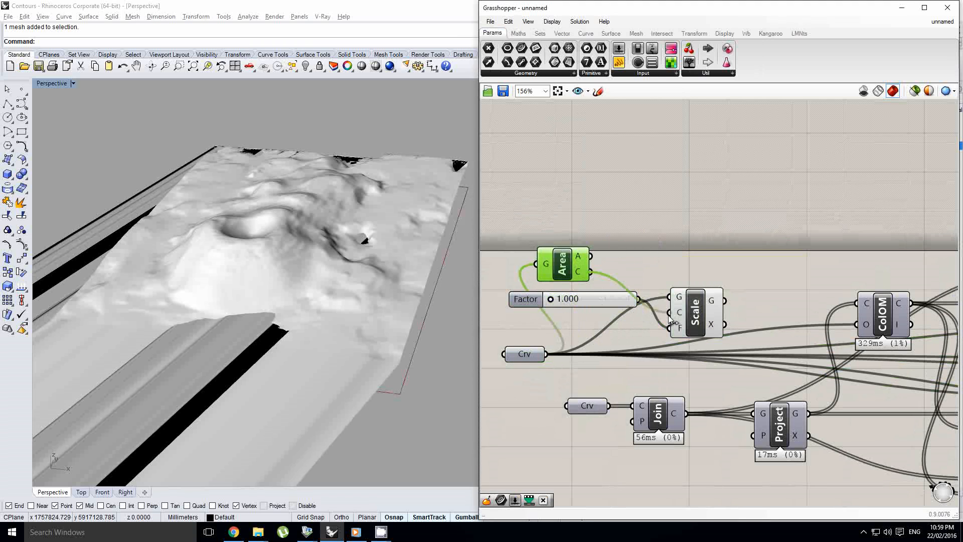
pyautogui.moveTo(525, 299); pyautogui.dragTo(520, 226)
pyautogui.moveTo(563, 264); pyautogui.dragTo(582, 305)
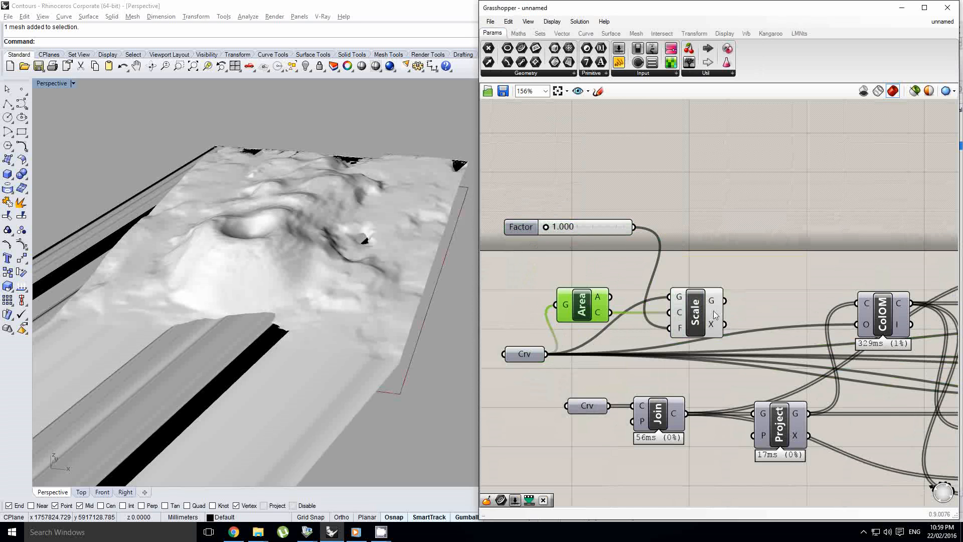
# - Set the Scale factor slider to 1.044 and compare the enlarged boundary with the original around the terrain mesh
pyautogui.moveTo(592, 349); pyautogui.dragTo(633, 325, button='right')
pyautogui.moveTo(586, 202); pyautogui.dragTo(621, 203)
pyautogui.moveTo(410, 239); pyautogui.dragTo(314, 377, button='right')
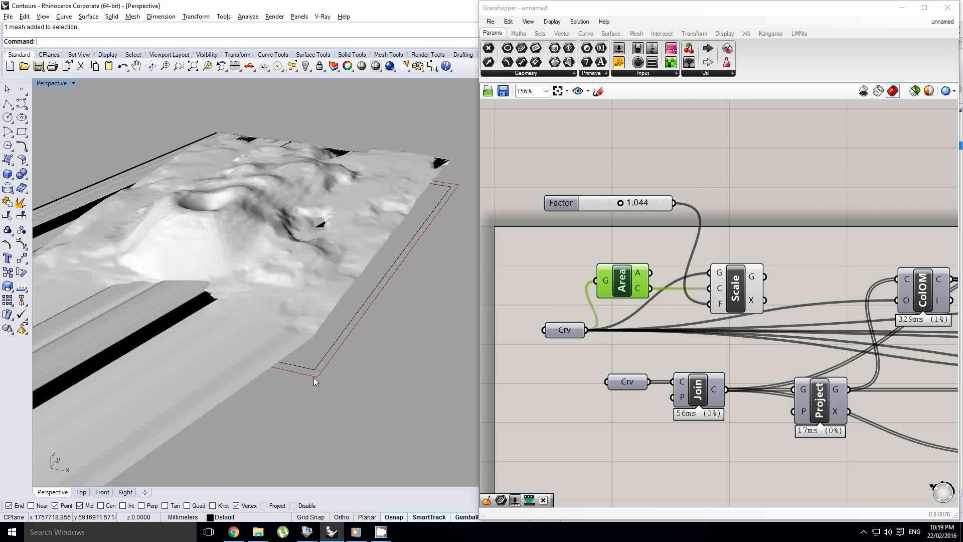
pyautogui.moveTo(197, 174); pyautogui.dragTo(251, 176, button='right')
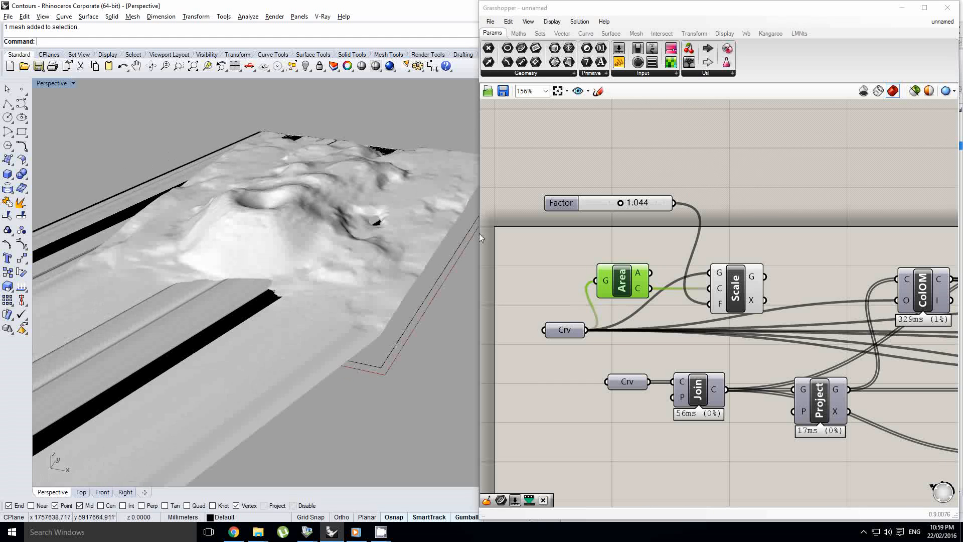
pyautogui.scroll(2, 251, 231)
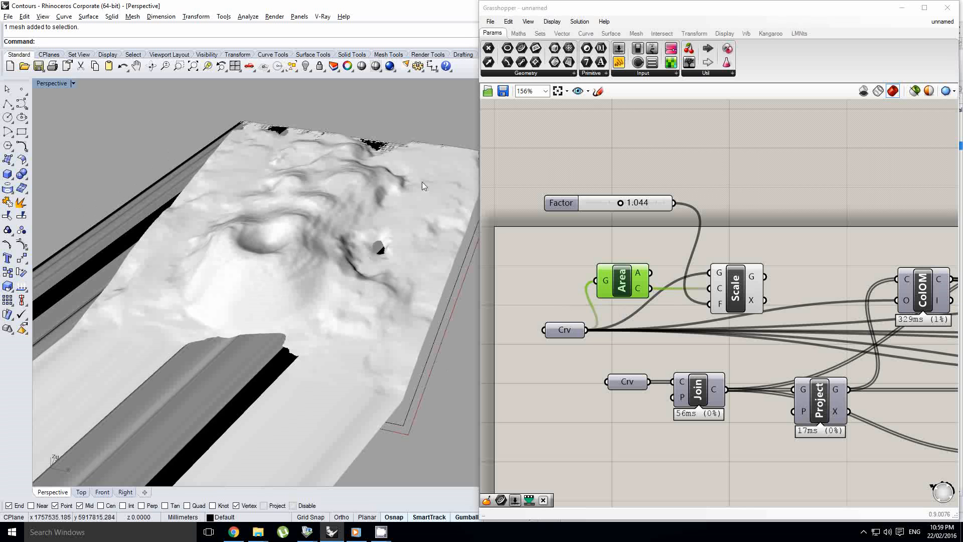
pyautogui.scroll(-2, 250, 228)
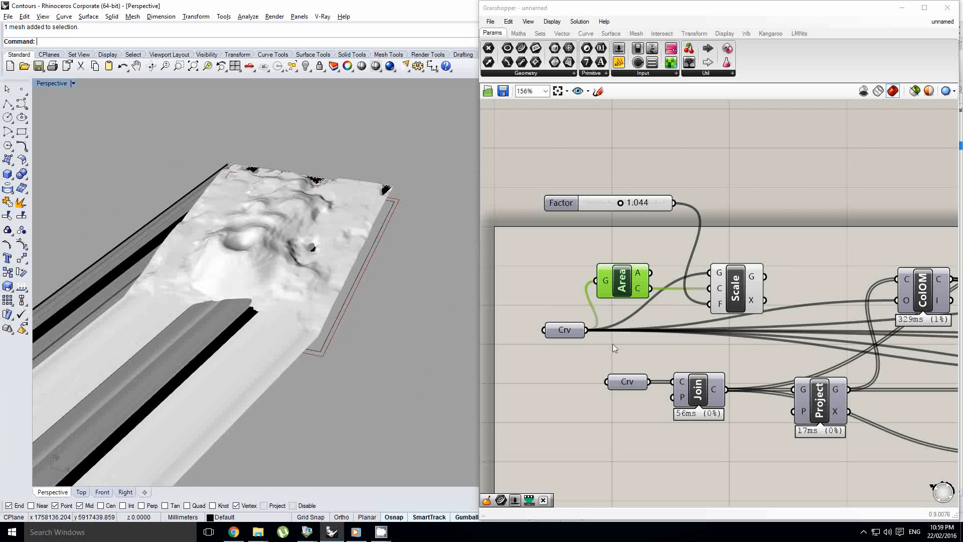
# - Trace the upper Curve parameter's wires through the definition to examine which components use the boundary
pyautogui.scroll(-4, 646, 312)
pyautogui.scroll(3, 800, 332)
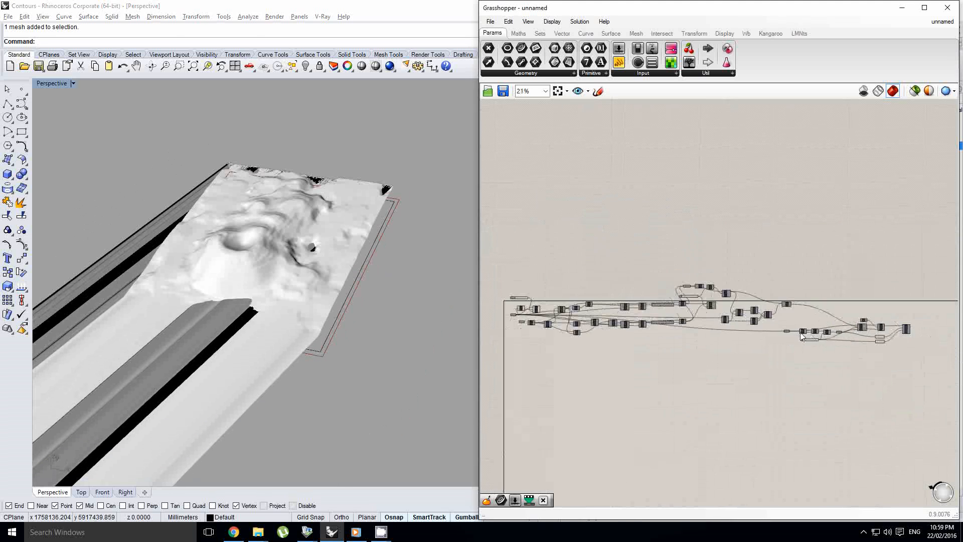
pyautogui.scroll(-3, 714, 328)
pyautogui.moveTo(713, 324); pyautogui.dragTo(829, 317, button='right')
pyautogui.moveTo(673, 303); pyautogui.dragTo(841, 310, button='right')
pyautogui.moveTo(603, 305); pyautogui.dragTo(721, 306, button='right')
pyautogui.scroll(5, 711, 306)
pyautogui.click(694, 298)
pyautogui.moveTo(772, 258); pyautogui.dragTo(747, 256, button='right')
pyautogui.click(709, 256)
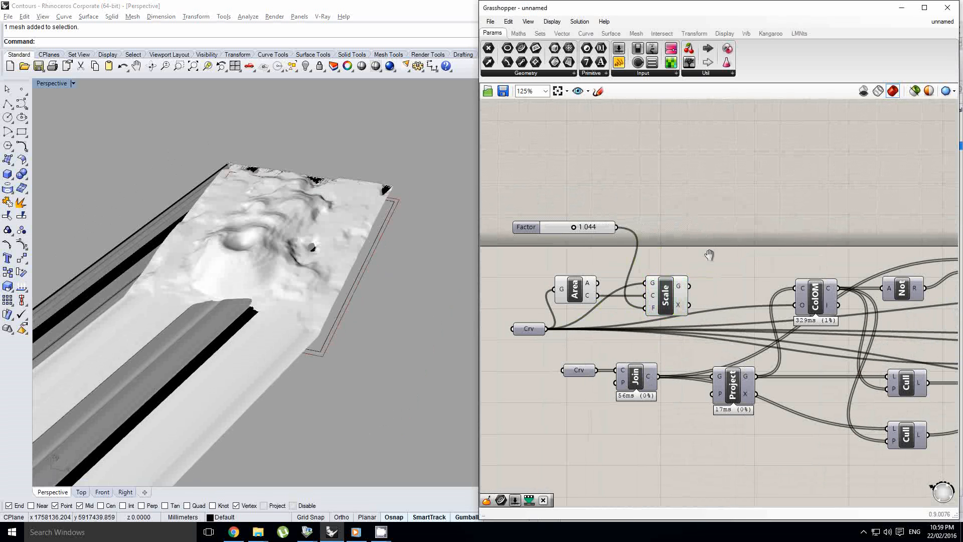
# - With the solver disabled, transfer the upper Curve parameter's downstream wires to Scale's G output and reconnect the curve to Scale's G input
pyautogui.middleClick(710, 256)
pyautogui.click(711, 284)
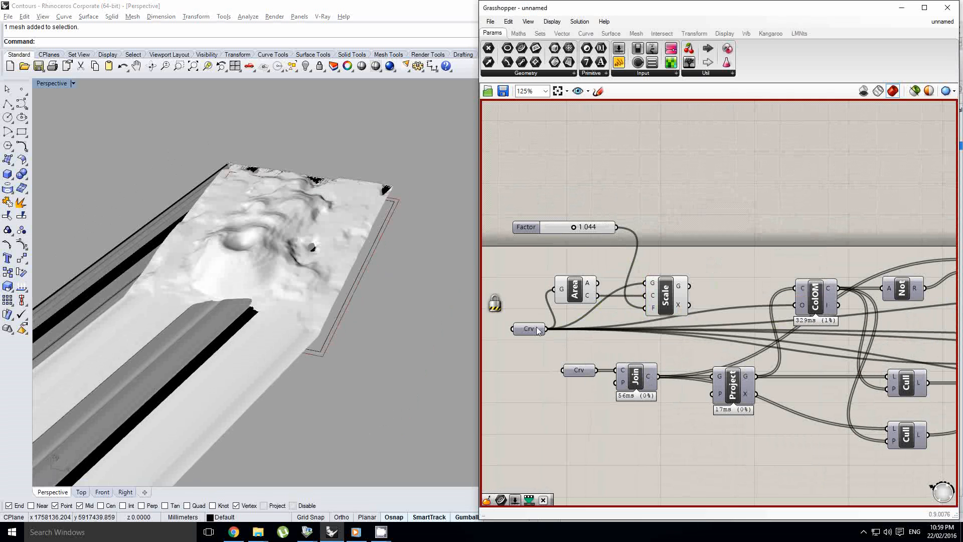
pyautogui.moveTo(536, 329); pyautogui.dragTo(548, 331, button='right')
pyautogui.click(586, 296)
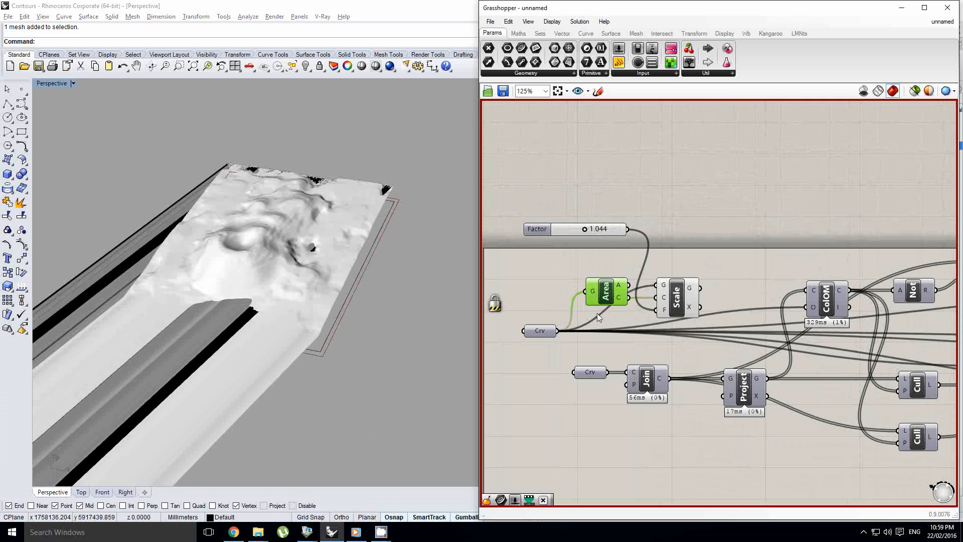
pyautogui.scroll(1, 575, 320)
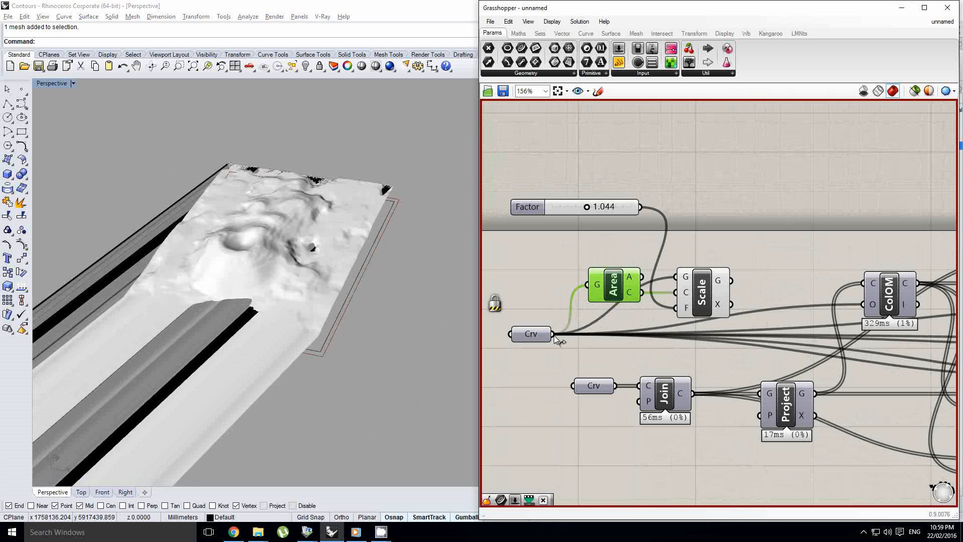
pyautogui.keyDown('ctrl'); pyautogui.keyDown('shift'); pyautogui.moveTo(554, 335); pyautogui.dragTo(729, 280); pyautogui.keyUp('shift'); pyautogui.keyUp('ctrl')
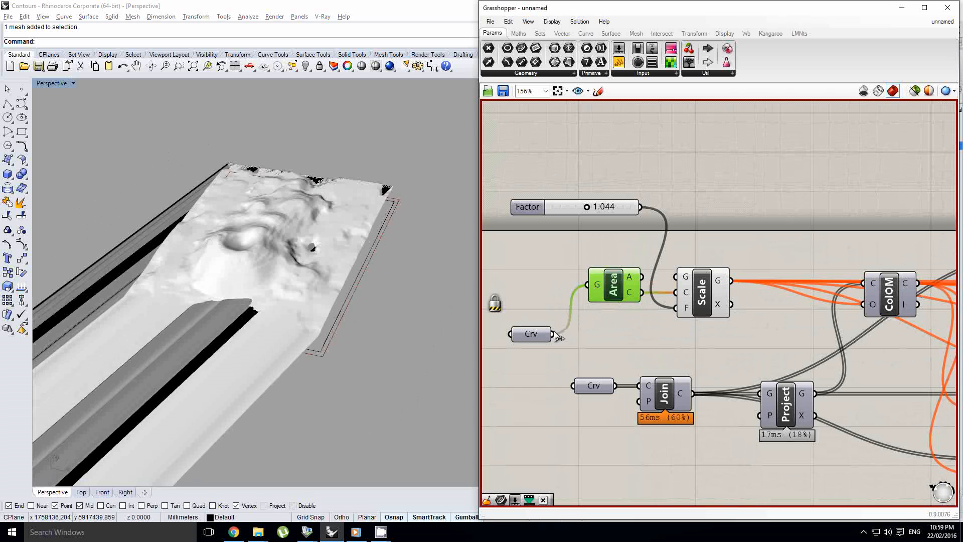
pyautogui.moveTo(554, 334); pyautogui.dragTo(676, 277)
pyautogui.moveTo(719, 285); pyautogui.dragTo(688, 286, button='right')
pyautogui.click(689, 291)
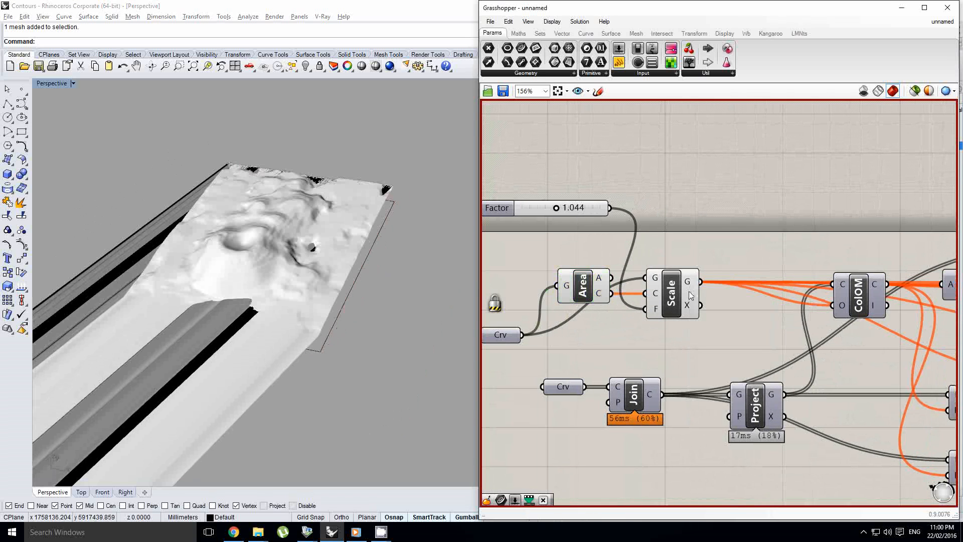
# - Trace Scale's output wires through the definition to examine which components now use the enlarged boundary
pyautogui.click(677, 297)
pyautogui.scroll(-3, 676, 297)
pyautogui.scroll(1, 800, 296)
pyautogui.moveTo(799, 296); pyautogui.dragTo(695, 303, button='right')
pyautogui.click(663, 256)
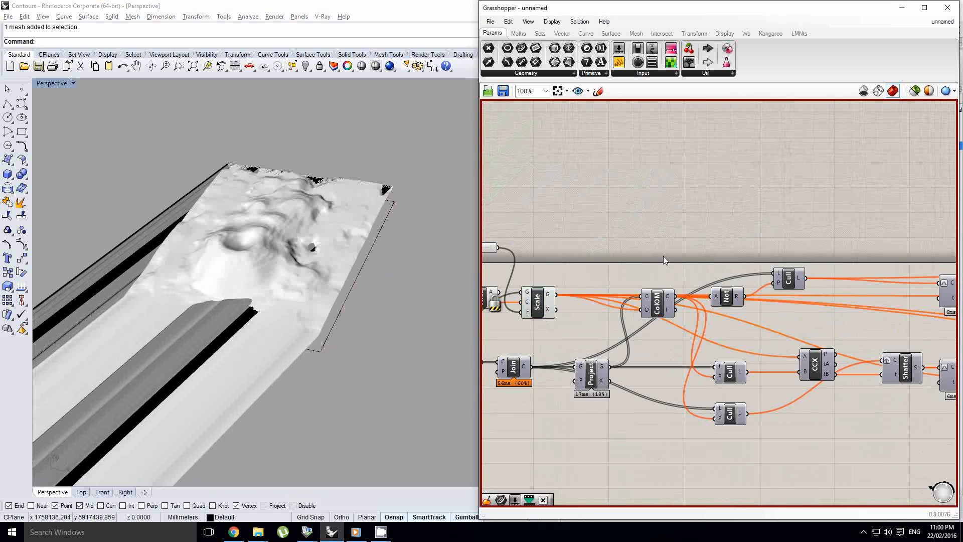
pyautogui.scroll(-3, 644, 257)
pyautogui.moveTo(609, 224); pyautogui.dragTo(900, 378)
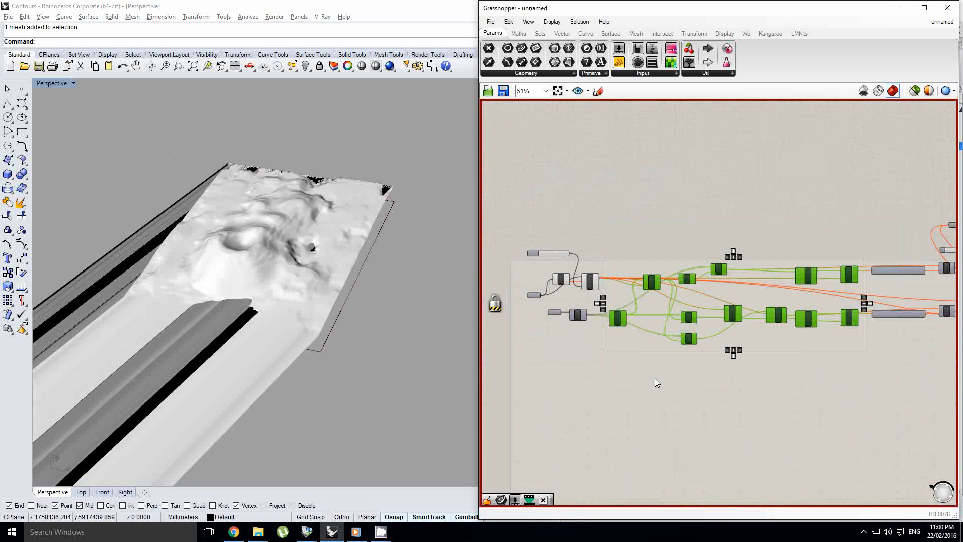
pyautogui.click(650, 375)
pyautogui.scroll(3, 517, 288)
pyautogui.scroll(1, 533, 298)
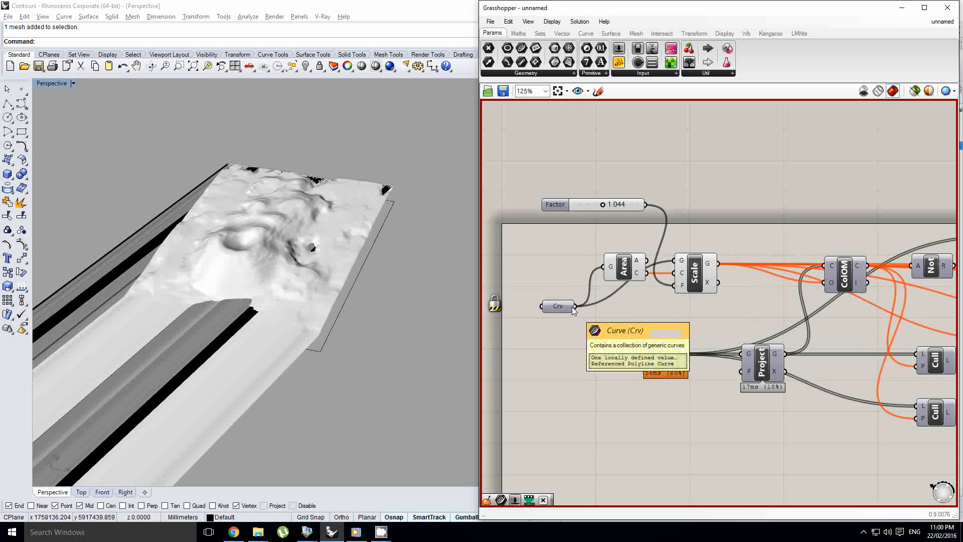
# - Connect the original upper Curve parameter to the Surface parameter that feeds the Dimensions component
pyautogui.moveTo(576, 306); pyautogui.dragTo(870, 322)
pyautogui.scroll(-7, 518, 287)
pyautogui.scroll(7, 697, 326)
pyautogui.moveTo(874, 320); pyautogui.dragTo(767, 308, button='right')
pyautogui.click(745, 279)
pyautogui.click(744, 321)
pyautogui.scroll(-5, 759, 308)
pyautogui.scroll(6, 738, 316)
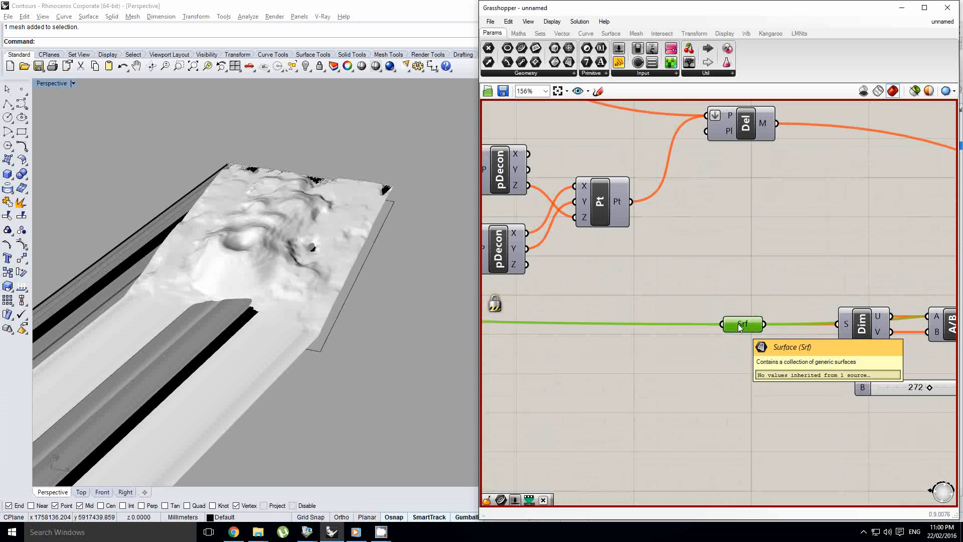
# - Delete the previously baked terrain mesh from the Rhino model
pyautogui.scroll(4, 372, 296)
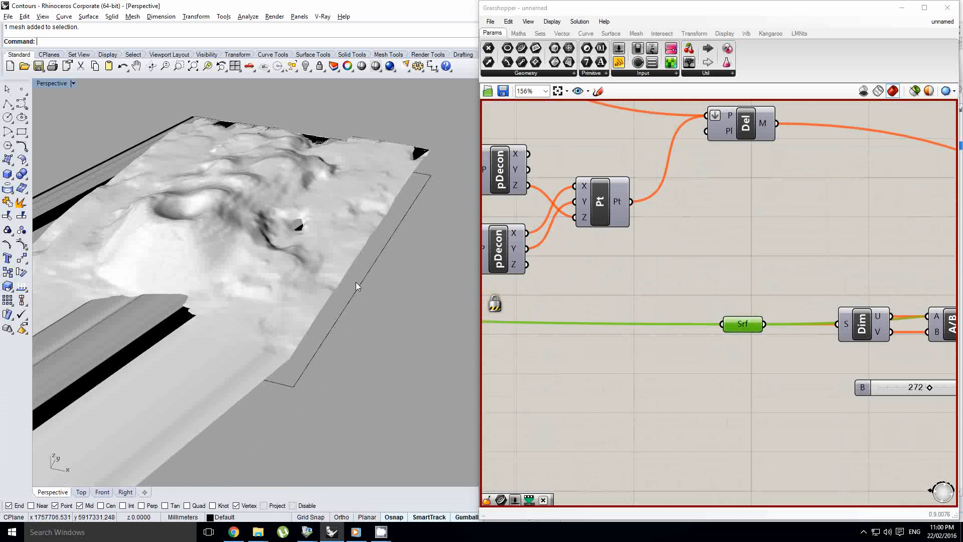
pyautogui.scroll(-2, 368, 256)
pyautogui.click(318, 248)
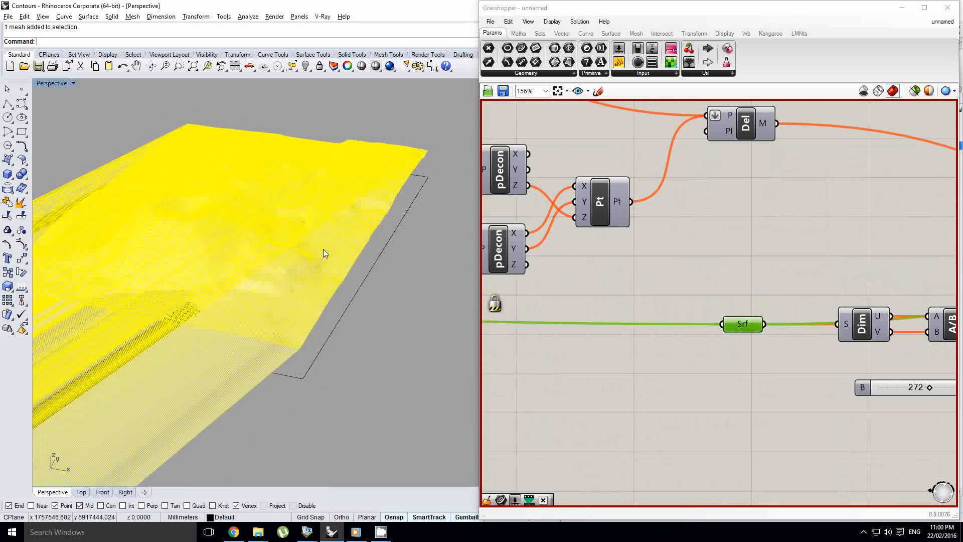
pyautogui.press('Delete')
# - Re-enable the Grasshopper solver to recompute the rewired definition
pyautogui.moveTo(652, 250); pyautogui.dragTo(707, 254, button='right')
pyautogui.click(750, 236)
pyautogui.click(747, 251)
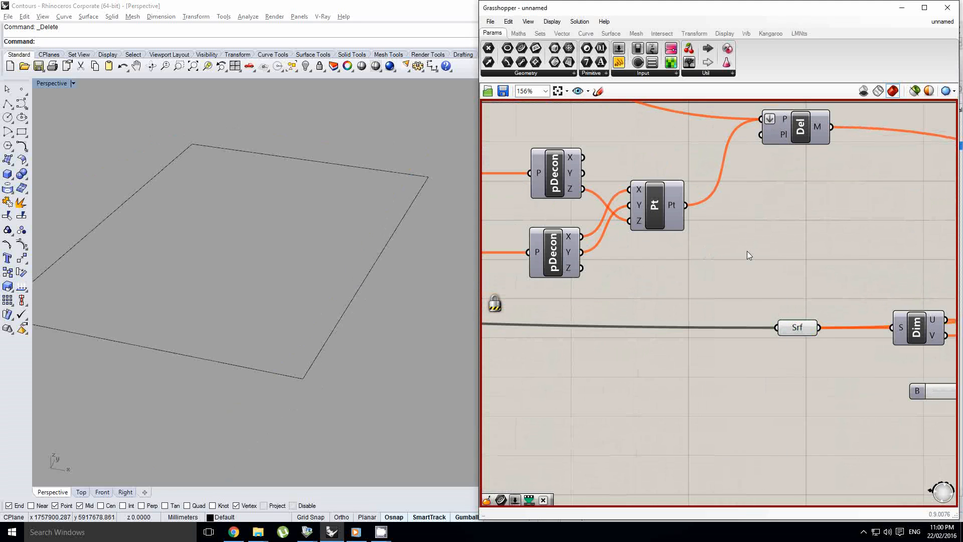
pyautogui.click(798, 327)
pyautogui.middleClick(817, 315)
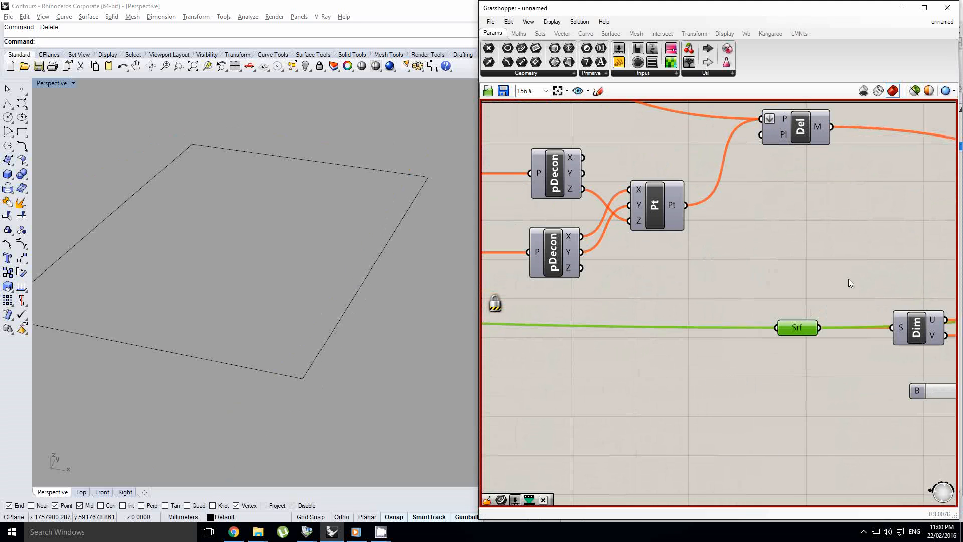
pyautogui.click(757, 263)
pyautogui.middleClick(758, 263)
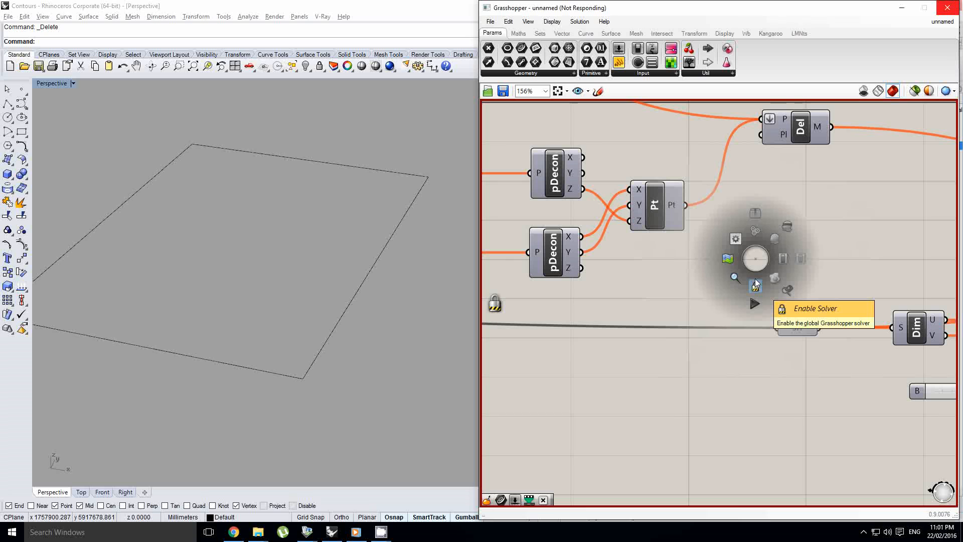
pyautogui.click(756, 285)
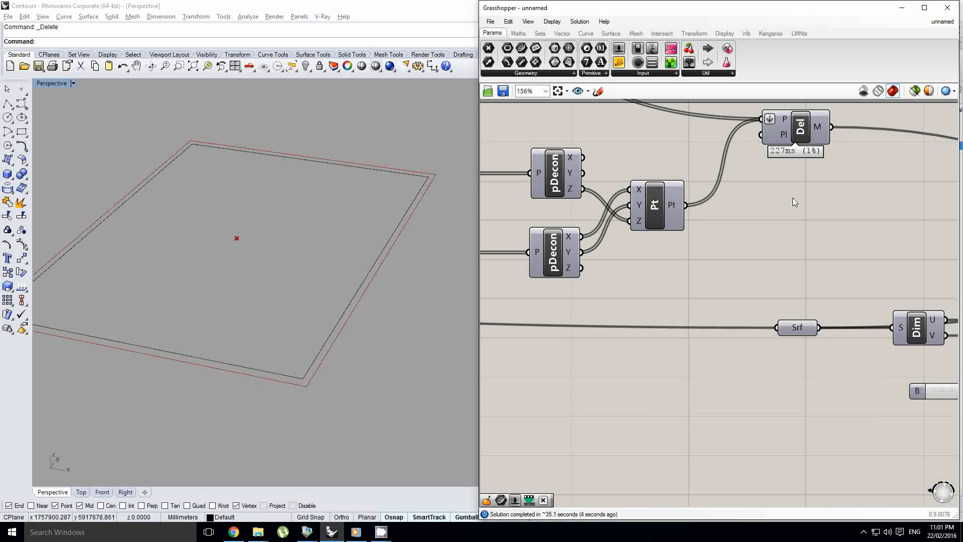
# - Bake the regular grid mesh from the FromPoints component into the Rhino model
pyautogui.moveTo(823, 232); pyautogui.dragTo(685, 258, button='right')
pyautogui.scroll(-8, 686, 258)
pyautogui.rightClick(685, 257)
pyautogui.scroll(6, 780, 257)
pyautogui.scroll(2, 758, 263)
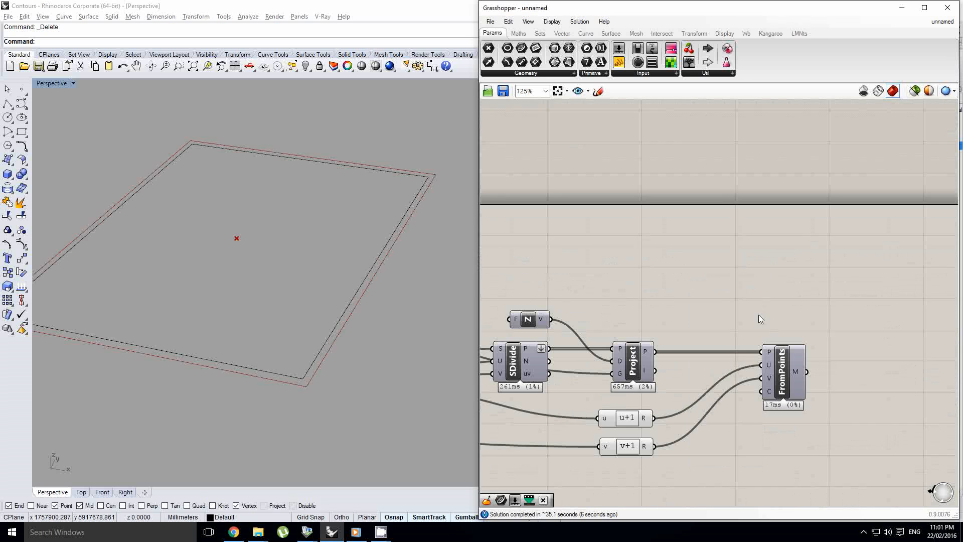
pyautogui.click(794, 320)
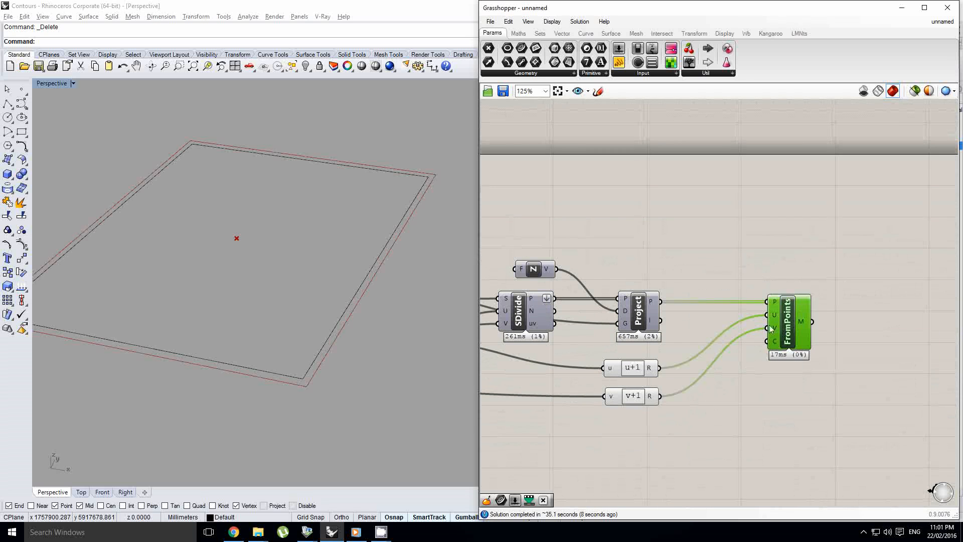
pyautogui.moveTo(230, 248); pyautogui.dragTo(382, 282, button='right')
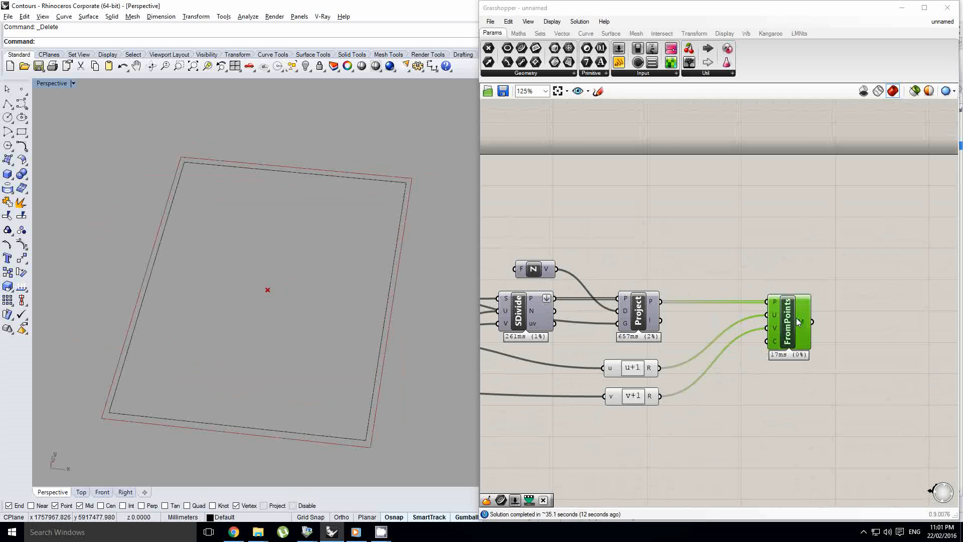
pyautogui.middleClick(794, 279)
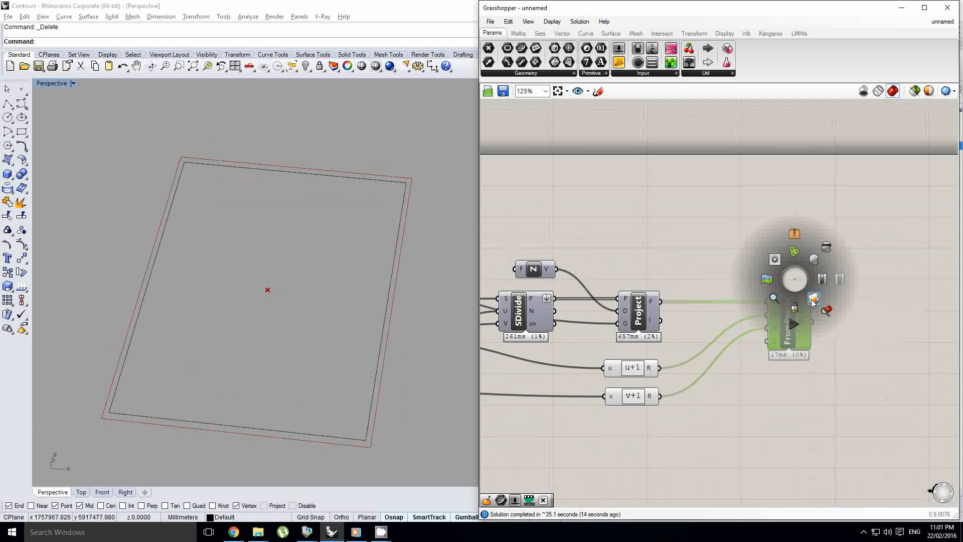
pyautogui.click(813, 301)
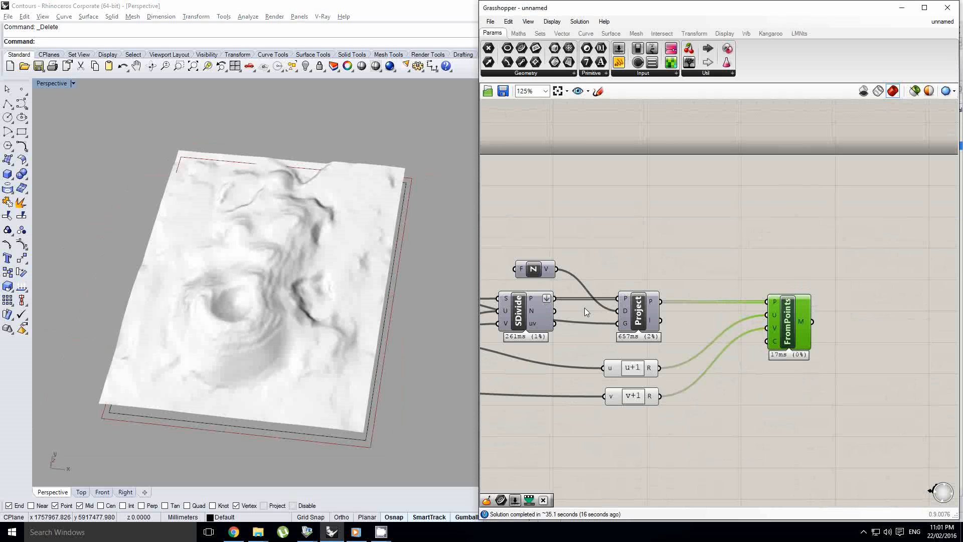
# - Select the baked grid mesh and examine its edges, surface shape and face layout from several angles
pyautogui.scroll(5, 294, 270)
pyautogui.moveTo(333, 233); pyautogui.dragTo(307, 210, button='right')
pyautogui.middleClick(767, 300)
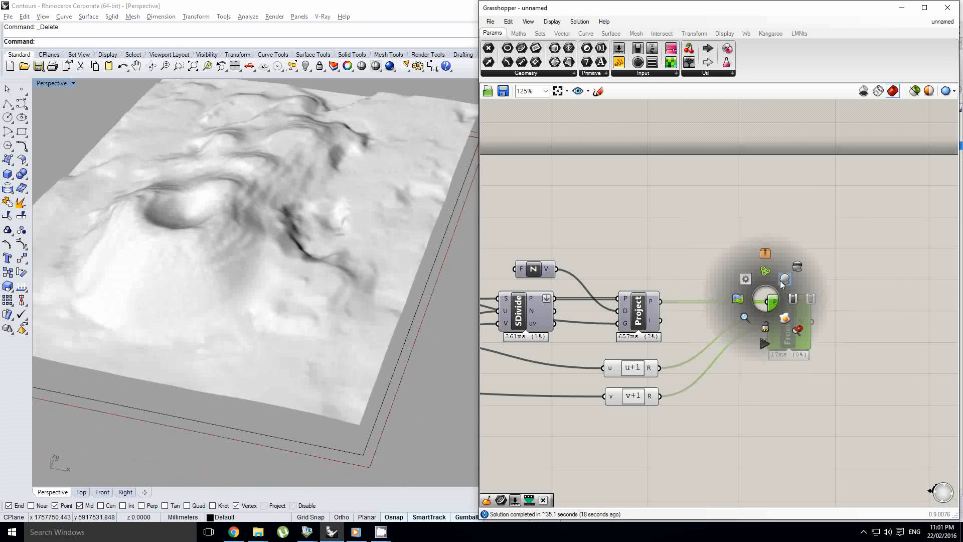
pyautogui.click(785, 281)
pyautogui.moveTo(378, 269); pyautogui.dragTo(344, 323, button='right')
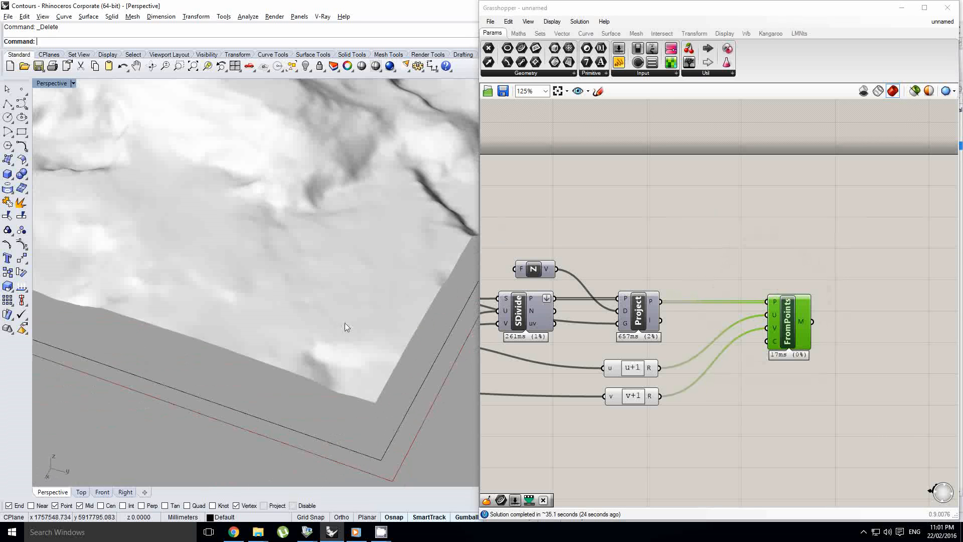
pyautogui.click(324, 287)
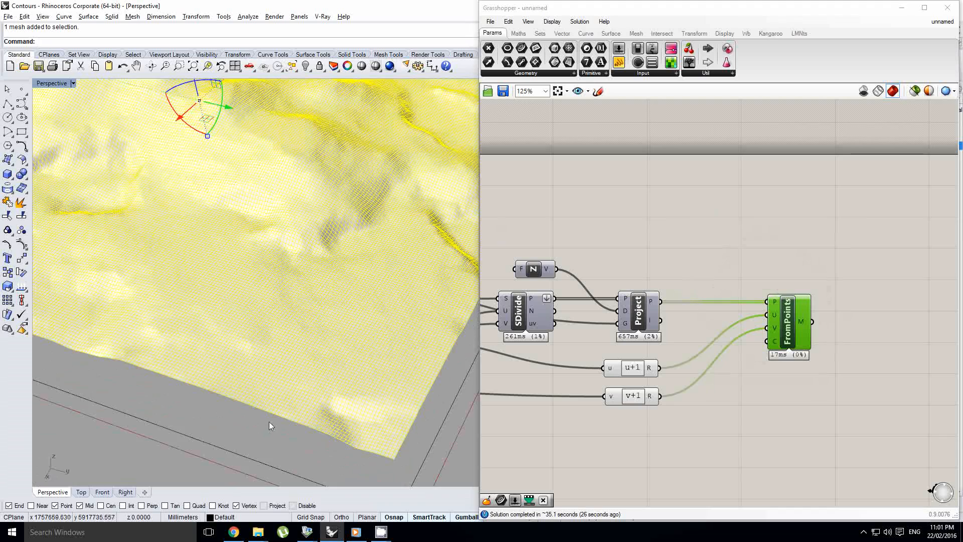
pyautogui.moveTo(269, 421); pyautogui.dragTo(291, 297, button='right')
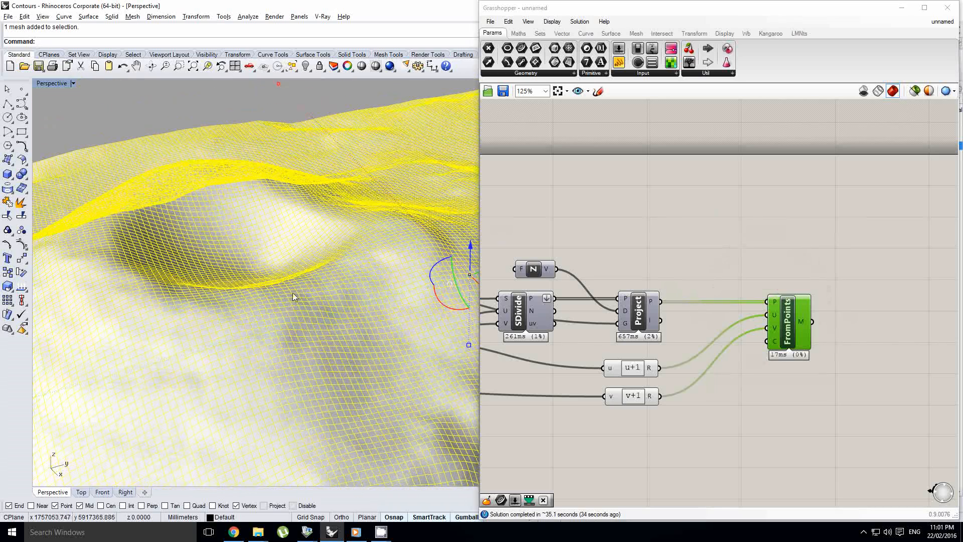
pyautogui.moveTo(295, 285); pyautogui.dragTo(320, 296, button='right')
pyautogui.scroll(3, 324, 291)
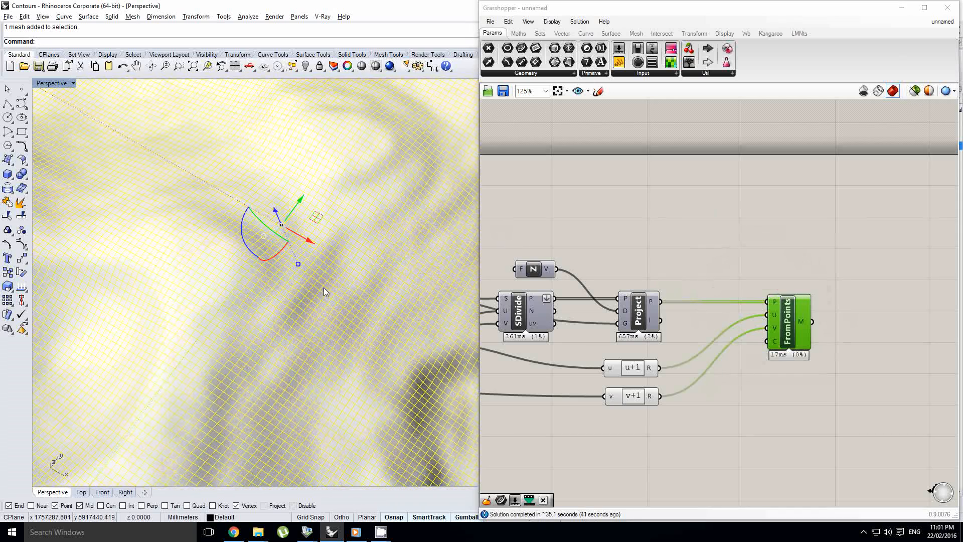
pyautogui.scroll(-3, 324, 285)
pyautogui.moveTo(324, 284); pyautogui.dragTo(272, 249, button='right')
pyautogui.scroll(-3, 298, 279)
pyautogui.scroll(-3, 796, 272)
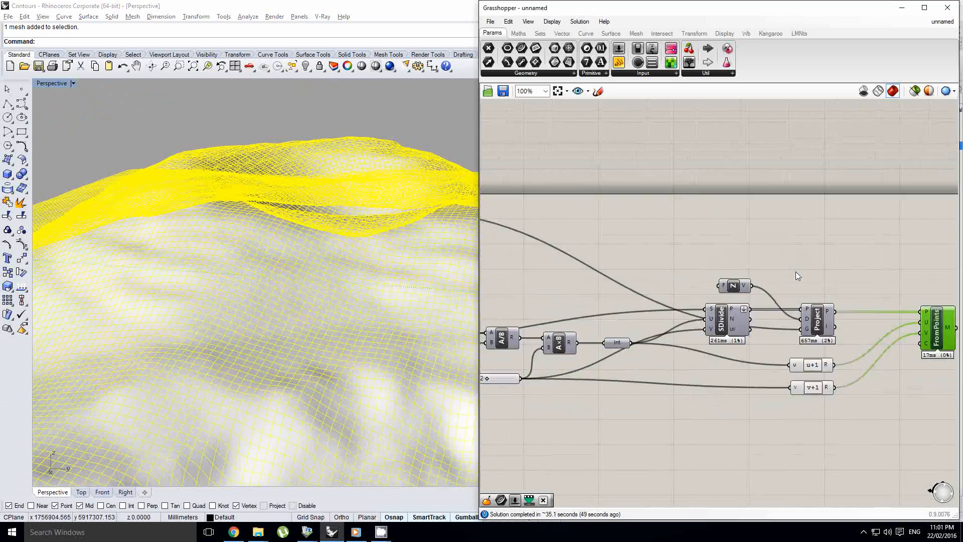
# - Delete the baked grid mesh from the Rhino model
pyautogui.moveTo(748, 264); pyautogui.dragTo(824, 270, button='right')
pyautogui.scroll(-1, 824, 270)
pyautogui.moveTo(531, 281); pyautogui.dragTo(569, 273, button='right')
pyautogui.click(354, 272)
pyautogui.press('Delete')
# - Set the curve division slider B, which feeds the A/B and DivDist components, to 8
pyautogui.rightClick(569, 273)
pyautogui.scroll(3, 622, 266)
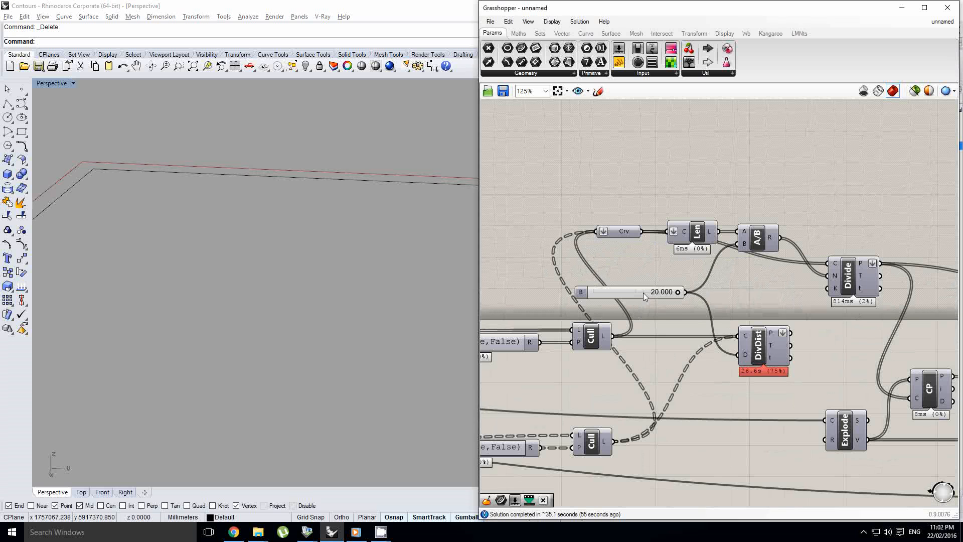
pyautogui.moveTo(644, 293); pyautogui.dragTo(601, 295, button='right')
pyautogui.rightClick(602, 295)
pyautogui.press('Escape')
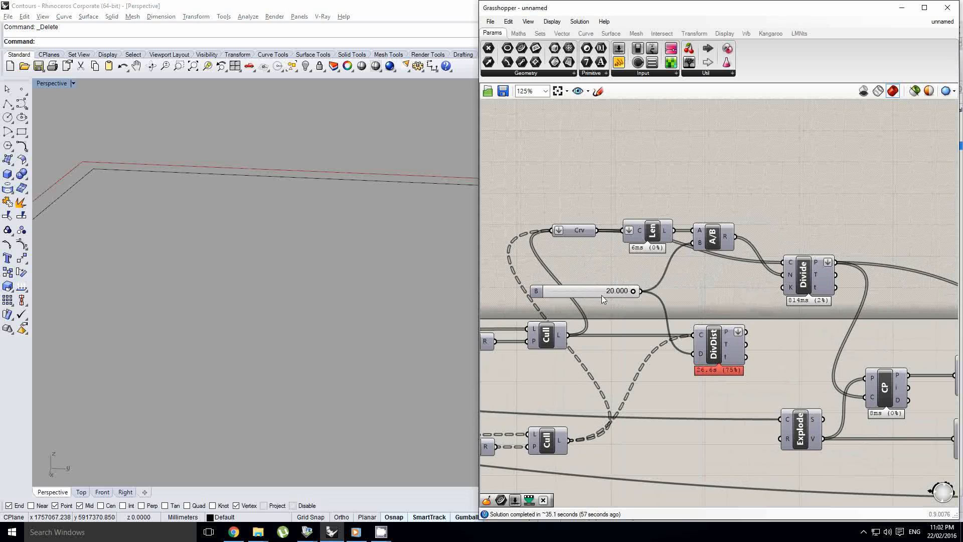
pyautogui.moveTo(634, 267); pyautogui.dragTo(604, 260, button='right')
pyautogui.scroll(-1, 543, 258)
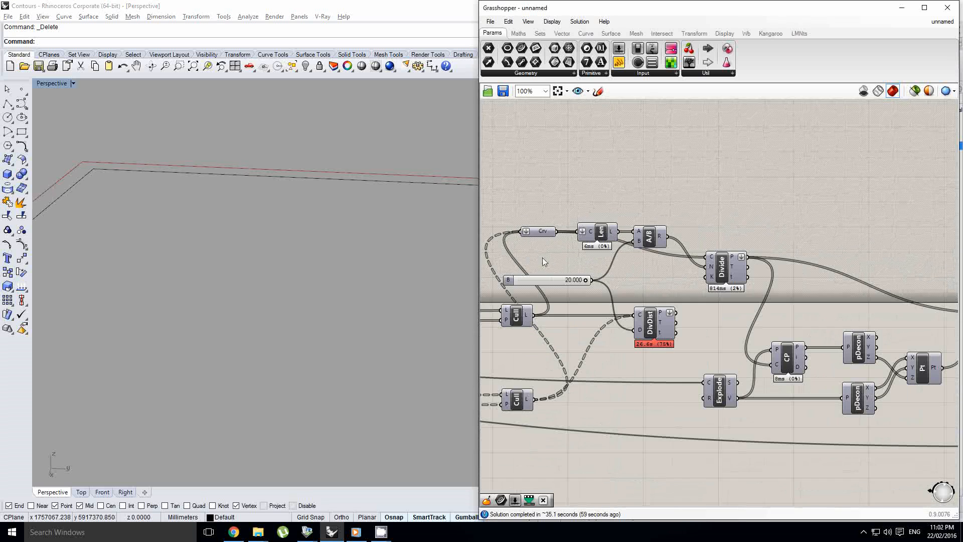
pyautogui.scroll(2, 540, 265)
pyautogui.rightClick(645, 275)
pyautogui.moveTo(540, 265); pyautogui.dragTo(620, 276, button='right')
pyautogui.press('Escape')
pyautogui.scroll(-2, 557, 260)
pyautogui.scroll(4, 580, 285)
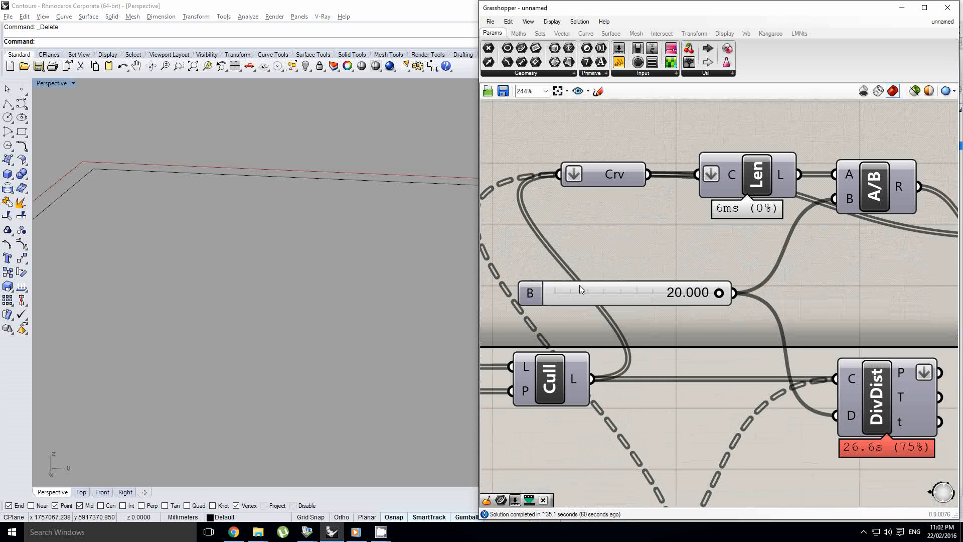
pyautogui.click(591, 290)
pyautogui.doubleClick(591, 290)
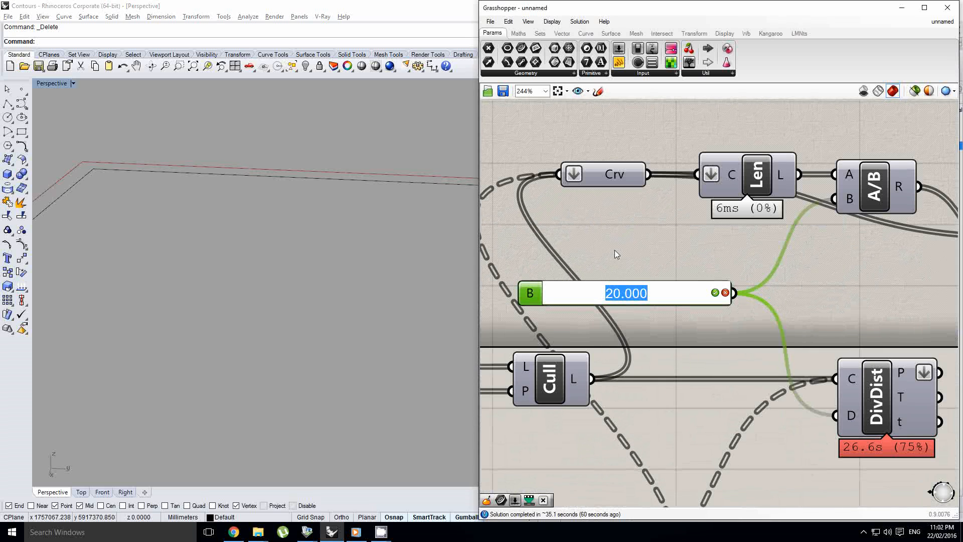
pyautogui.write('8')
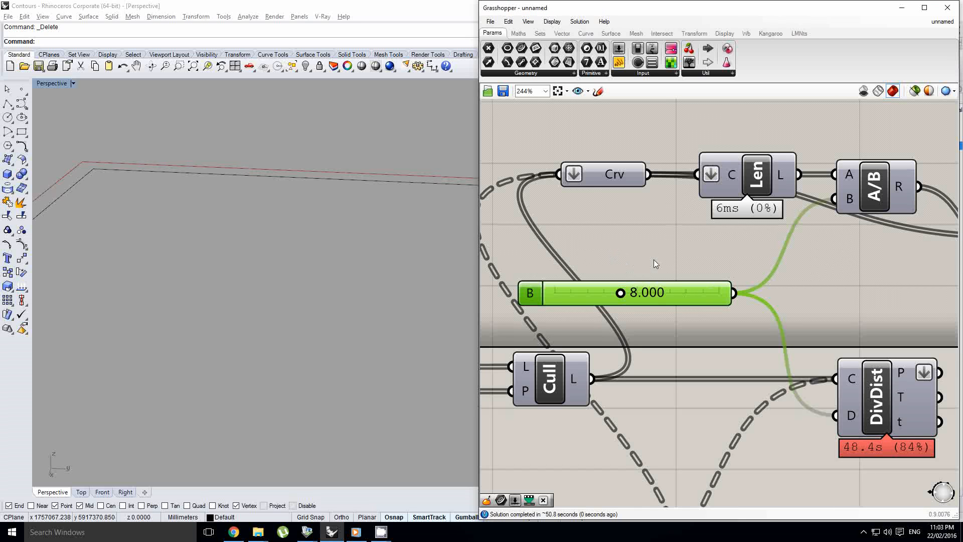
# - Turn on the Delaunay mesh component's preview and inspect the triangulation across the terrain
pyautogui.moveTo(702, 244); pyautogui.dragTo(603, 256, button='right')
pyautogui.scroll(-4, 603, 255)
pyautogui.rightClick(602, 255)
pyautogui.scroll(3, 681, 267)
pyautogui.moveTo(716, 265); pyautogui.dragTo(592, 270, button='right')
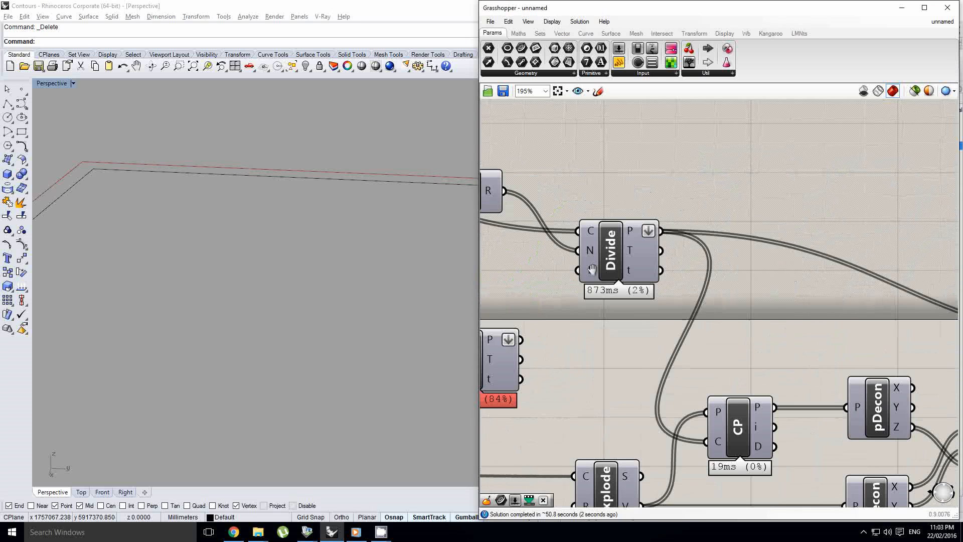
pyautogui.click(610, 256)
pyautogui.scroll(-4, 610, 256)
pyautogui.moveTo(707, 272); pyautogui.dragTo(591, 266, button='right')
pyautogui.scroll(4, 732, 290)
pyautogui.click(732, 290)
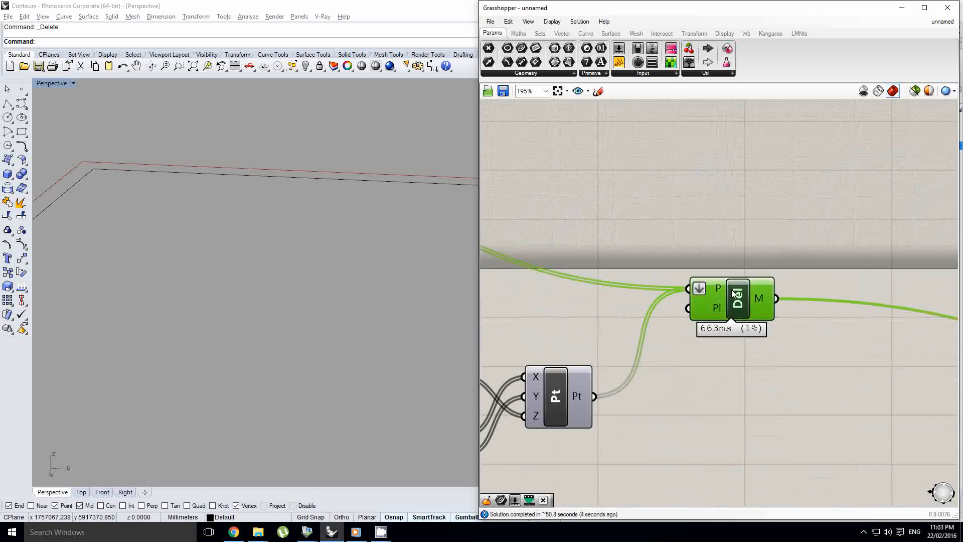
pyautogui.middleClick(732, 290)
pyautogui.click(749, 274)
pyautogui.scroll(-3, 327, 224)
pyautogui.moveTo(327, 224); pyautogui.dragTo(396, 252, button='right')
pyautogui.scroll(-3, 344, 285)
pyautogui.scroll(5, 345, 285)
pyautogui.scroll(-5, 241, 288)
pyautogui.scroll(4, 396, 252)
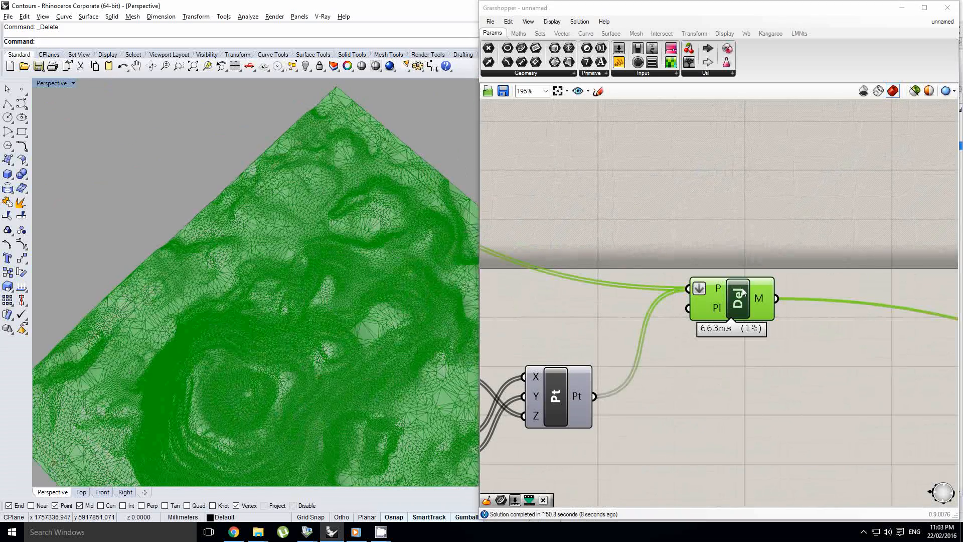
# - Turn off the preview of the Delaunay mesh component
pyautogui.middleClick(744, 291)
pyautogui.click(761, 274)
pyautogui.moveTo(768, 273); pyautogui.dragTo(689, 271, button='right')
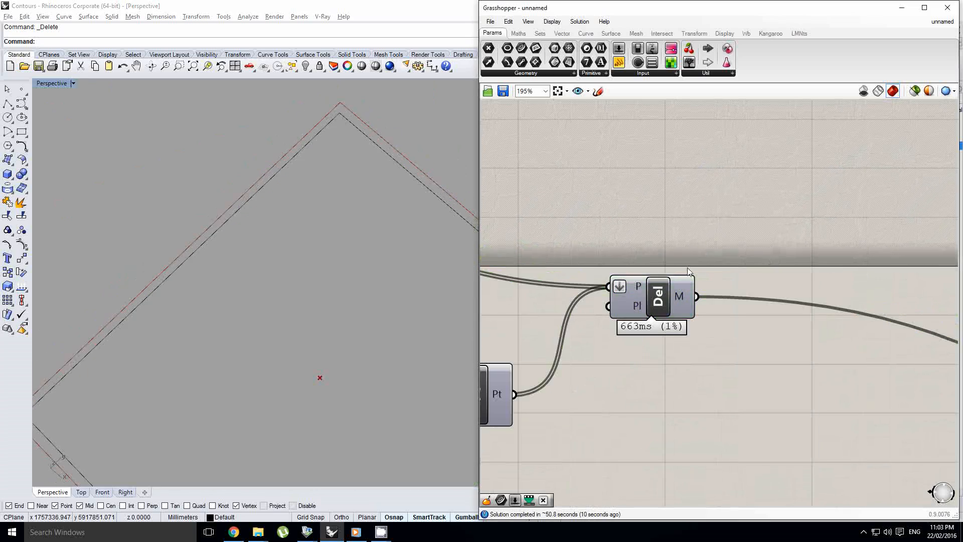
# - Show the Delaunay mesh preview again and examine its triangulation up close and across the whole terrain
pyautogui.click(661, 300)
pyautogui.middleClick(660, 299)
pyautogui.click(679, 283)
pyautogui.moveTo(305, 265); pyautogui.dragTo(353, 264, button='right')
pyautogui.scroll(5, 353, 264)
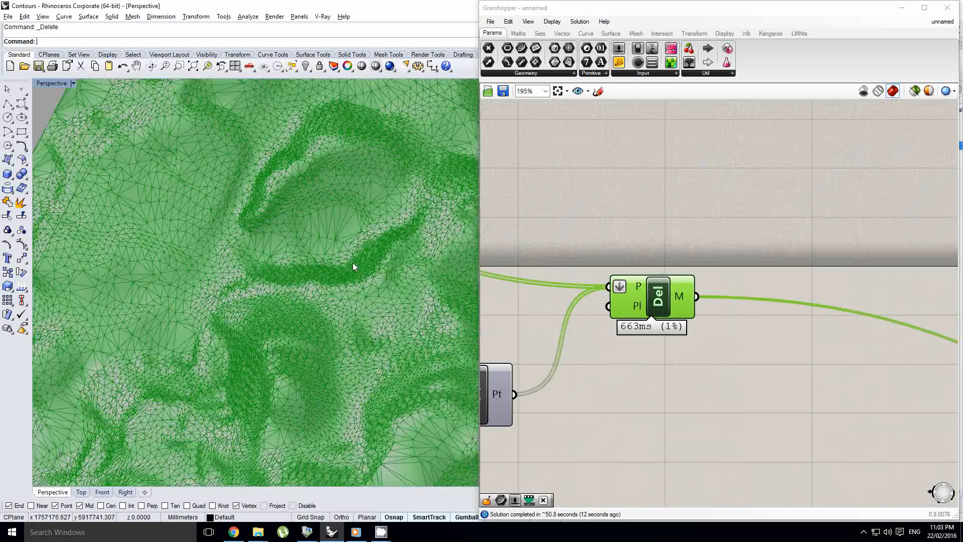
pyautogui.scroll(-6, 353, 263)
pyautogui.scroll(5, 363, 241)
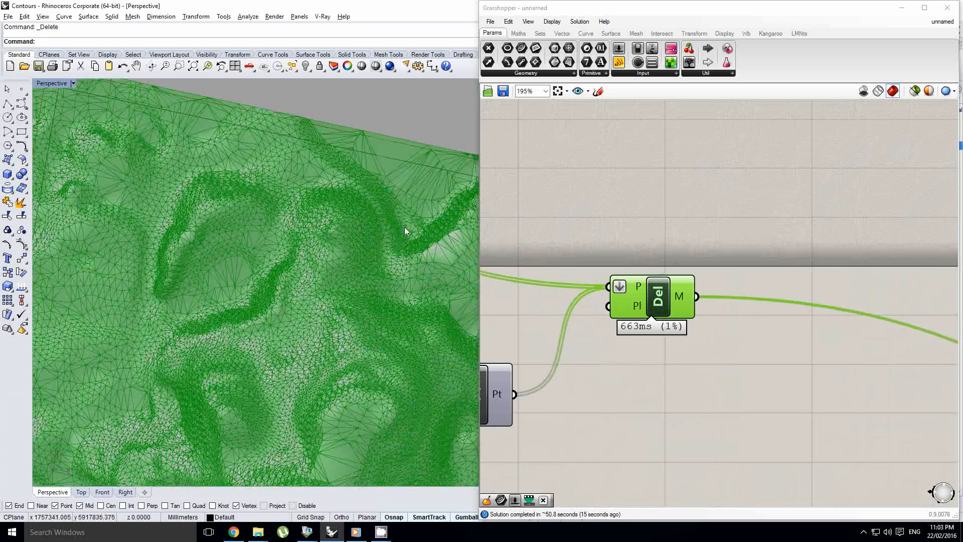
pyautogui.moveTo(406, 231); pyautogui.dragTo(340, 275, button='right')
pyautogui.scroll(-6, 340, 276)
pyautogui.moveTo(550, 302); pyautogui.dragTo(605, 303, button='right')
pyautogui.click(552, 307)
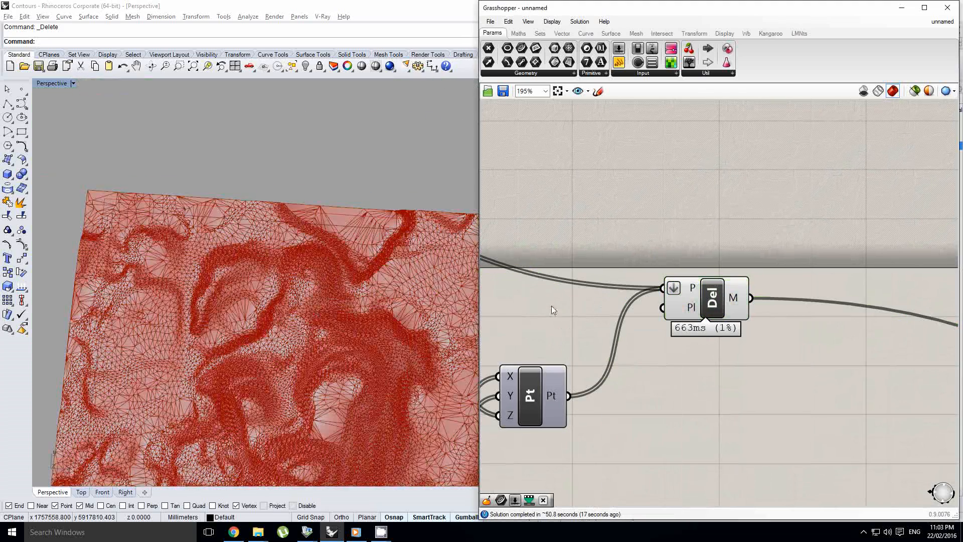
pyautogui.scroll(-5, 317, 270)
pyautogui.scroll(5, 324, 349)
pyautogui.scroll(-5, 317, 315)
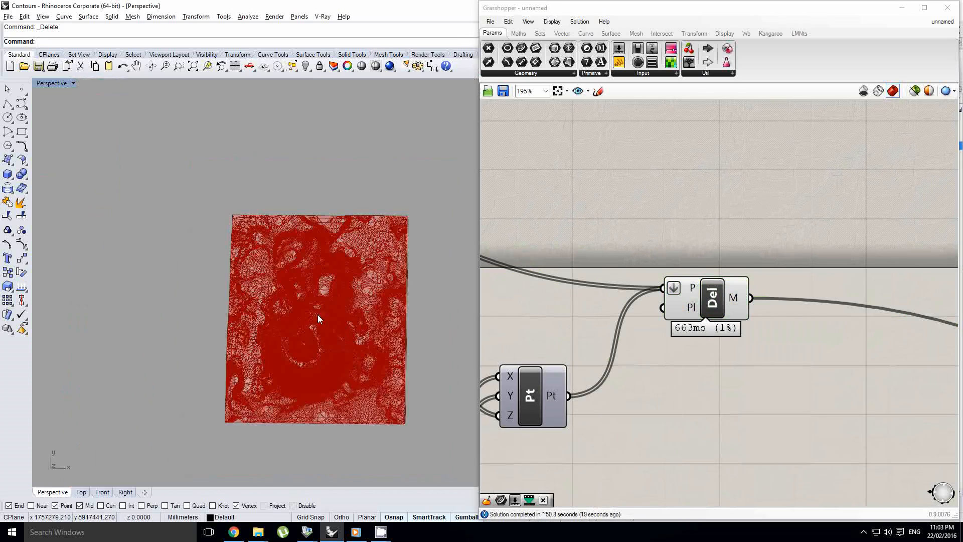
pyautogui.scroll(1, 616, 320)
# - Hide the Delaunay mesh component's preview in the viewport
pyautogui.moveTo(729, 348); pyautogui.dragTo(695, 345, button='right')
pyautogui.click(704, 290)
pyautogui.middleClick(703, 290)
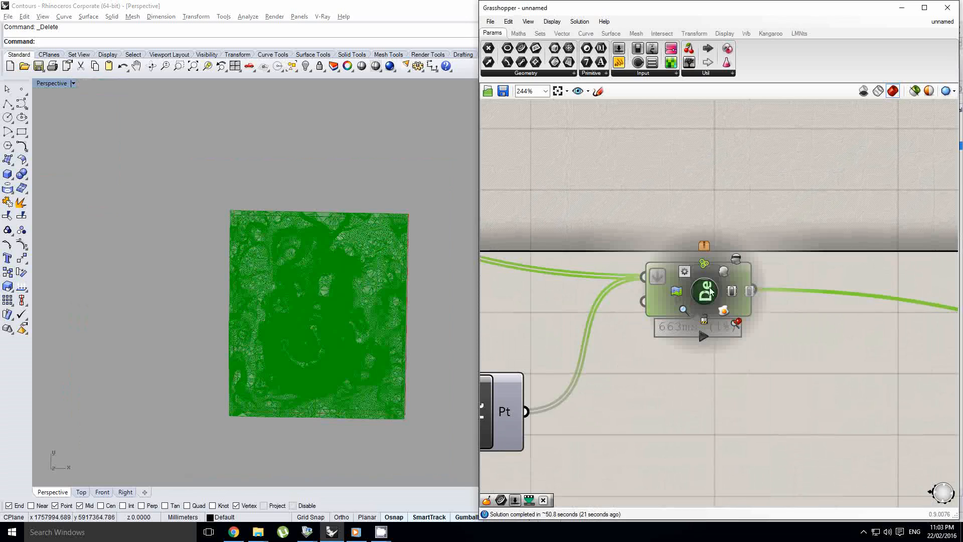
pyautogui.click(740, 262)
# - Turn on the FromPoints component's preview and look over the regular grid mesh in the viewport
pyautogui.scroll(-1, 847, 265)
pyautogui.moveTo(847, 265); pyautogui.dragTo(698, 248, button='right')
pyautogui.scroll(-5, 698, 248)
pyautogui.moveTo(813, 269); pyautogui.dragTo(684, 254, button='right')
pyautogui.moveTo(876, 295); pyautogui.dragTo(822, 291, button='right')
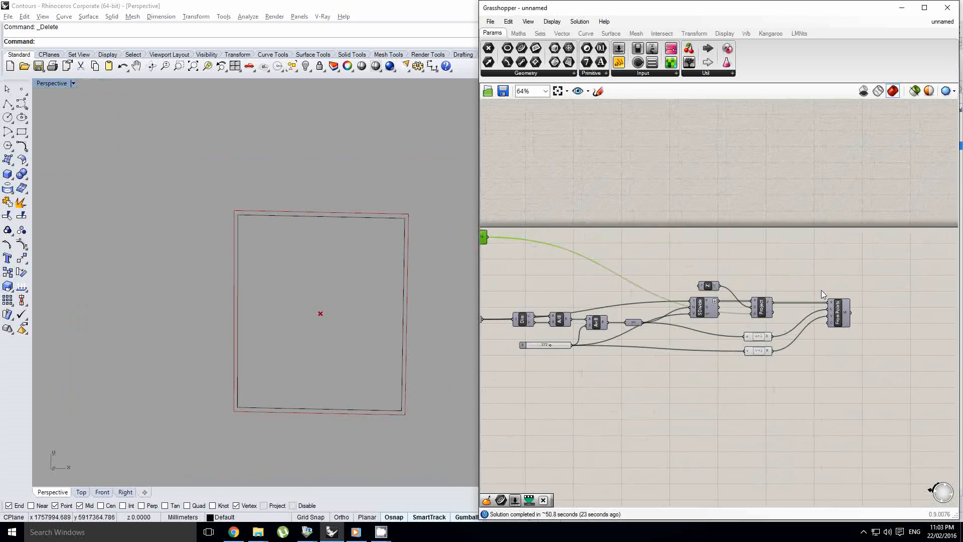
pyautogui.scroll(2, 827, 288)
pyautogui.click(852, 324)
pyautogui.middleClick(851, 323)
pyautogui.click(870, 303)
pyautogui.moveTo(314, 351); pyautogui.dragTo(316, 306, button='right')
pyautogui.scroll(6, 355, 339)
# - Set the grid division slider feeding the A×B, SDivide and v+1 components to 500
pyautogui.moveTo(658, 328); pyautogui.dragTo(744, 318, button='right')
pyautogui.moveTo(586, 326); pyautogui.dragTo(718, 321, button='right')
pyautogui.scroll(6, 641, 367)
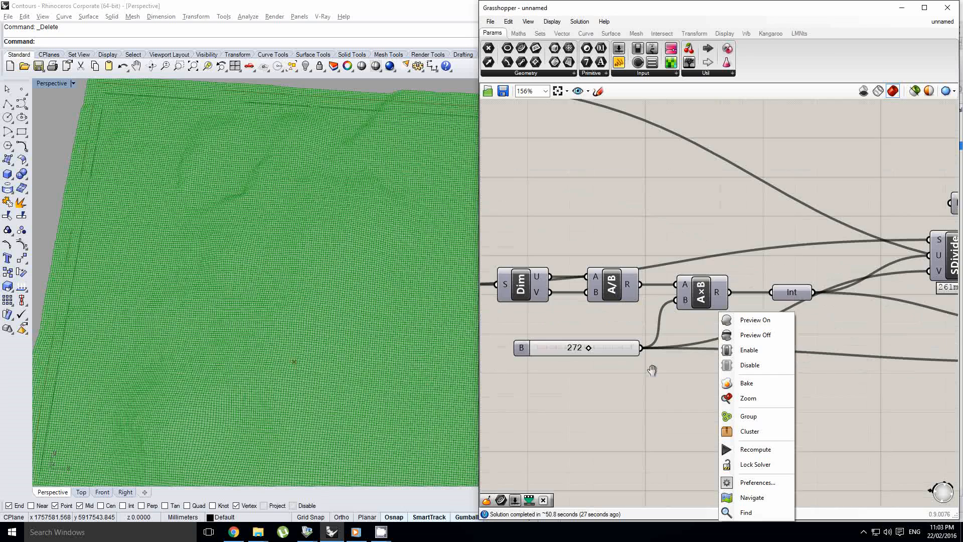
pyautogui.doubleClick(609, 339)
pyautogui.write('500')
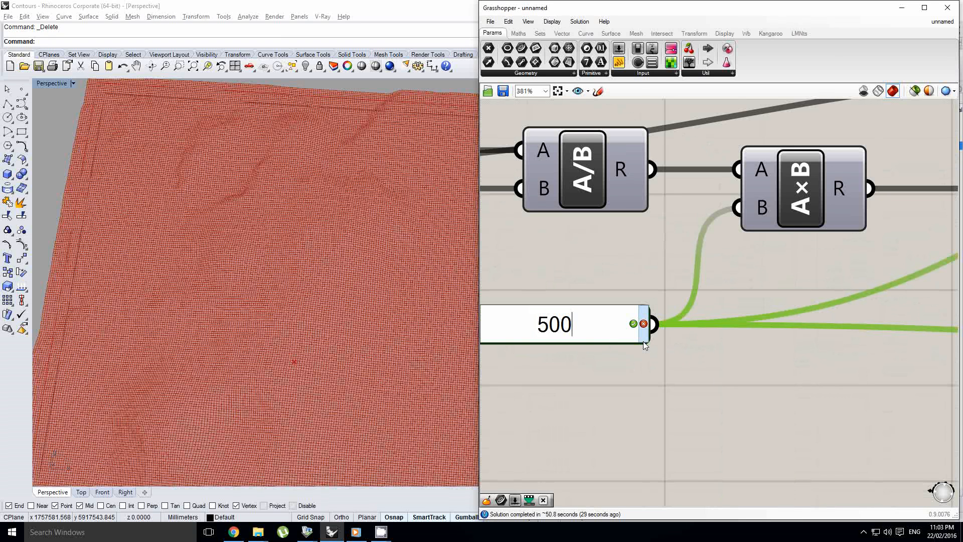
pyautogui.press('Return')
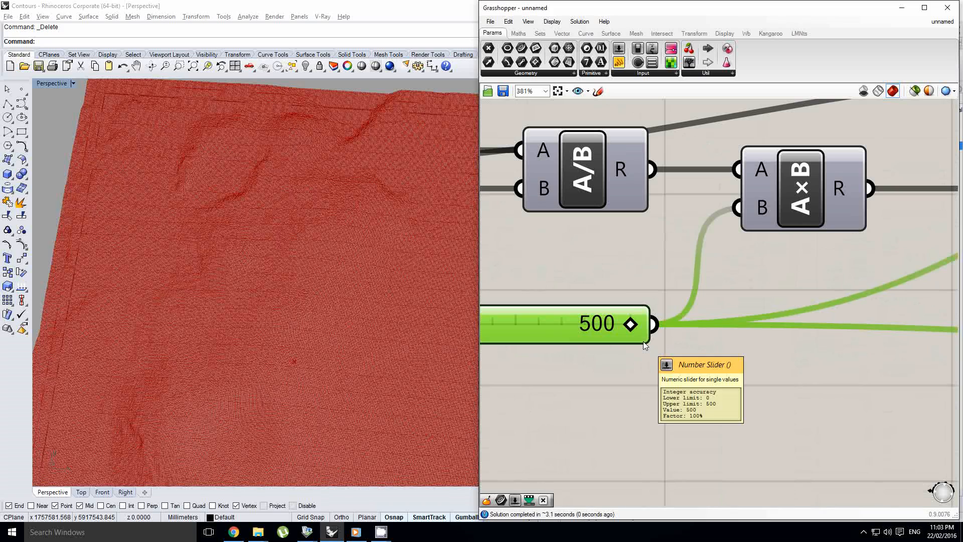
# - Bake the finer grid mesh from the FromPoints component and turn off that component's preview
pyautogui.moveTo(746, 272); pyautogui.dragTo(687, 283, button='right')
pyautogui.scroll(-8, 633, 289)
pyautogui.moveTo(893, 269); pyautogui.dragTo(809, 281, button='right')
pyautogui.scroll(5, 808, 281)
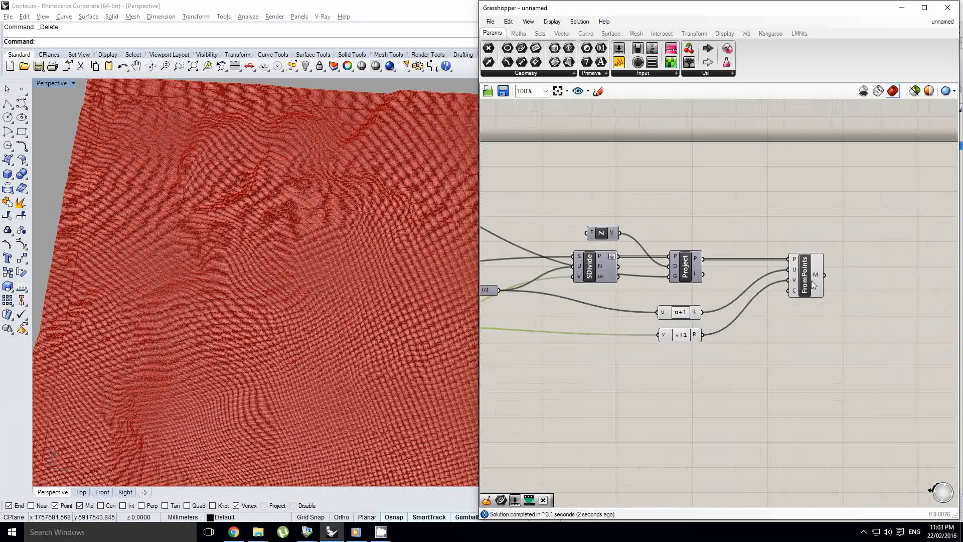
pyautogui.click(810, 281)
pyautogui.middleClick(810, 280)
pyautogui.click(826, 302)
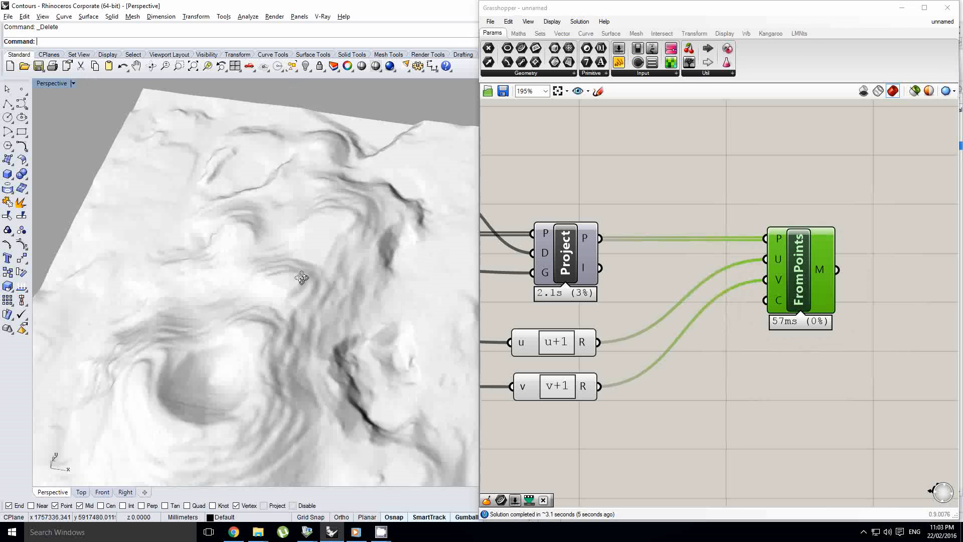
# - Examine the baked mesh's surface detail and smoothness around the crater and slopes from several angles
pyautogui.moveTo(301, 278); pyautogui.dragTo(168, 323, button='right')
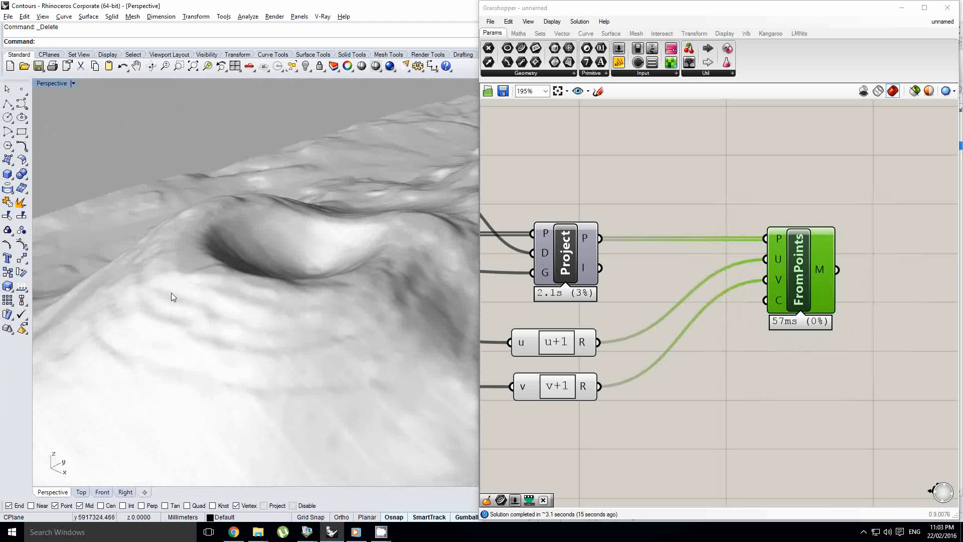
pyautogui.keyDown('shift'); pyautogui.moveTo(289, 276); pyautogui.dragTo(279, 285, button='right'); pyautogui.keyUp('shift')
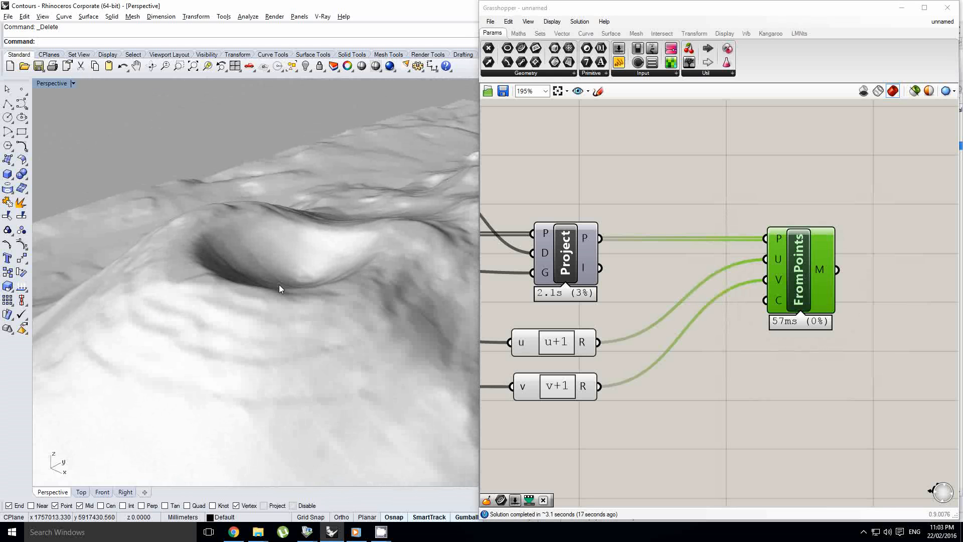
pyautogui.scroll(5, 335, 258)
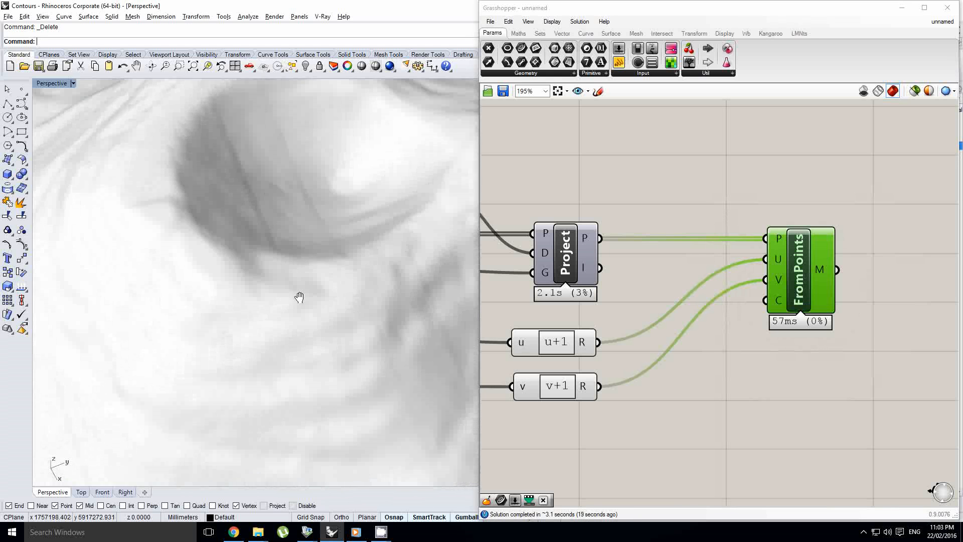
pyautogui.scroll(3, 309, 288)
pyautogui.keyDown('shift'); pyautogui.moveTo(309, 288); pyautogui.dragTo(351, 239, button='right'); pyautogui.keyUp('shift')
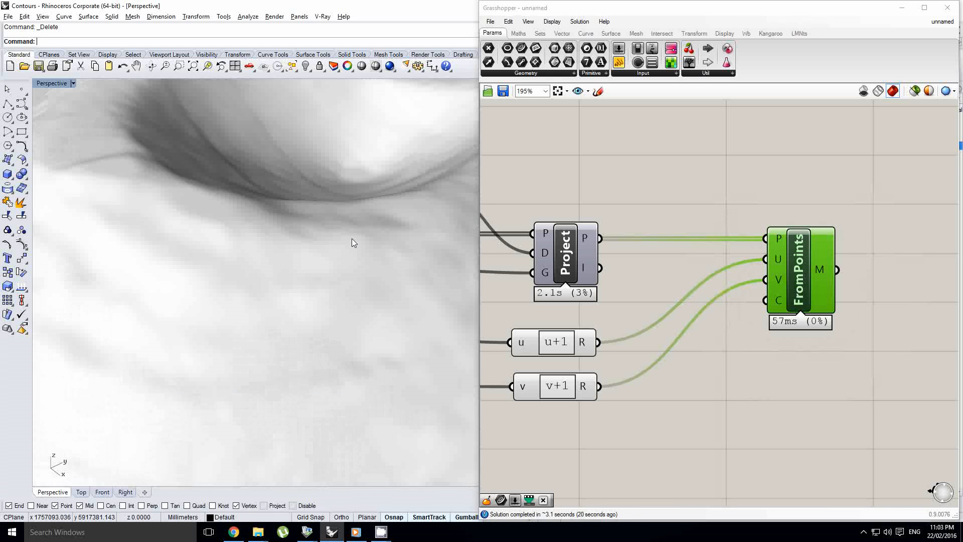
pyautogui.scroll(-3, 351, 239)
pyautogui.moveTo(274, 277); pyautogui.dragTo(141, 188, button='right')
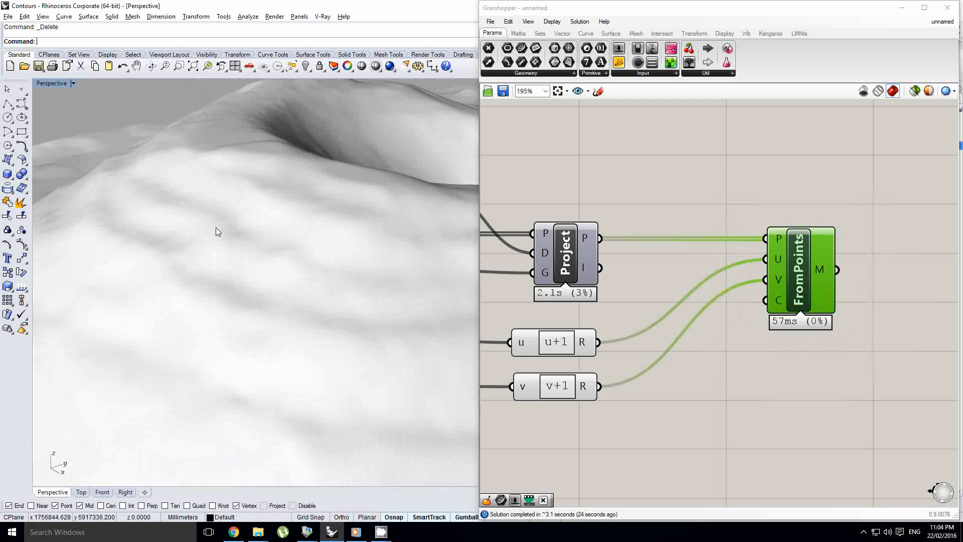
pyautogui.moveTo(215, 231); pyautogui.dragTo(303, 273, button='right')
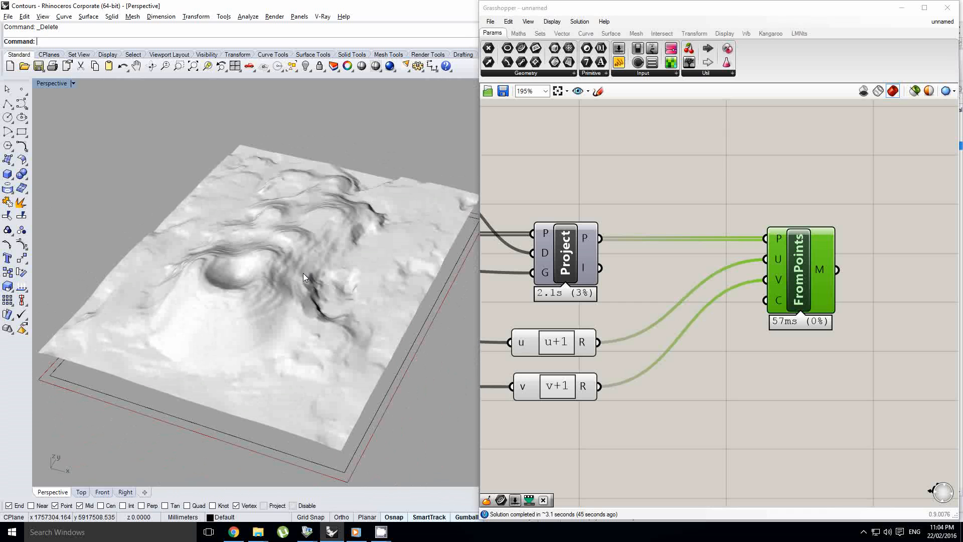
# - Select the baked terrain mesh in the Rhino viewport and delete it
pyautogui.moveTo(571, 238); pyautogui.dragTo(662, 259, button='right')
pyautogui.click(658, 220)
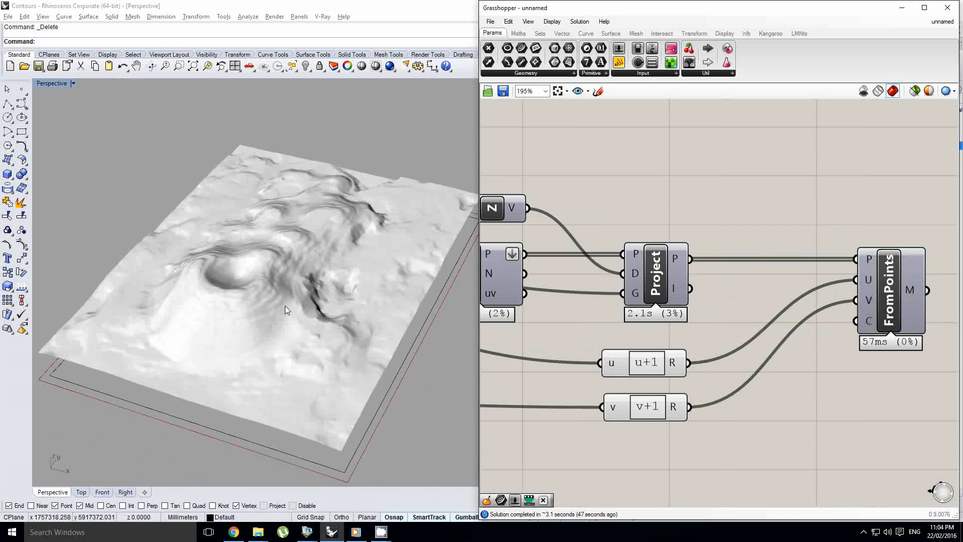
pyautogui.moveTo(285, 306); pyautogui.dragTo(303, 288, button='right')
pyautogui.click(303, 287)
pyautogui.click(384, 398)
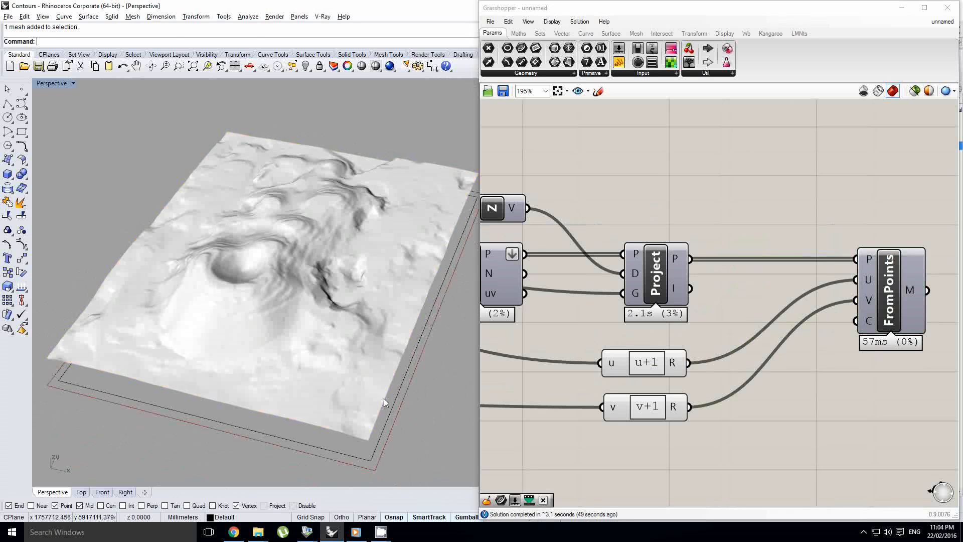
pyautogui.moveTo(330, 341); pyautogui.dragTo(330, 331, button='right')
pyautogui.click(365, 297)
pyautogui.press('Delete')
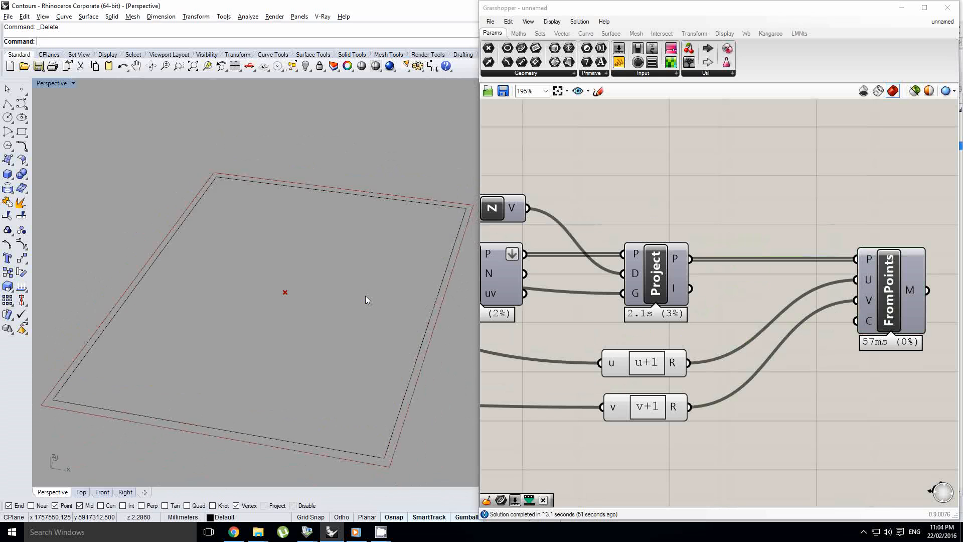